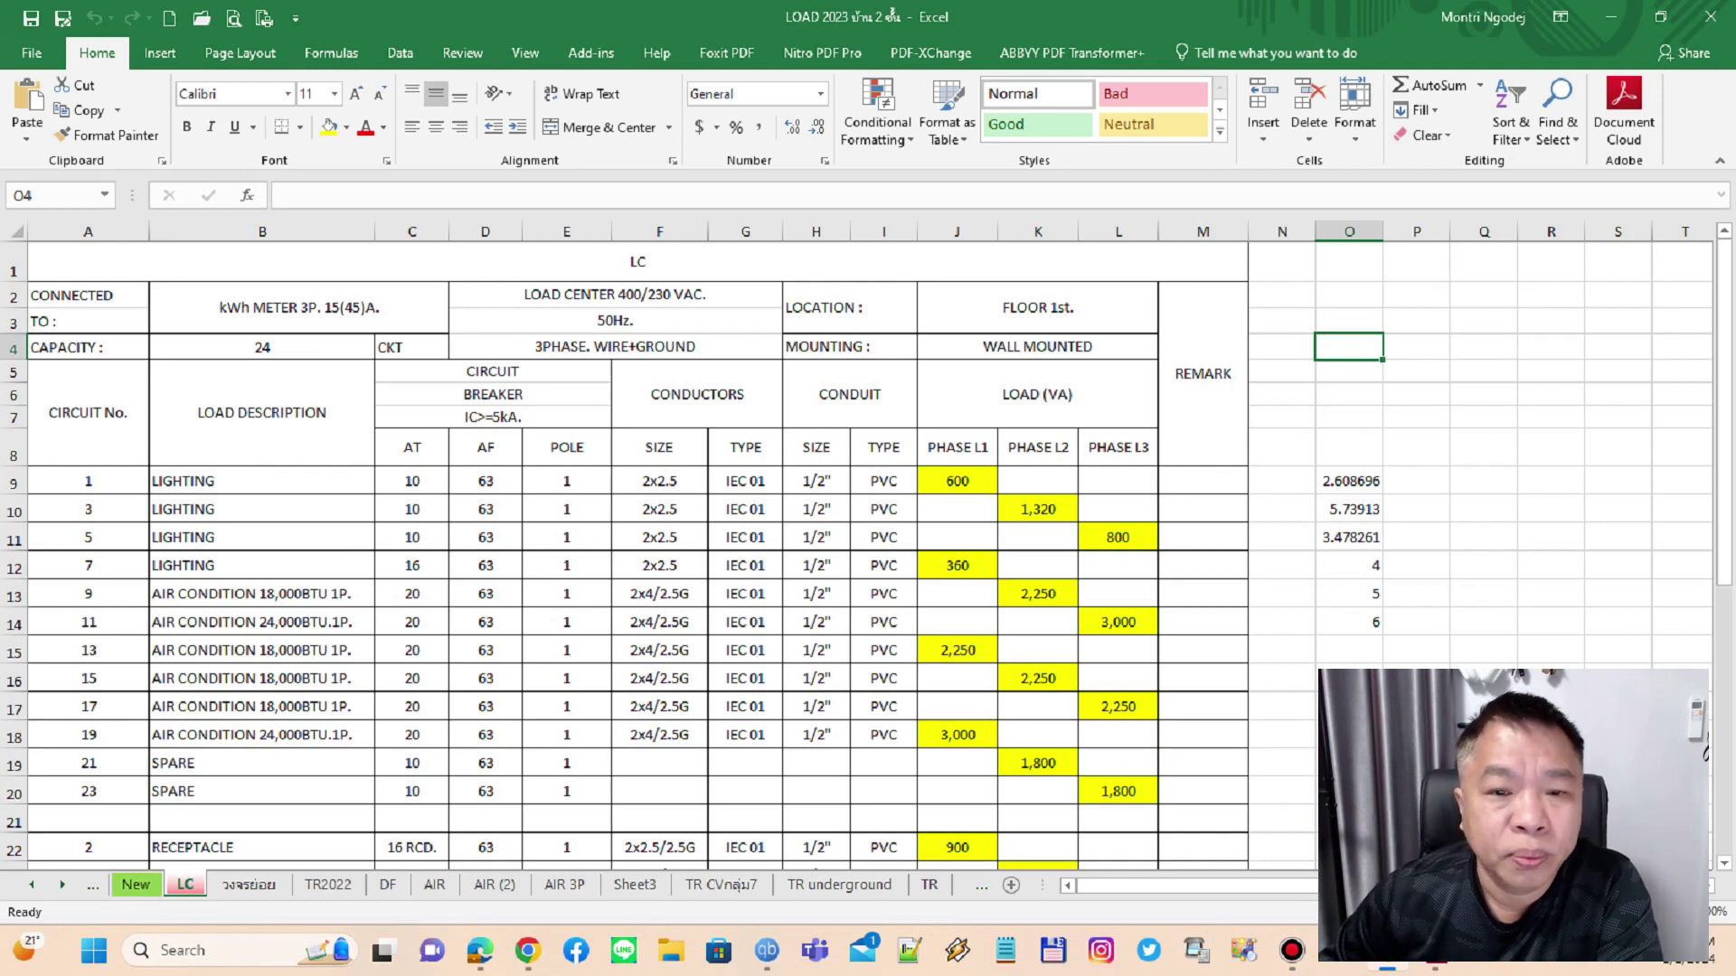
# - Select the whole LC schedule, A1:M38 from header to main feeder row, and copy it
pyautogui.scroll(-1, 633, 542)
pyautogui.scroll(-4, 633, 542)
pyautogui.scroll(-3, 633, 543)
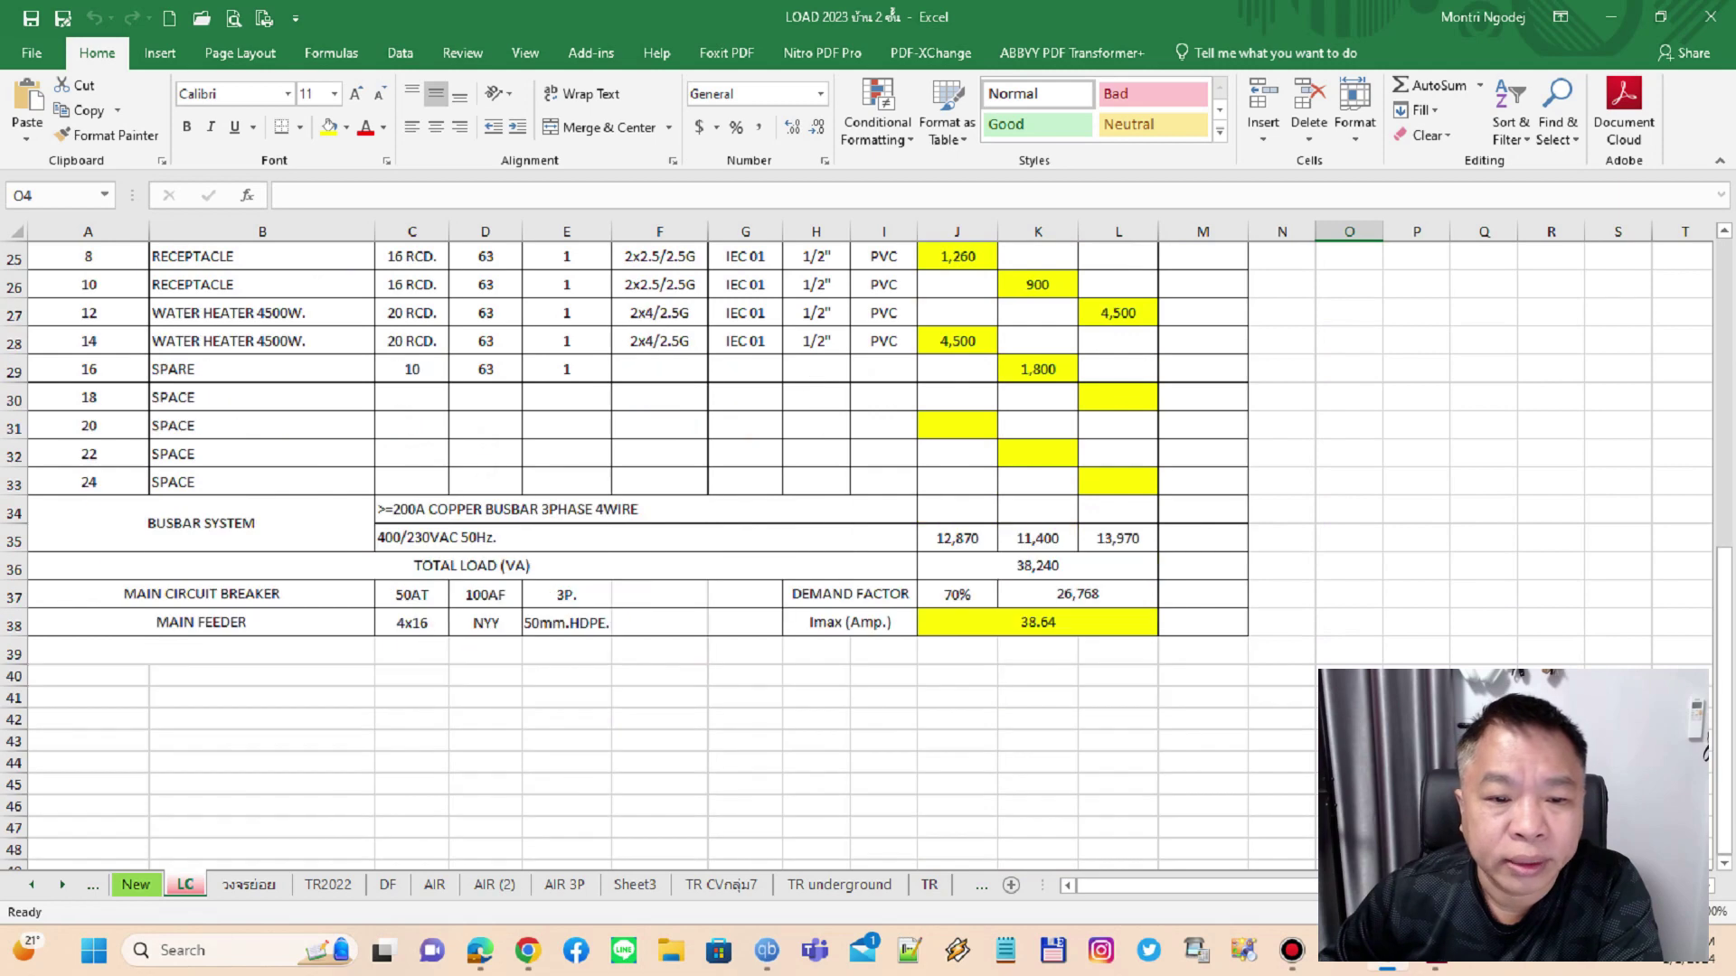
pyautogui.scroll(5, 633, 543)
pyautogui.scroll(3, 633, 543)
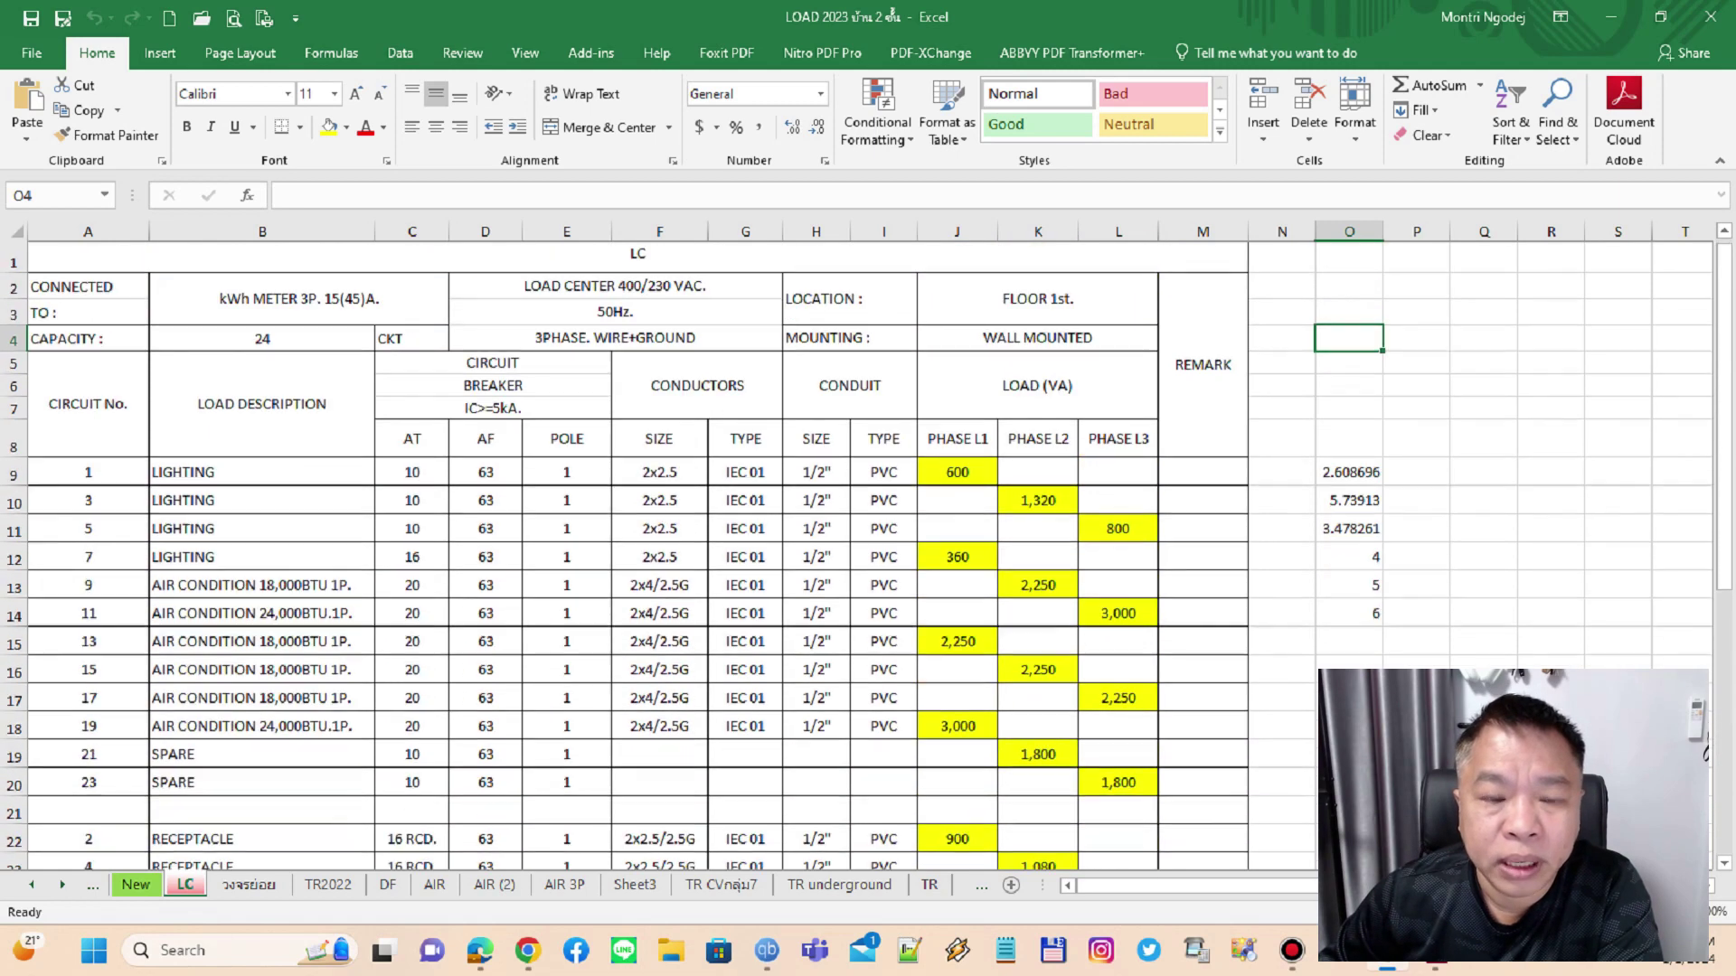
pyautogui.scroll(-6, 633, 543)
pyautogui.scroll(-1, 633, 542)
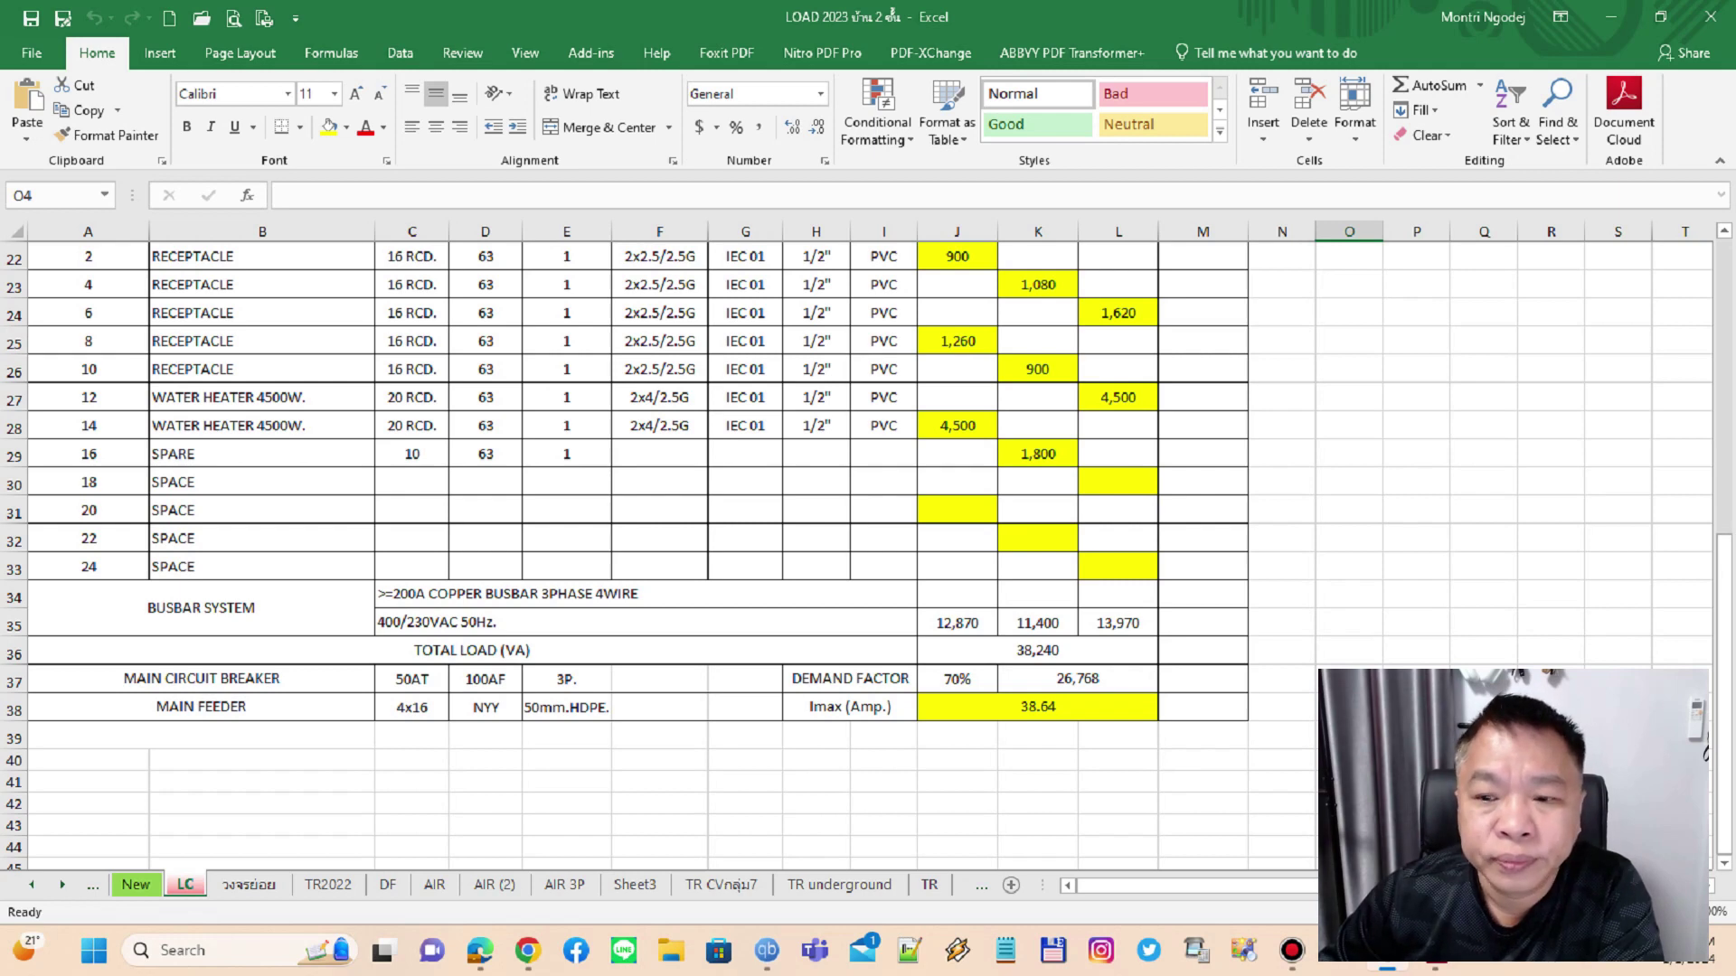
pyautogui.scroll(6, 633, 543)
pyautogui.scroll(1, 633, 542)
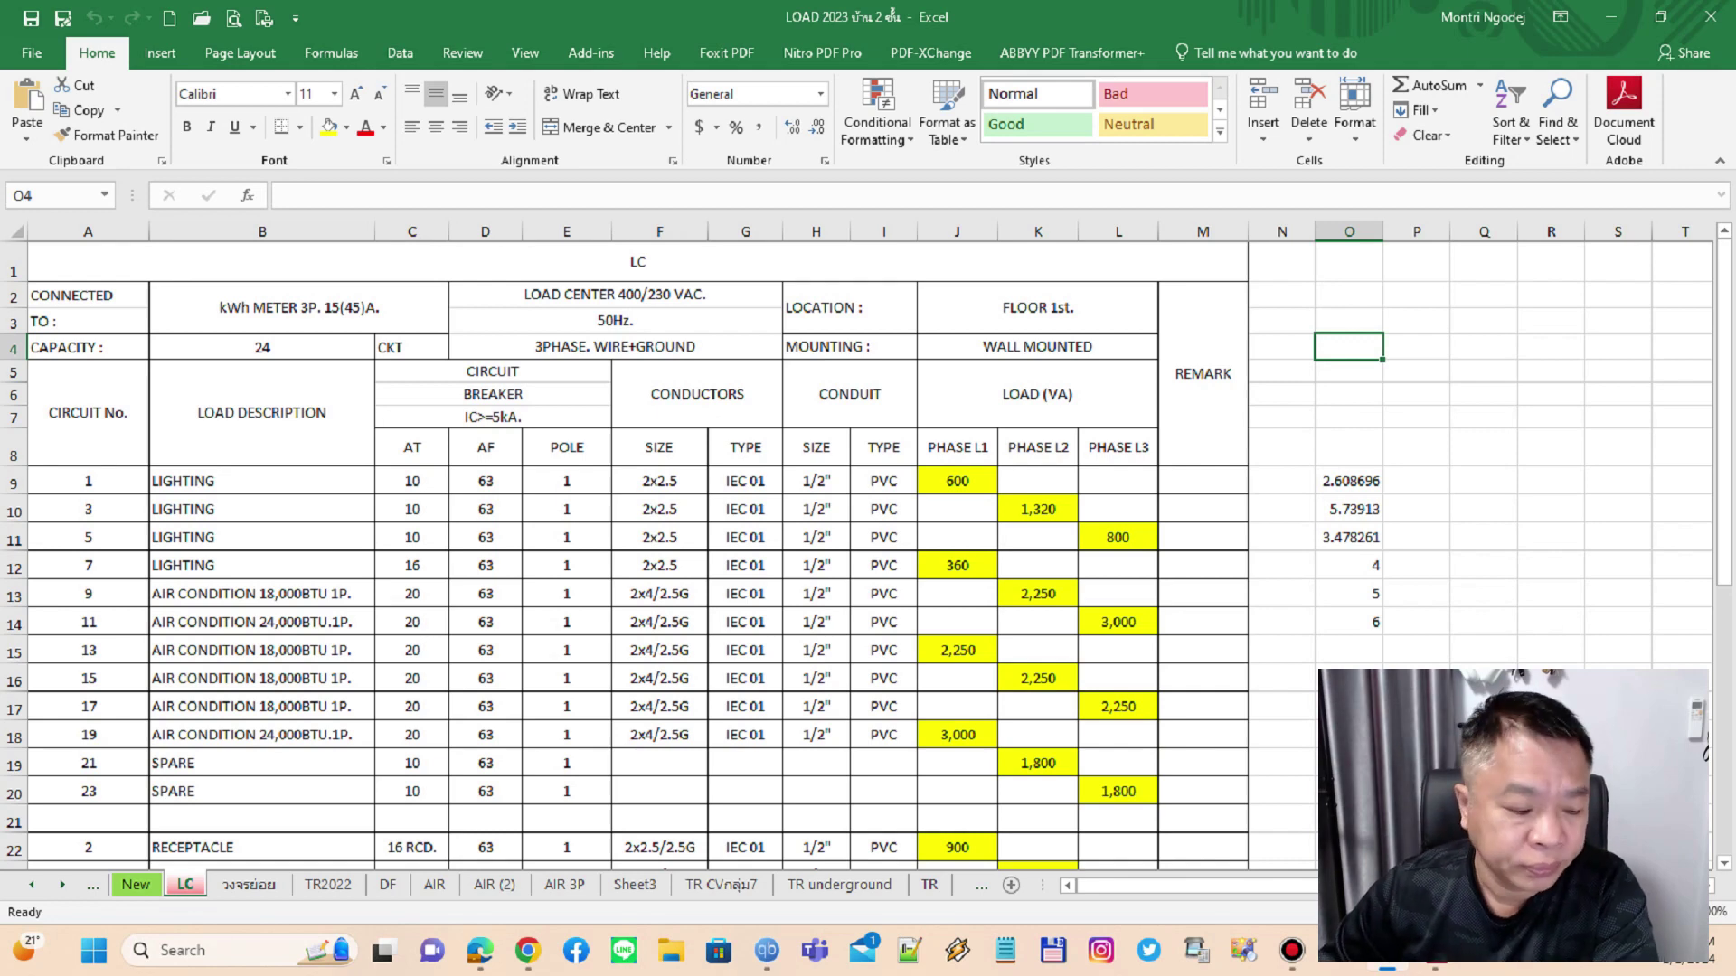
pyautogui.scroll(-4, 633, 542)
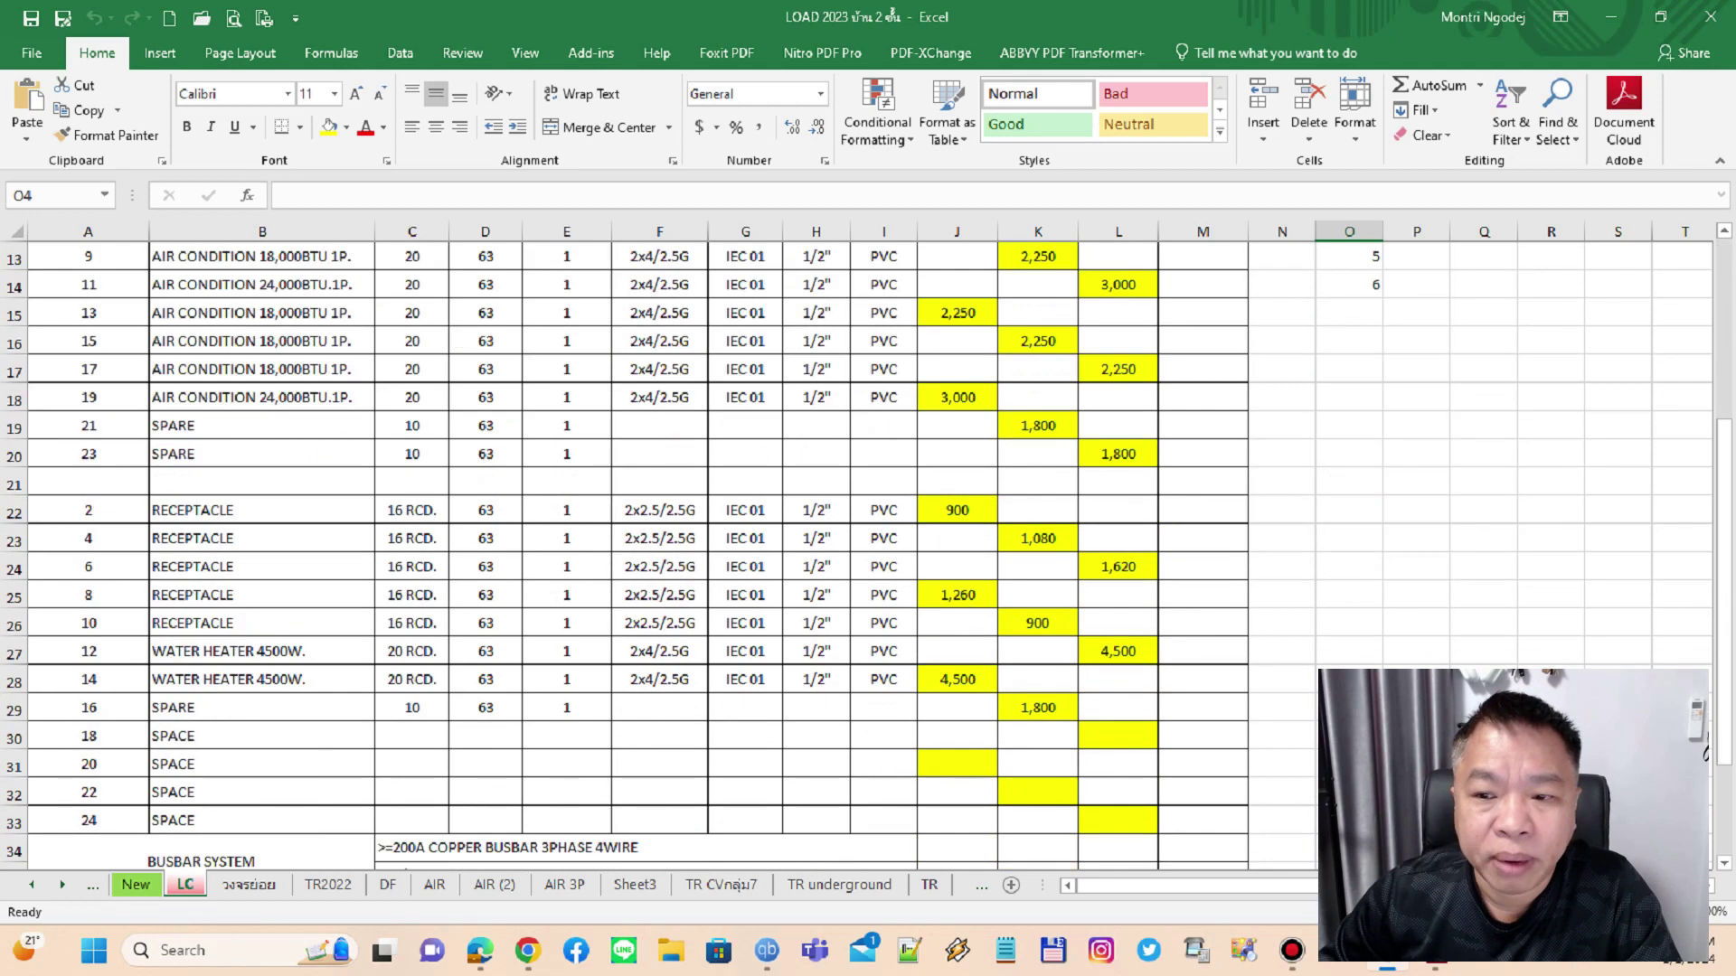
pyautogui.scroll(-5, 633, 543)
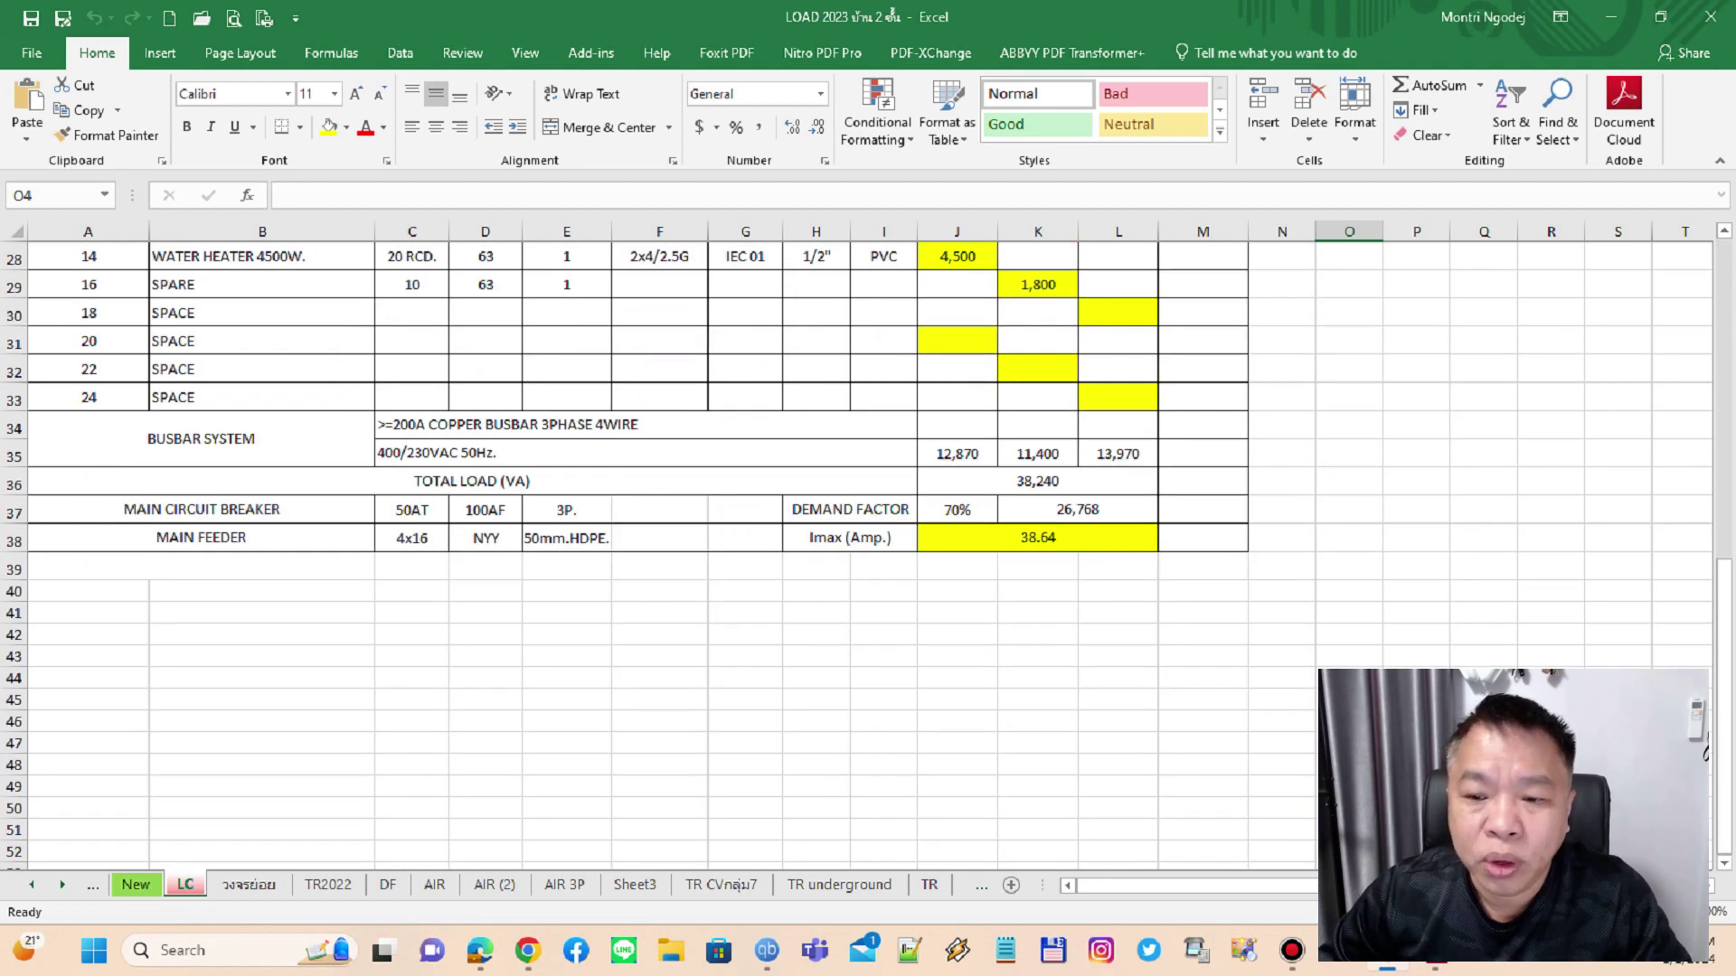
pyautogui.moveTo(1202, 537); pyautogui.dragTo(89, 341)
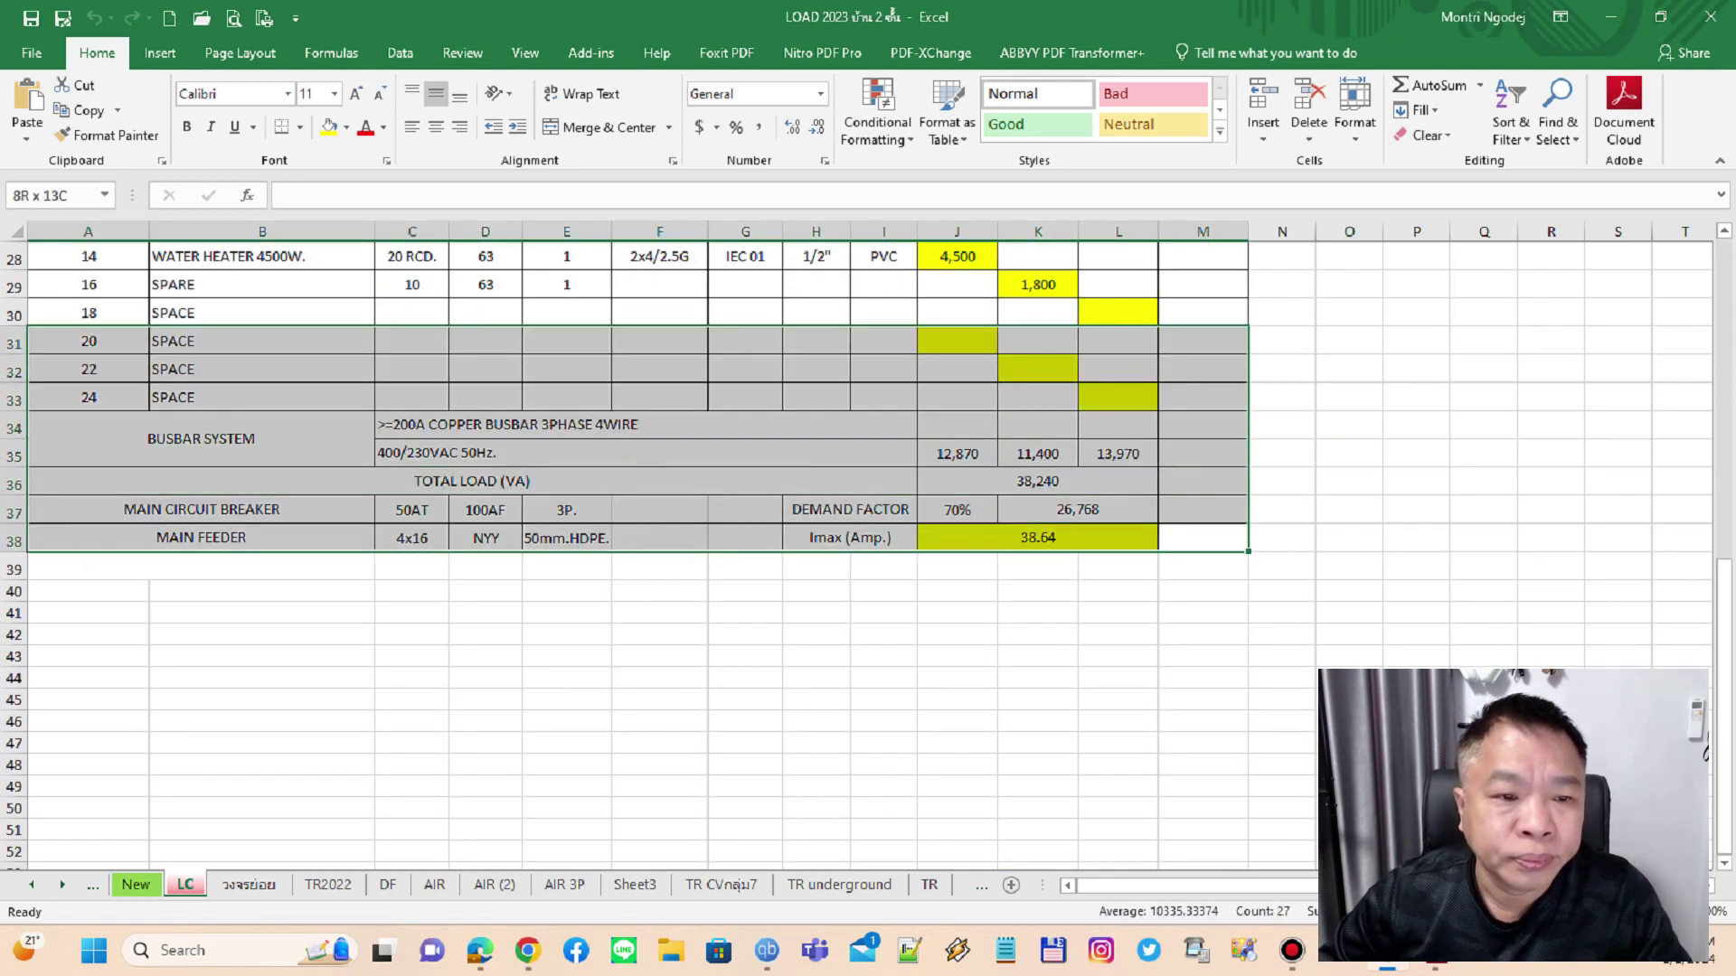
pyautogui.moveTo(89, 341); pyautogui.dragTo(89, 237)
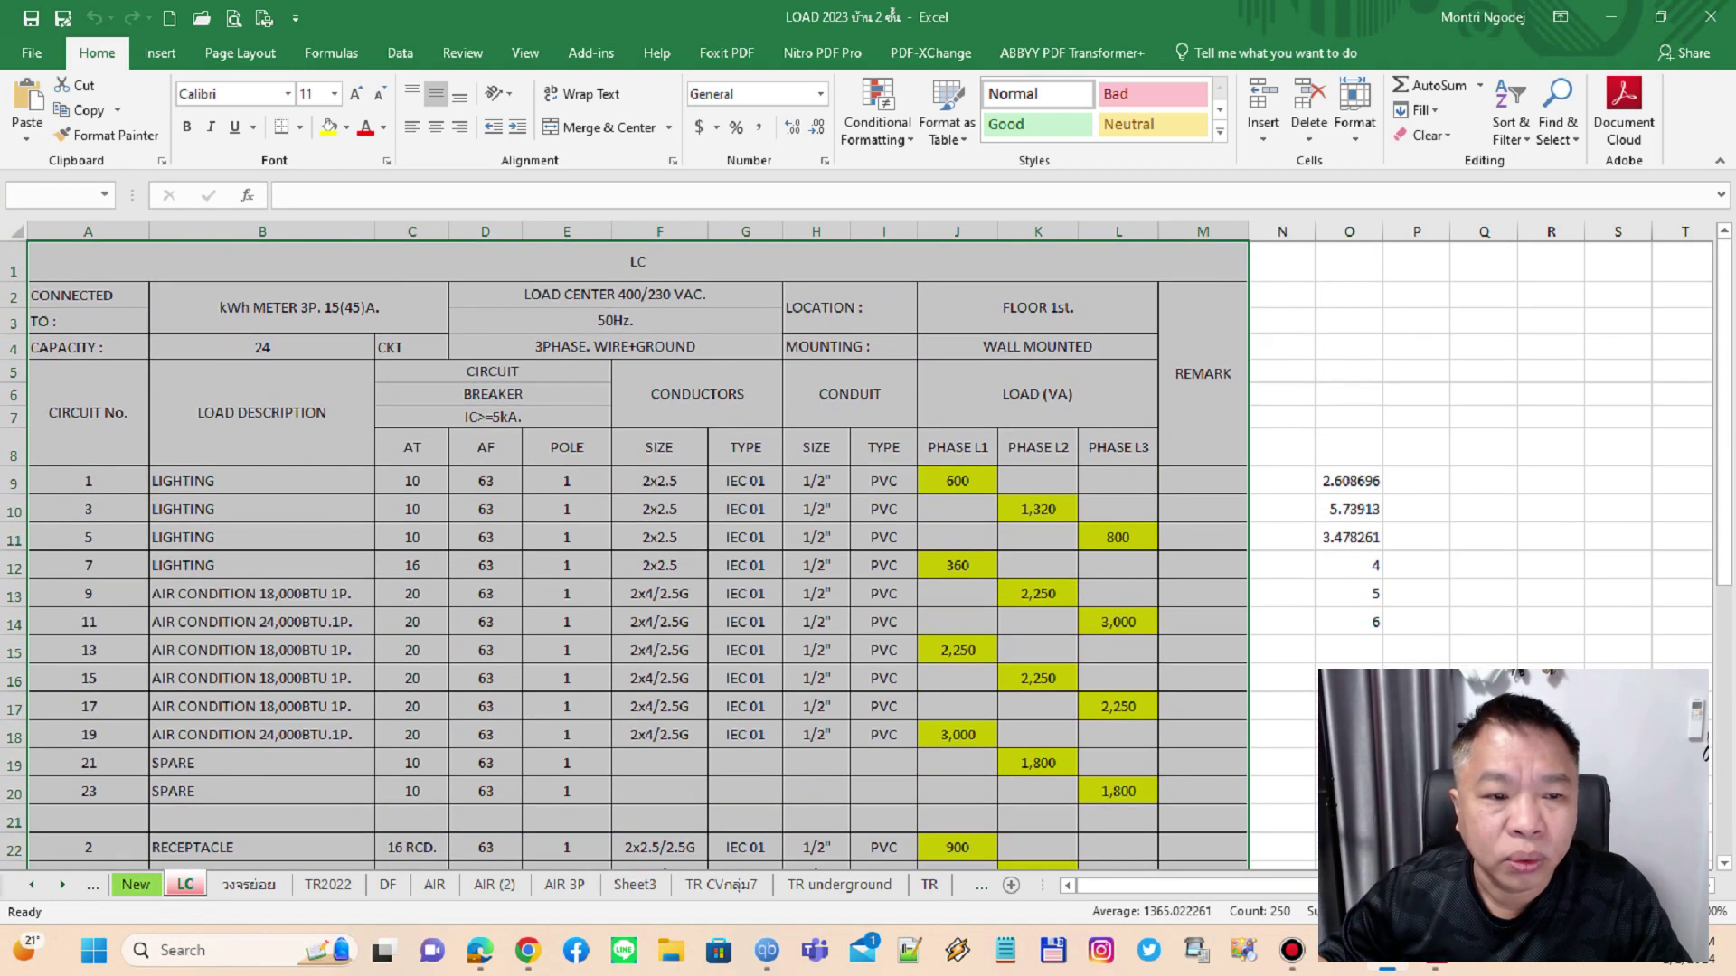
pyautogui.hotkey('ctrl', 'c')
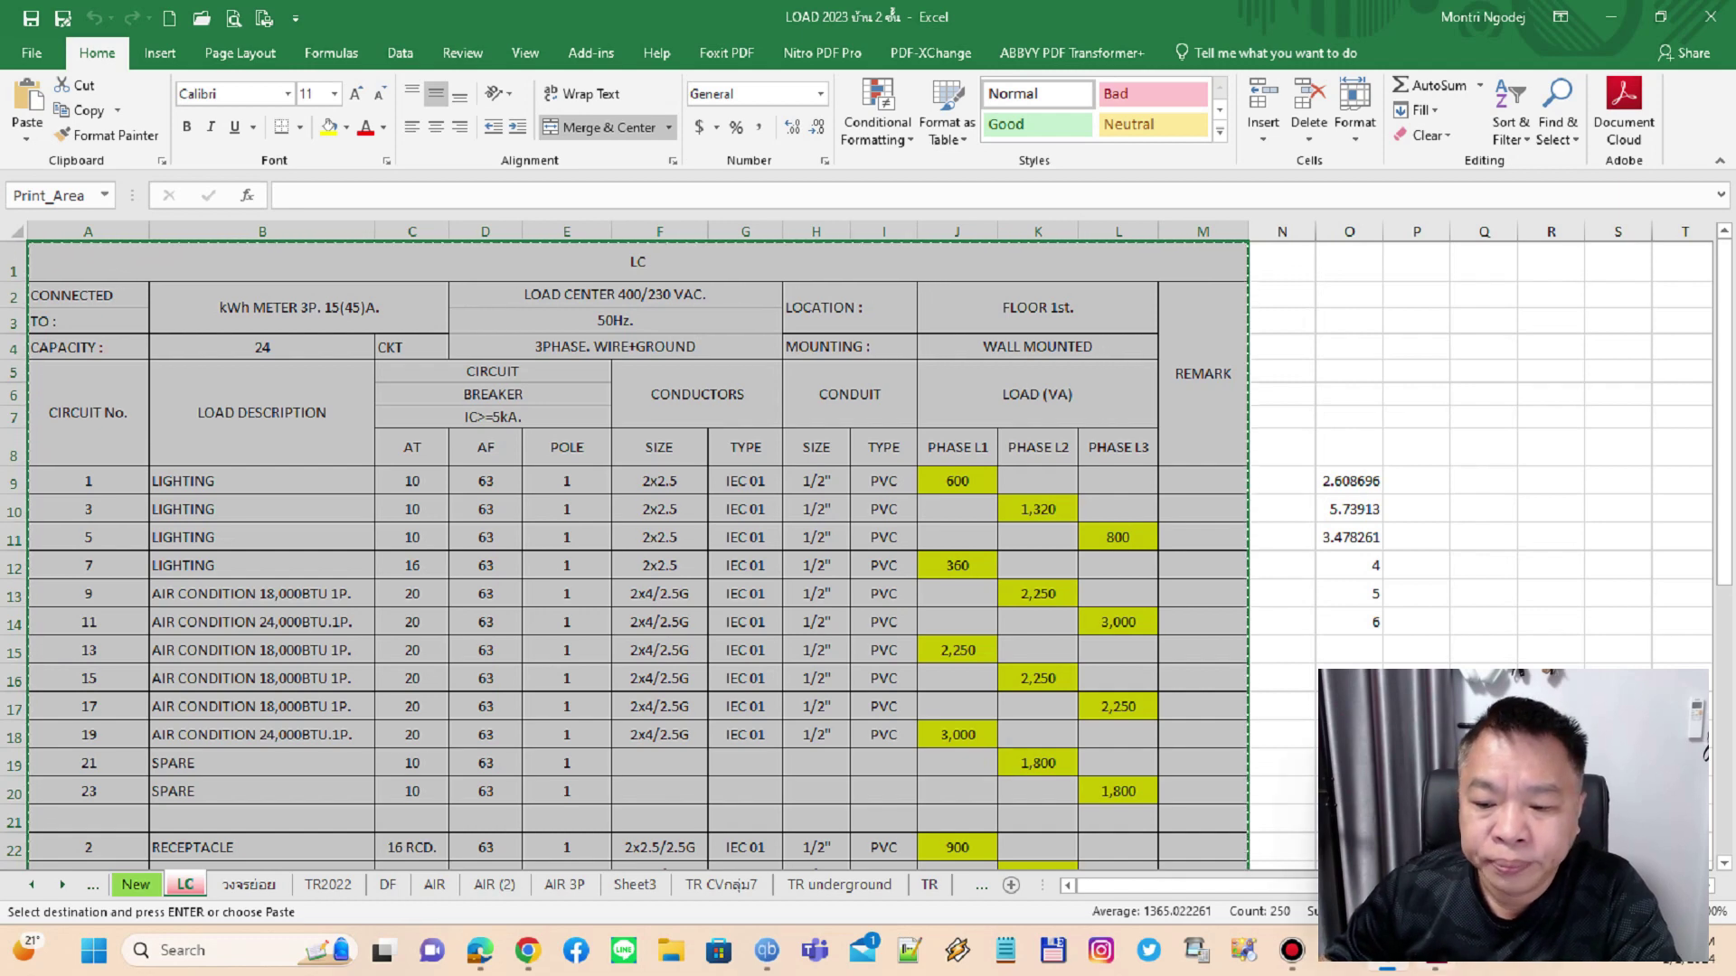
pyautogui.hotkey('alt', 'Tab')
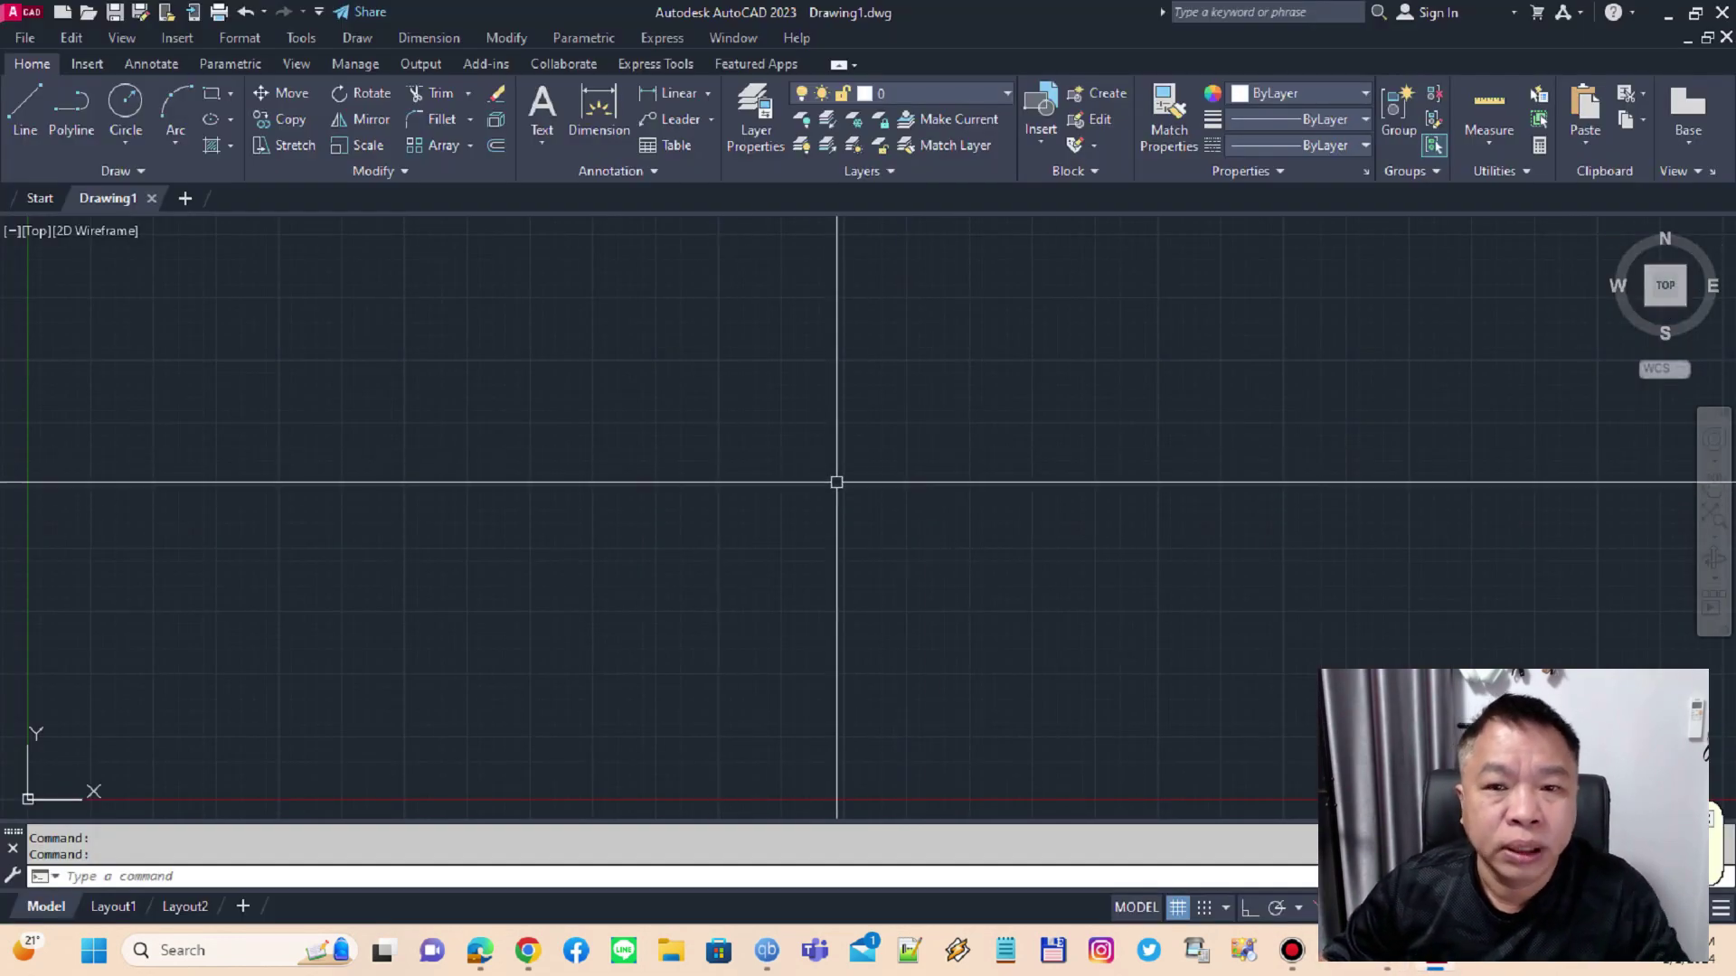
# - Paste the schedule at a picked point as an OLE object, keeping Calibri 12 pt text
pyautogui.hotkey('ctrl', 'v')
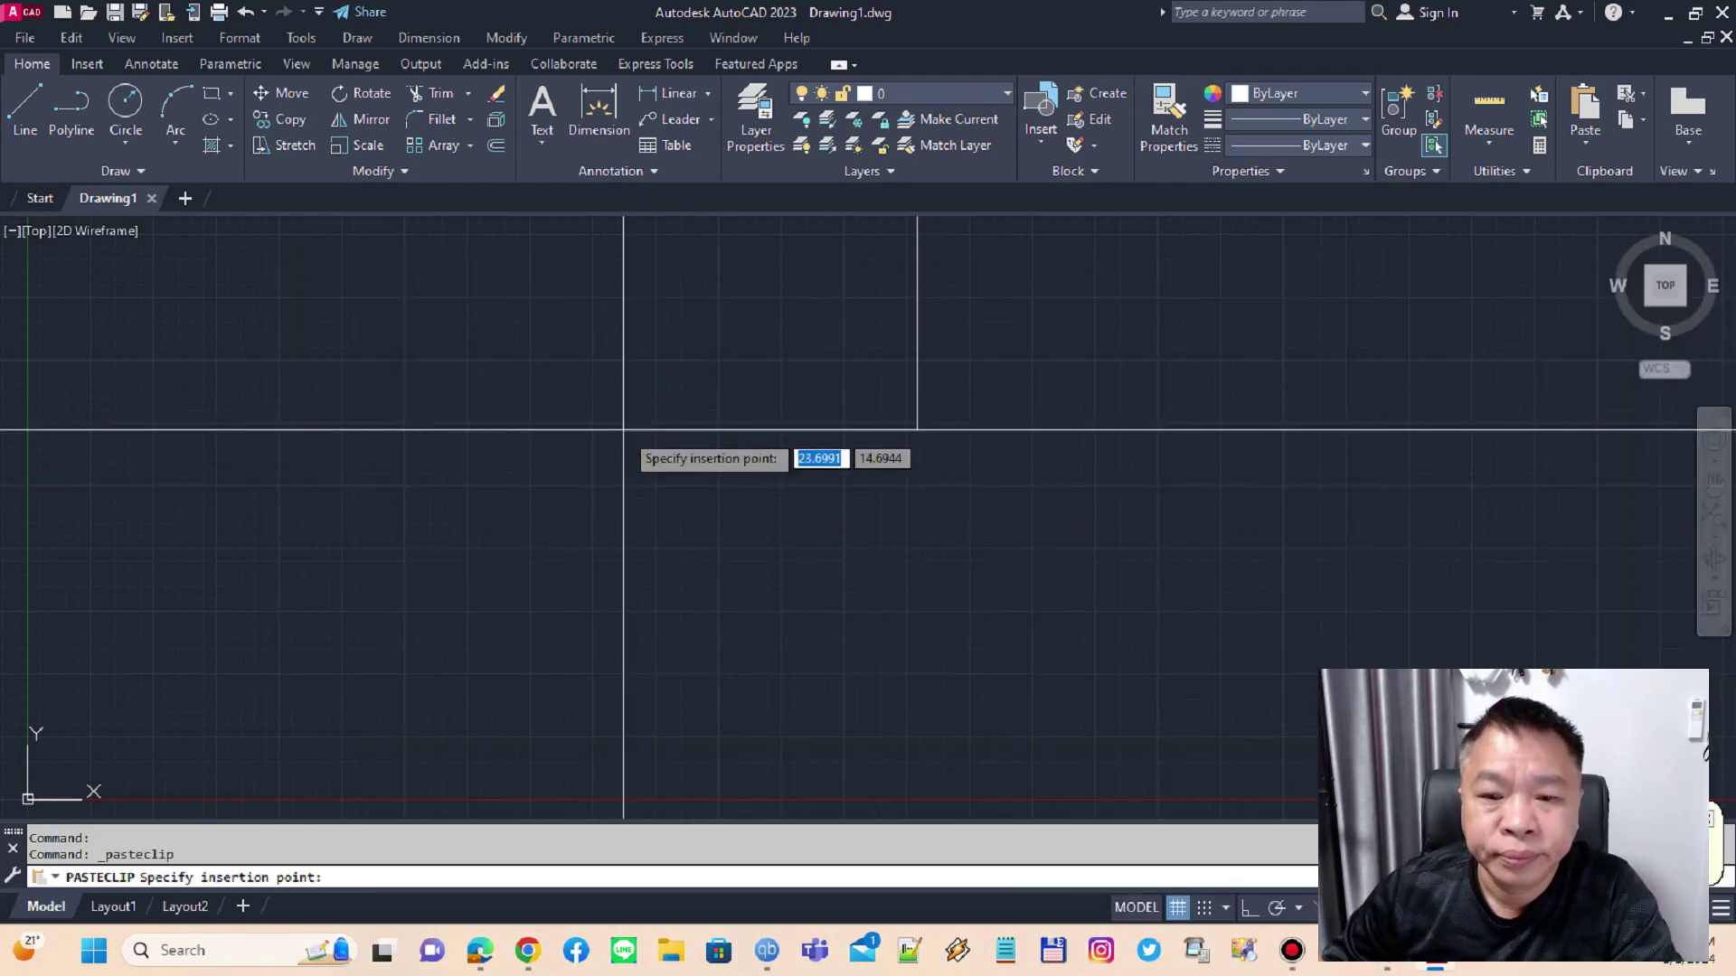
pyautogui.scroll(-2, 495, 582)
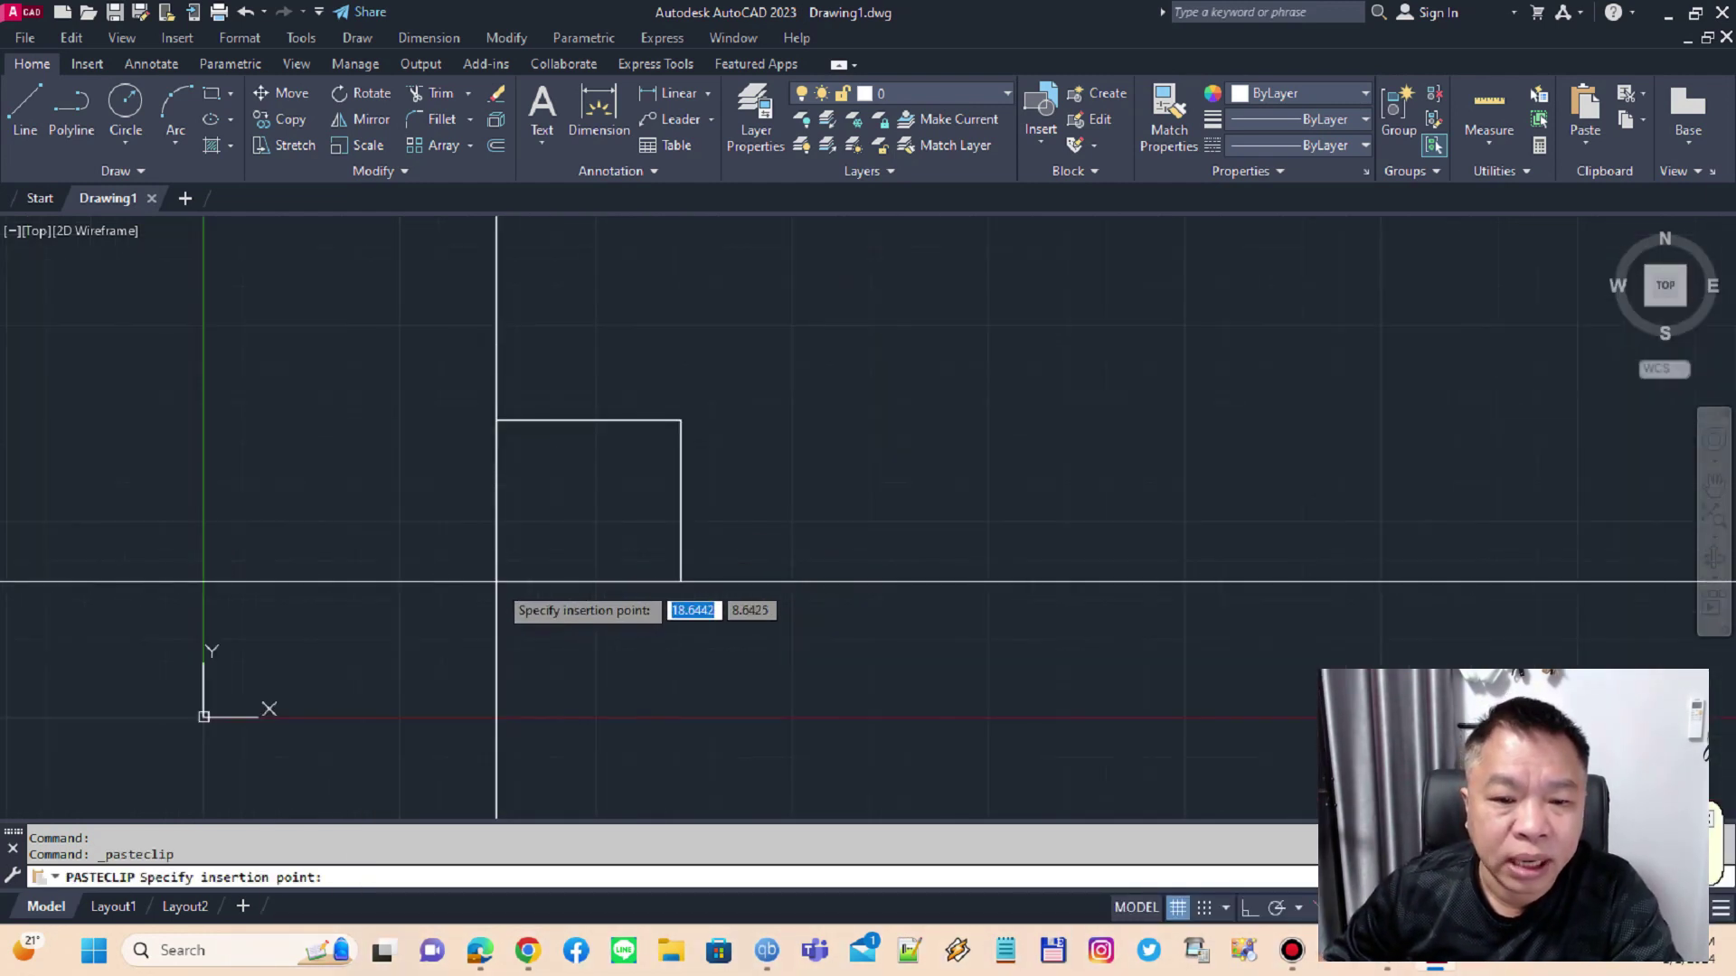
pyautogui.scroll(-2, 495, 581)
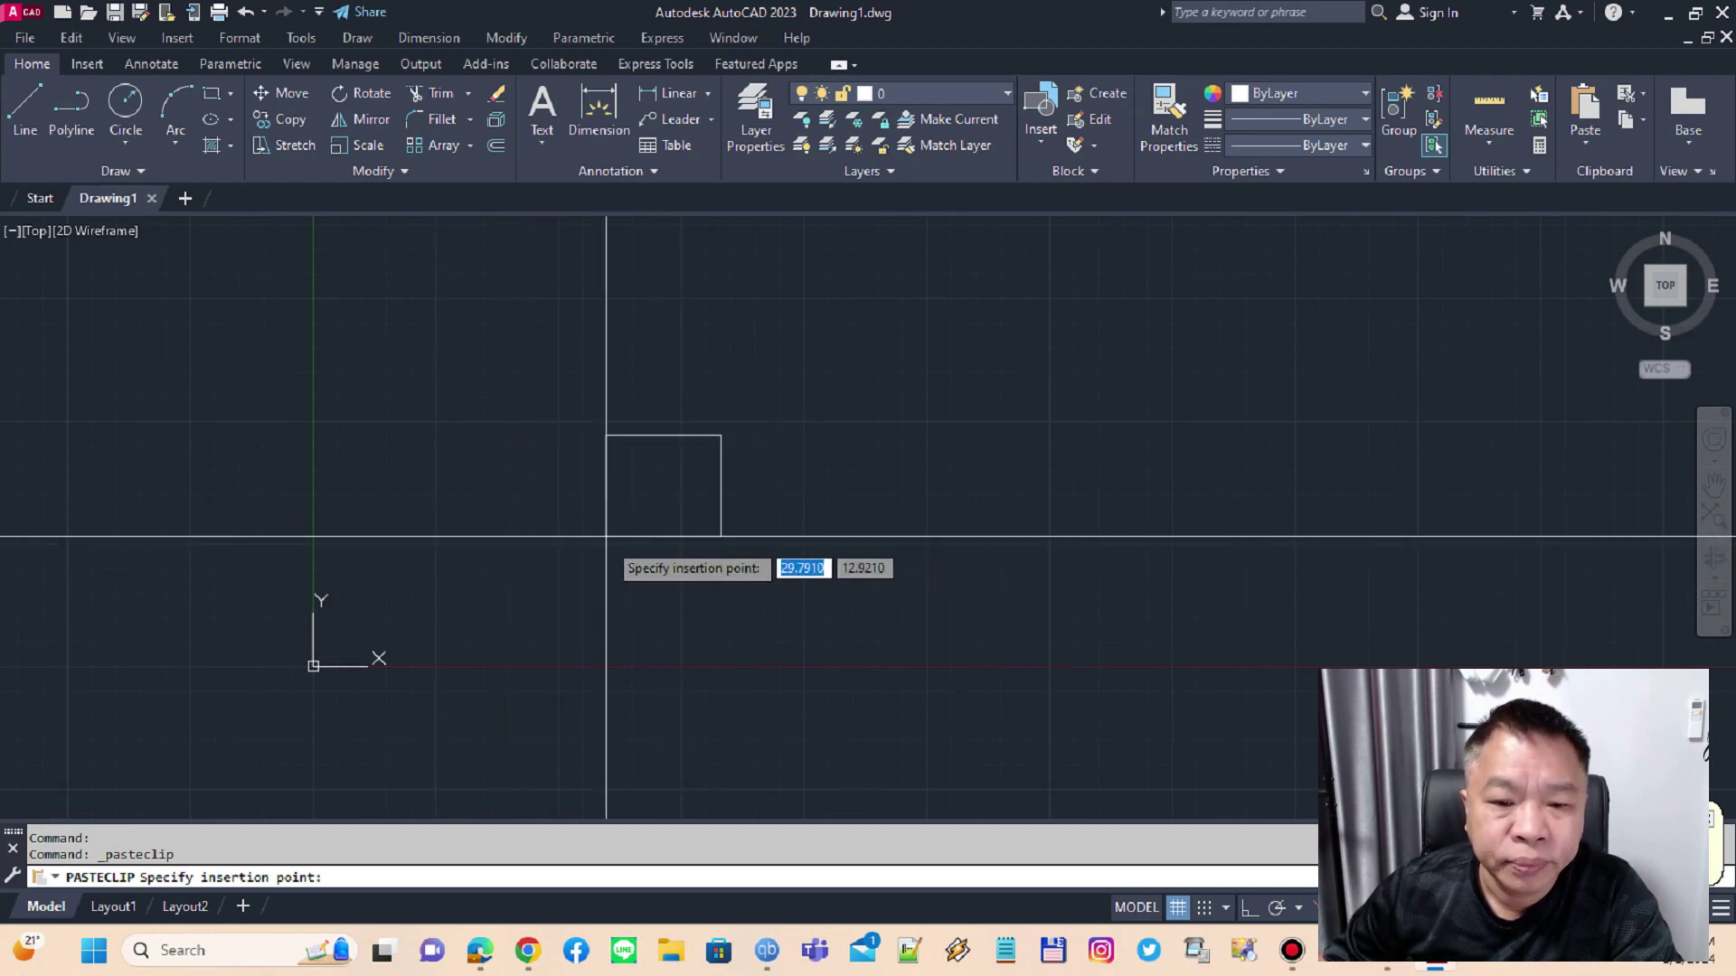
pyautogui.click(693, 531)
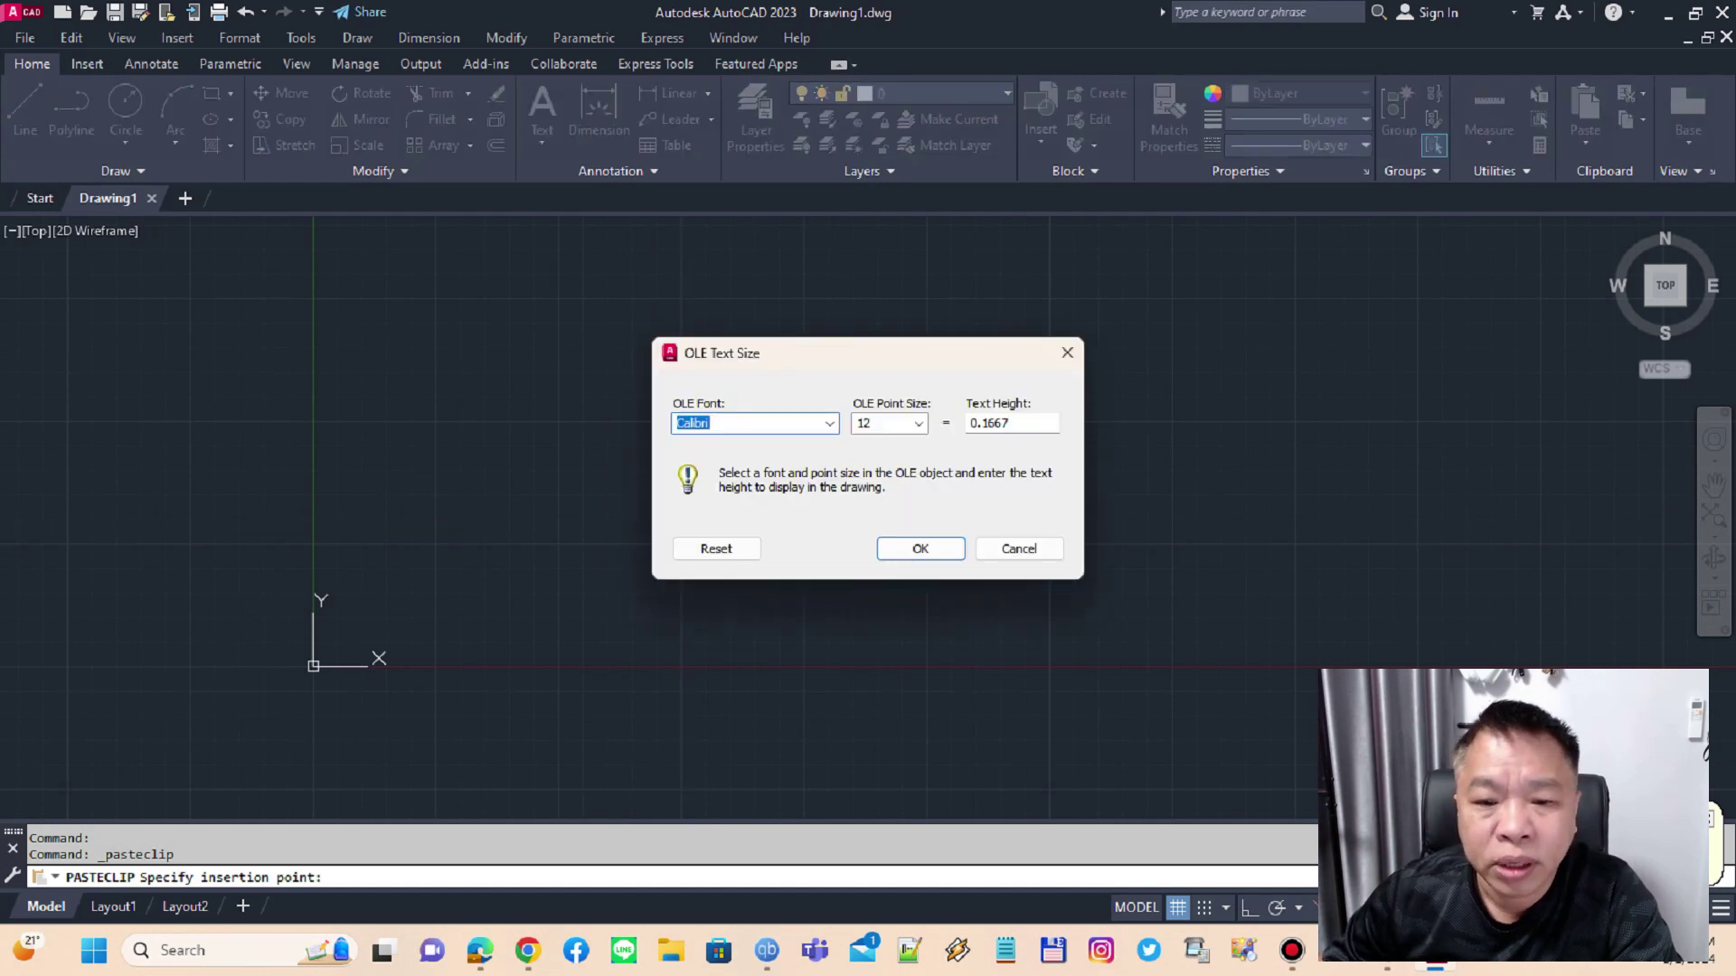
pyautogui.click(829, 423)
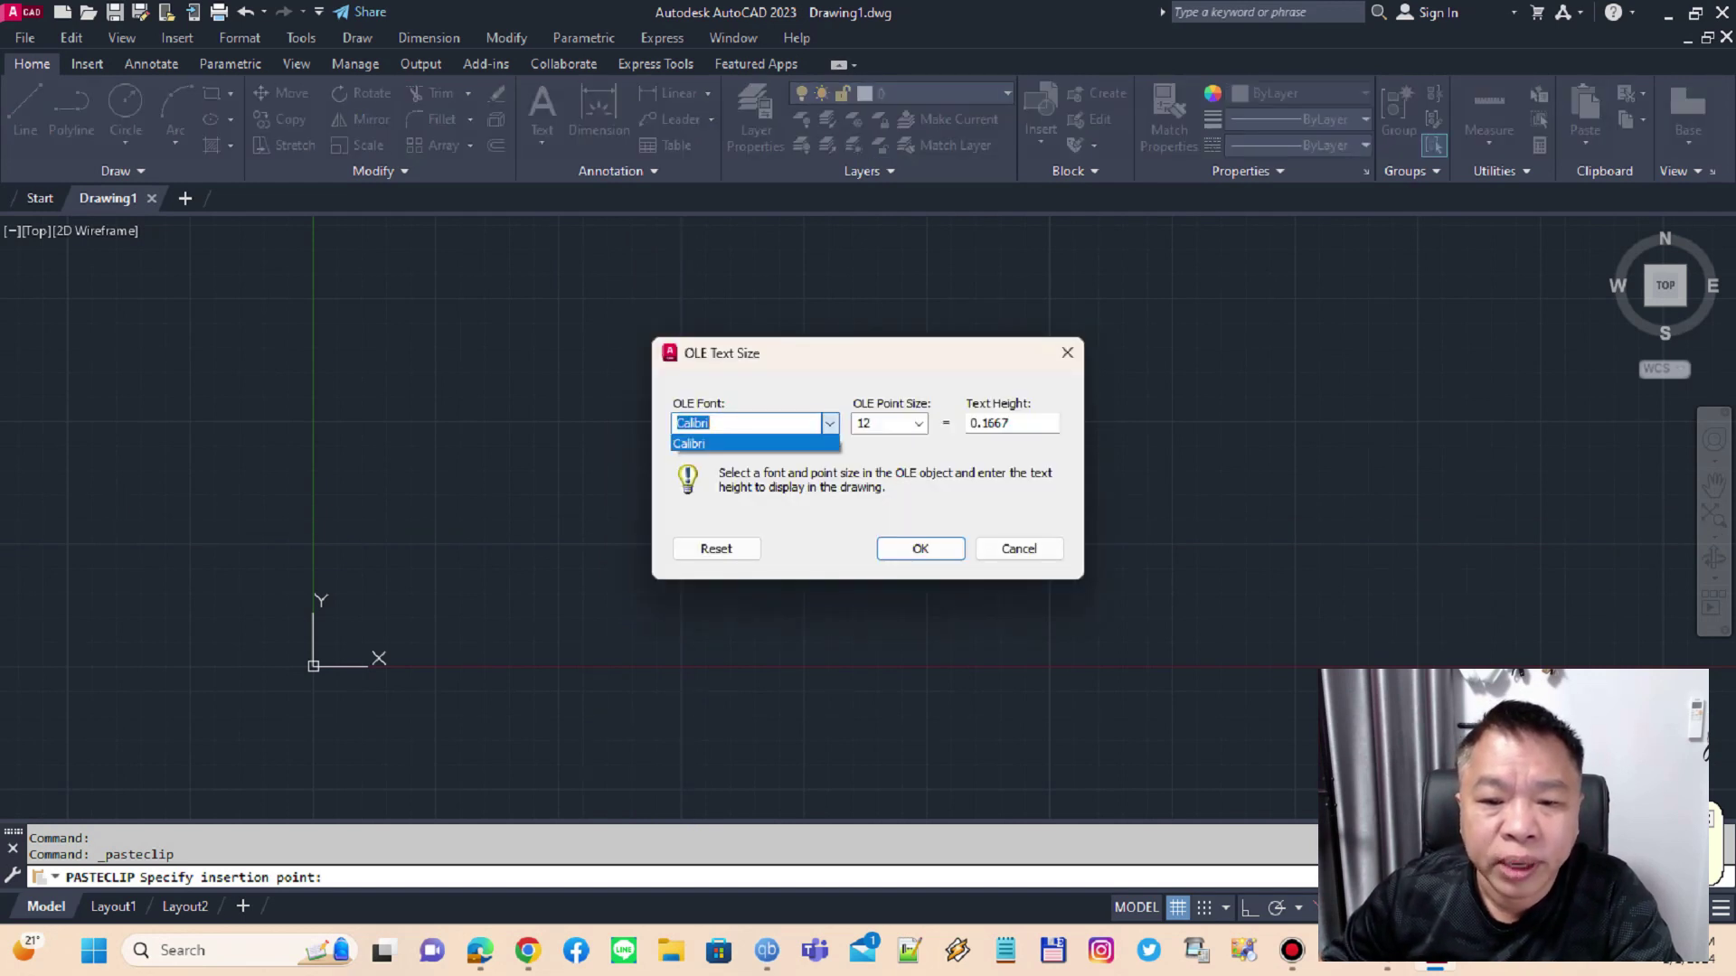
pyautogui.click(829, 423)
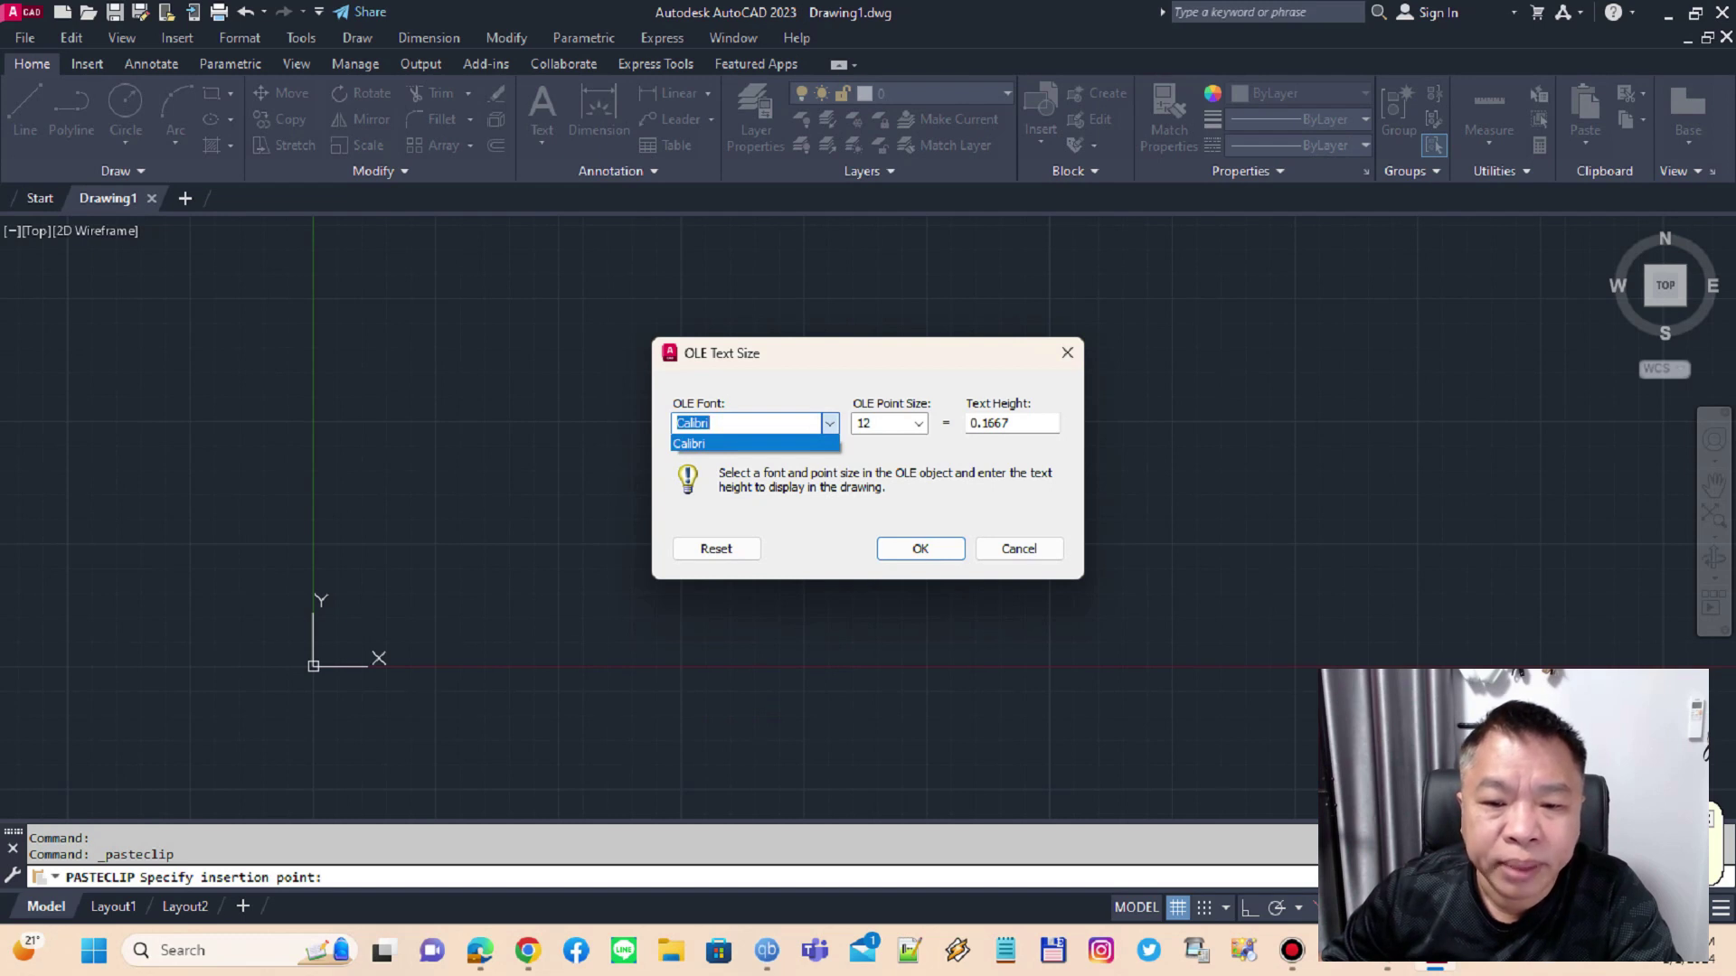
pyautogui.press('Escape')
pyautogui.press('Tab')
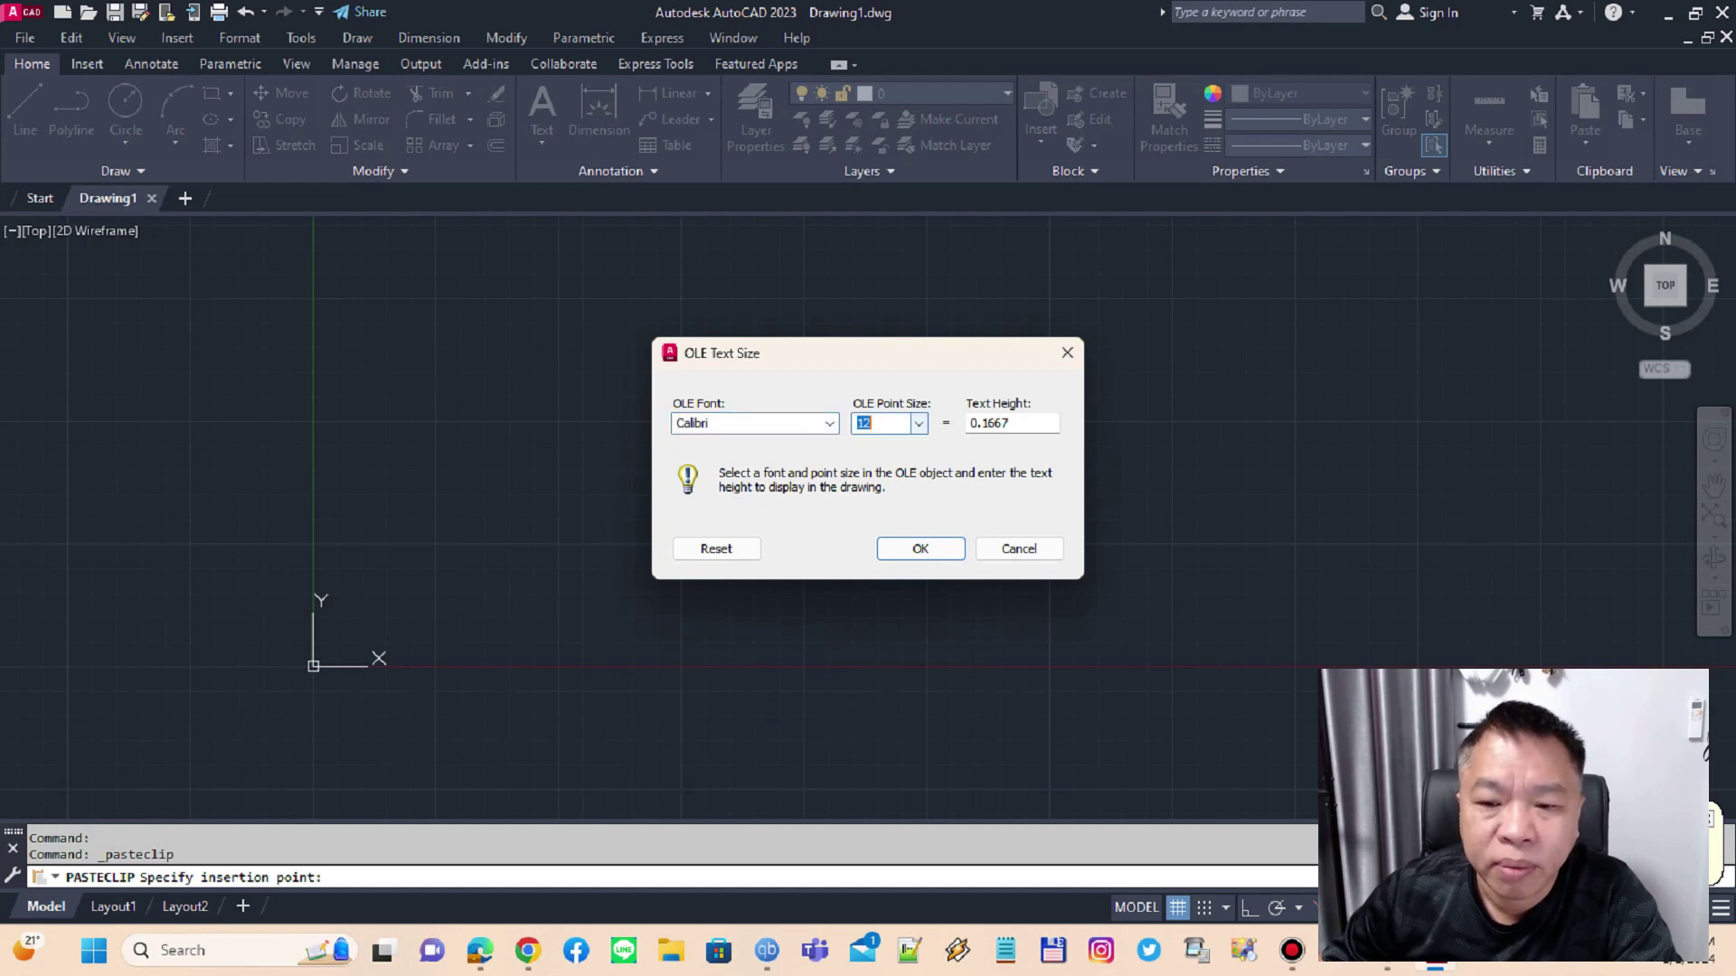
pyautogui.click(920, 549)
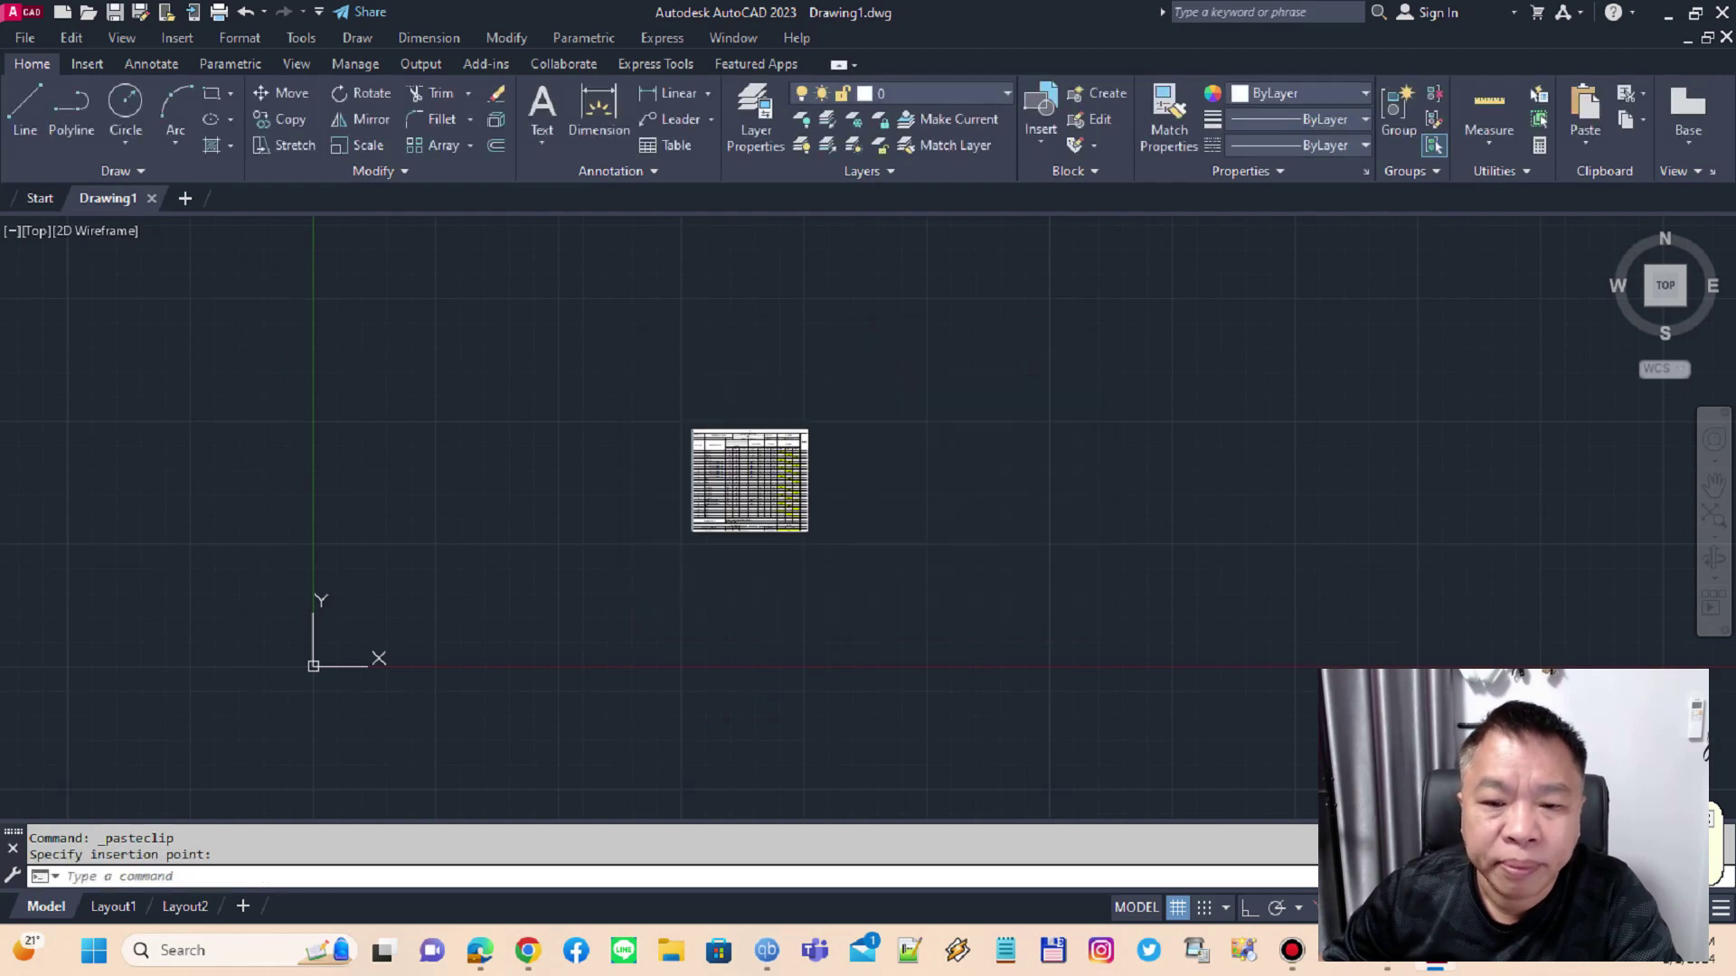
# - Zoom over the pasted OLE table to check its legibility and dismiss the chat popup
pyautogui.scroll(5, 753, 471)
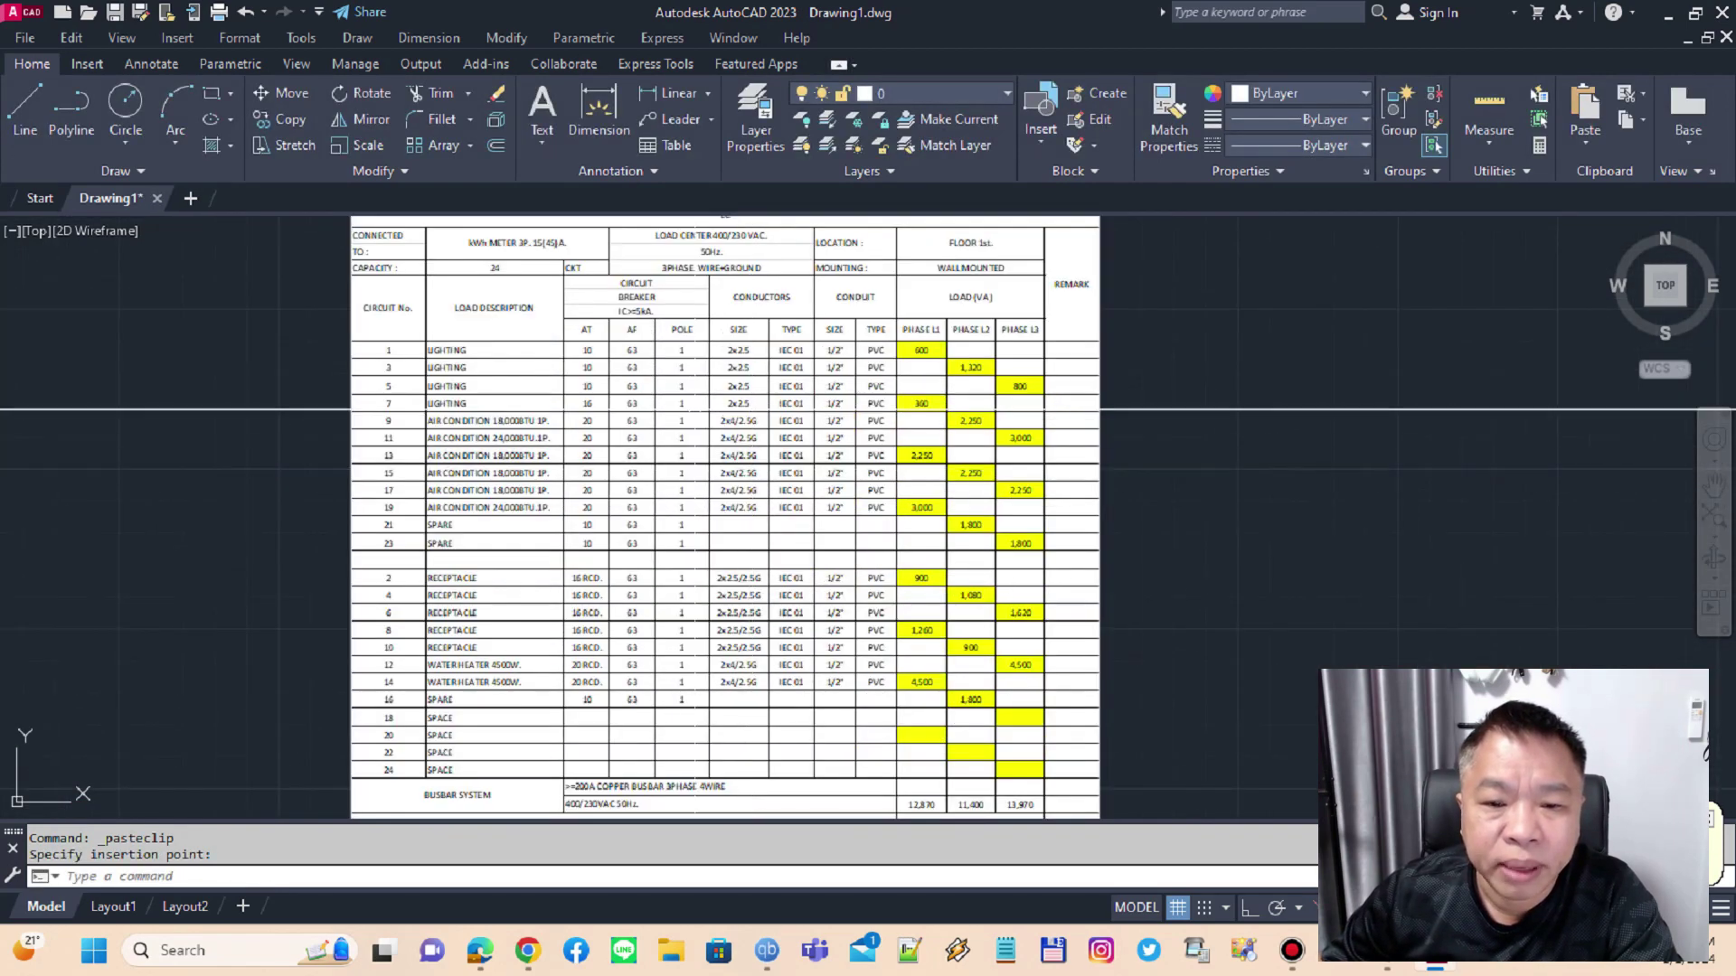
pyautogui.scroll(4, 682, 375)
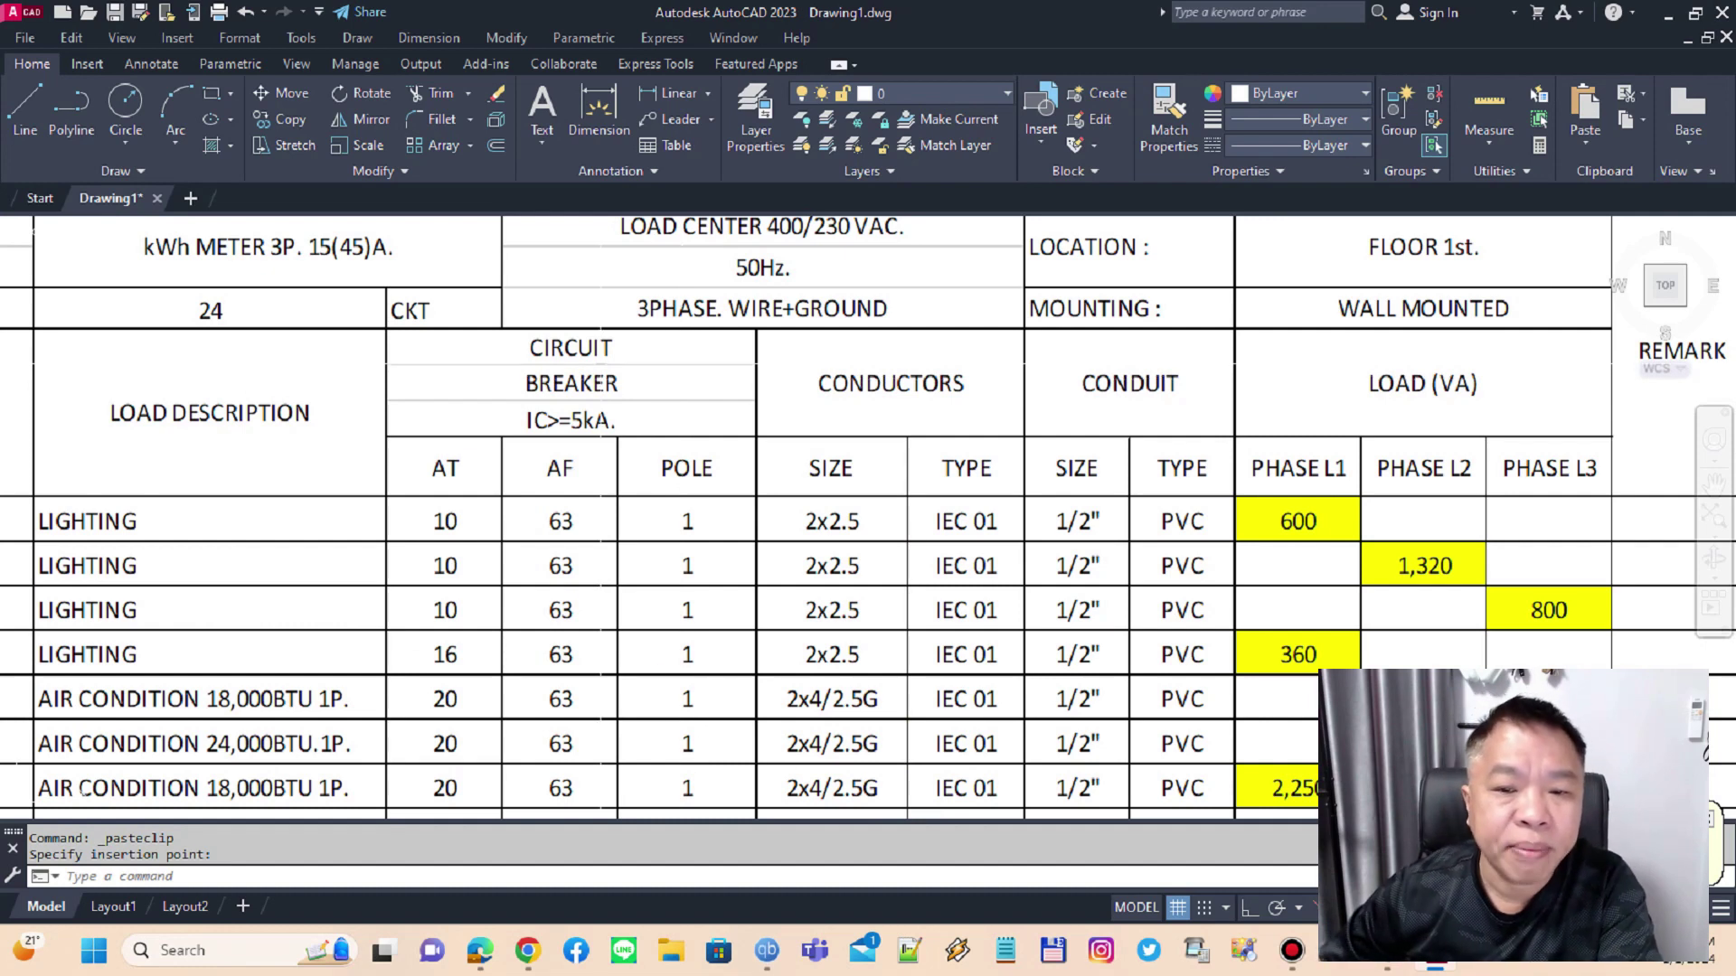
pyautogui.scroll(-4, 629, 386)
pyautogui.scroll(-2, 1128, 379)
pyautogui.scroll(2, 1128, 380)
pyautogui.scroll(-2, 1157, 430)
pyautogui.scroll(2, 1159, 433)
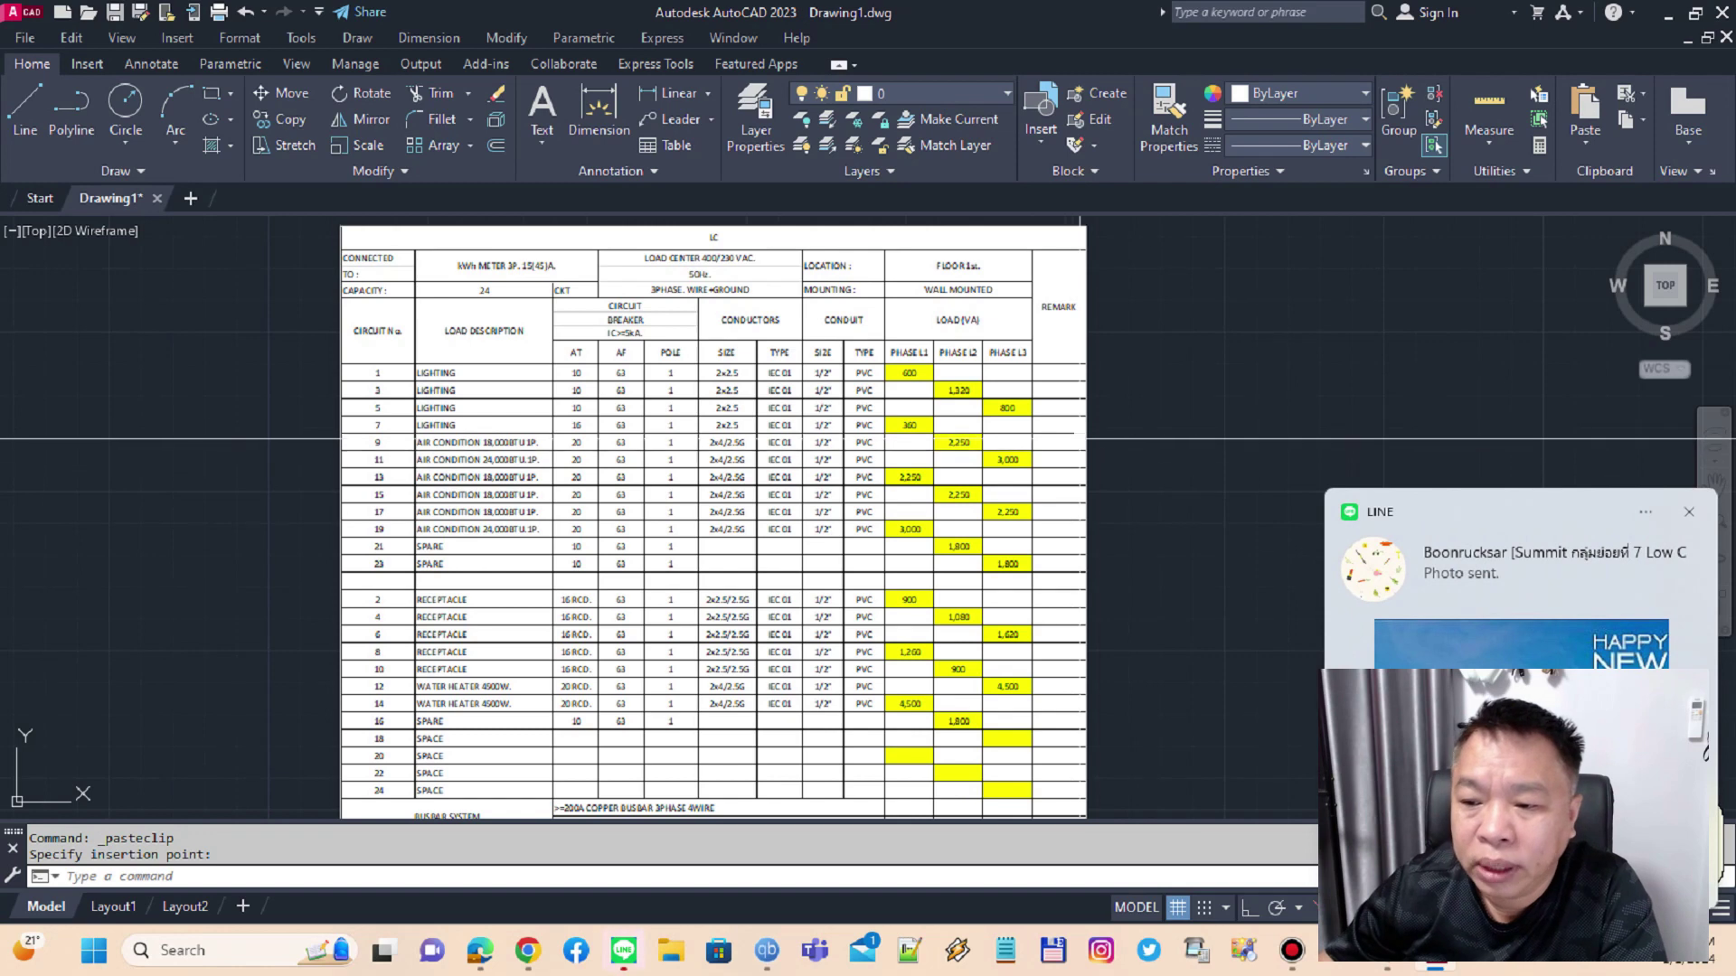
pyautogui.click(1687, 512)
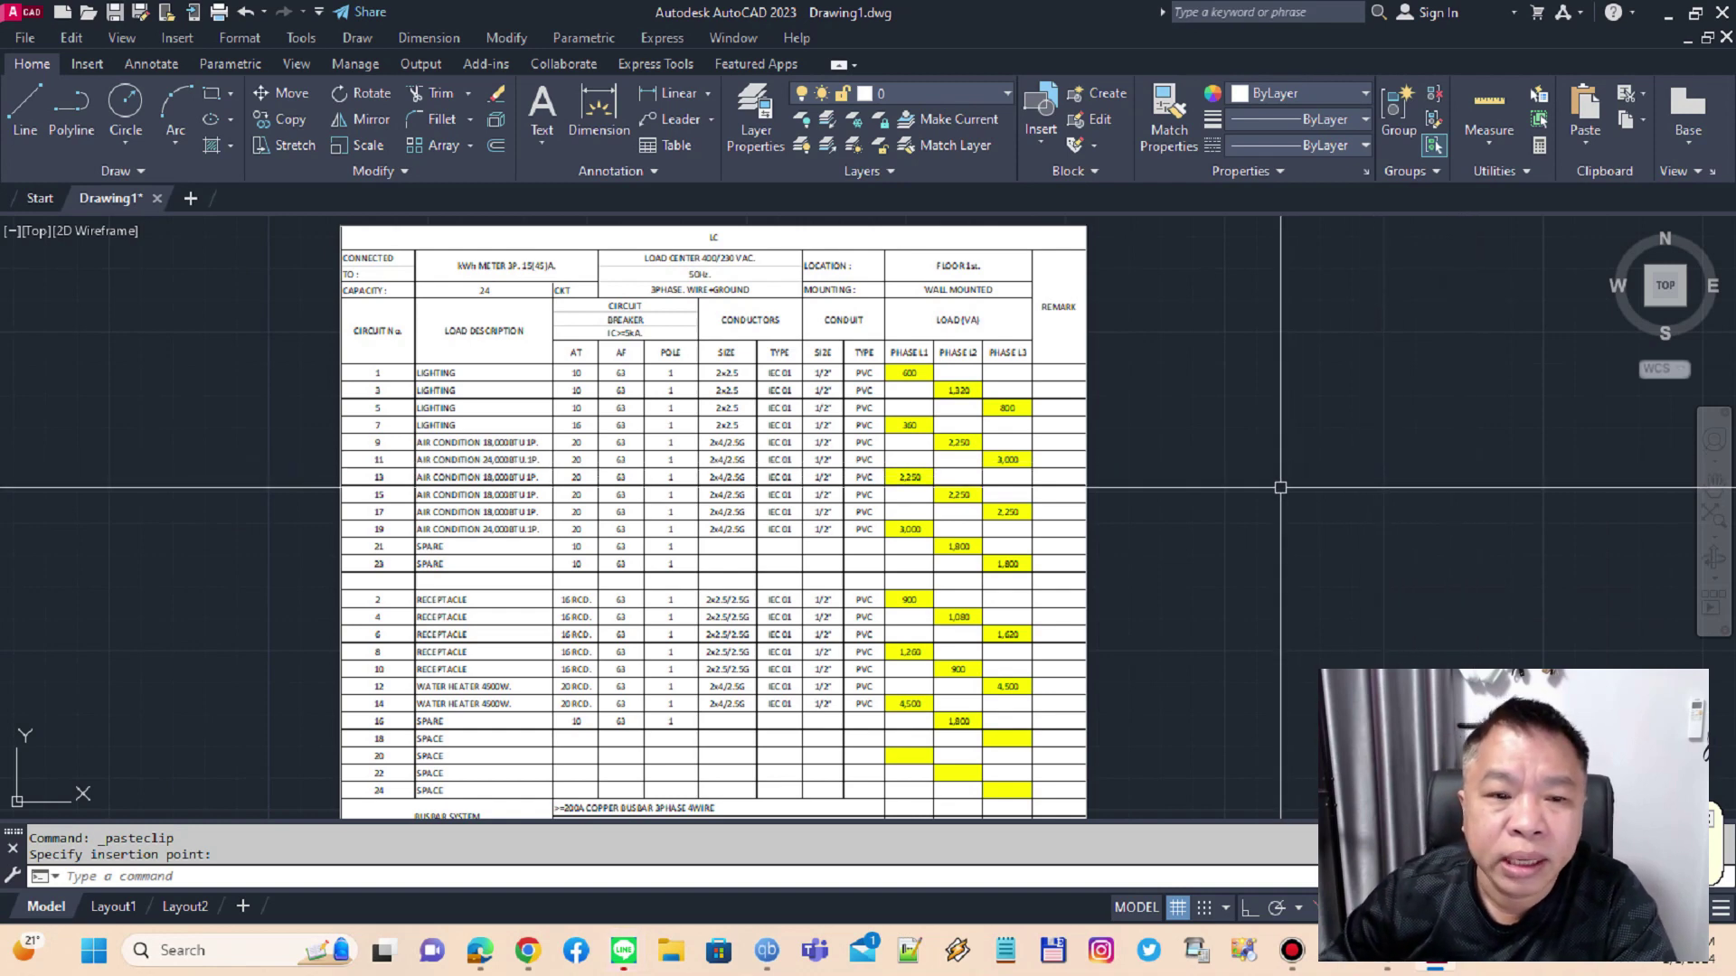
# - Pan the pasted table toward the left of the view, then return to Excel
pyautogui.scroll(-4, 1280, 487)
pyautogui.moveTo(1287, 508); pyautogui.dragTo(1105, 485, button='middle')
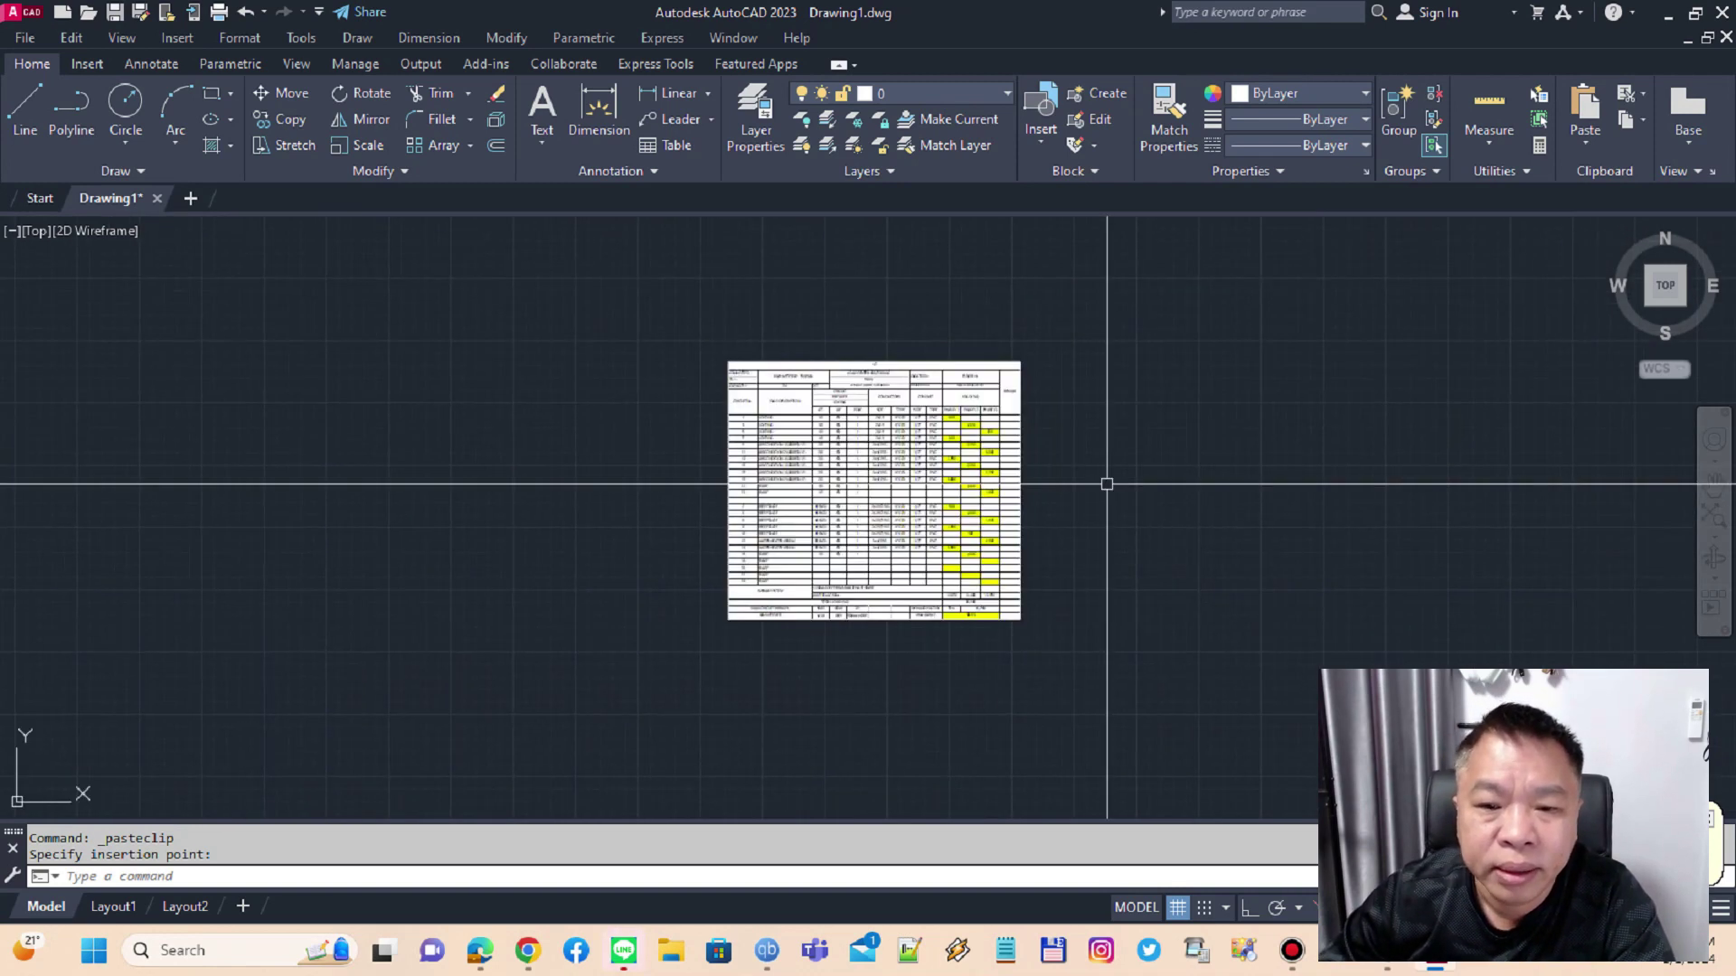
pyautogui.scroll(2, 1146, 485)
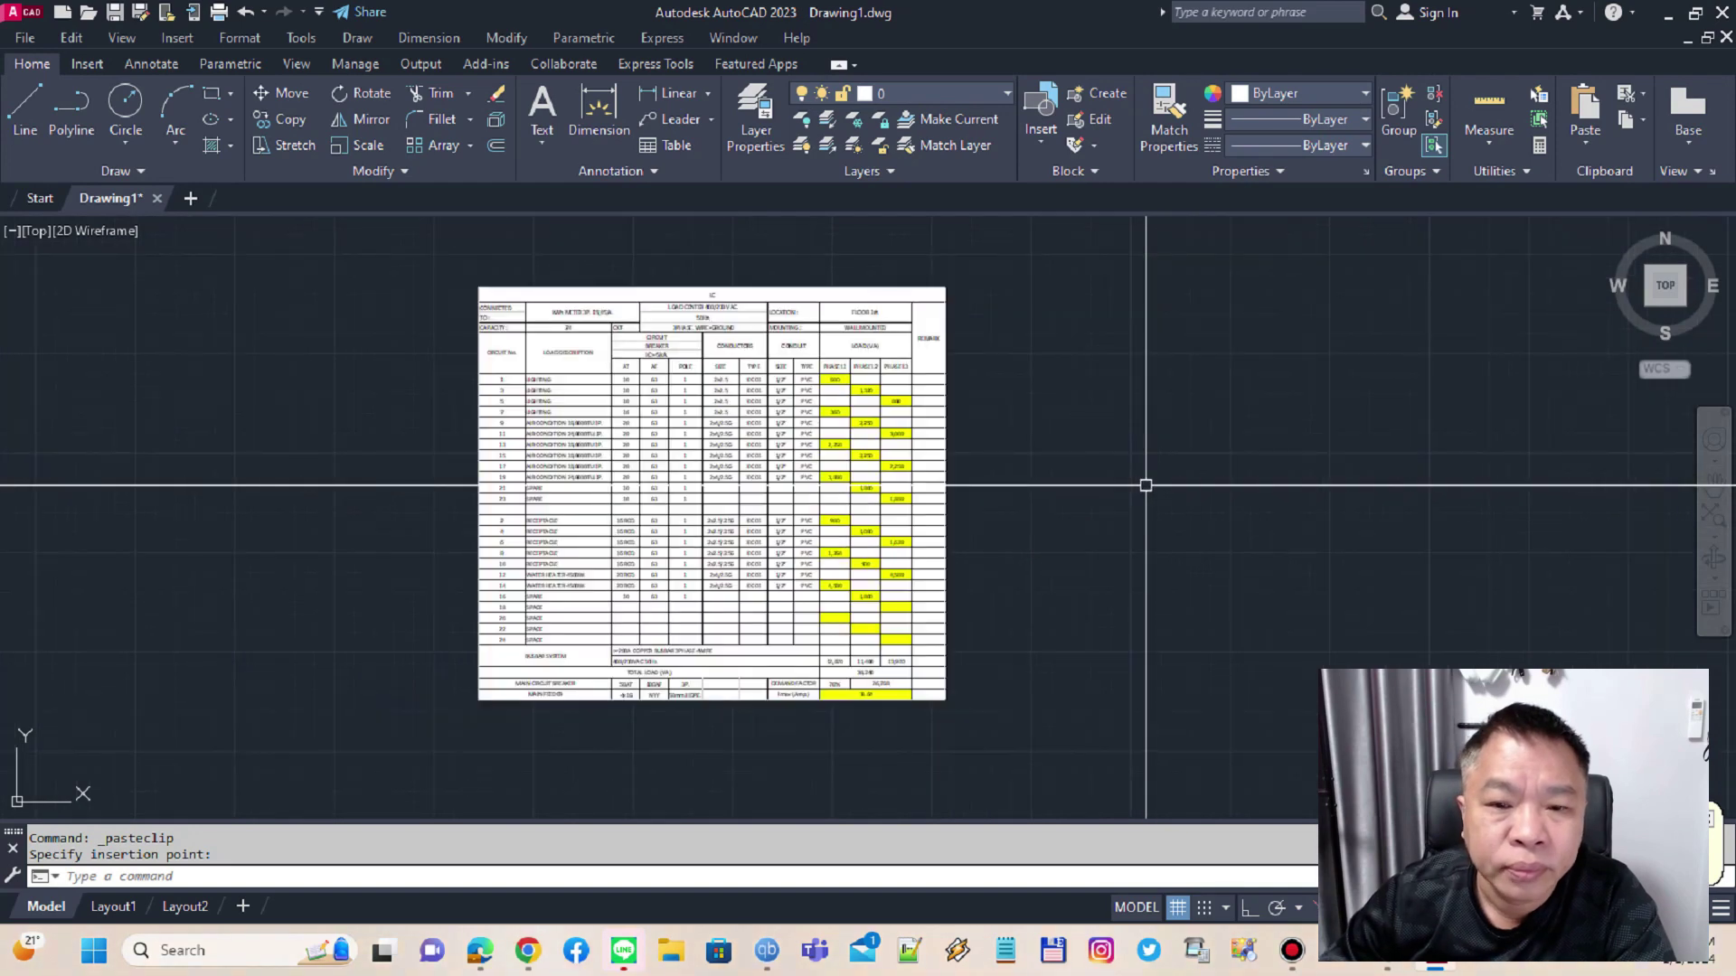
pyautogui.moveTo(1145, 485); pyautogui.dragTo(989, 477, button='middle')
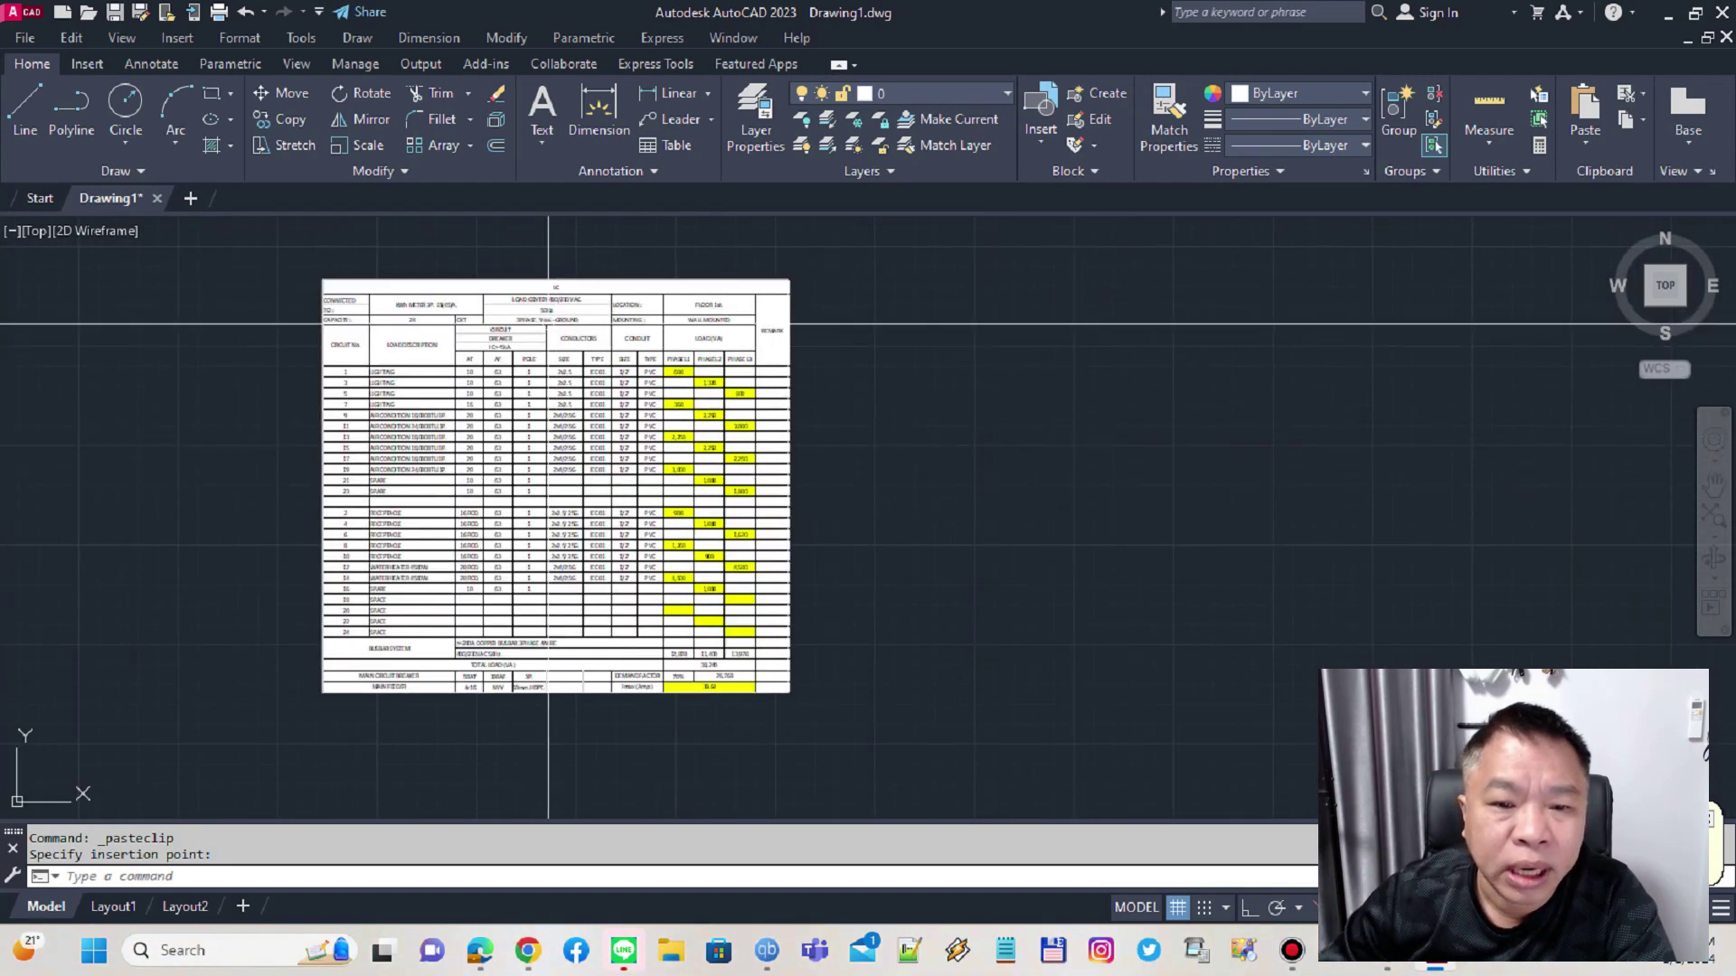
pyautogui.moveTo(1039, 438)
pyautogui.mouseDown(button='middle')
pyautogui.moveTo(956, 486)
pyautogui.moveTo(860, 498)
pyautogui.mouseUp(button='middle')
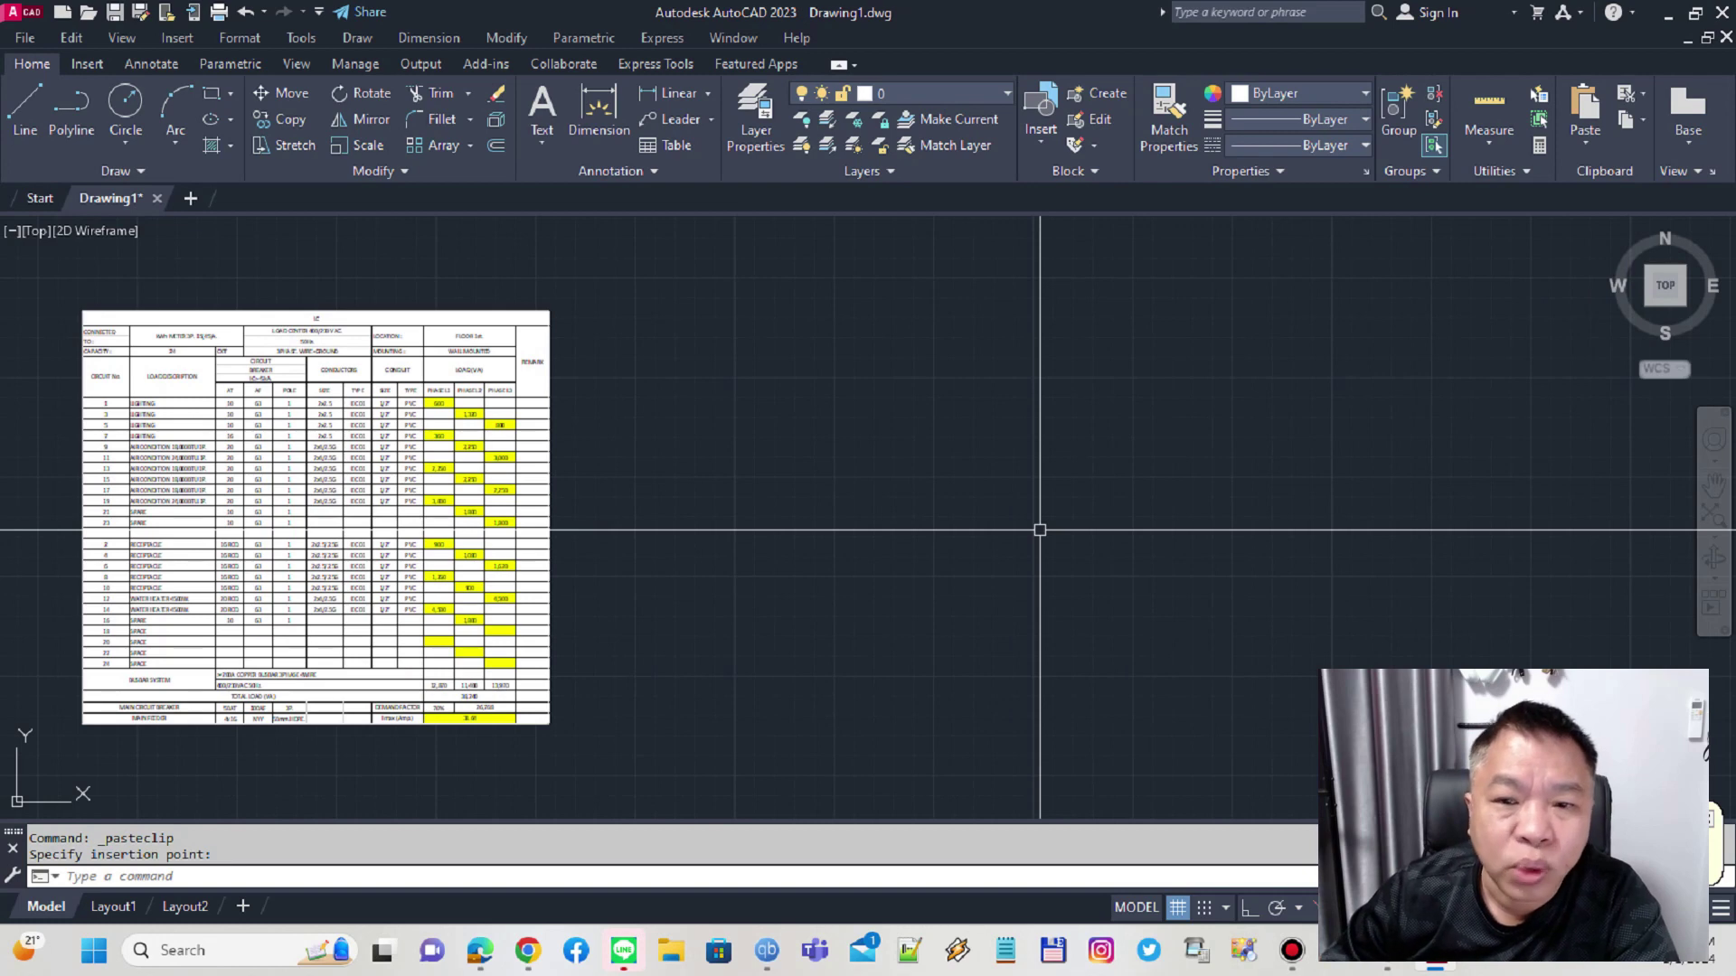
pyautogui.hotkey('alt', 'Tab')
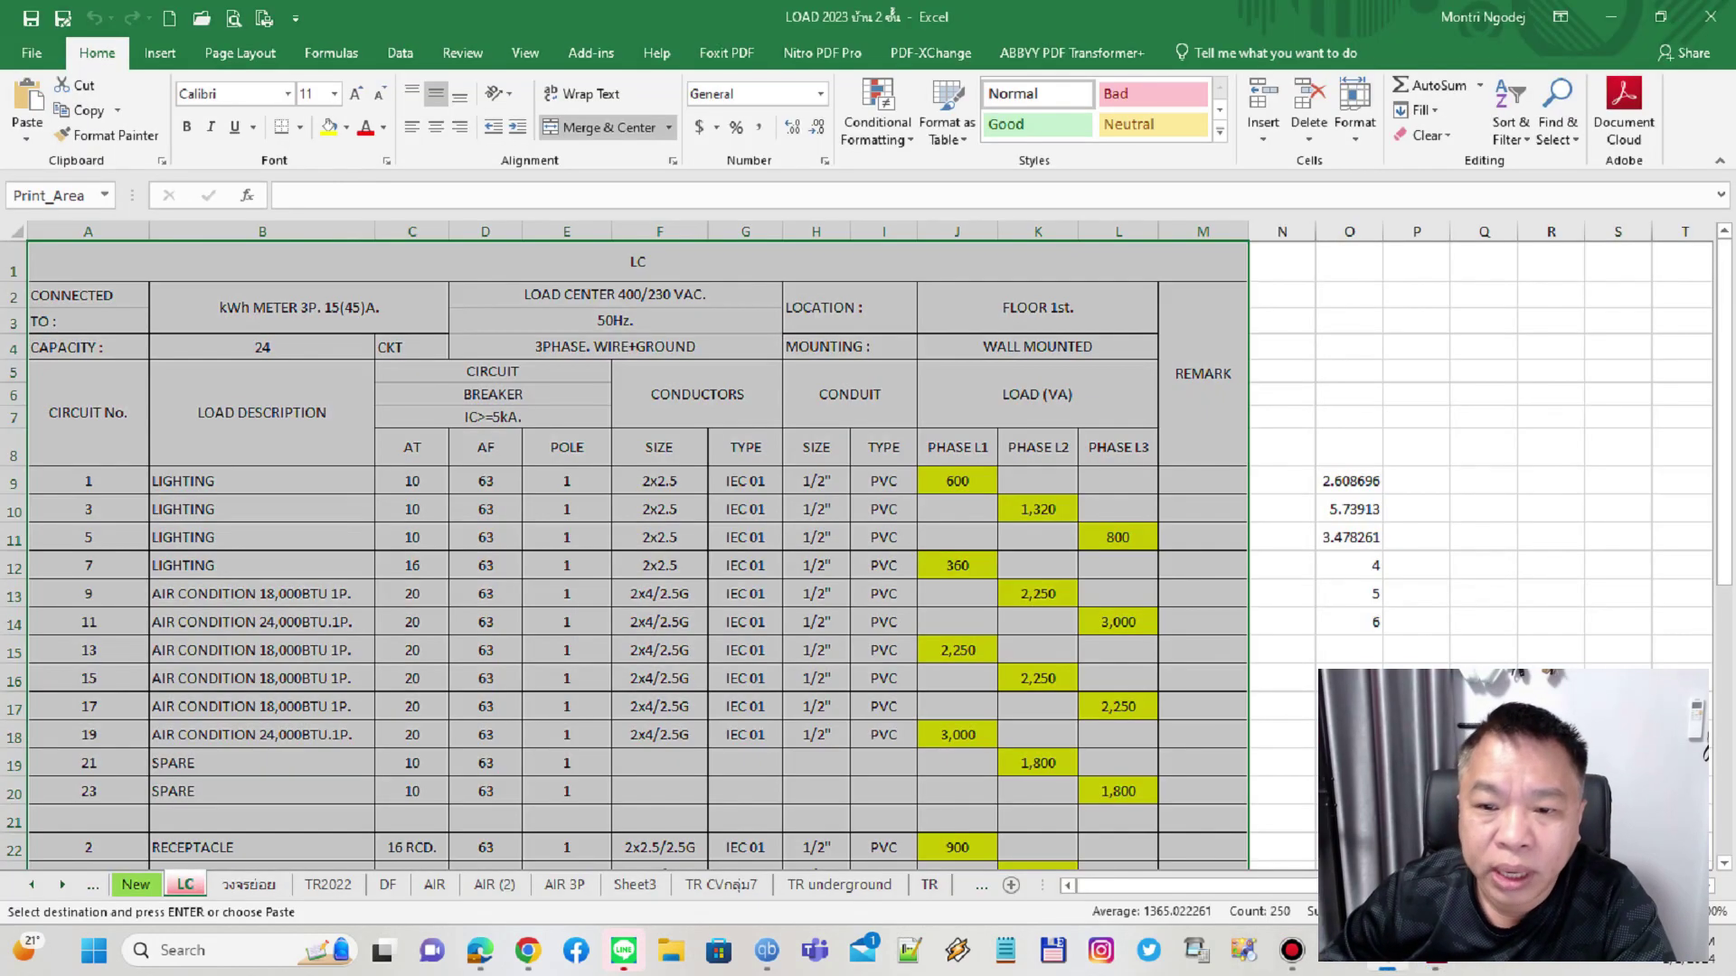
# - Clear the copy selection and open the Excel Add-ins list from Quick Access Toolbar settings
pyautogui.click(1416, 371)
pyautogui.click(592, 53)
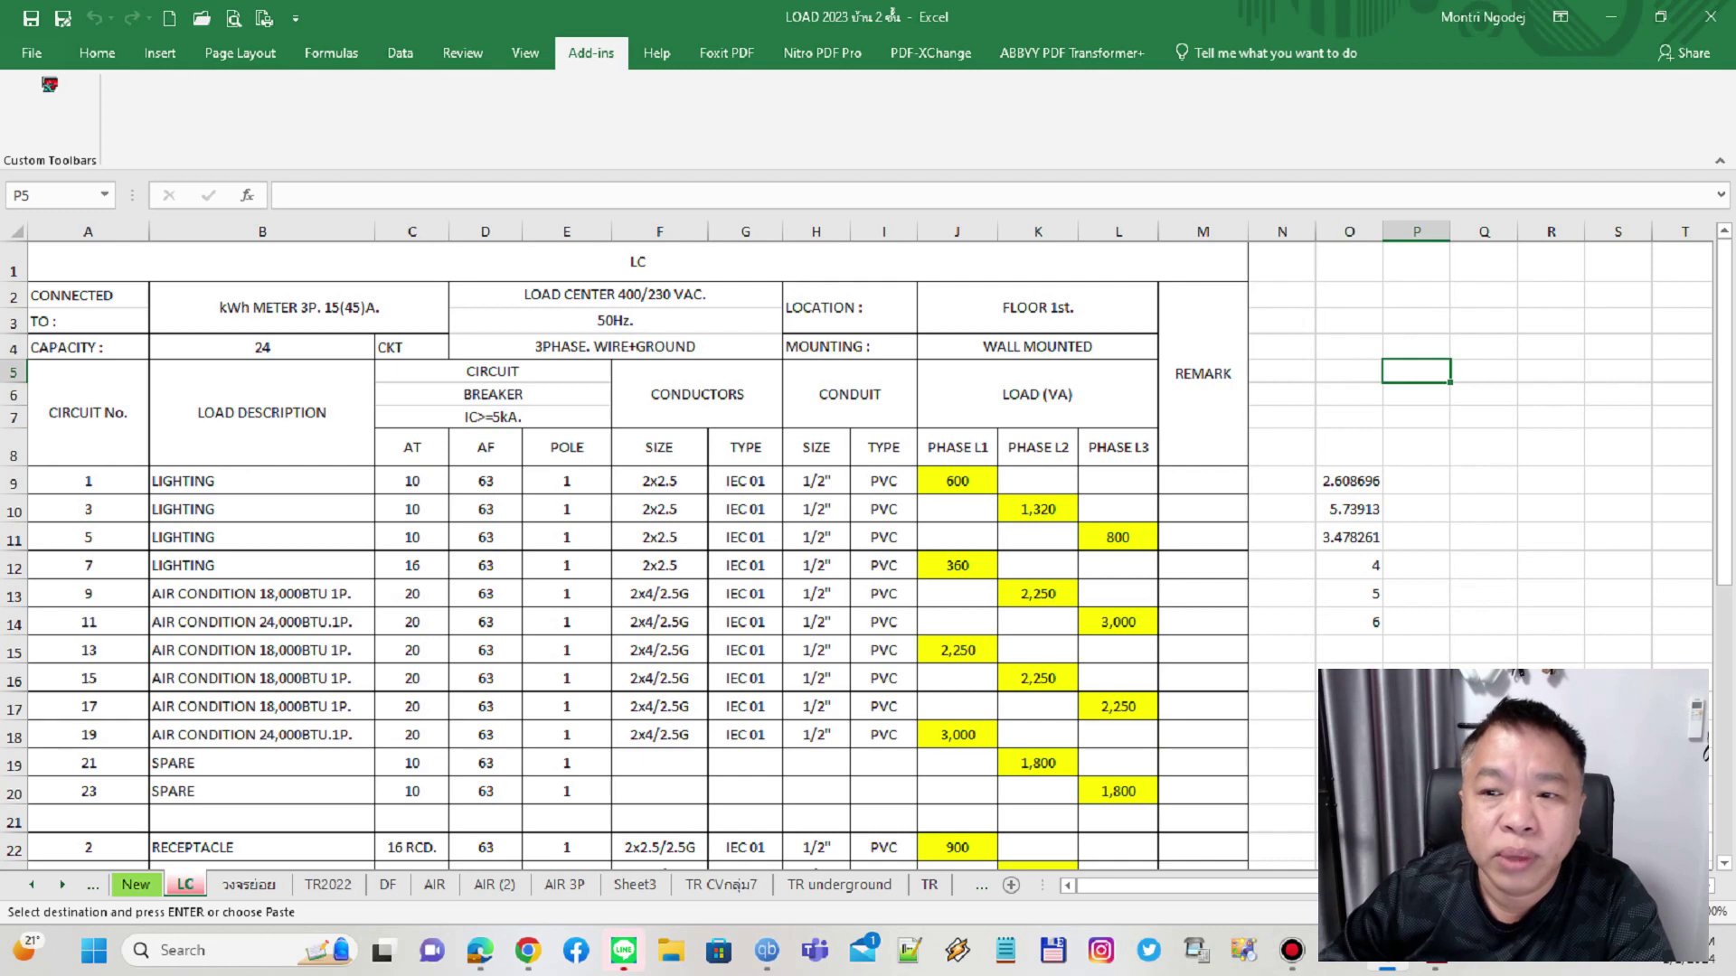
pyautogui.rightClick(1250, 105)
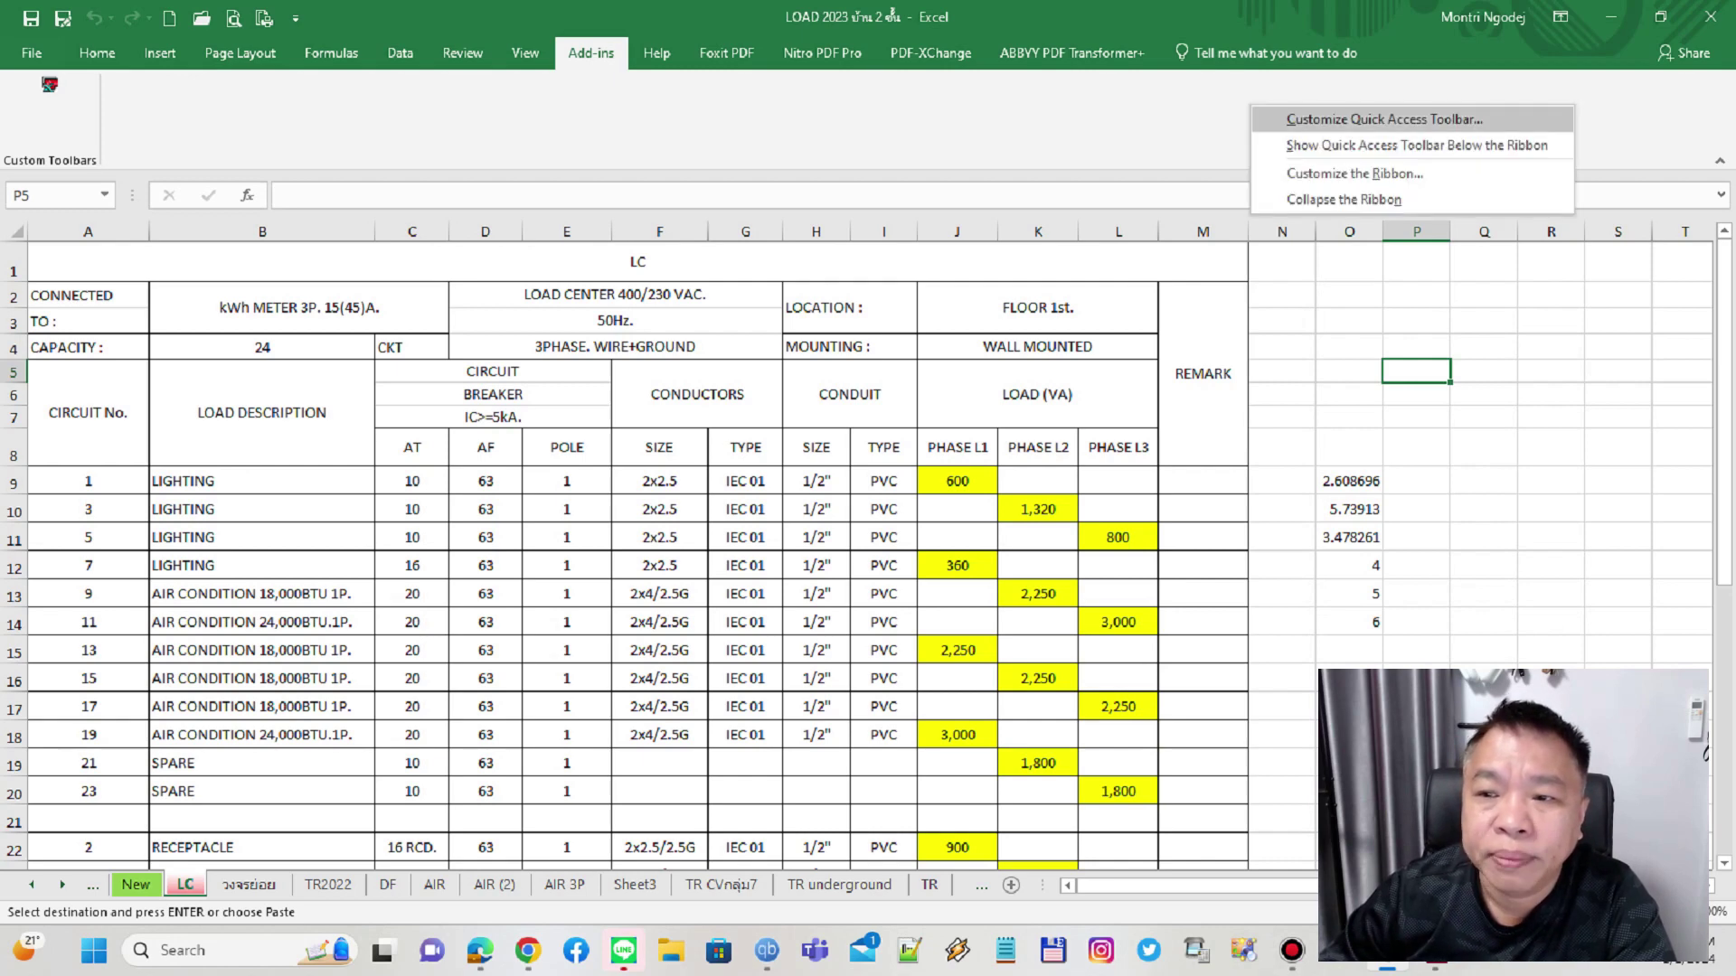
pyautogui.click(1383, 119)
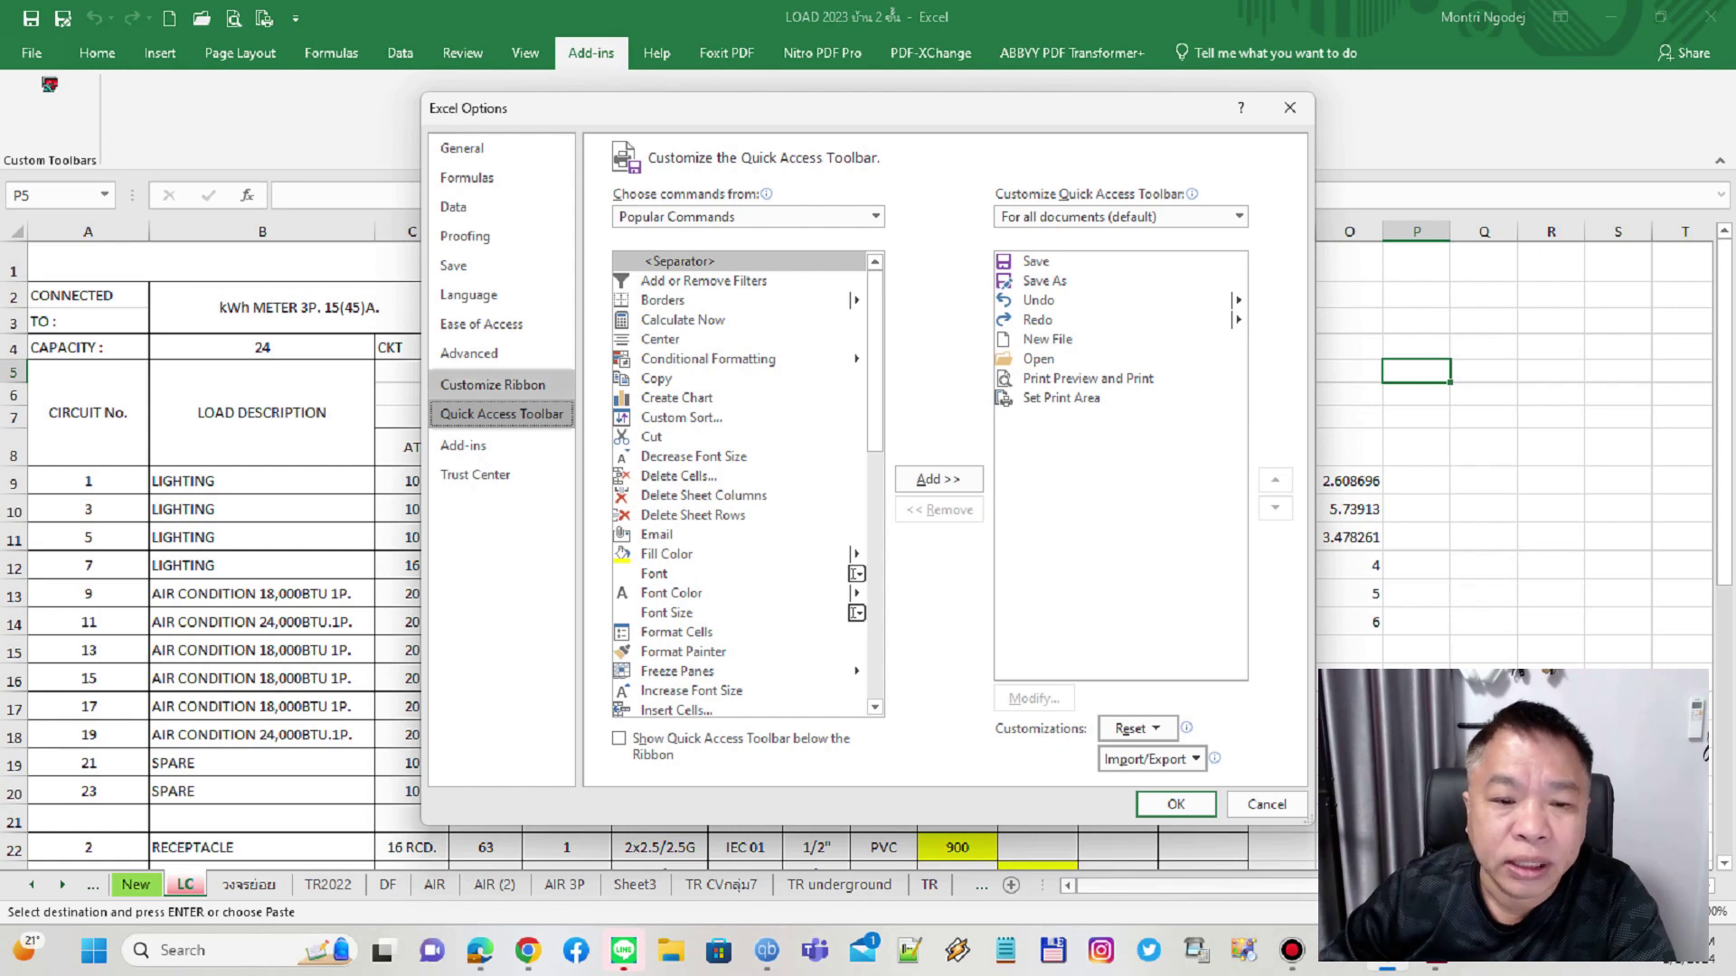
pyautogui.click(463, 444)
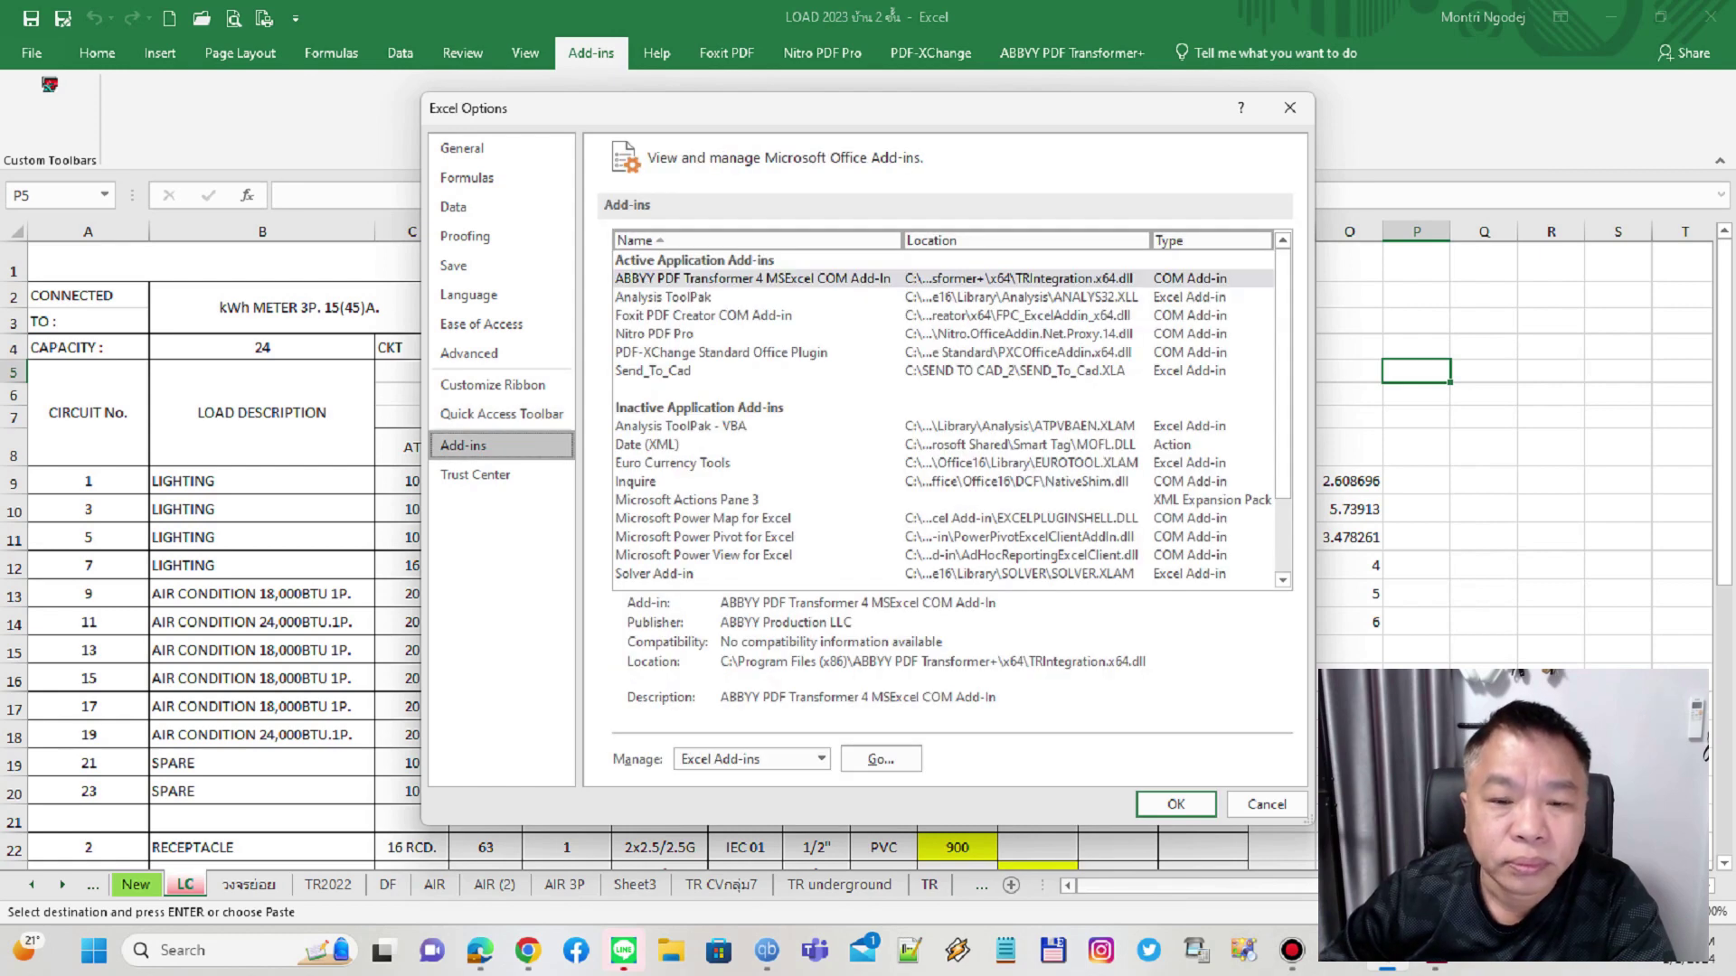
pyautogui.click(882, 759)
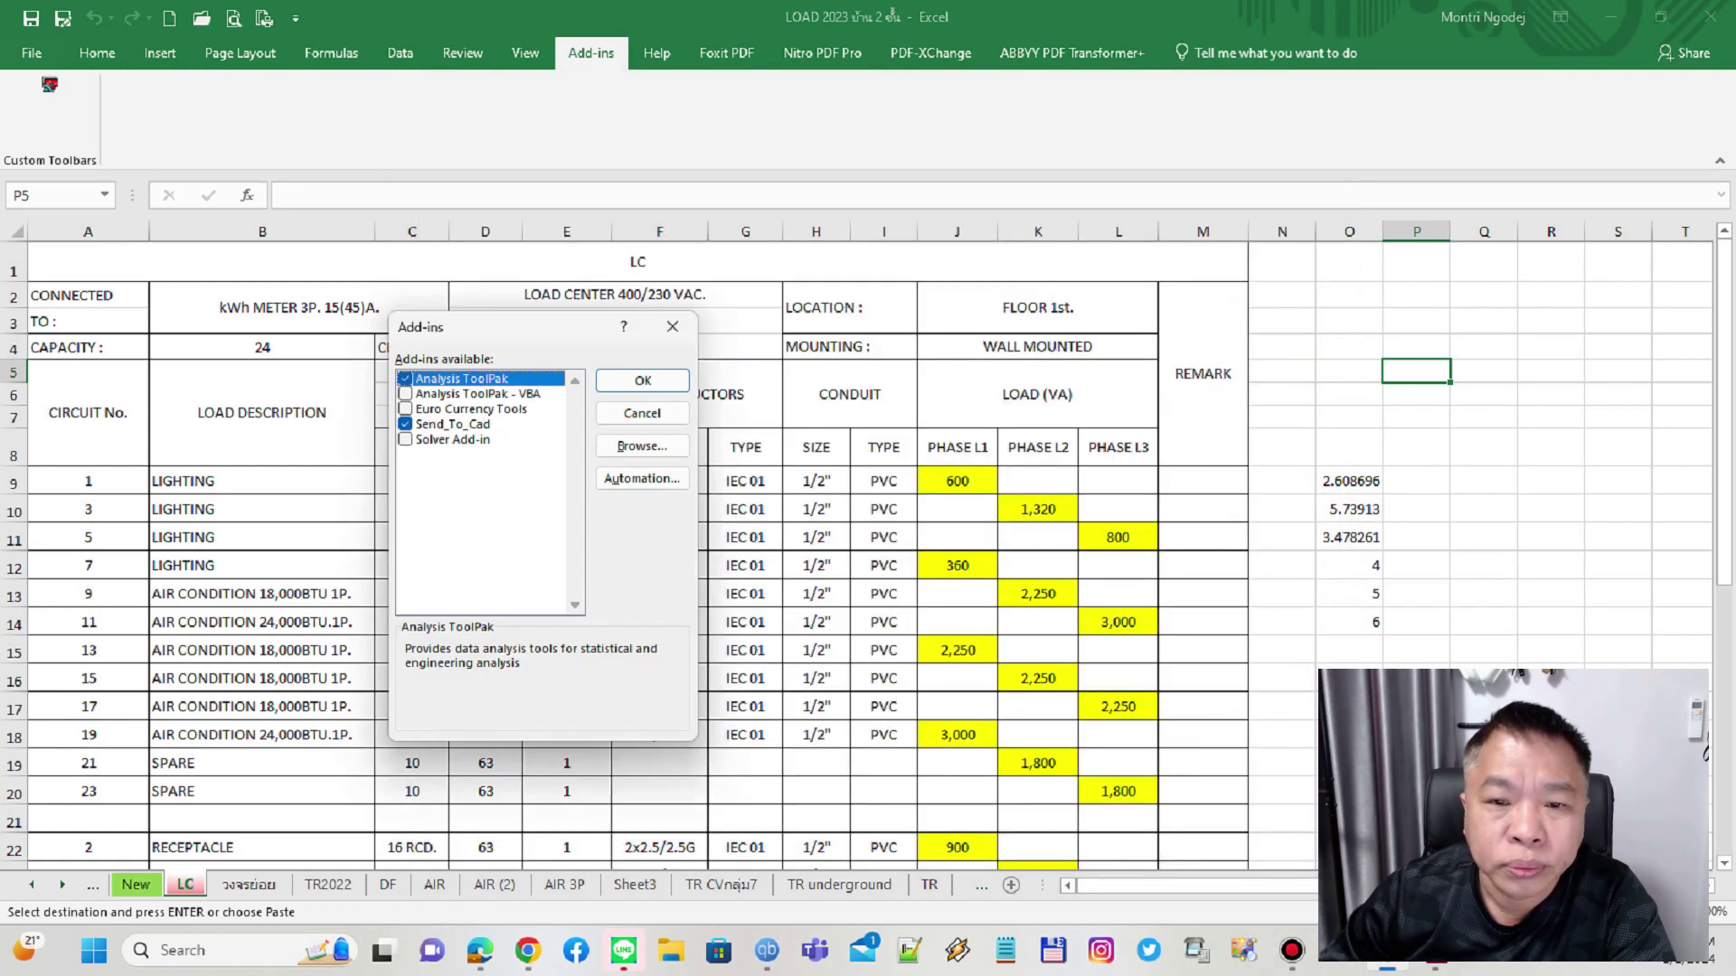
# - Load the SEND_To_Cad add-in from C:\SEND TO CAD_2, replacing the existing copy
pyautogui.click(642, 445)
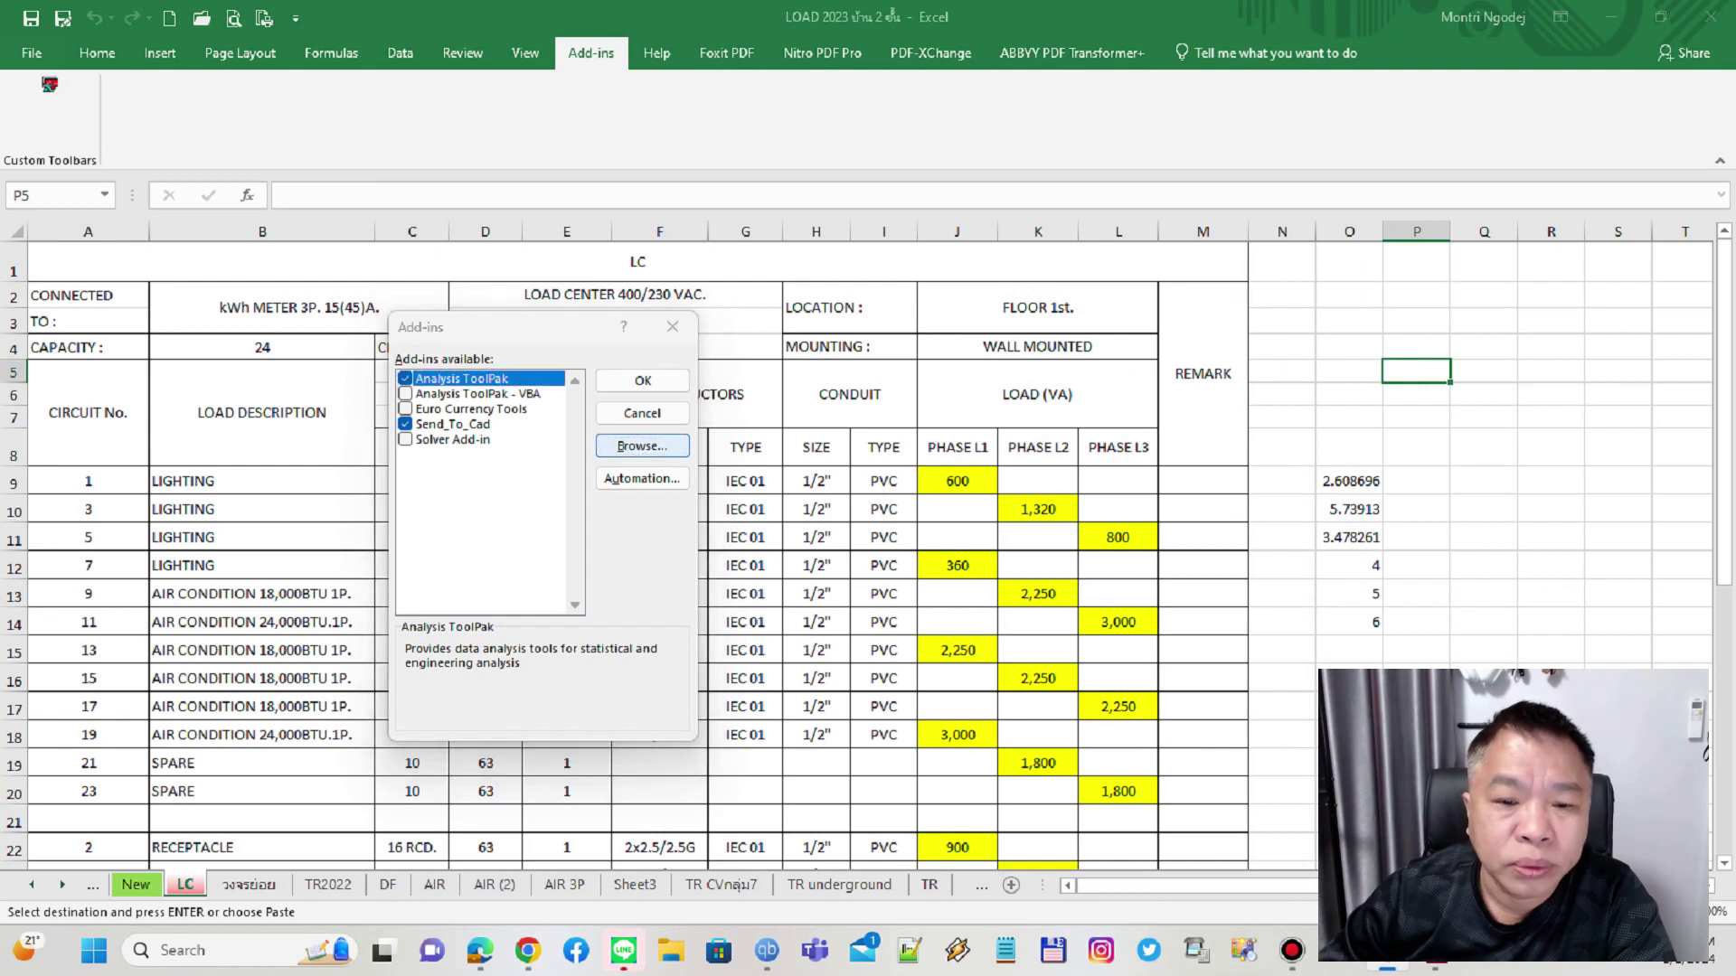
pyautogui.click(506, 725)
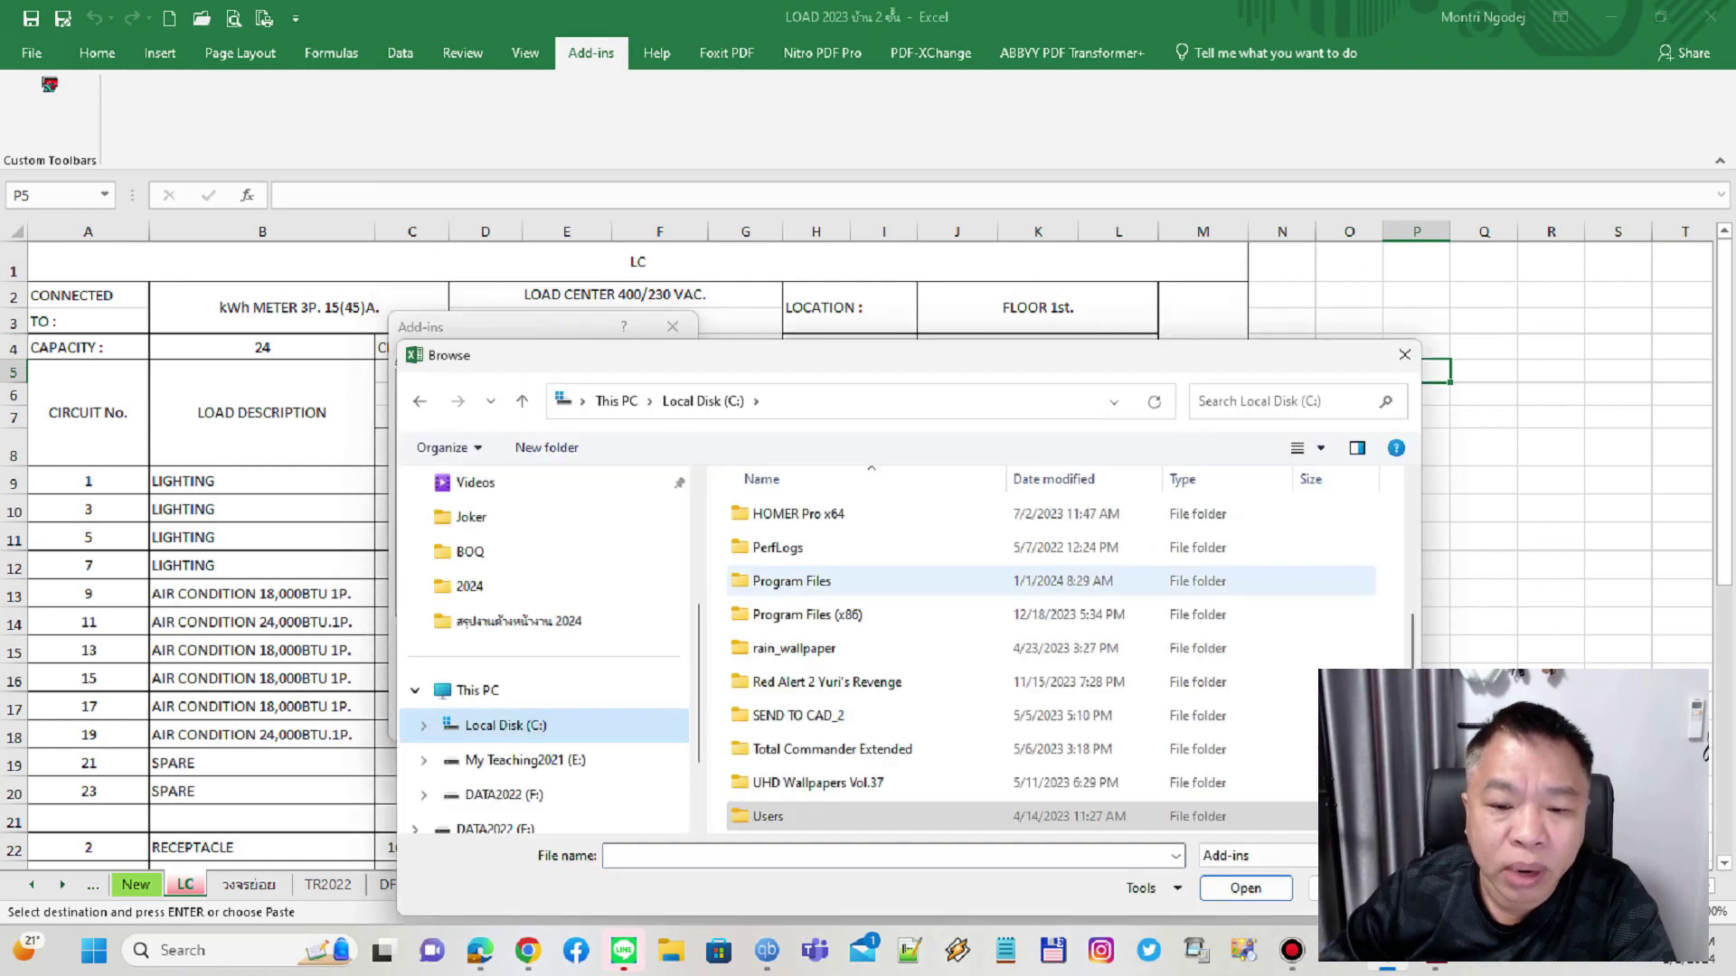
pyautogui.scroll(-3, 904, 650)
pyautogui.doubleClick(787, 650)
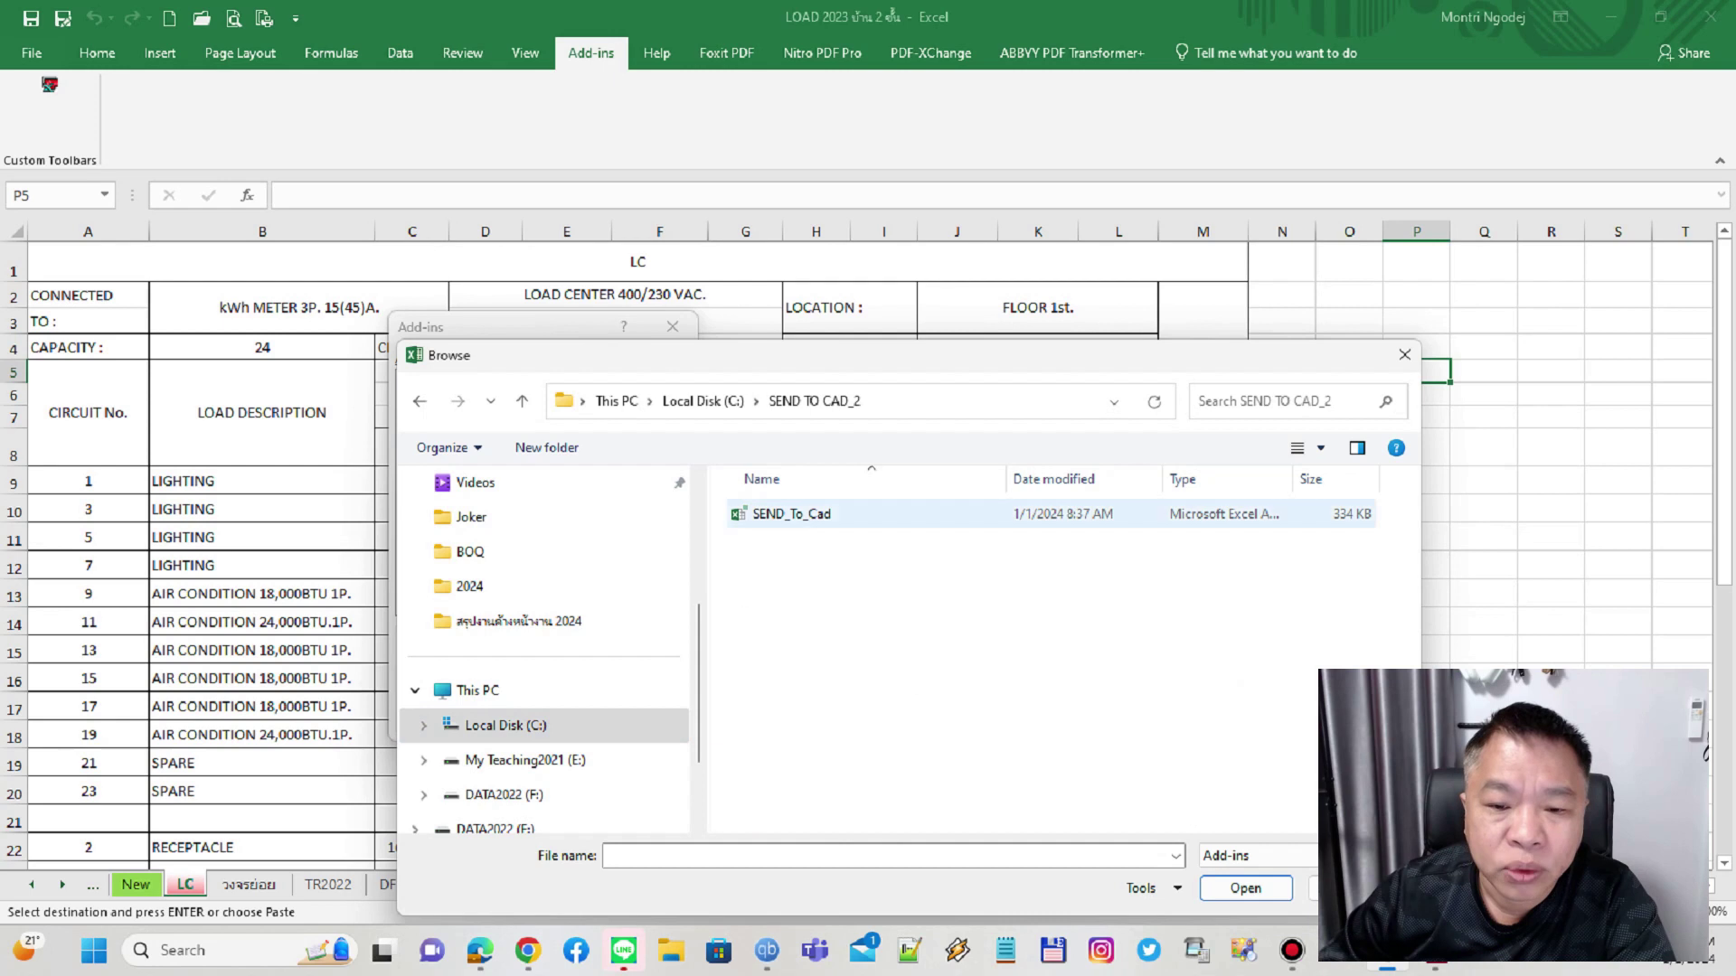
pyautogui.click(791, 514)
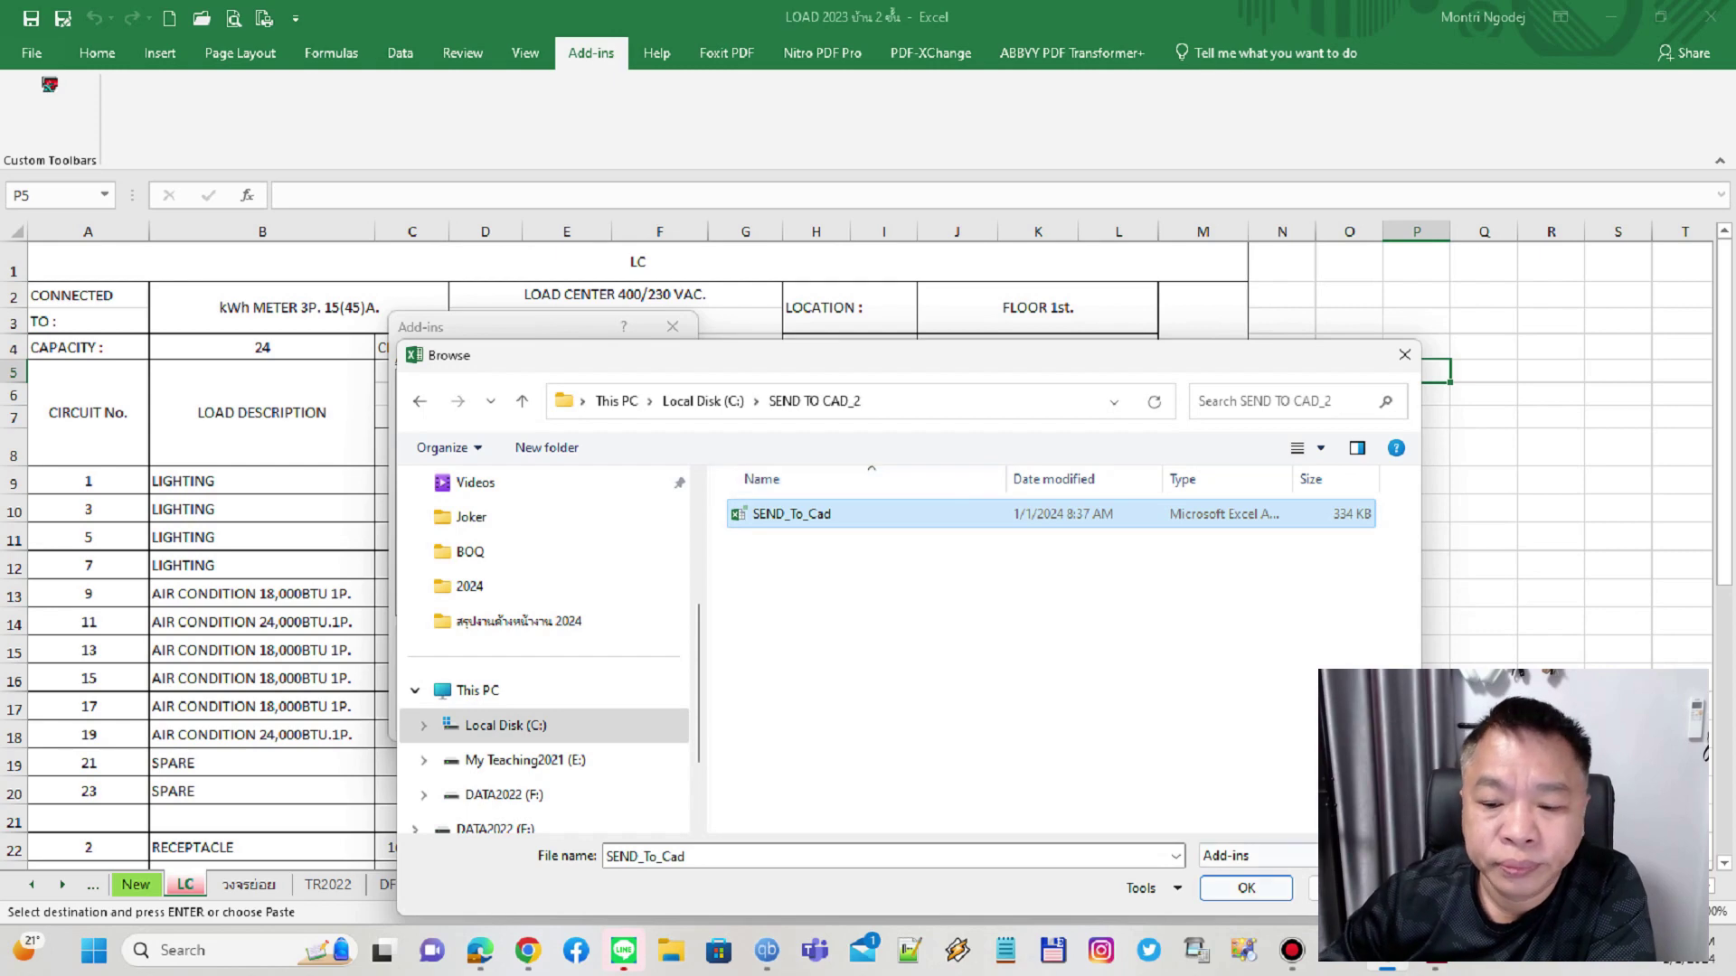
pyautogui.press('Return')
pyautogui.press('Return')
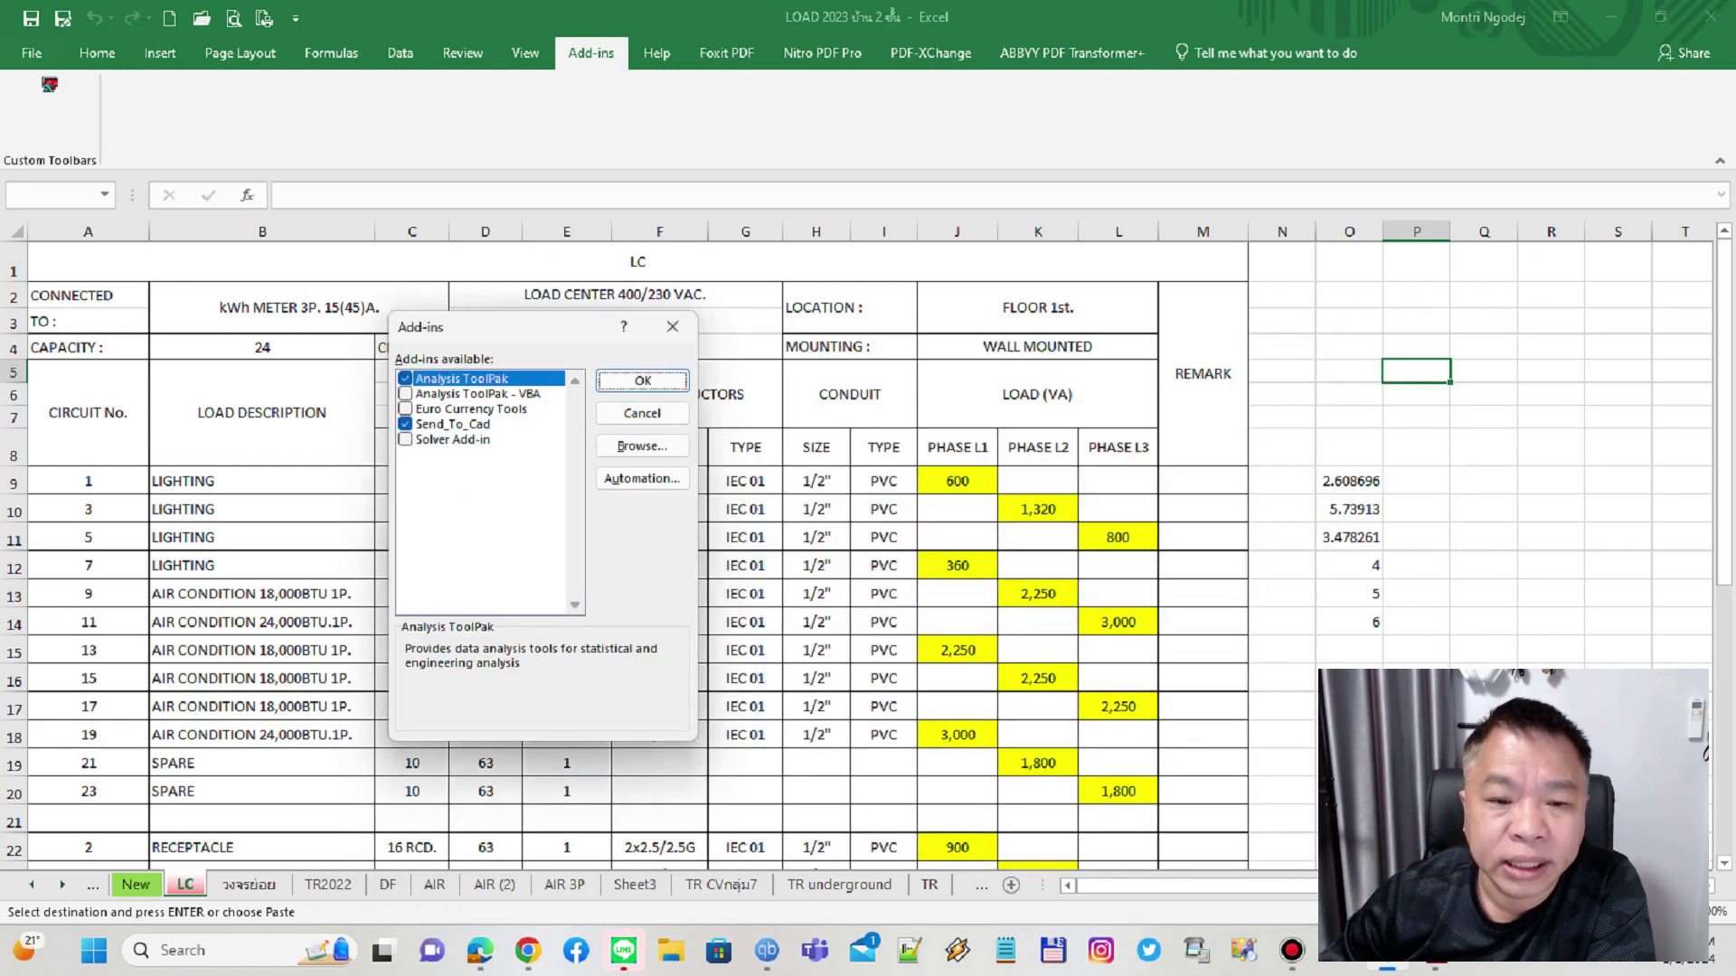
pyautogui.press('Return')
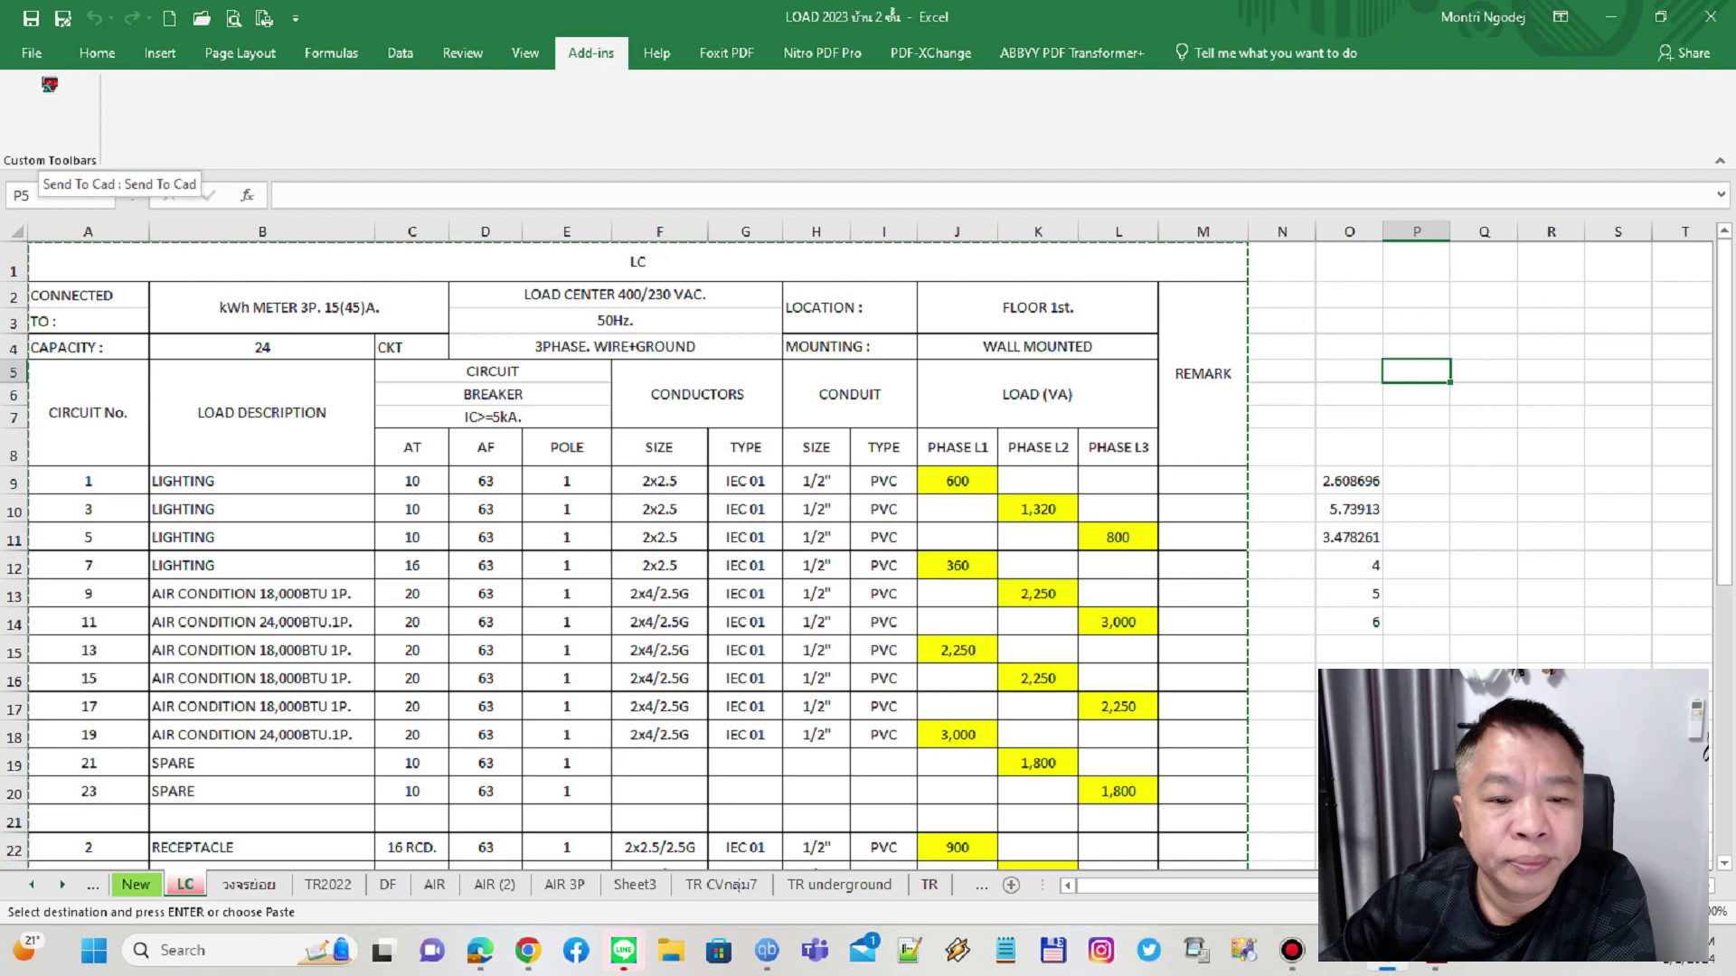
# - Open Send To Cad's font setup and keep both the standard and Thai fonts on Standard
pyautogui.click(50, 84)
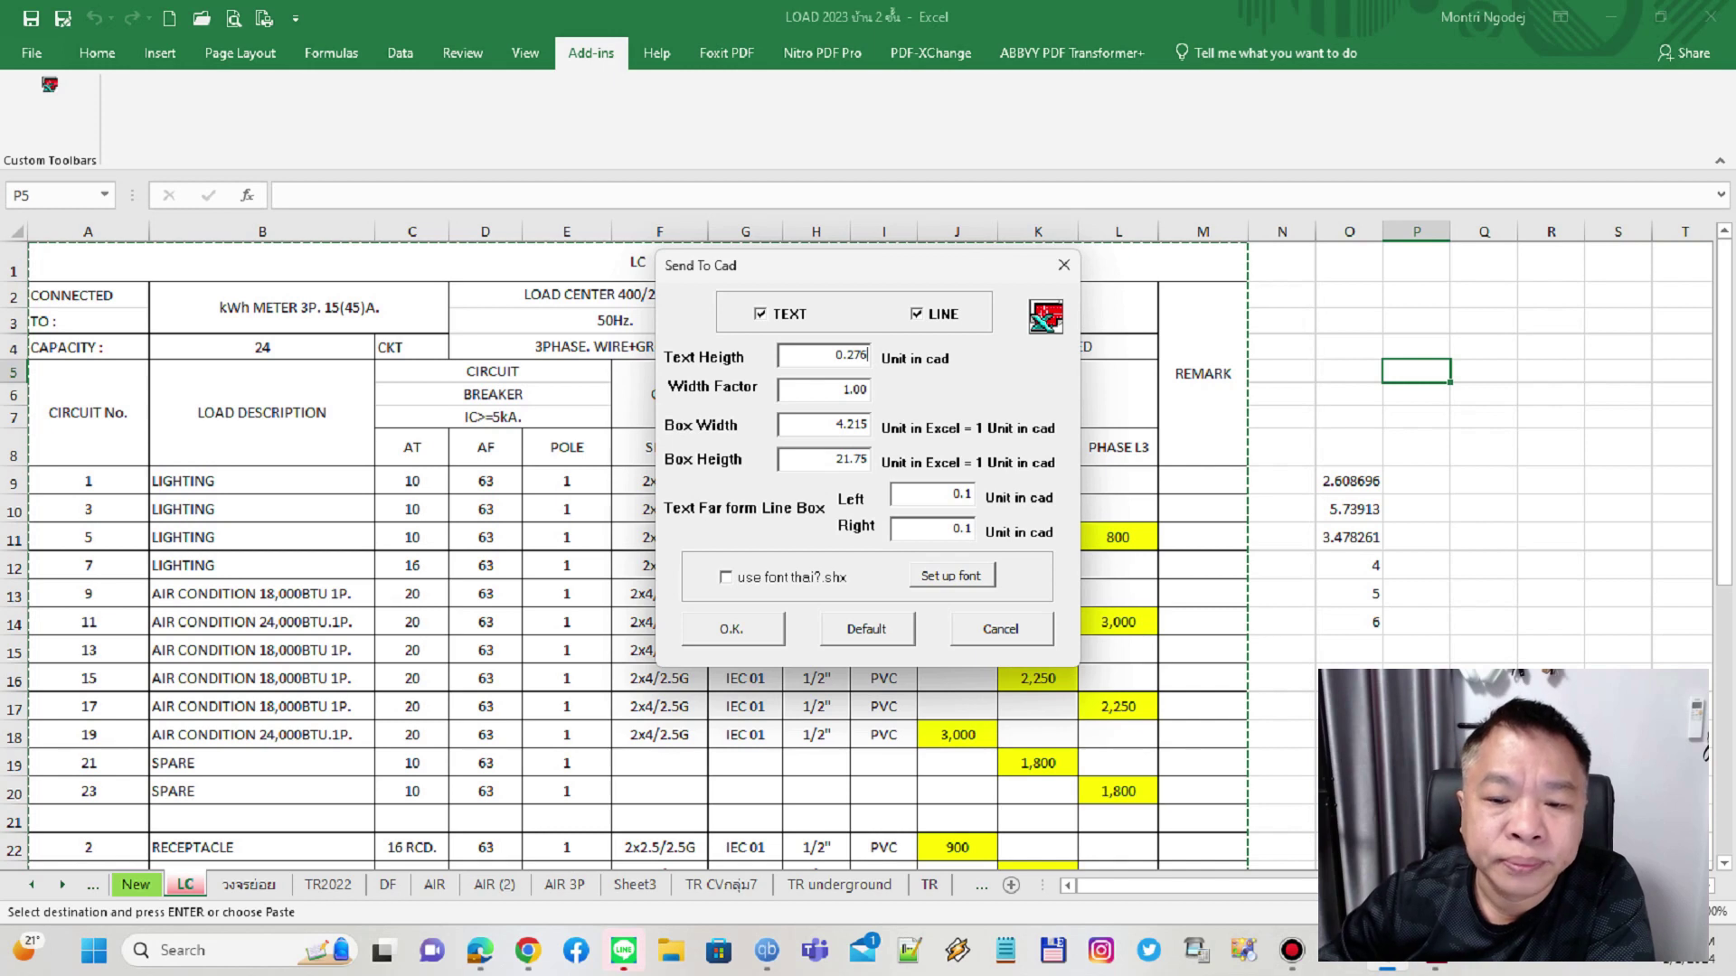
pyautogui.click(951, 576)
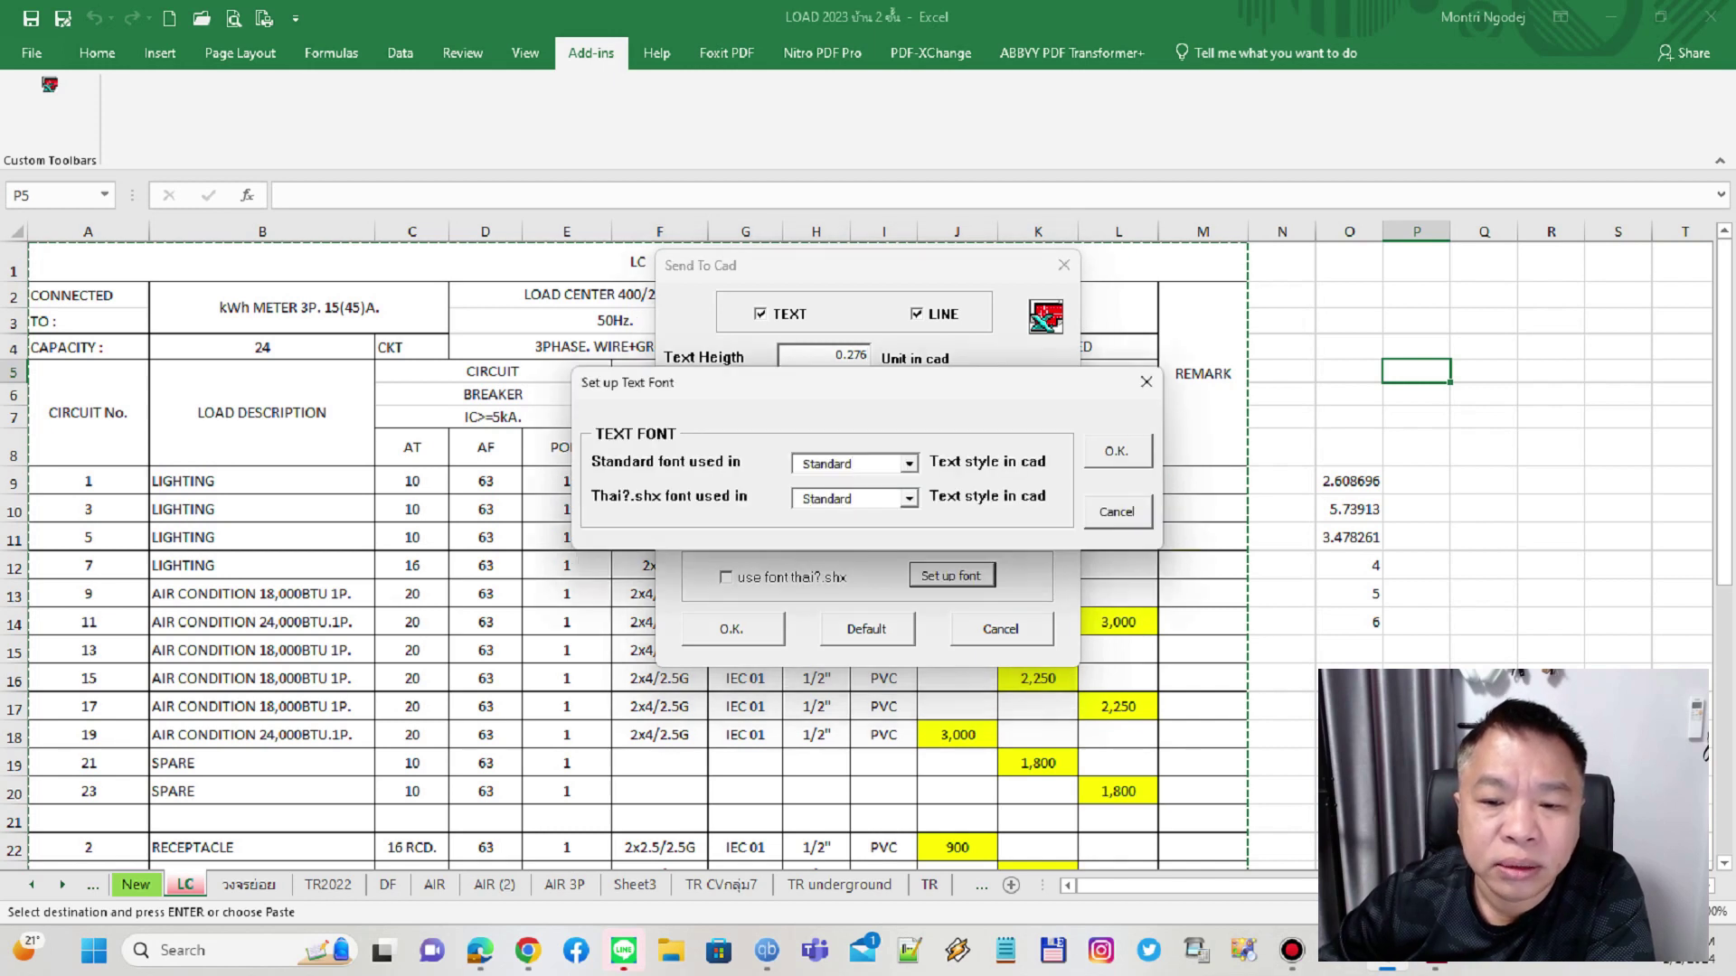
pyautogui.click(852, 464)
pyautogui.press('Return')
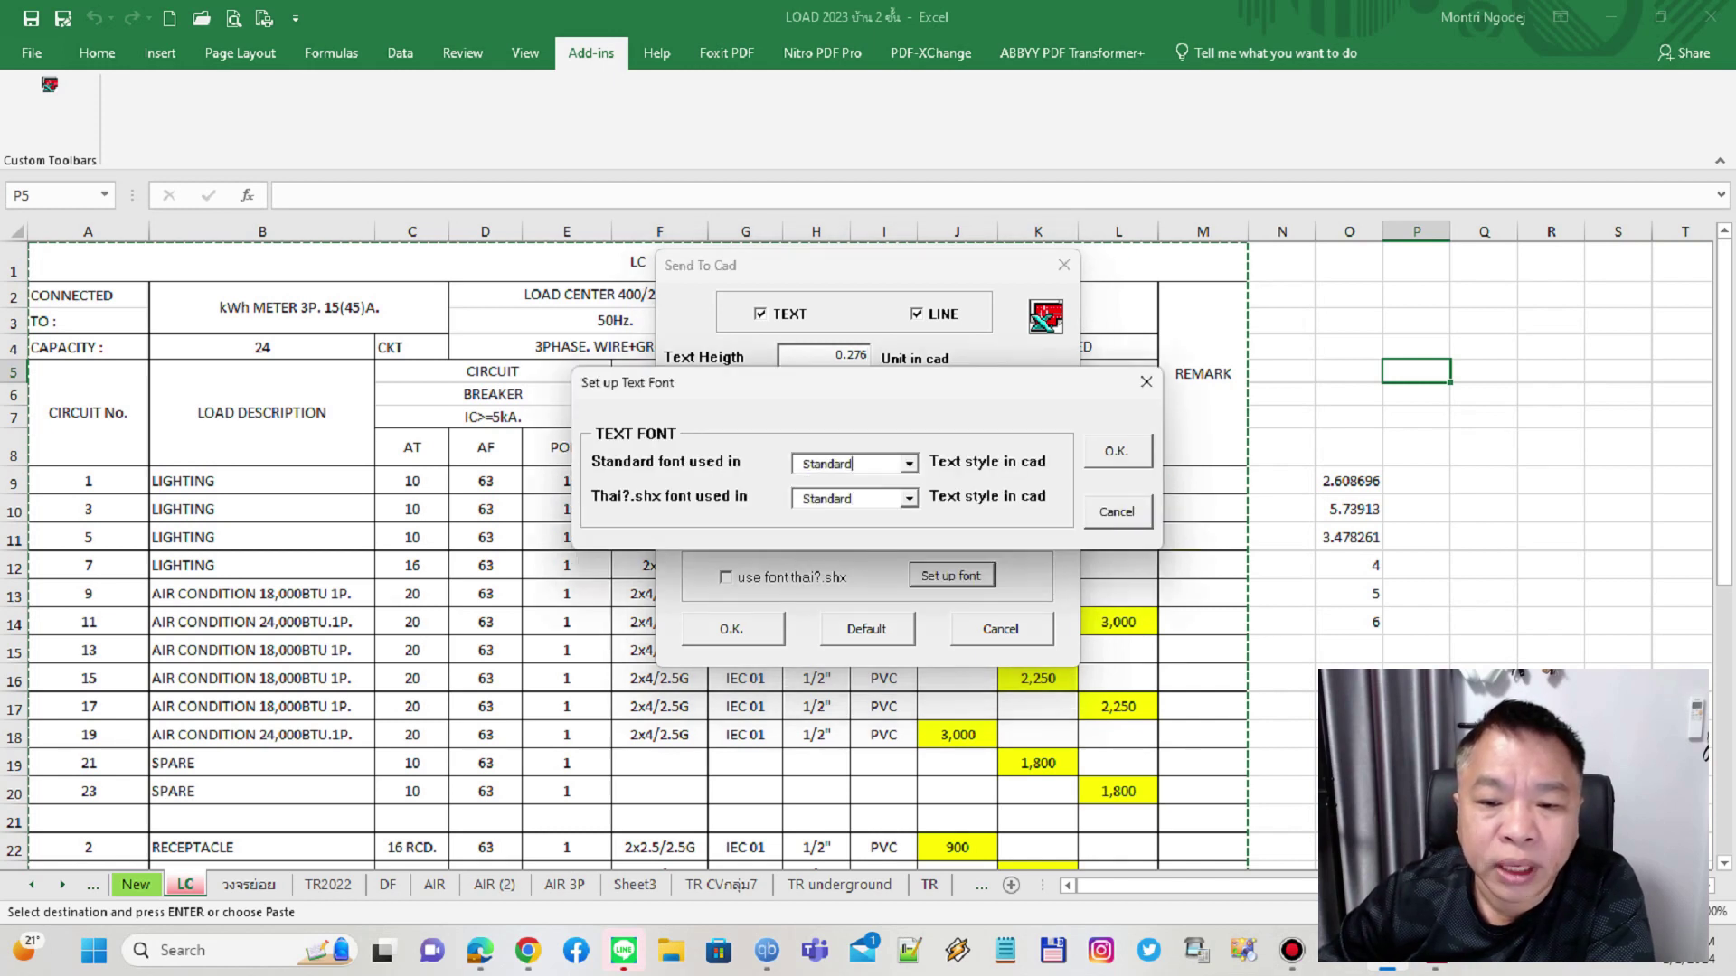
pyautogui.click(908, 498)
pyautogui.click(826, 518)
pyautogui.click(908, 464)
pyautogui.press('Escape')
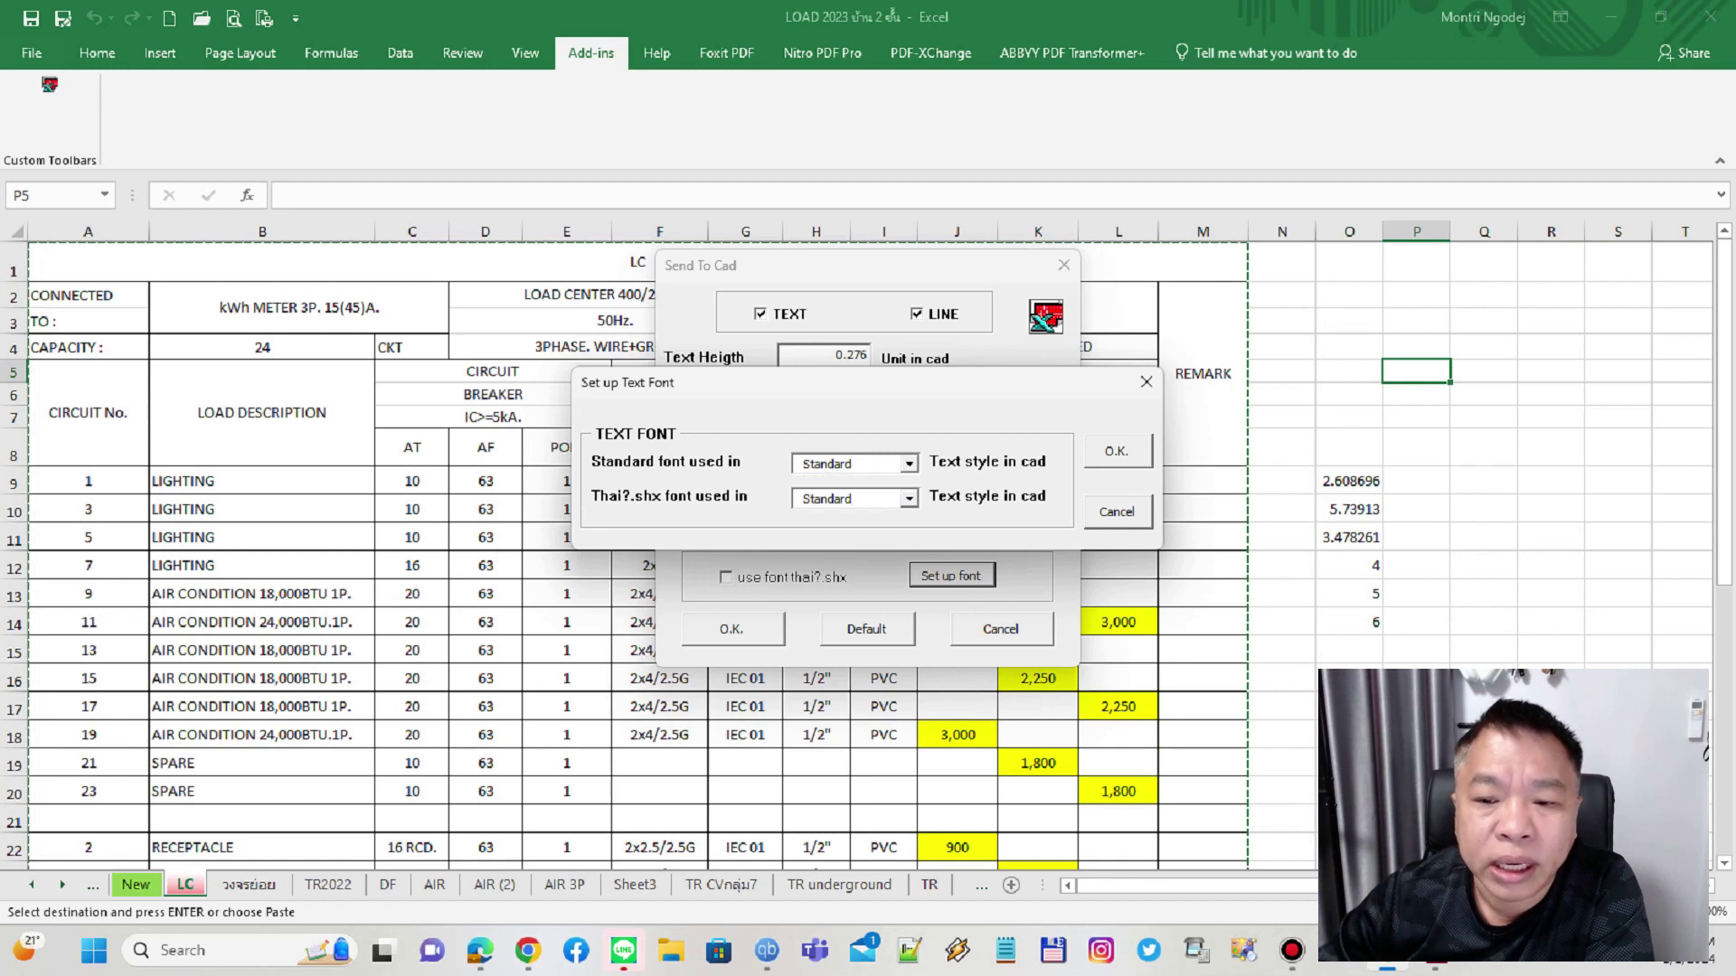
pyautogui.press('Return')
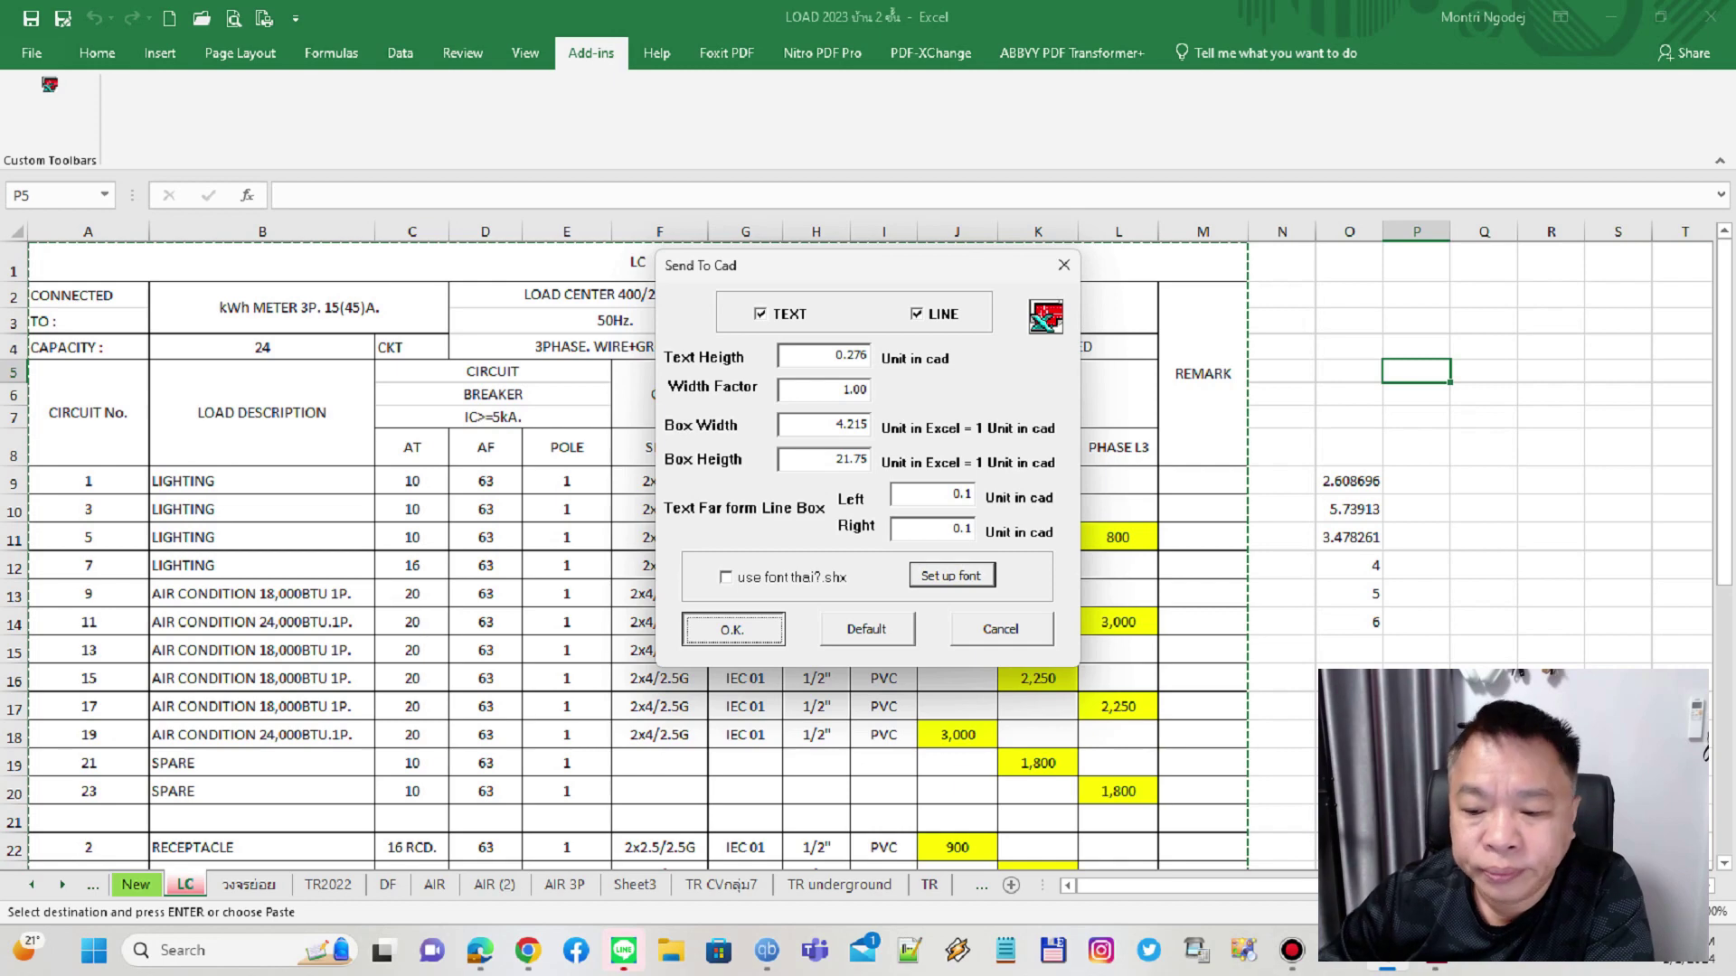
# - Insert the LC schedule into Drawing1 as lines and text, fit it in view, and reopen Send To Cad
pyautogui.press('Return')
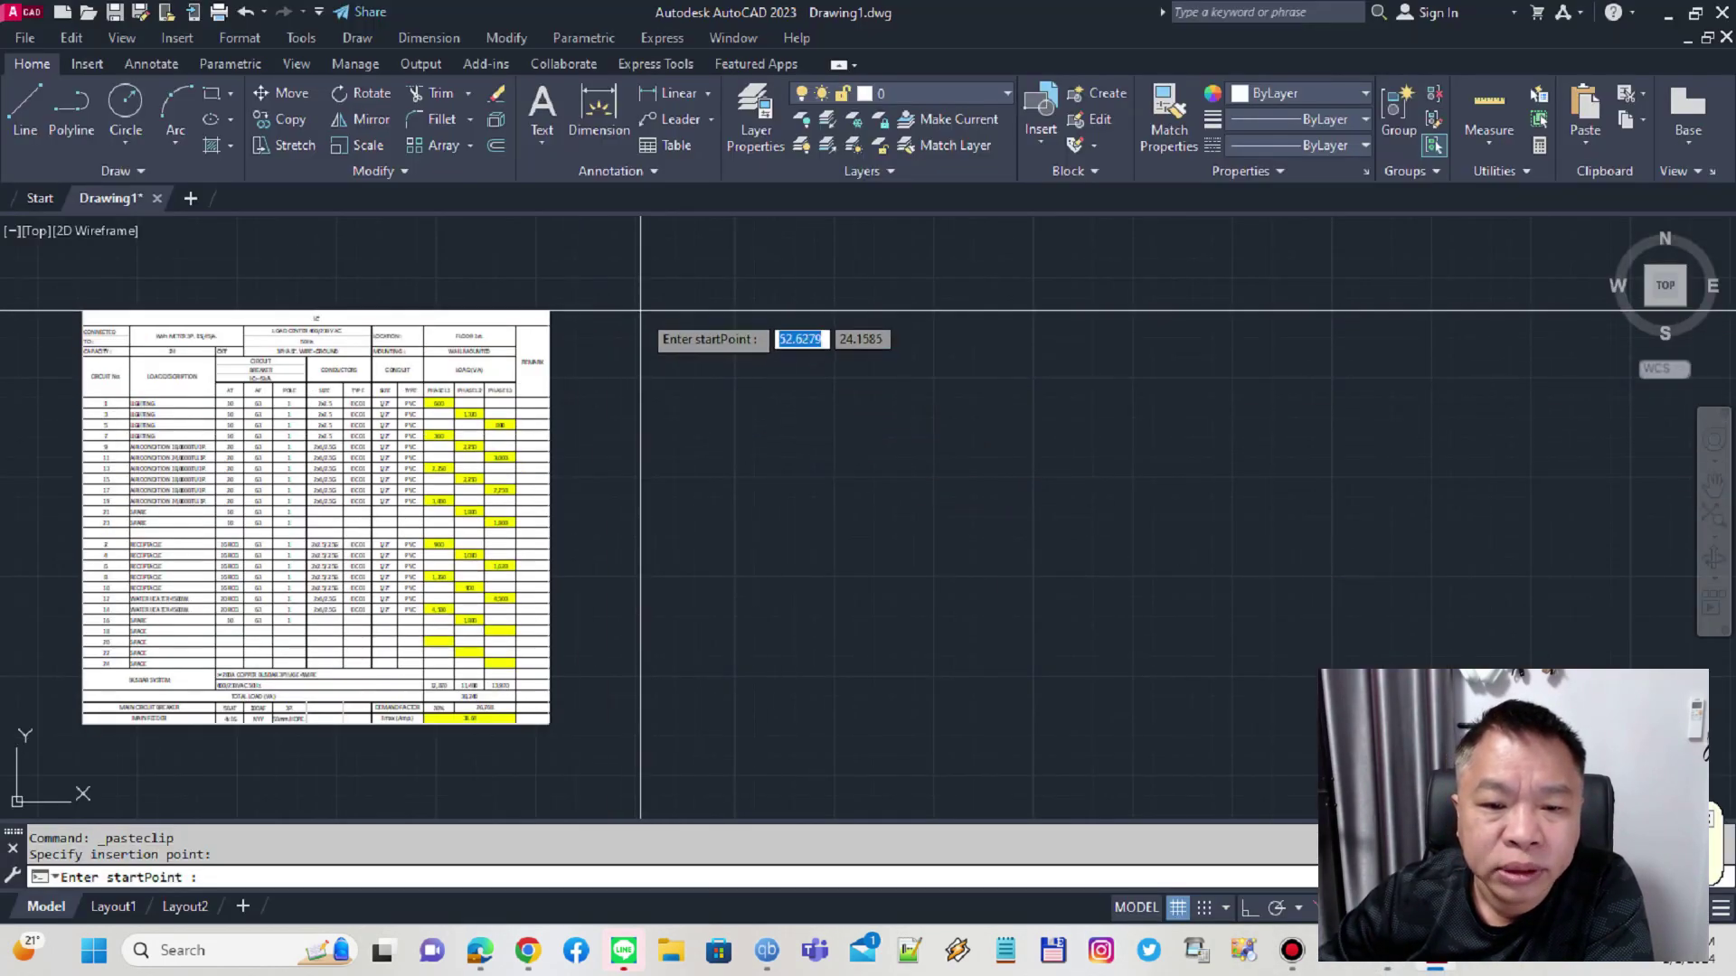
pyautogui.click(641, 310)
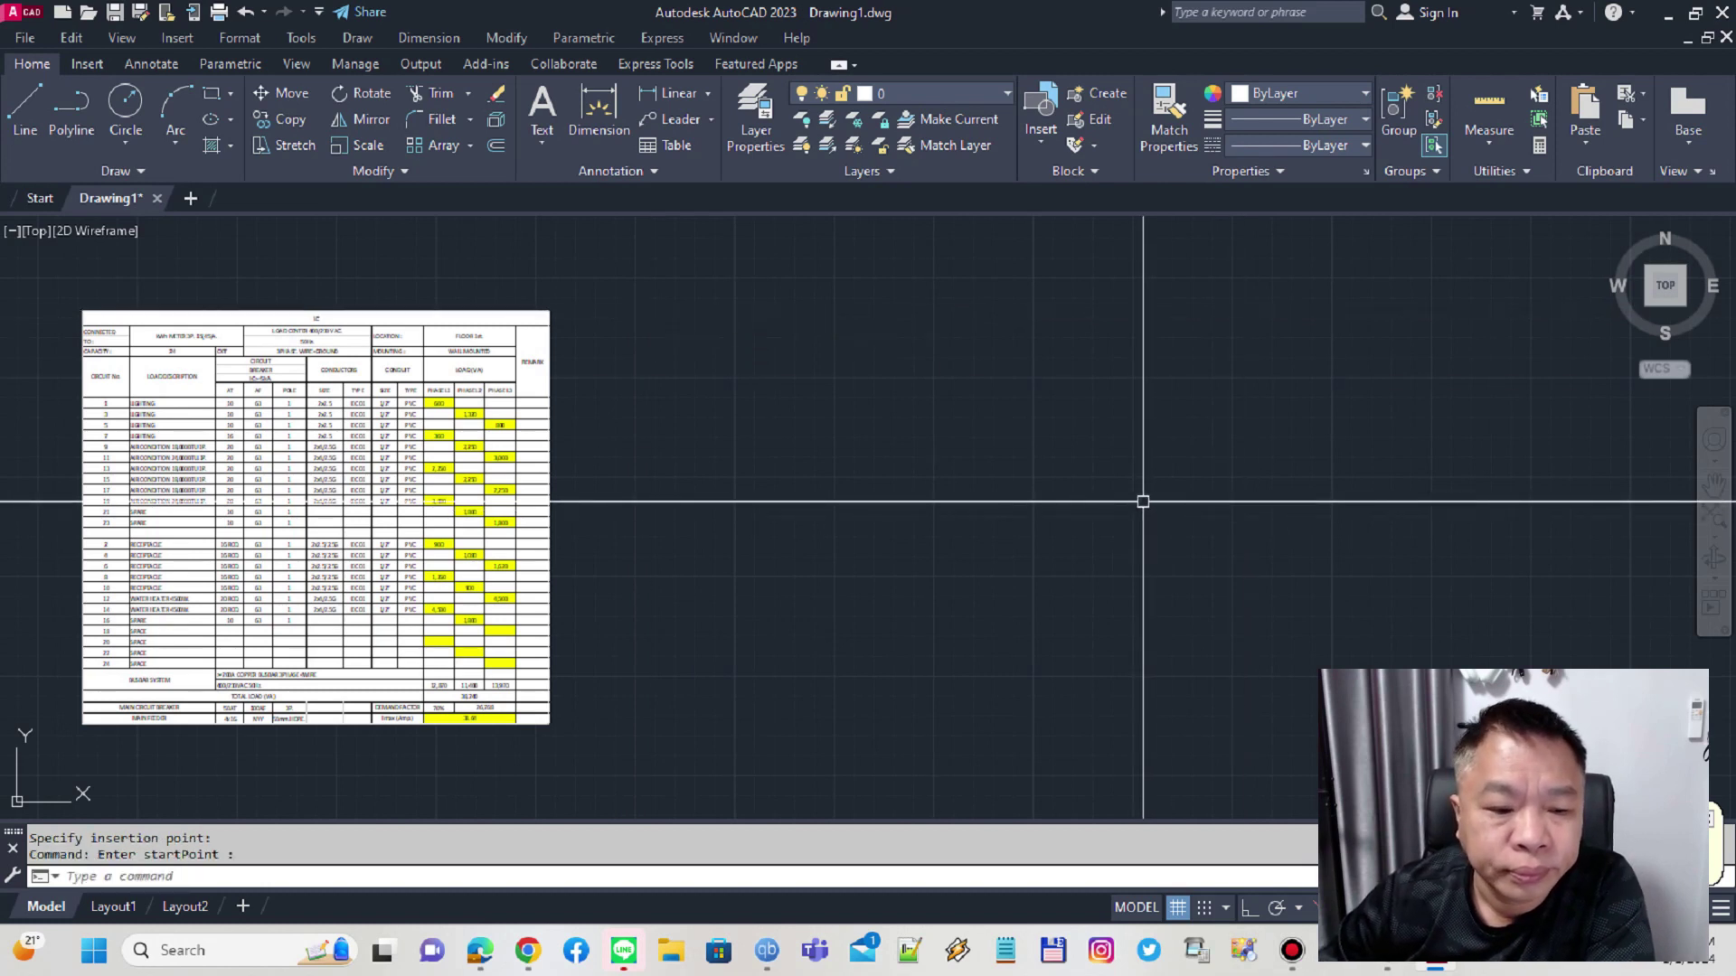
pyautogui.scroll(-4, 996, 520)
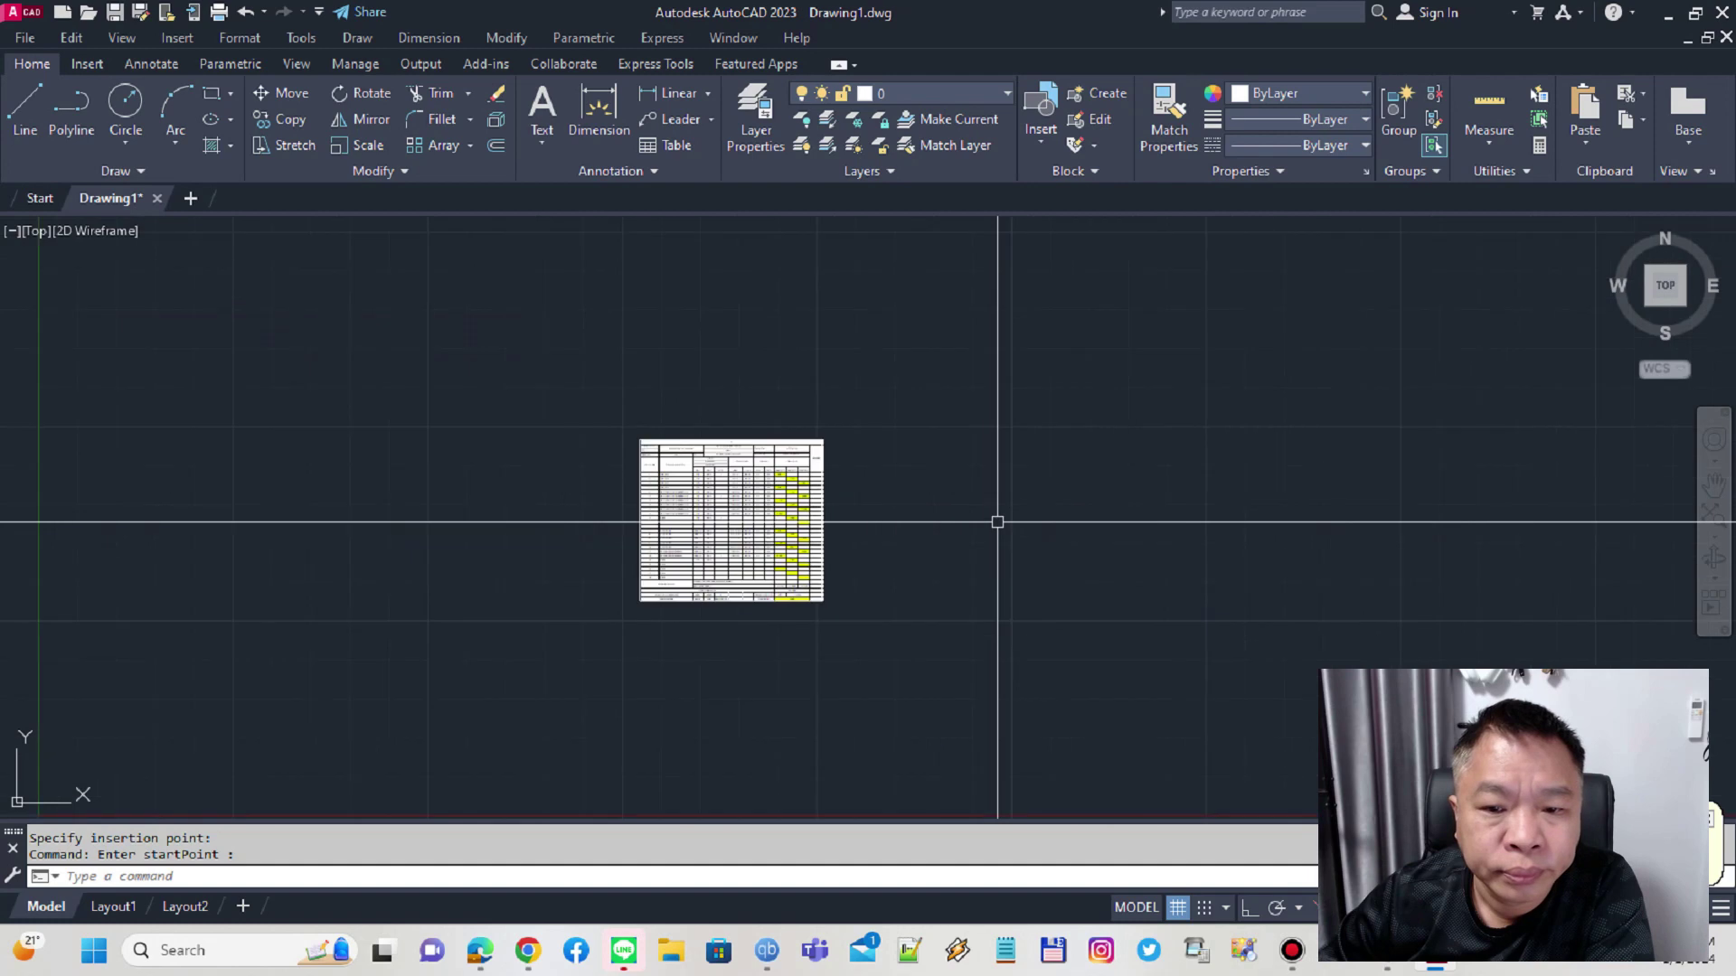
pyautogui.scroll(-2, 995, 522)
pyautogui.scroll(2, 932, 489)
pyautogui.scroll(4, 931, 489)
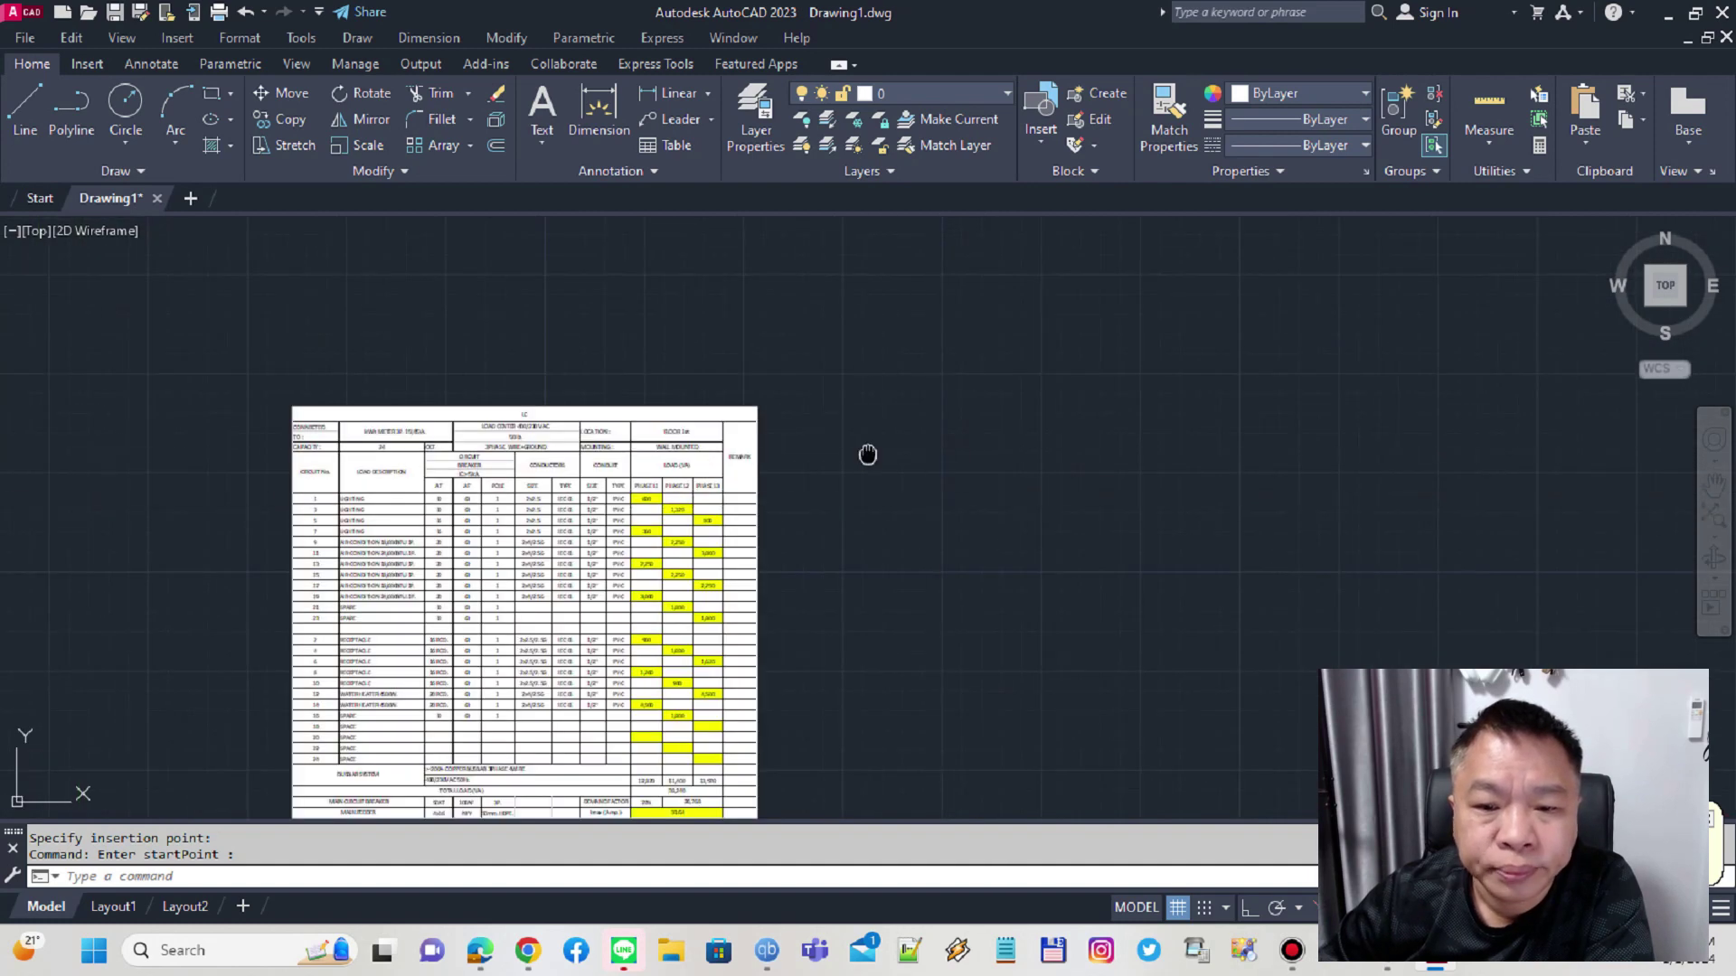
pyautogui.middleClick(868, 453)
pyautogui.middleClick(868, 452)
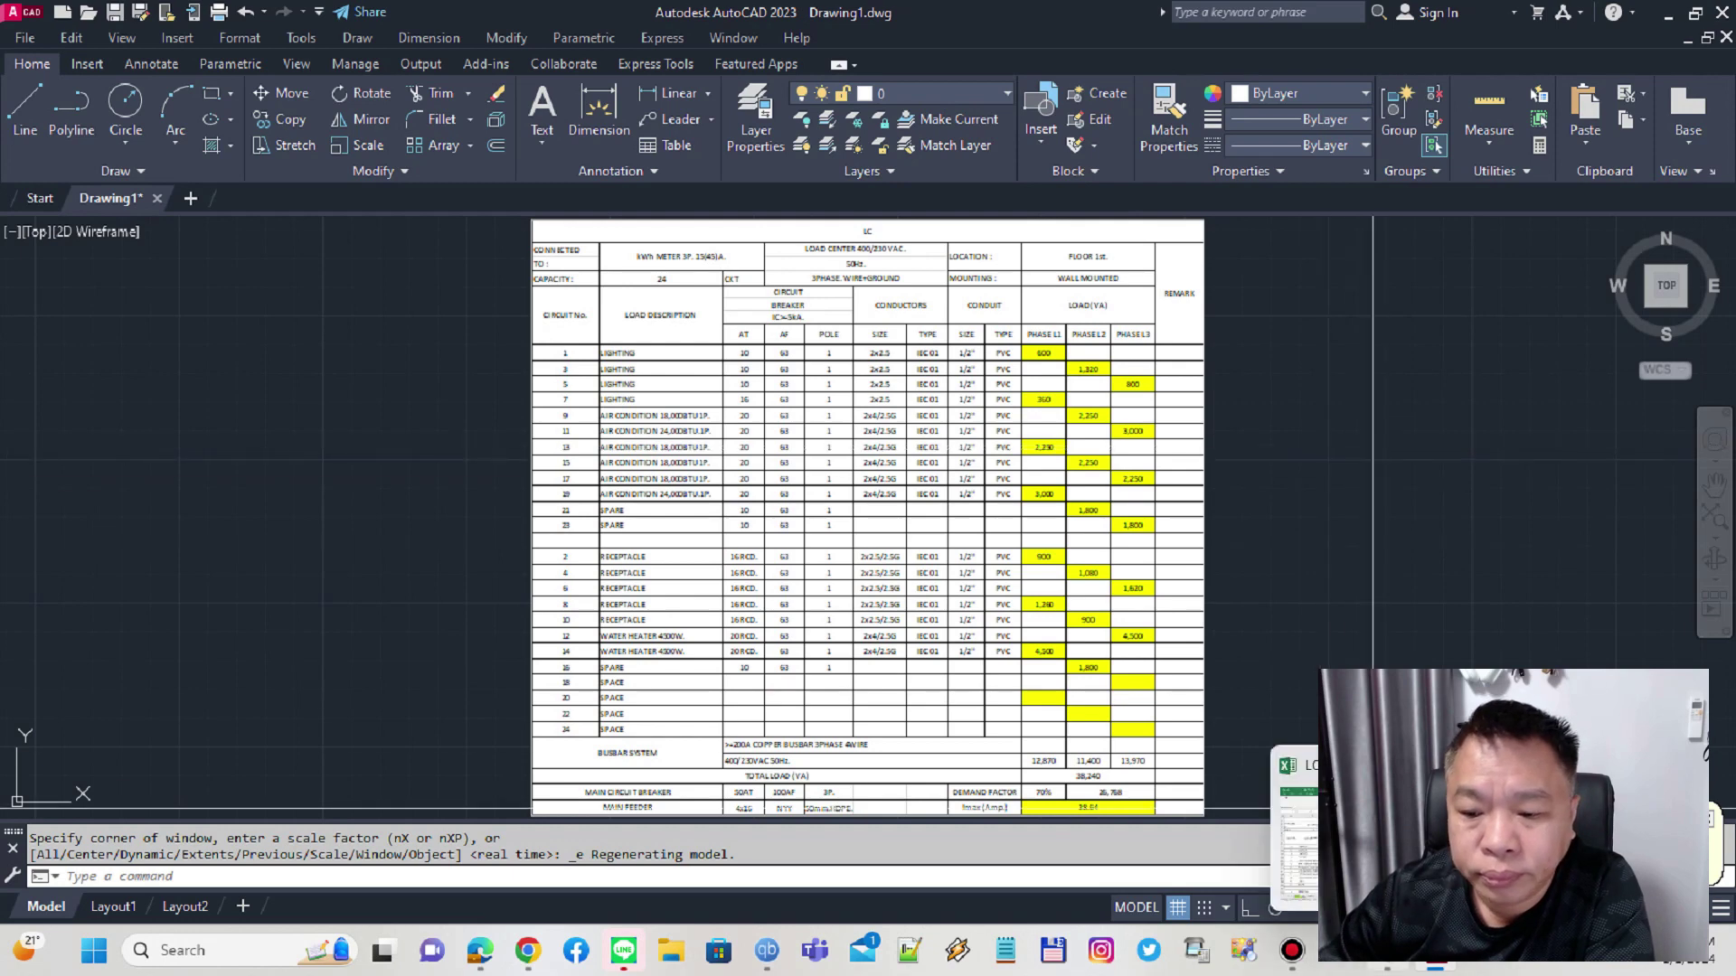
pyautogui.hotkey('alt', 'Tab')
pyautogui.click(50, 85)
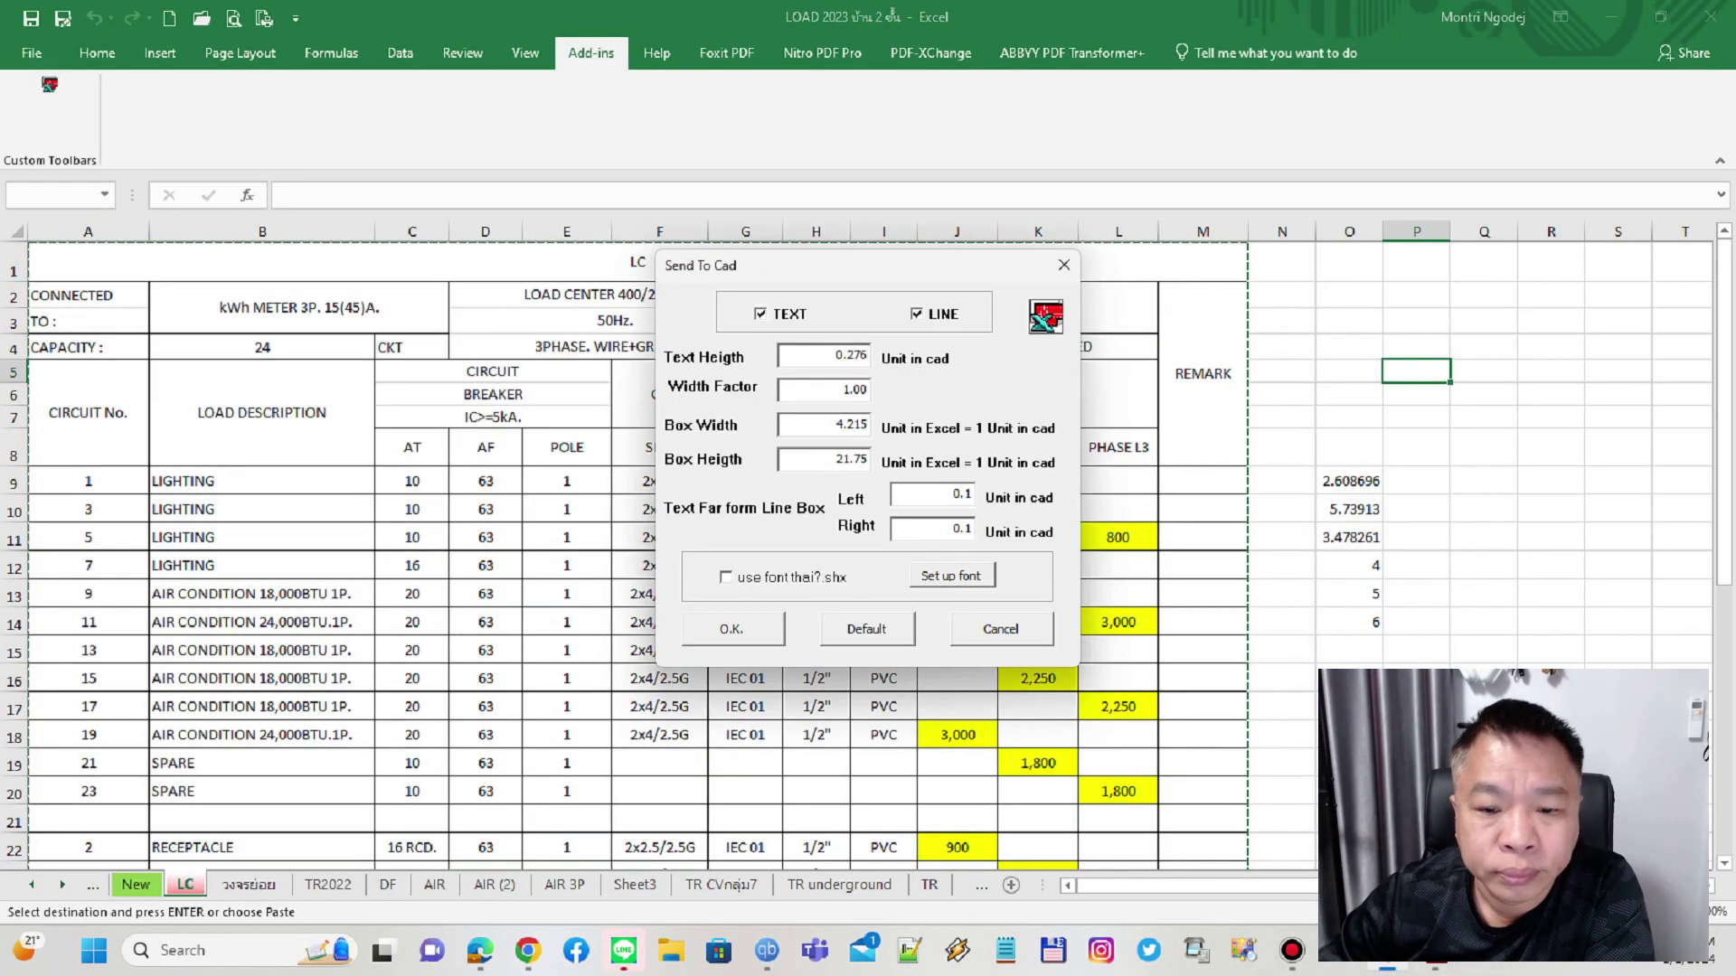
# - Send the schedule into Drawing1 again, centre it, and create a new blank Drawing2
pyautogui.press('Return')
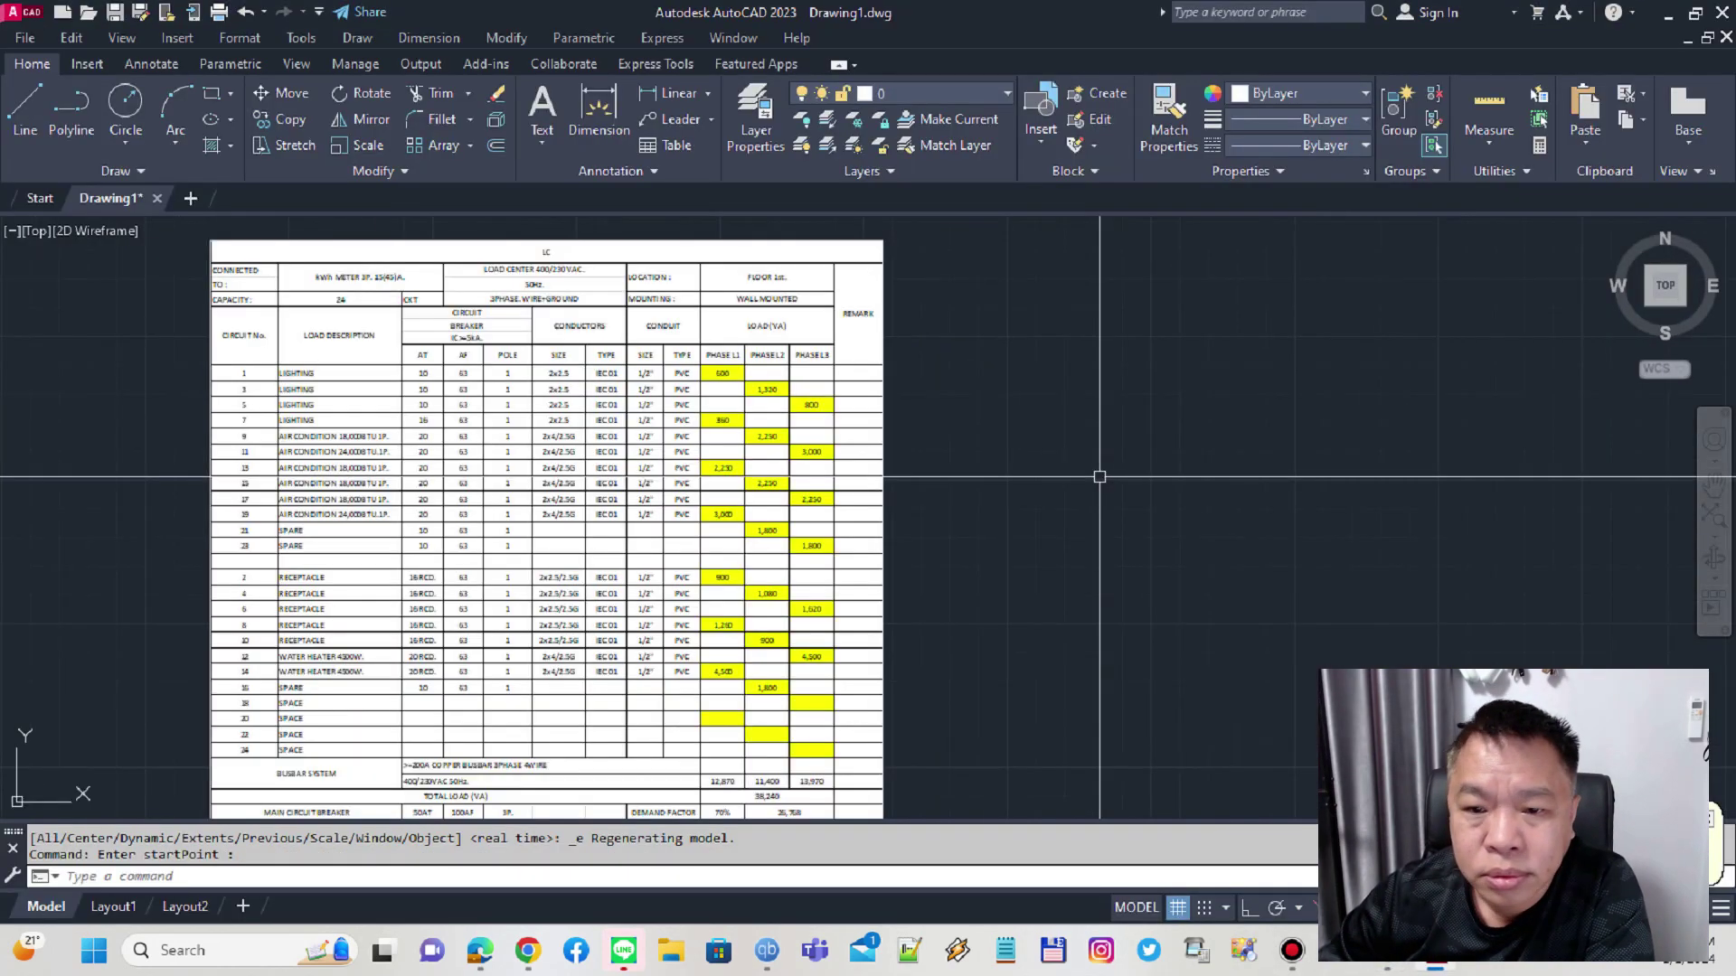
pyautogui.click(1100, 476)
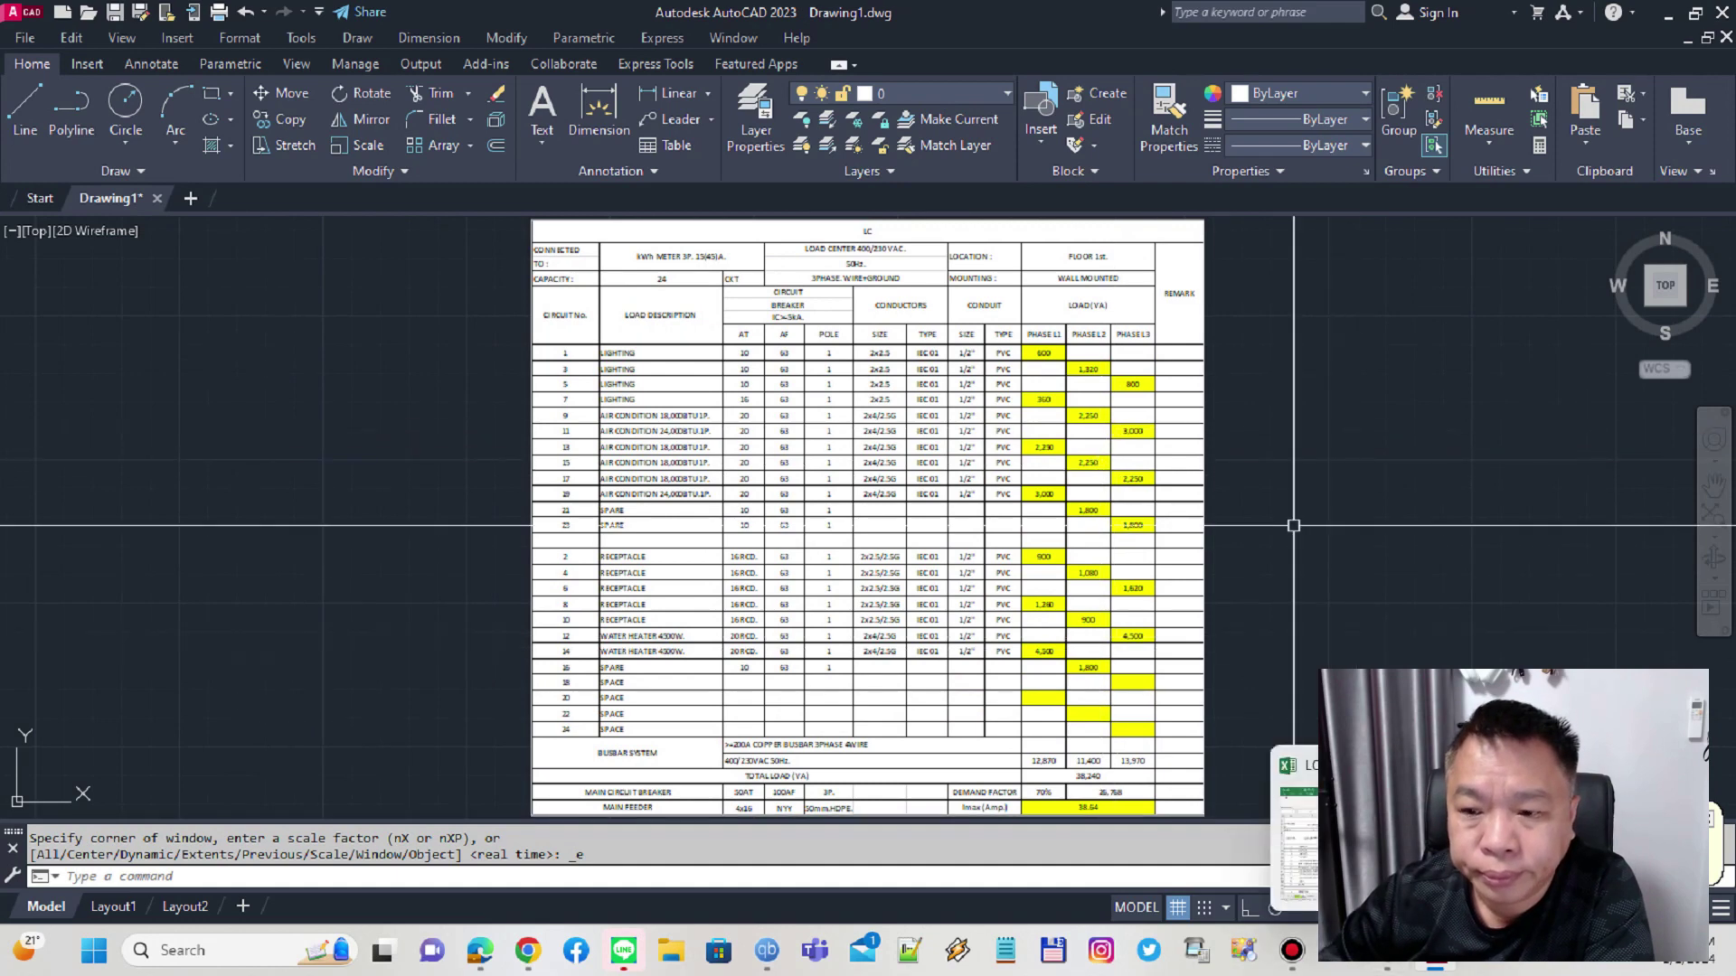
pyautogui.scroll(-4, 1293, 525)
pyautogui.scroll(-4, 1298, 647)
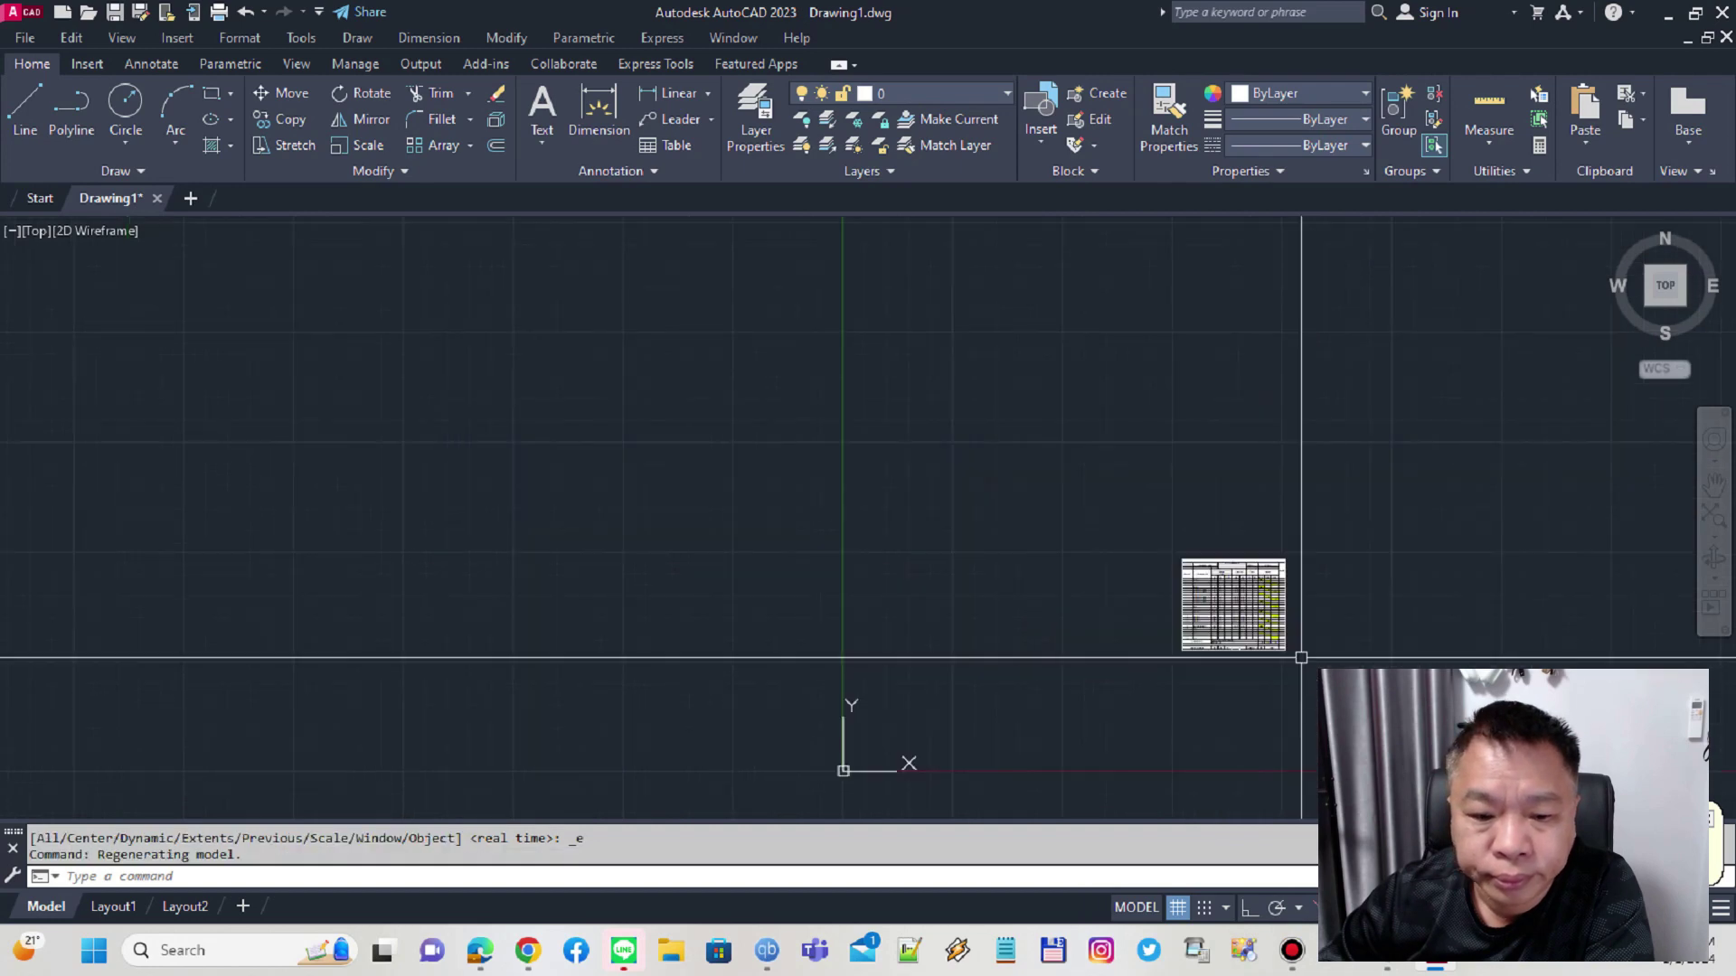
pyautogui.scroll(6, 868, 785)
pyautogui.scroll(-2, 425, 456)
pyautogui.moveTo(908, 466); pyautogui.dragTo(464, 574, button='middle')
pyautogui.moveTo(662, 503); pyautogui.dragTo(480, 561, button='middle')
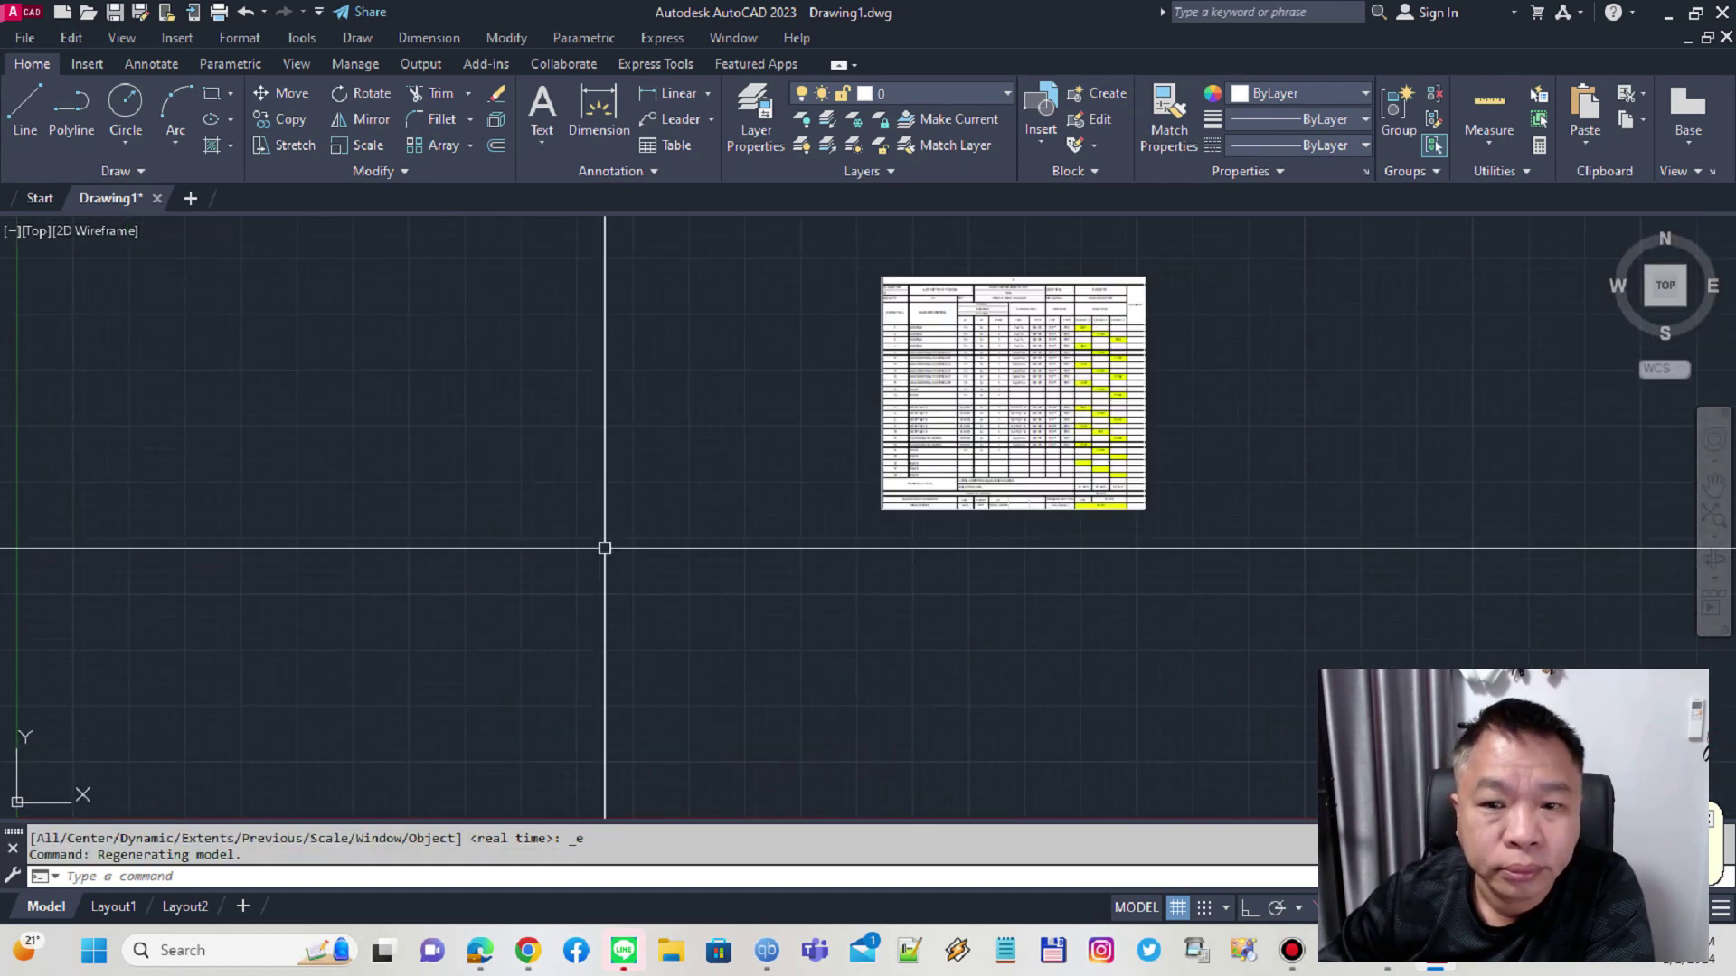
pyautogui.hotkey('ctrl', 'n')
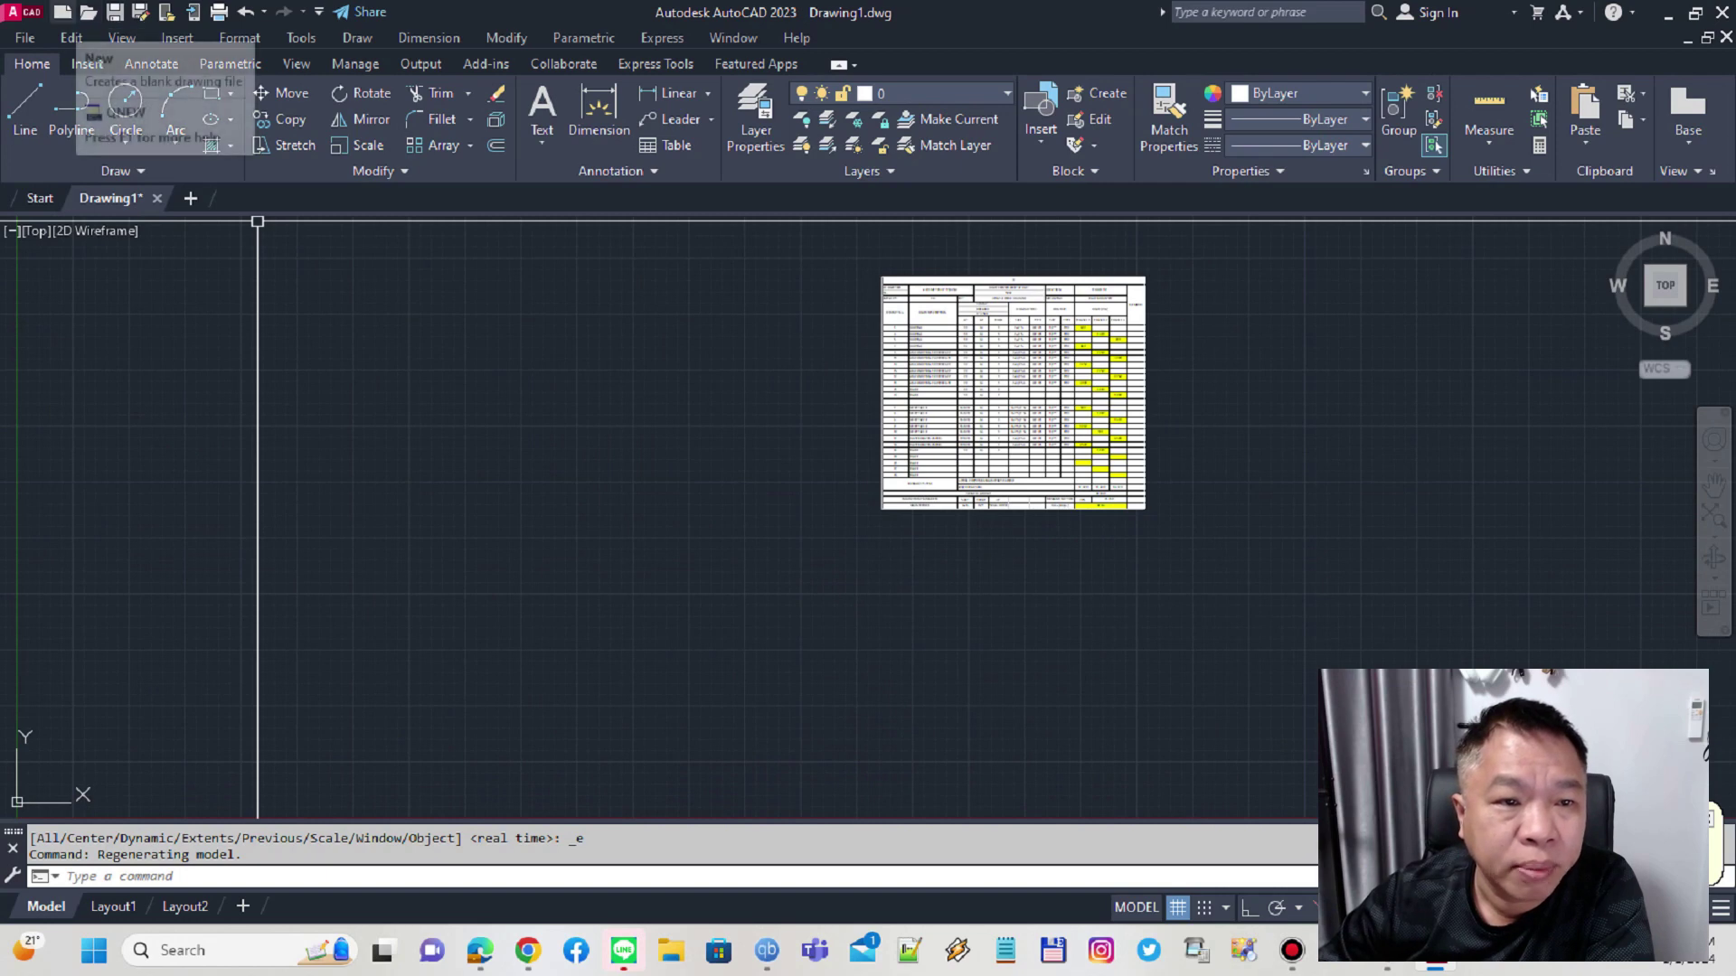
pyautogui.press('Return')
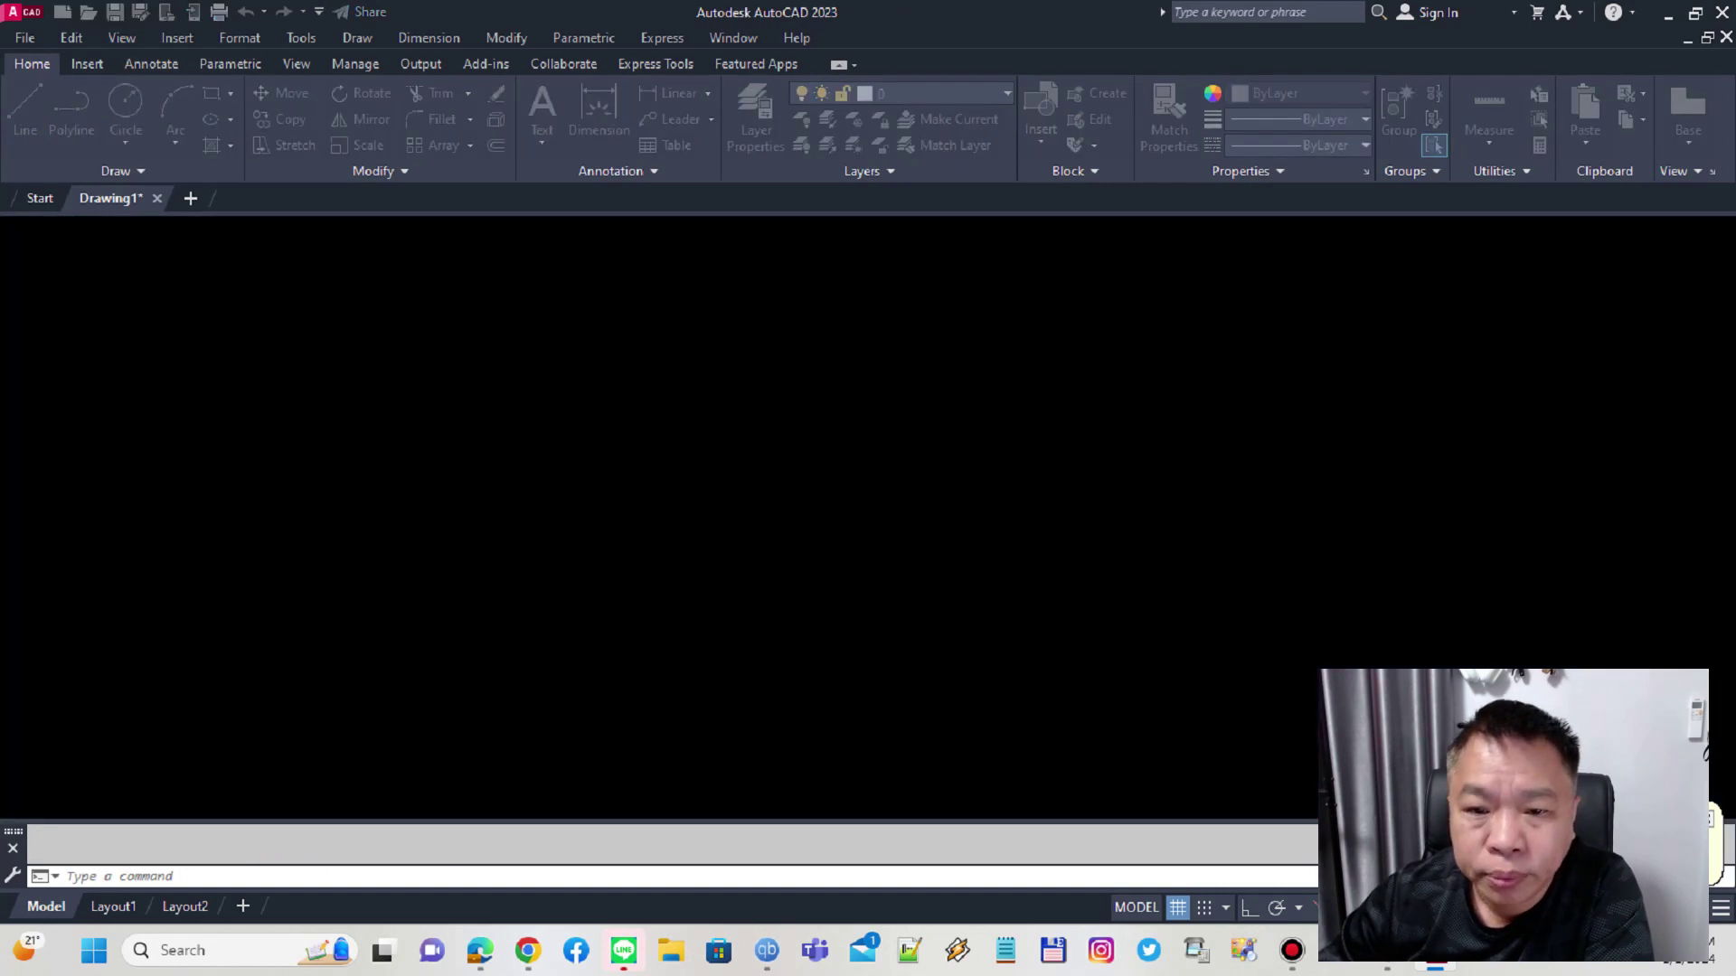
# - Send the schedule again, maximise AutoCAD, and close Drawing1 without saving changes
pyautogui.hotkey('alt', 'Tab')
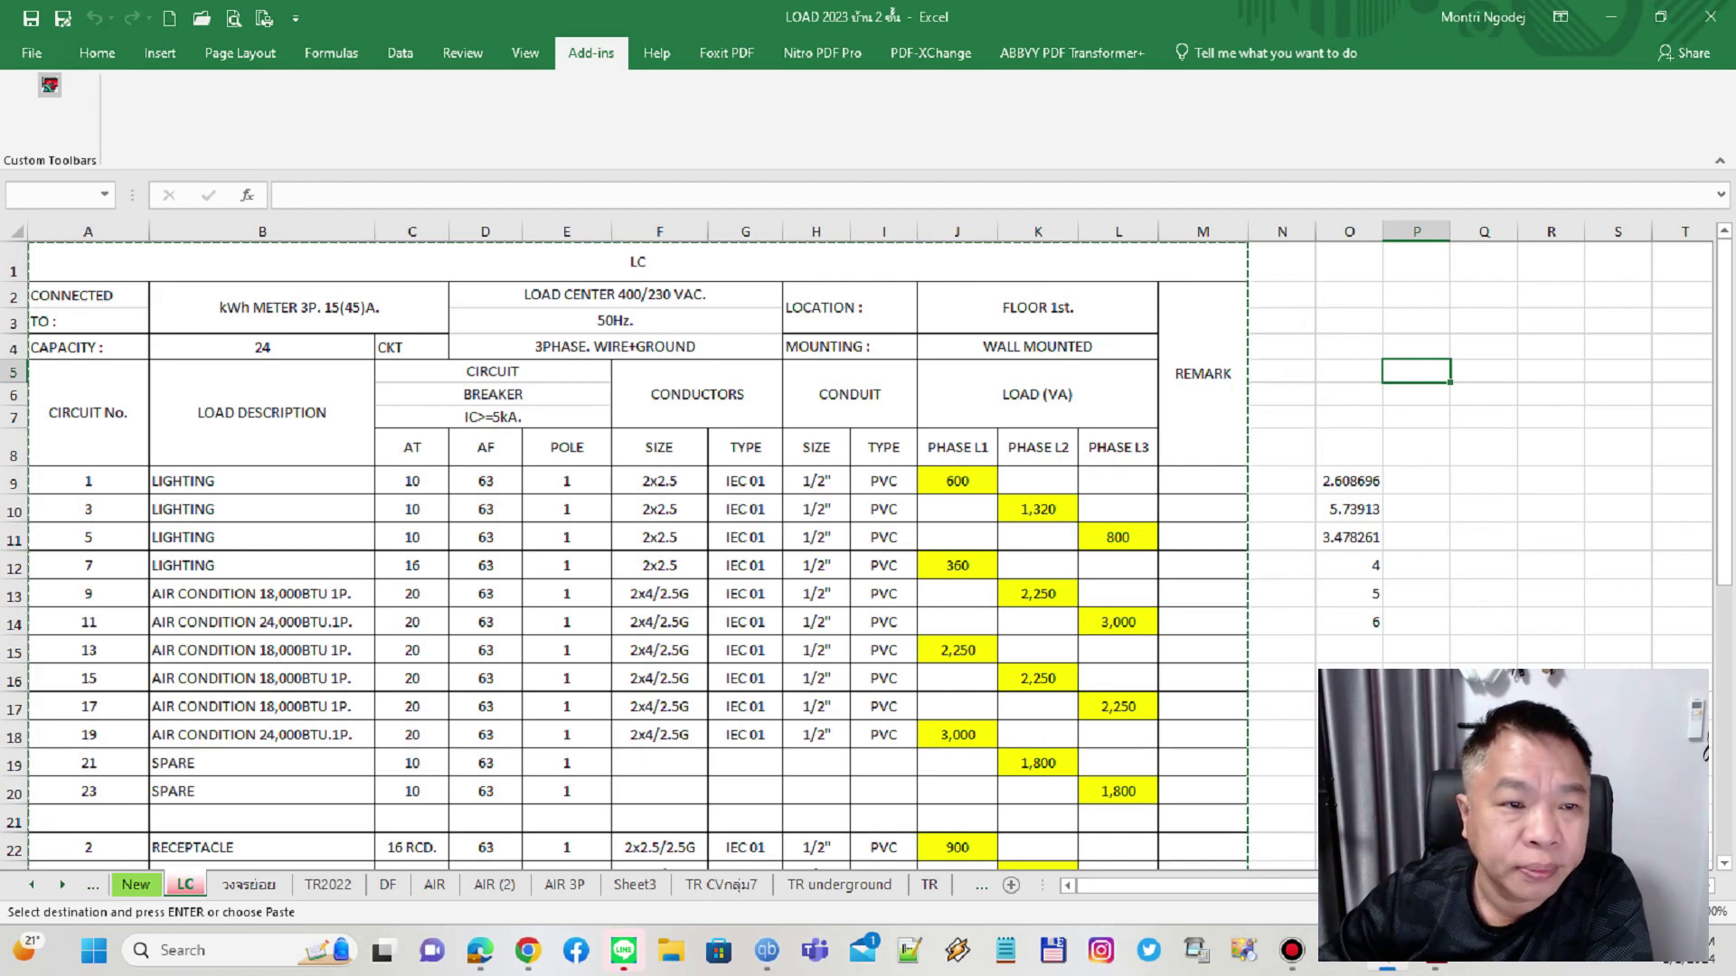
pyautogui.click(50, 84)
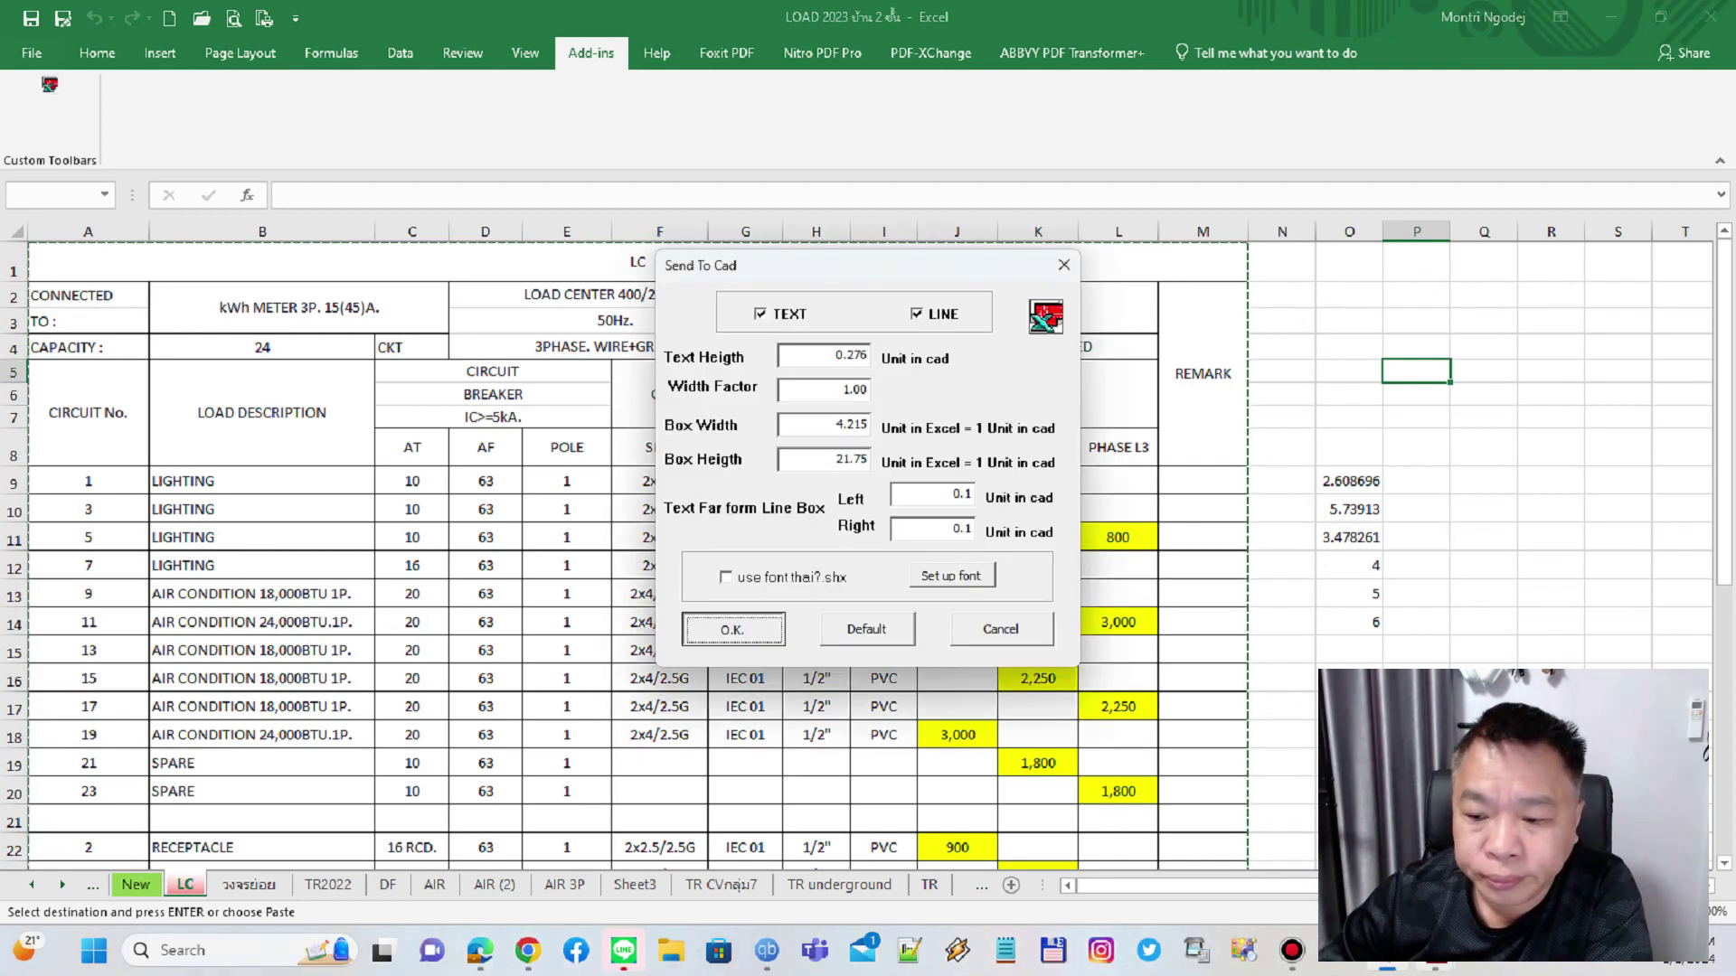
pyautogui.press('Return')
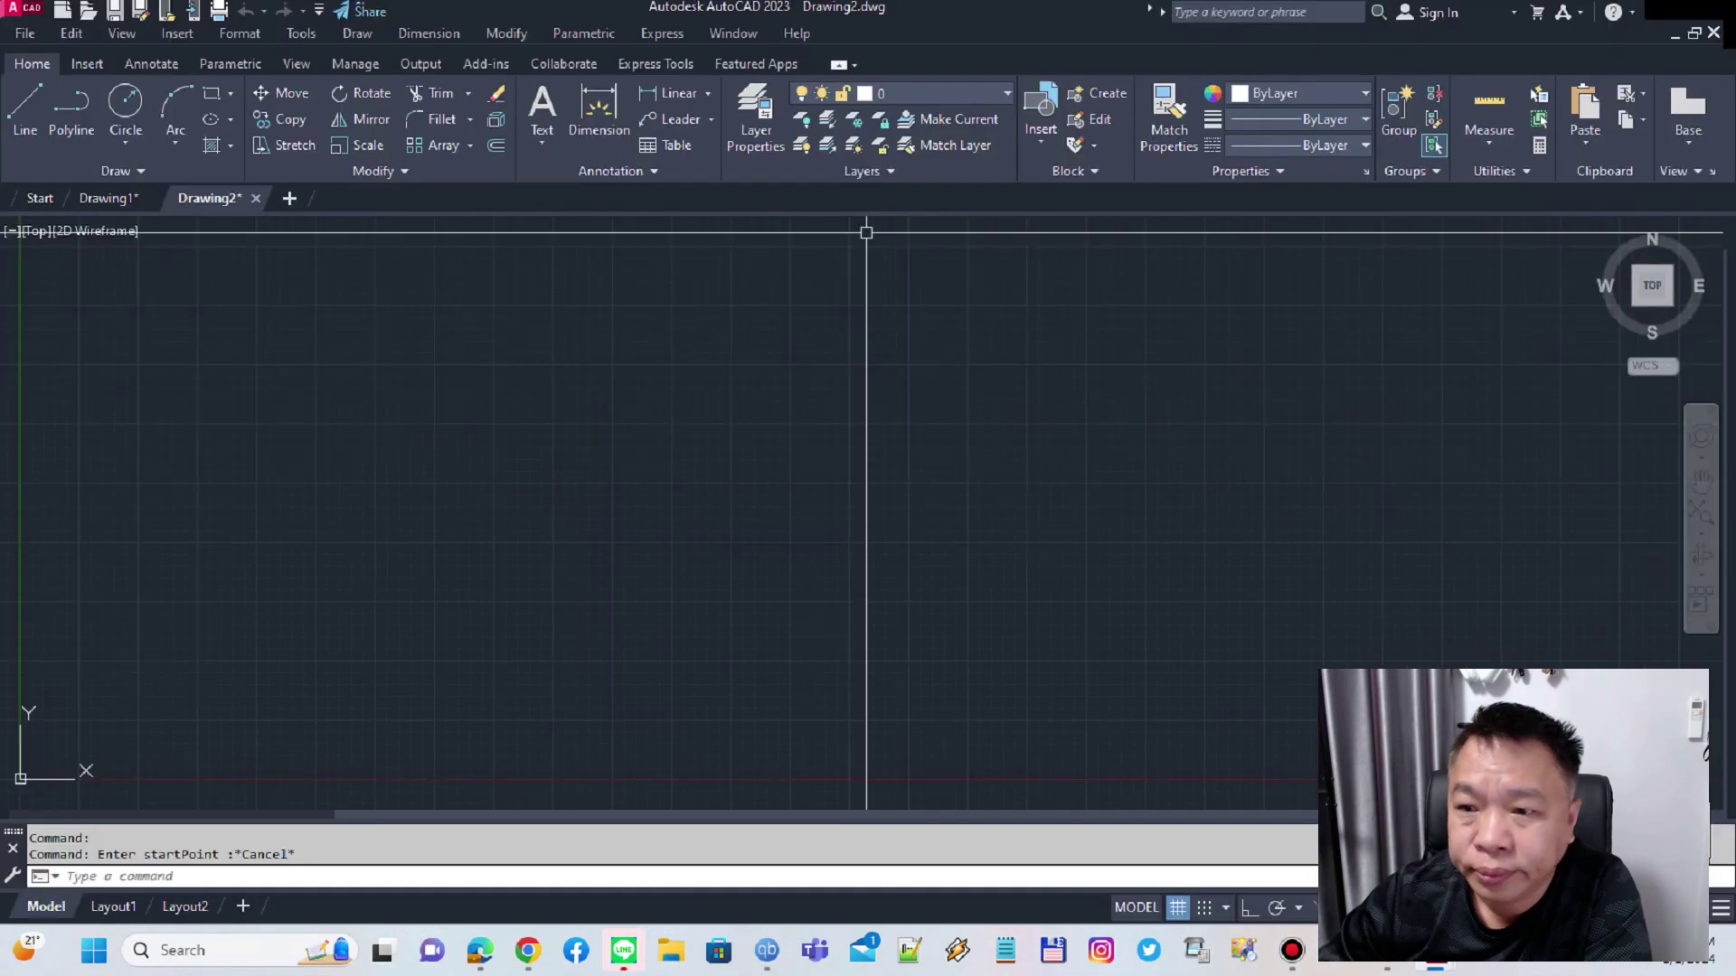
pyautogui.click(1647, 205)
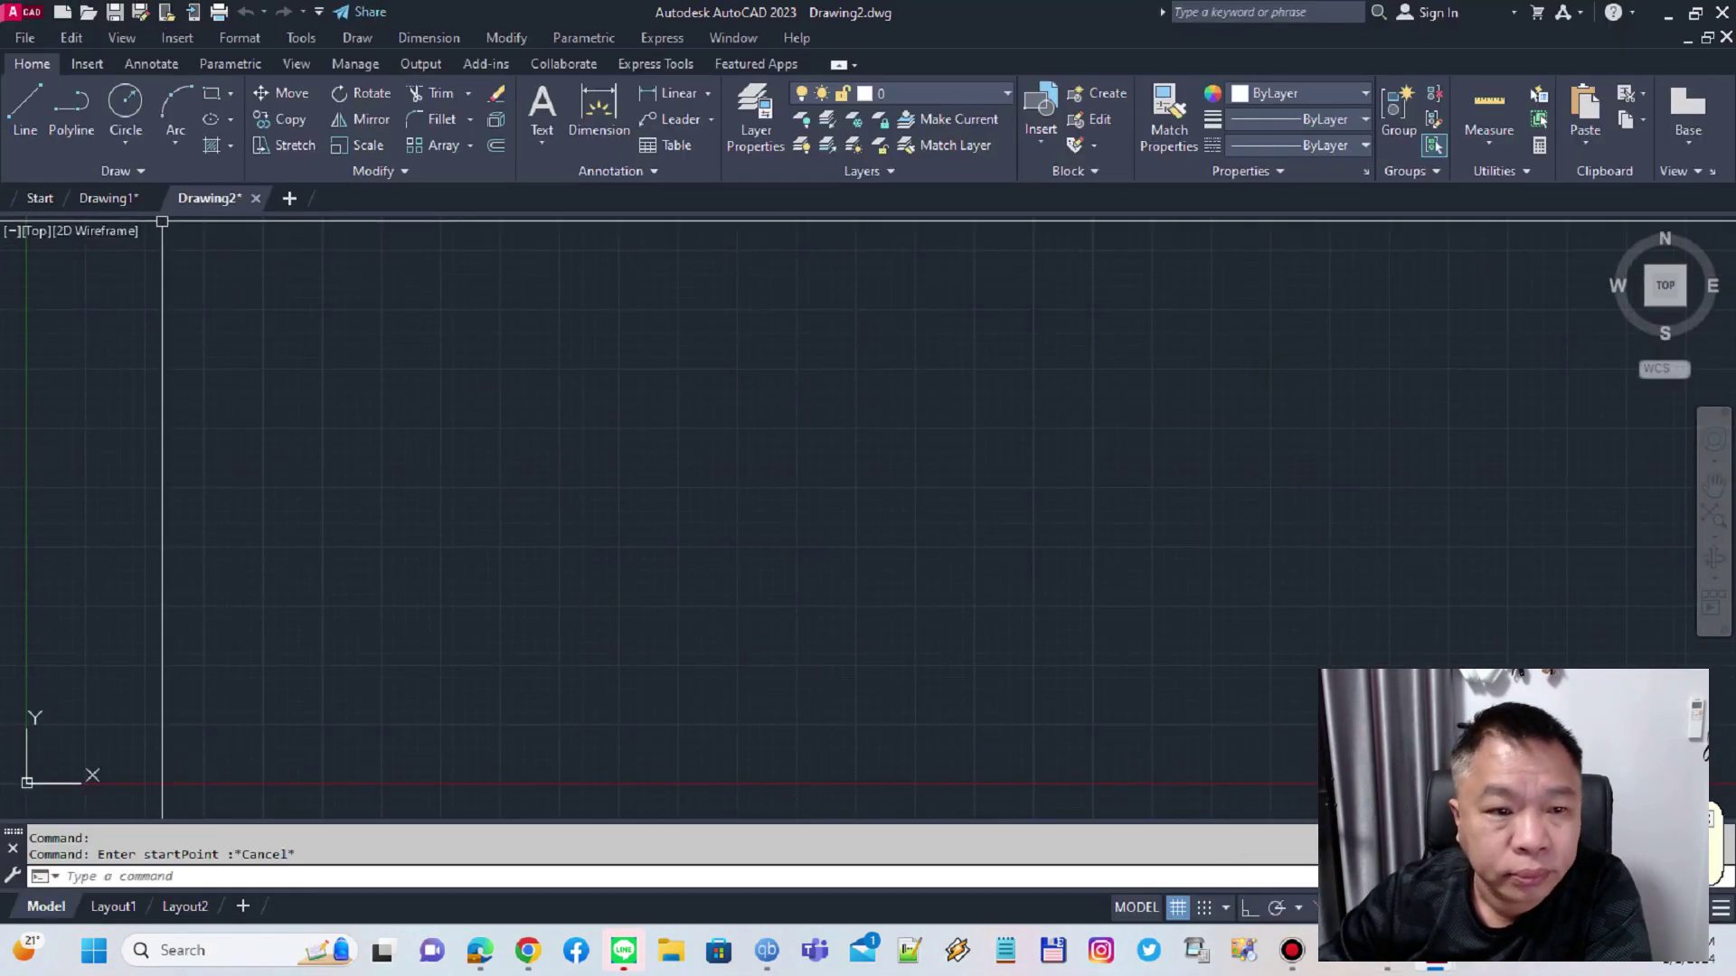
pyautogui.click(113, 198)
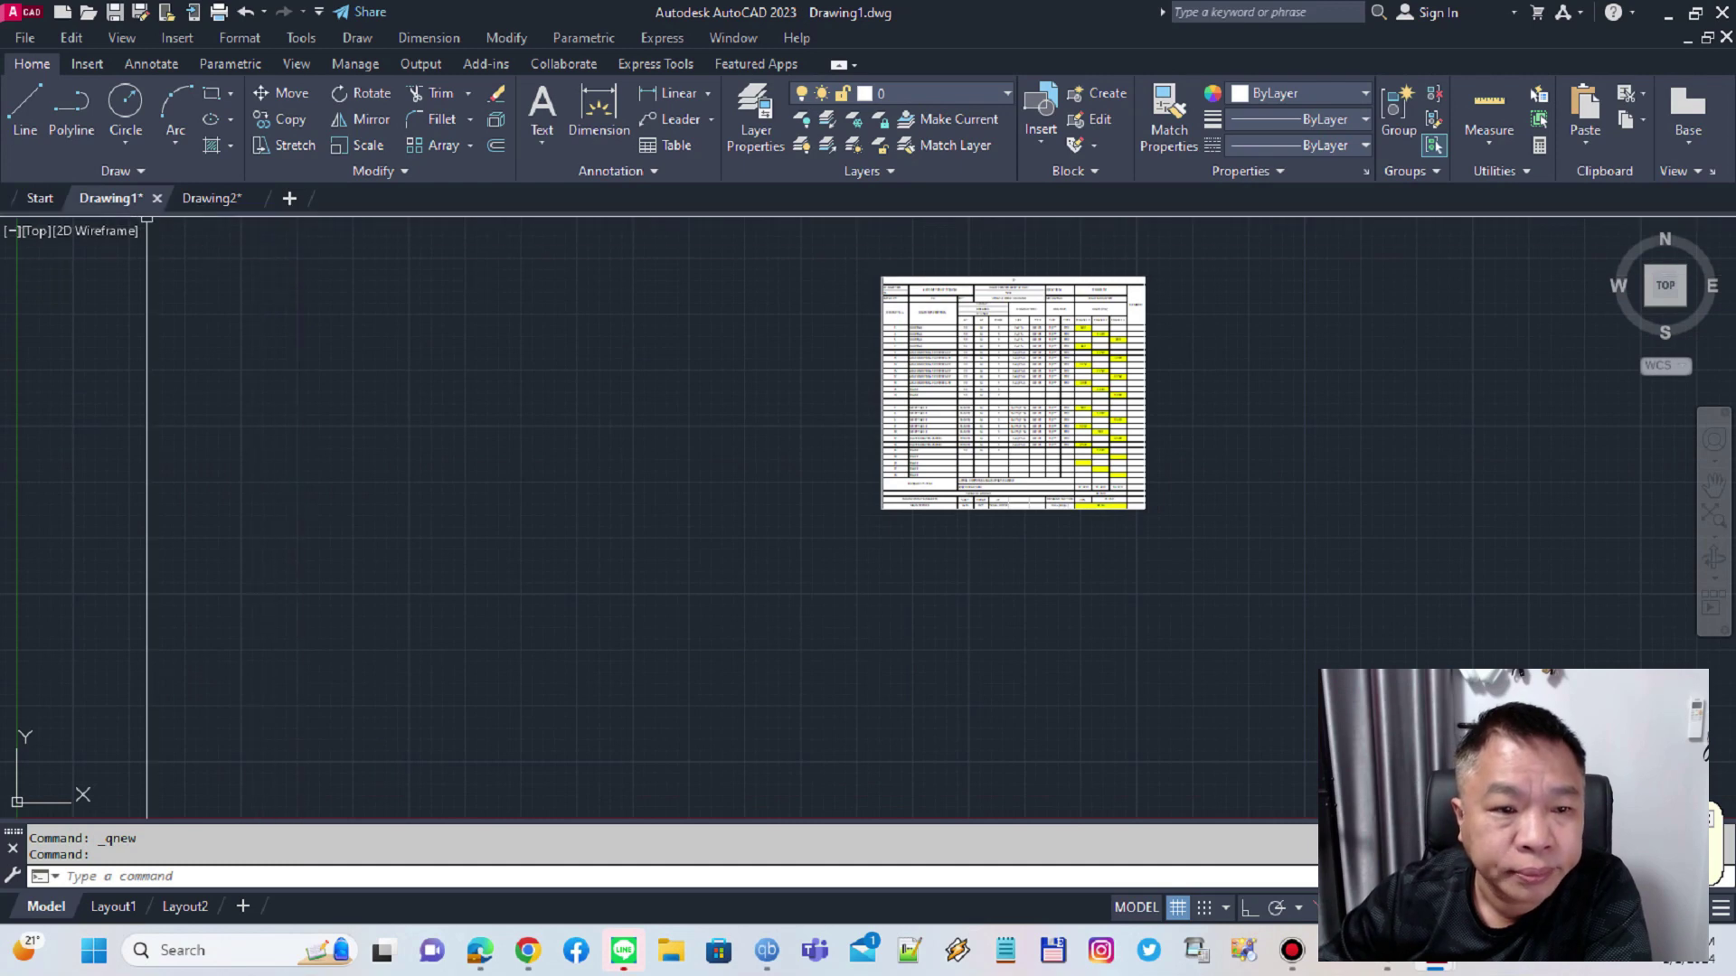
pyautogui.click(157, 198)
pyautogui.press('Return')
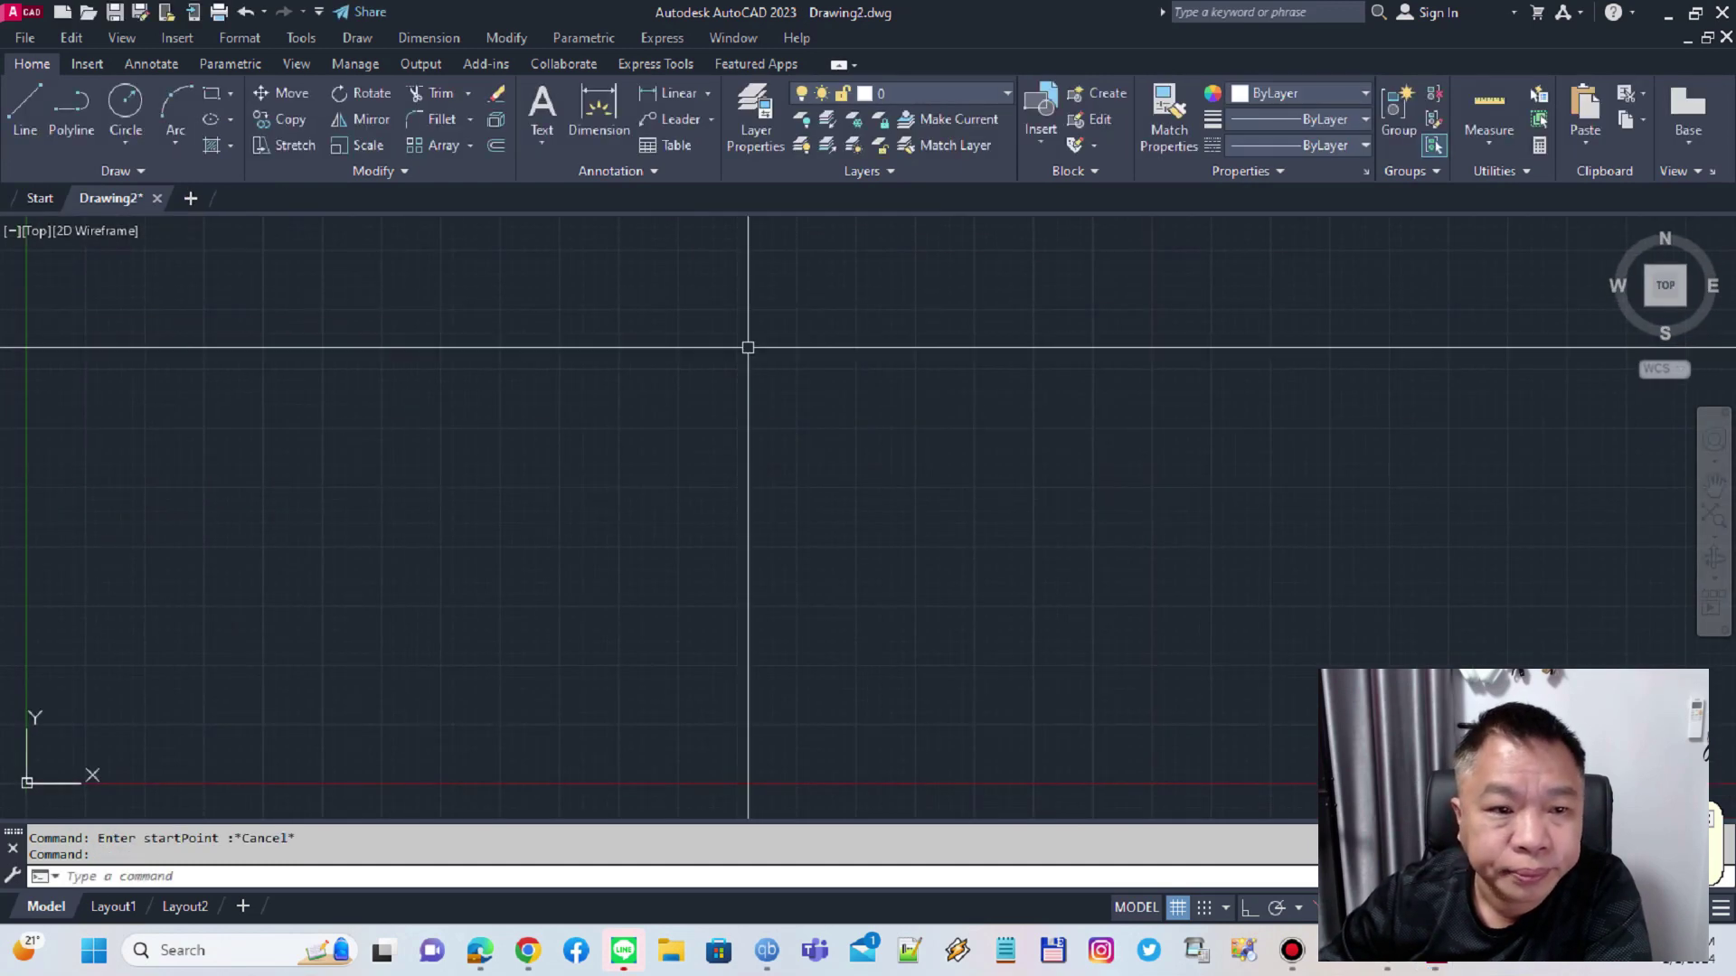
# - Back in Excel, select the LC table from M38 up to A1 and open Send To Cad
pyautogui.hotkey('alt', 'Tab')
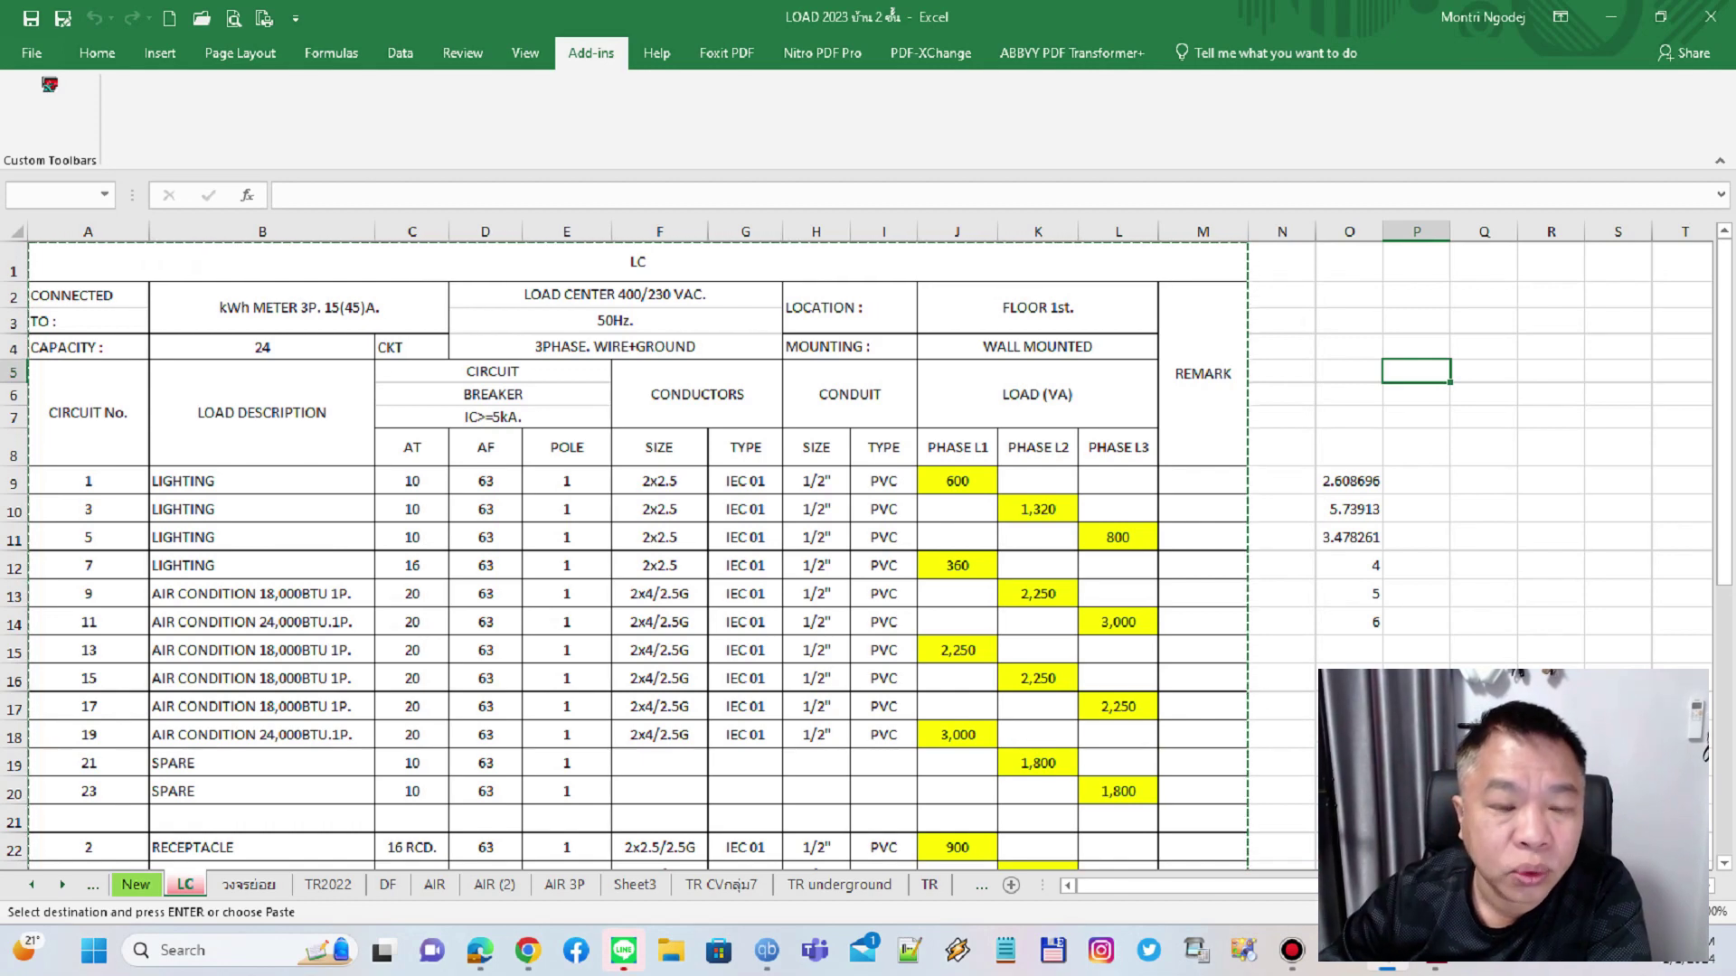
pyautogui.scroll(-3, 1202, 542)
pyautogui.scroll(-3, 1202, 542)
pyautogui.scroll(-2, 1202, 543)
pyautogui.click(1202, 622)
pyautogui.moveTo(1202, 622)
pyautogui.mouseDown()
pyautogui.moveTo(88, 284)
pyautogui.moveTo(87, 237)
pyautogui.mouseUp()
pyautogui.click(50, 84)
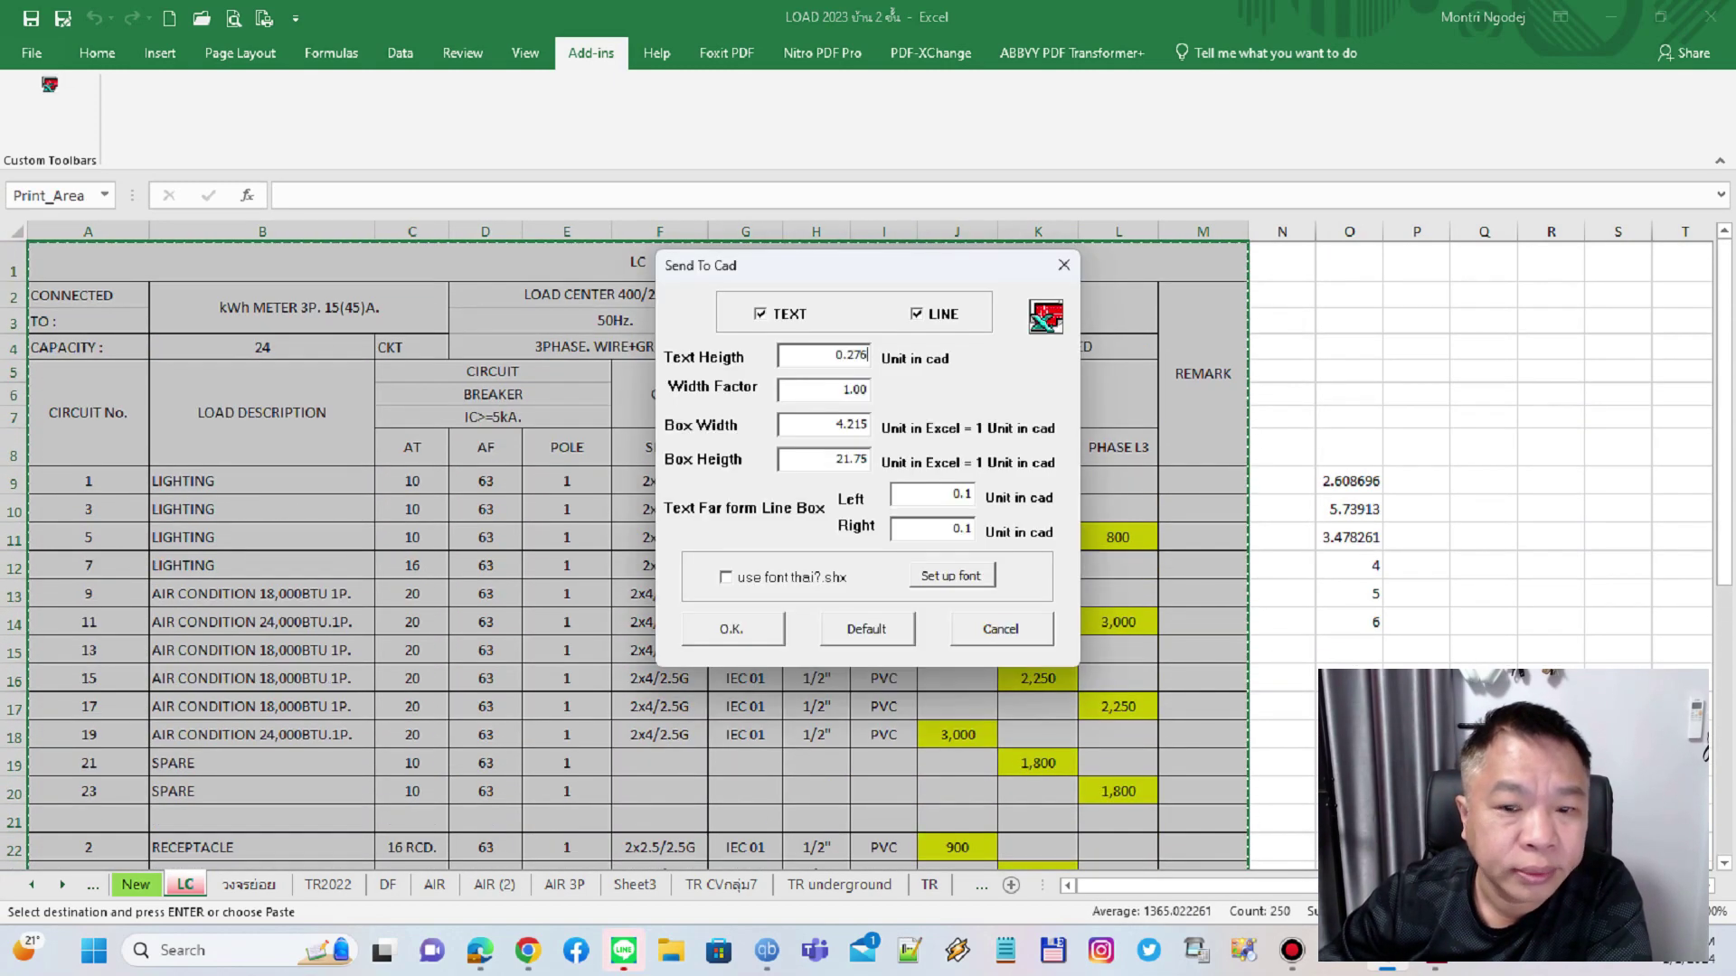
# - Insert the LC schedule into Drawing2 as lines and text at a picked start point
pyautogui.press('Return')
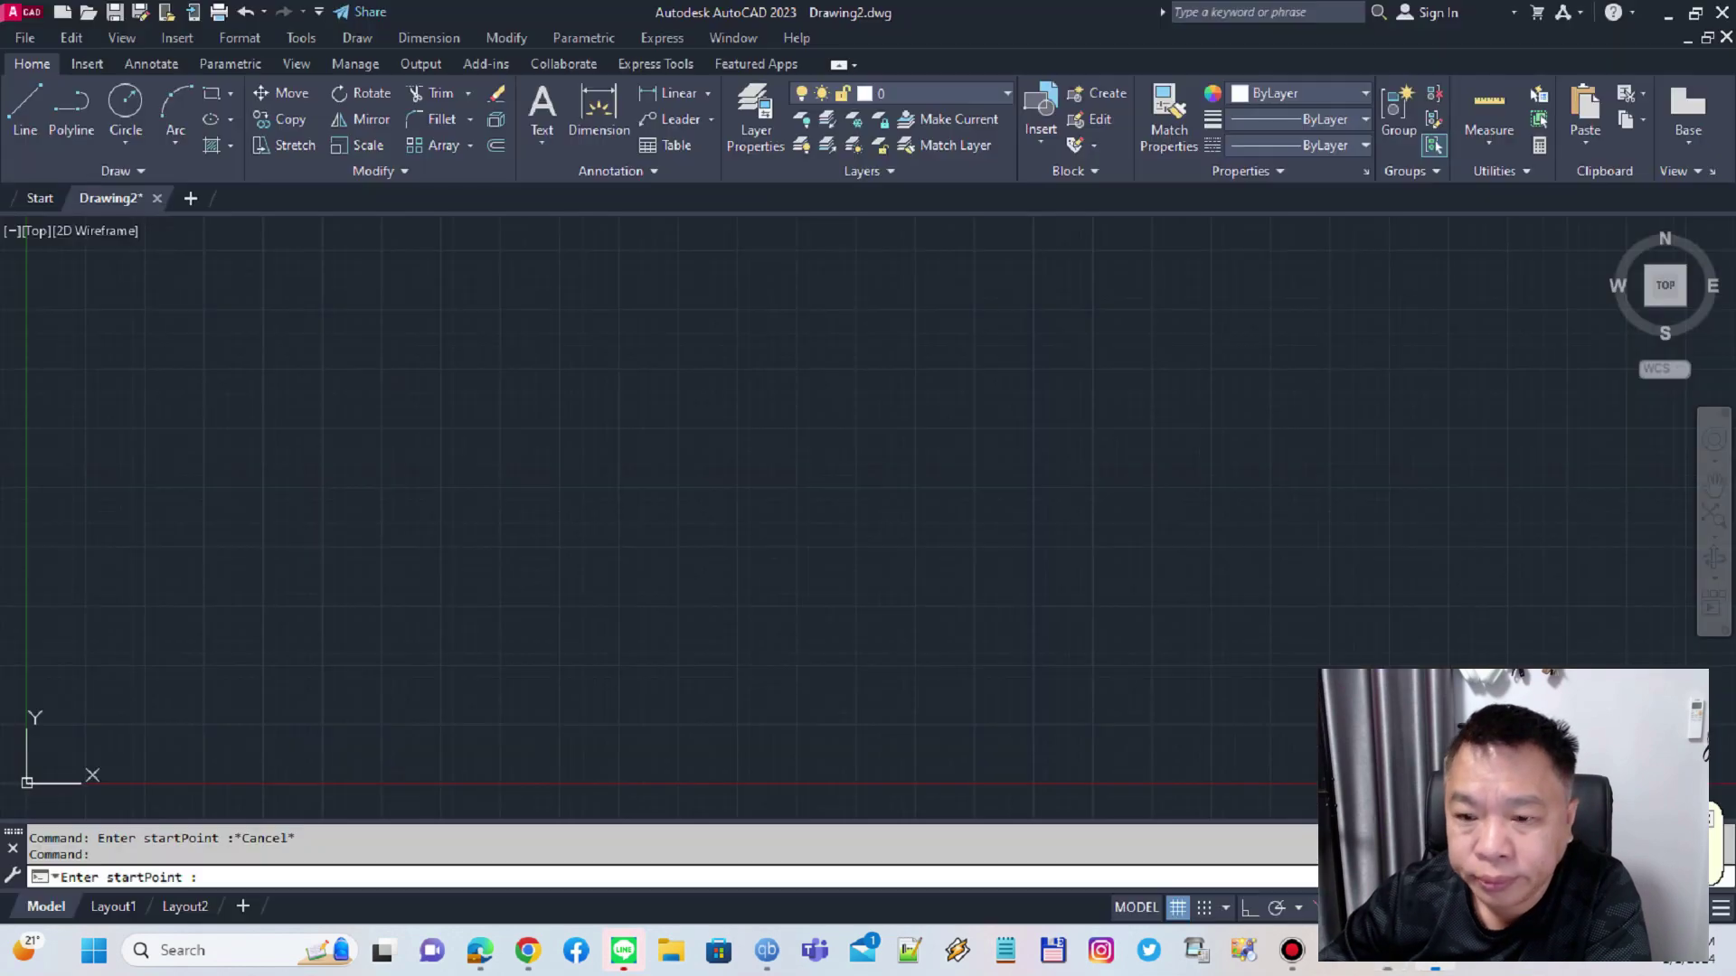
pyautogui.click(589, 368)
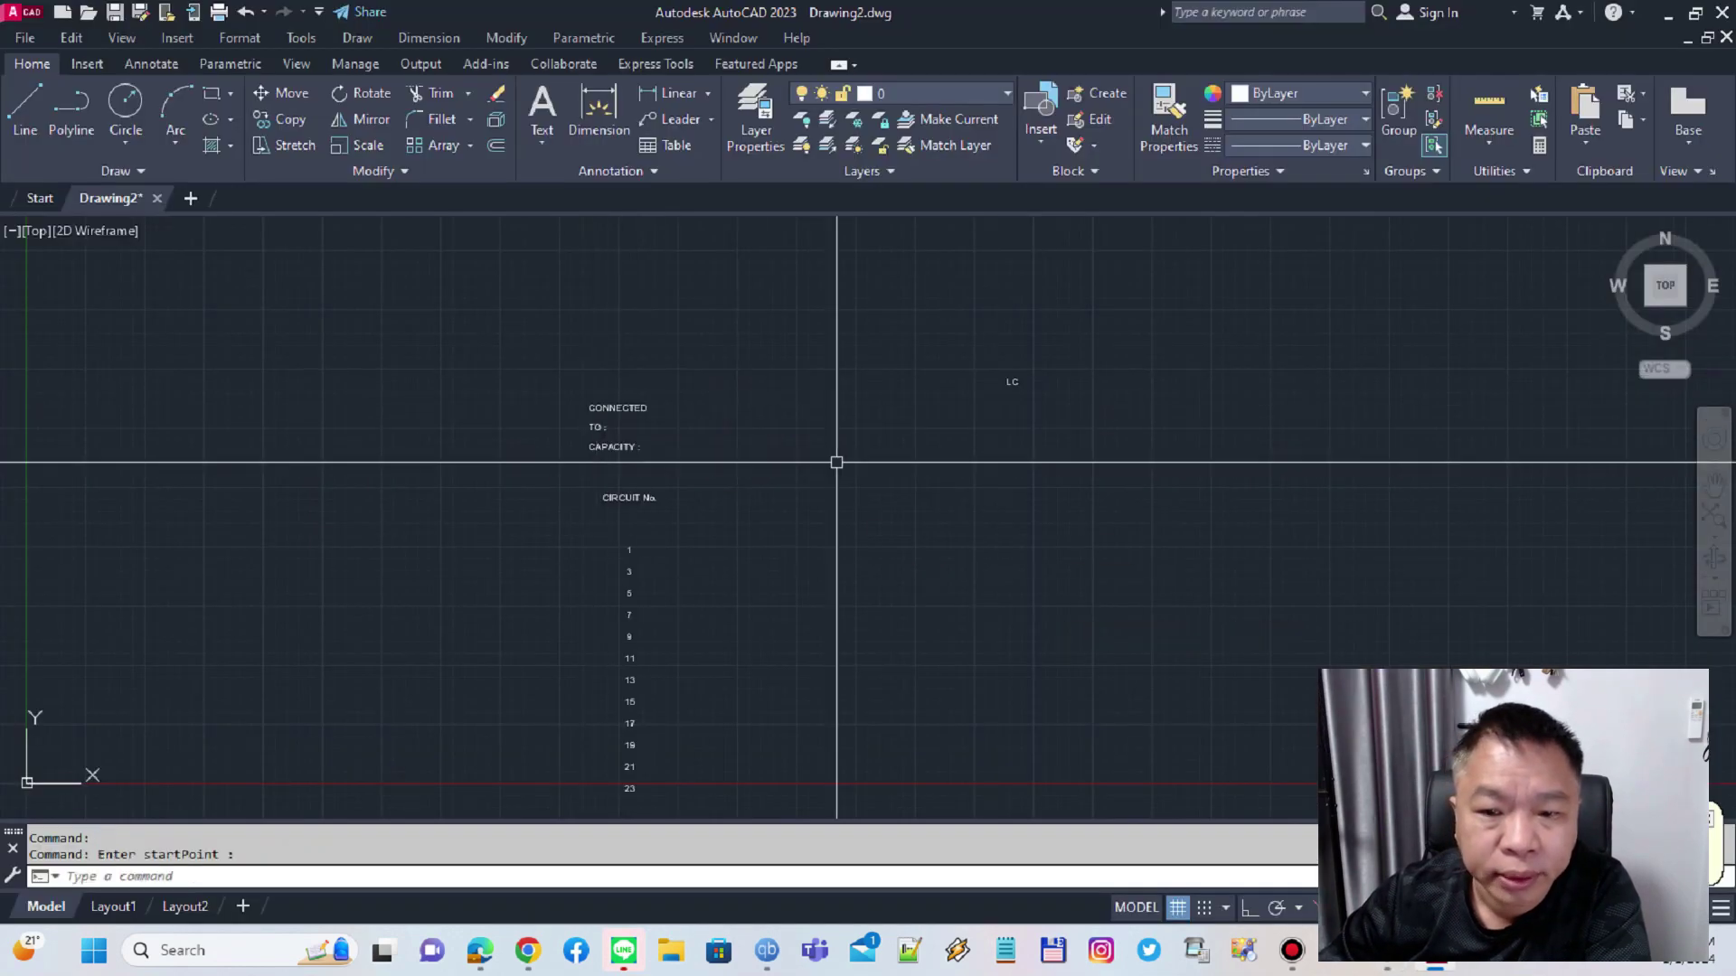
pyautogui.scroll(-5, 844, 453)
pyautogui.scroll(1, 949, 453)
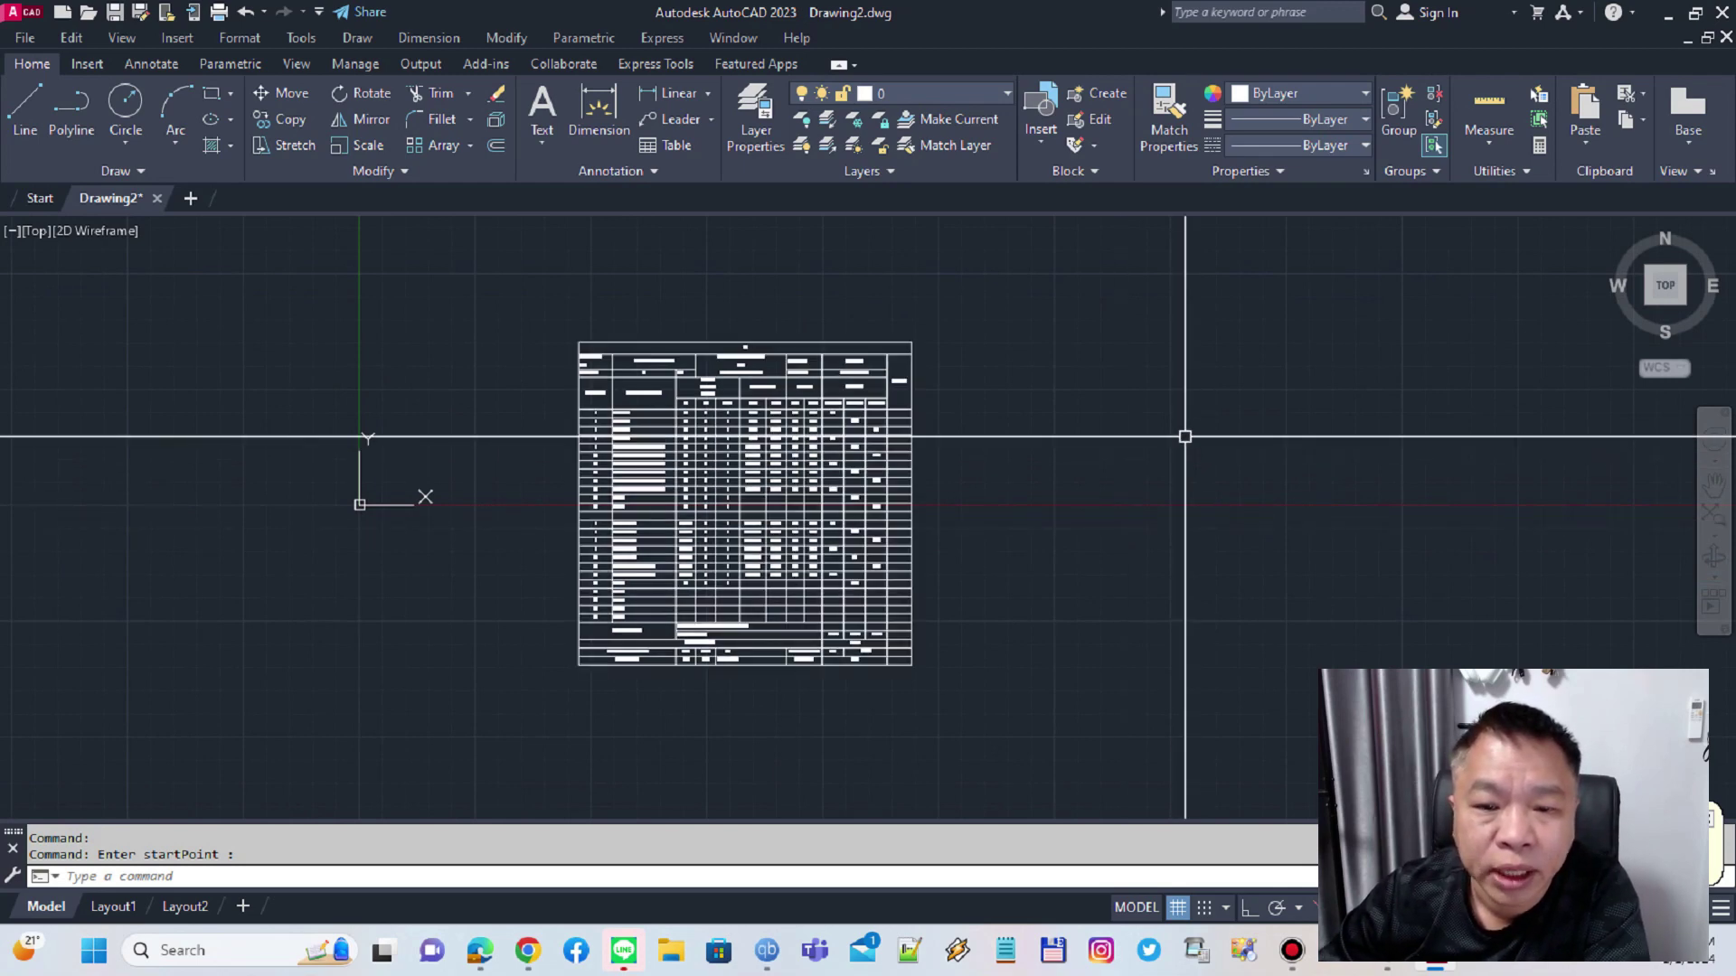
pyautogui.moveTo(1185, 436); pyautogui.dragTo(1165, 475, button='middle')
# - Window-select the table and MOVE it from its bottom-left corner to a new position, then return to Excel
pyautogui.click(498, 351)
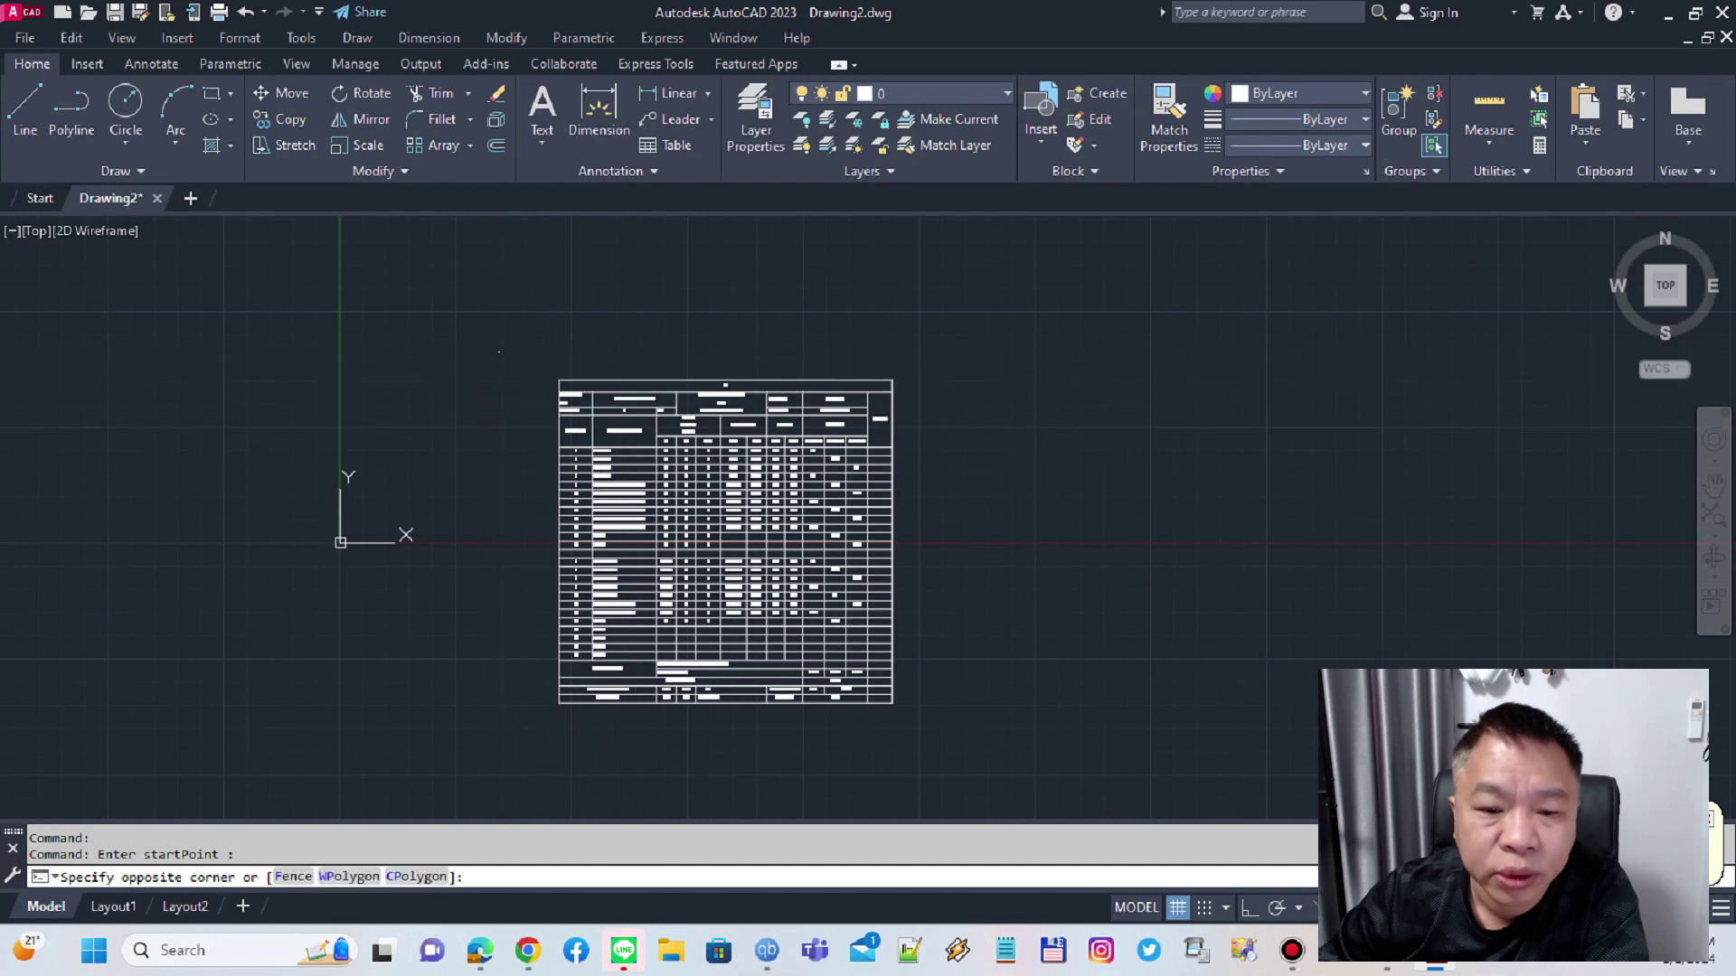
pyautogui.click(1038, 723)
pyautogui.write('m')
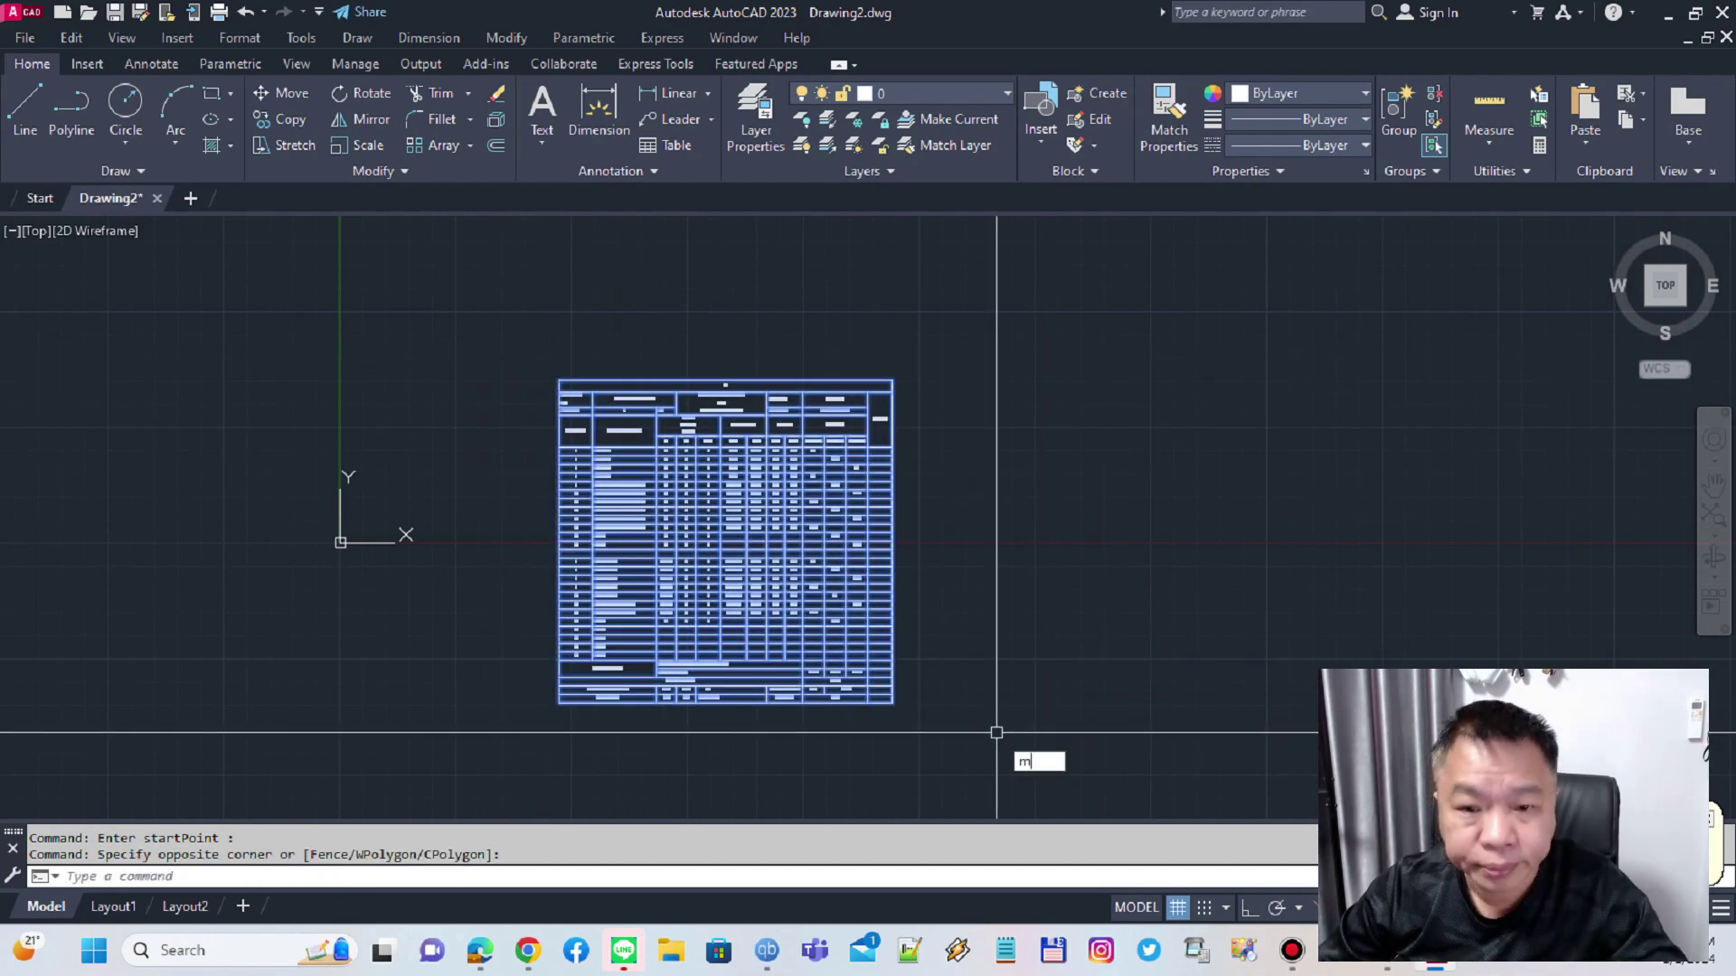
pyautogui.press('Return')
pyautogui.click(559, 704)
pyautogui.click(443, 461)
pyautogui.scroll(7, 561, 398)
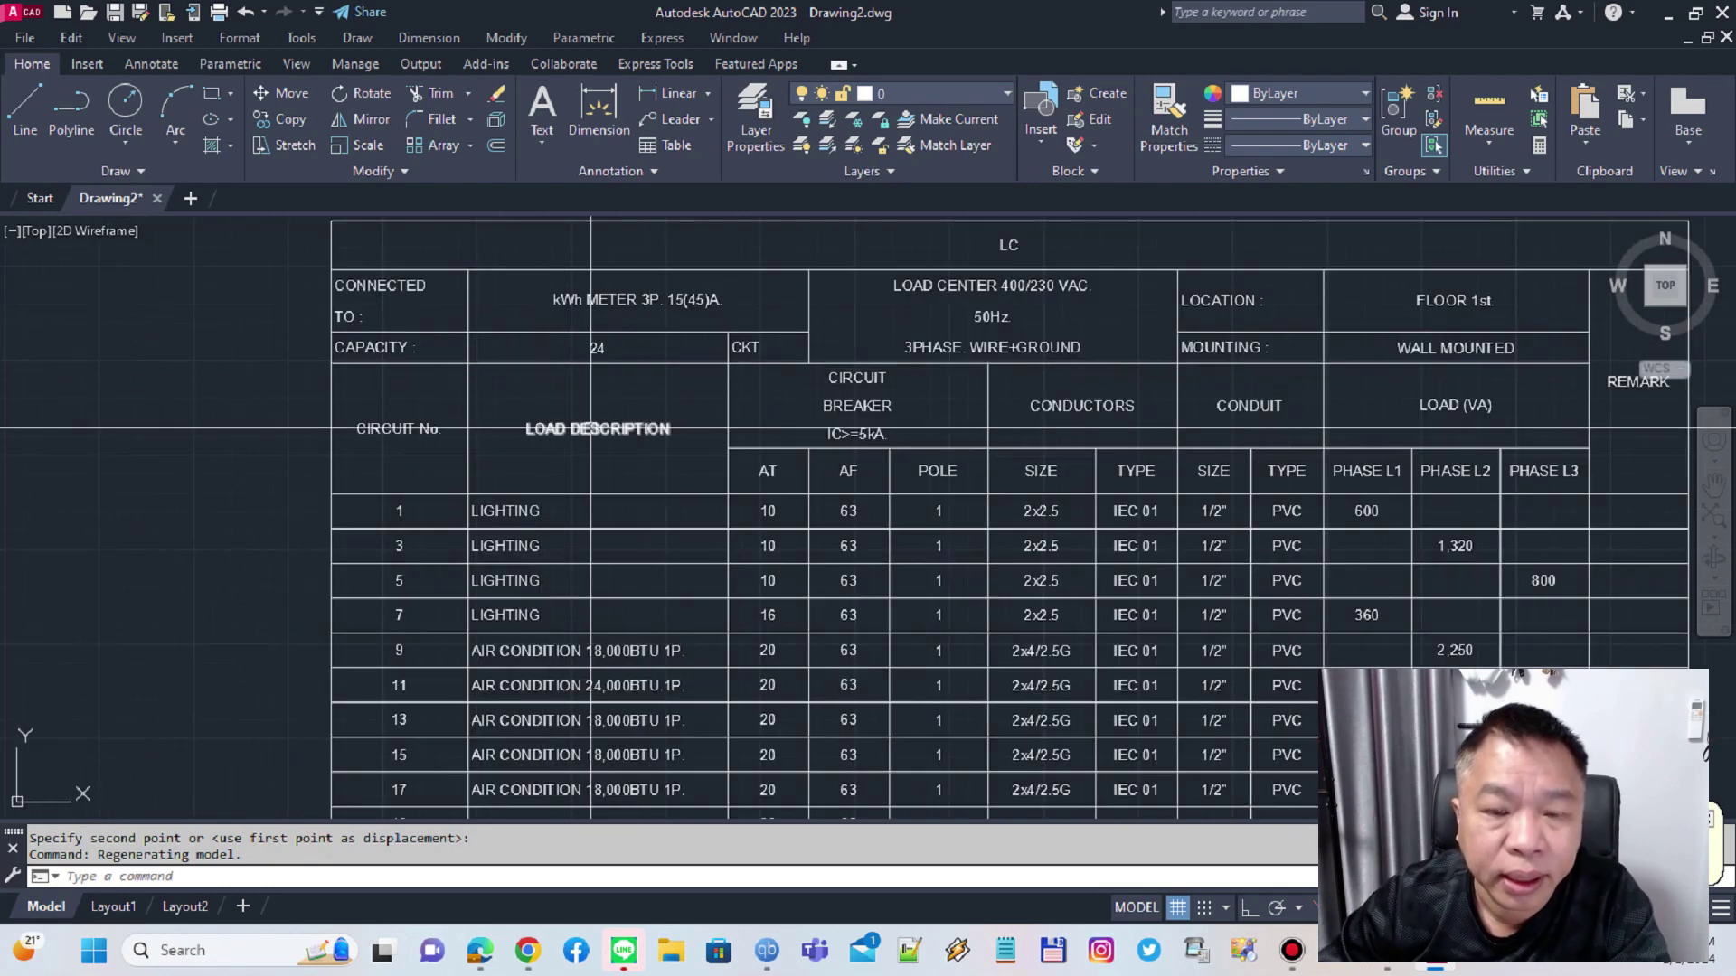
pyautogui.scroll(-5, 590, 427)
pyautogui.moveTo(591, 428); pyautogui.dragTo(1019, 461, button='middle')
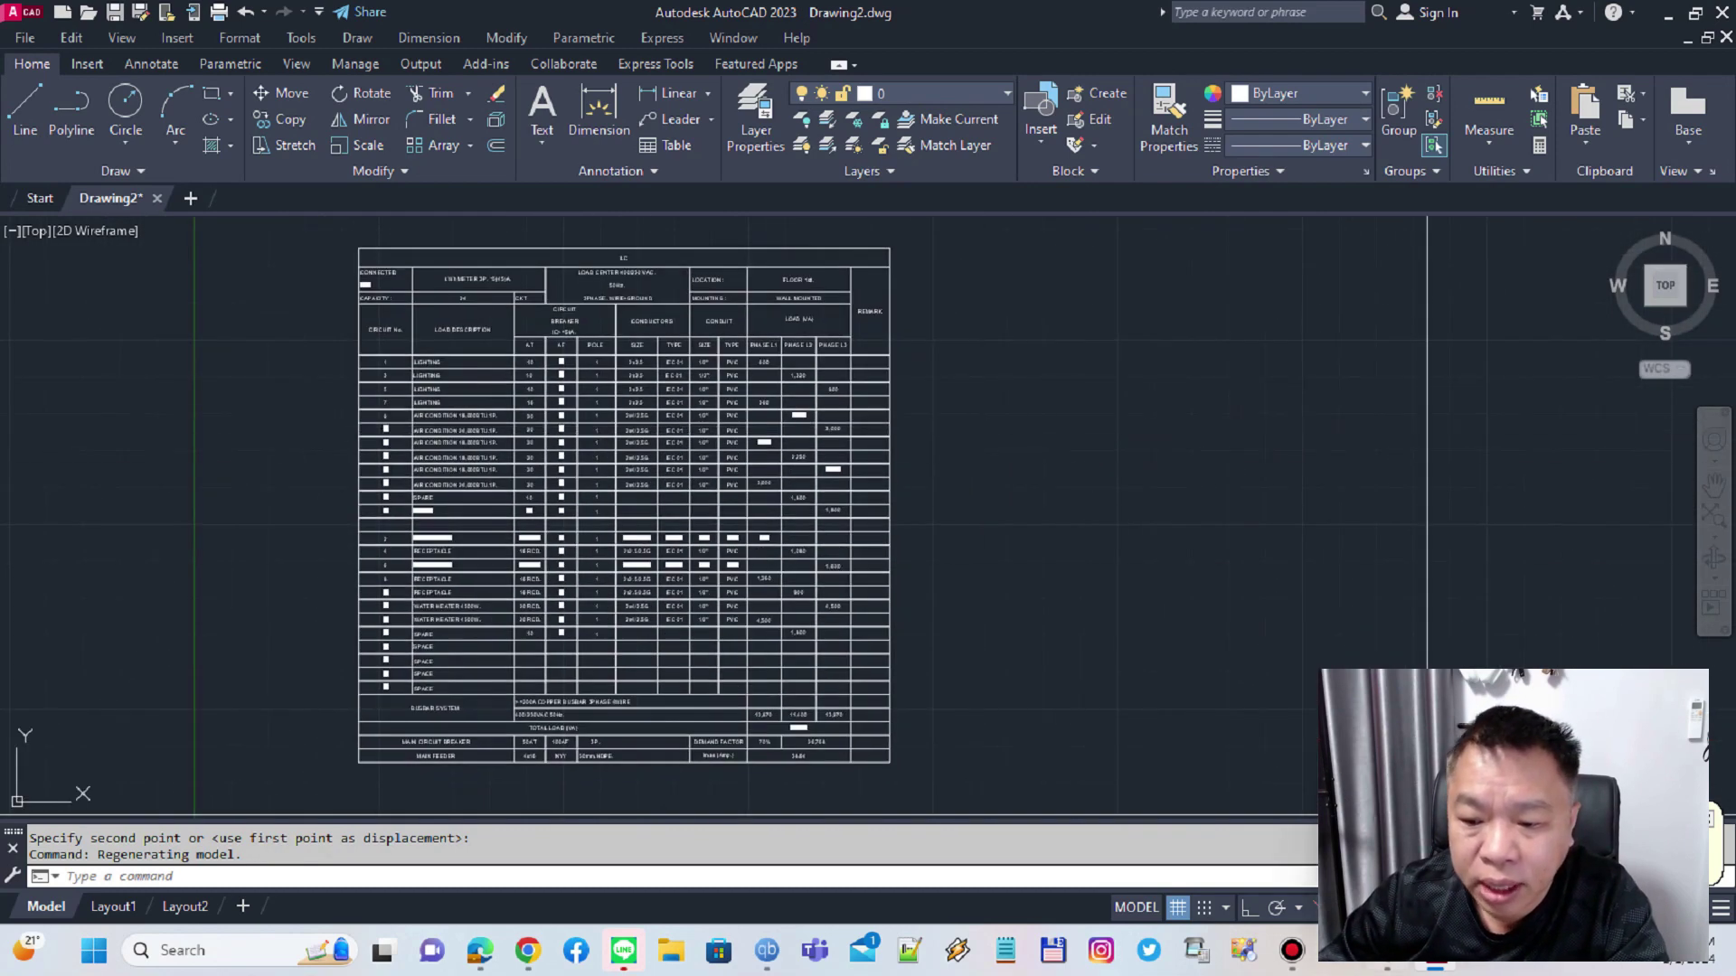
pyautogui.hotkey('alt', 'Tab')
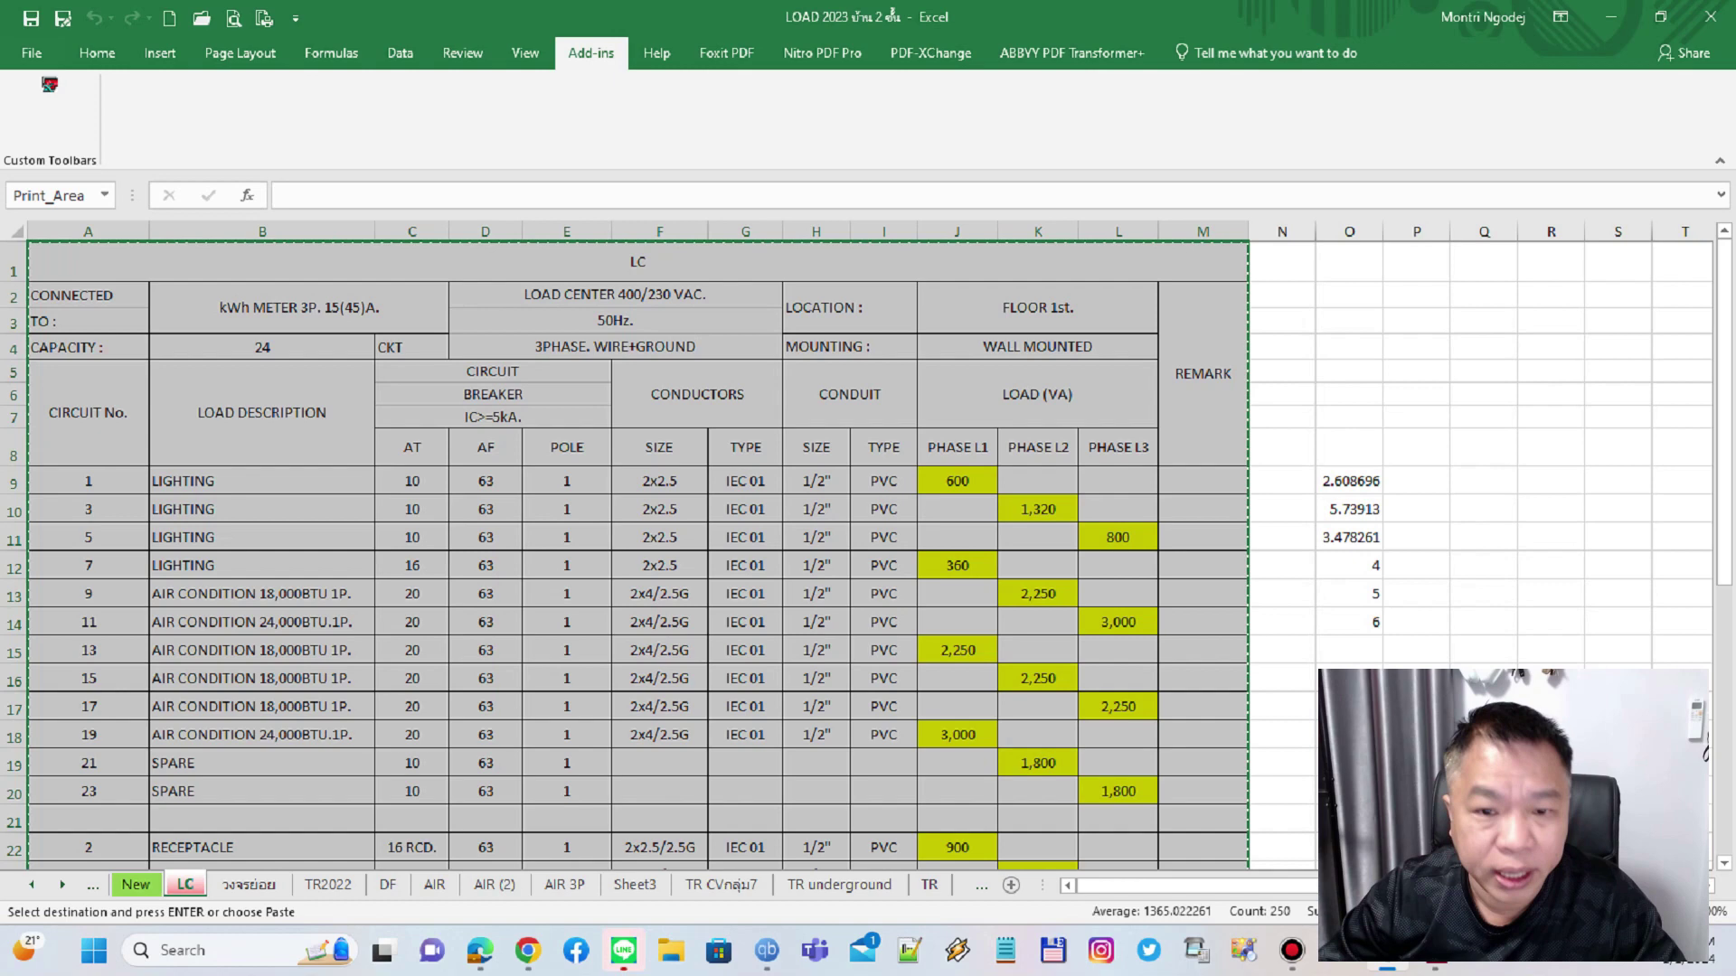
# - Paste the Excel schedule as an OLE object to the right of the line table
pyautogui.hotkey('alt', 'Tab')
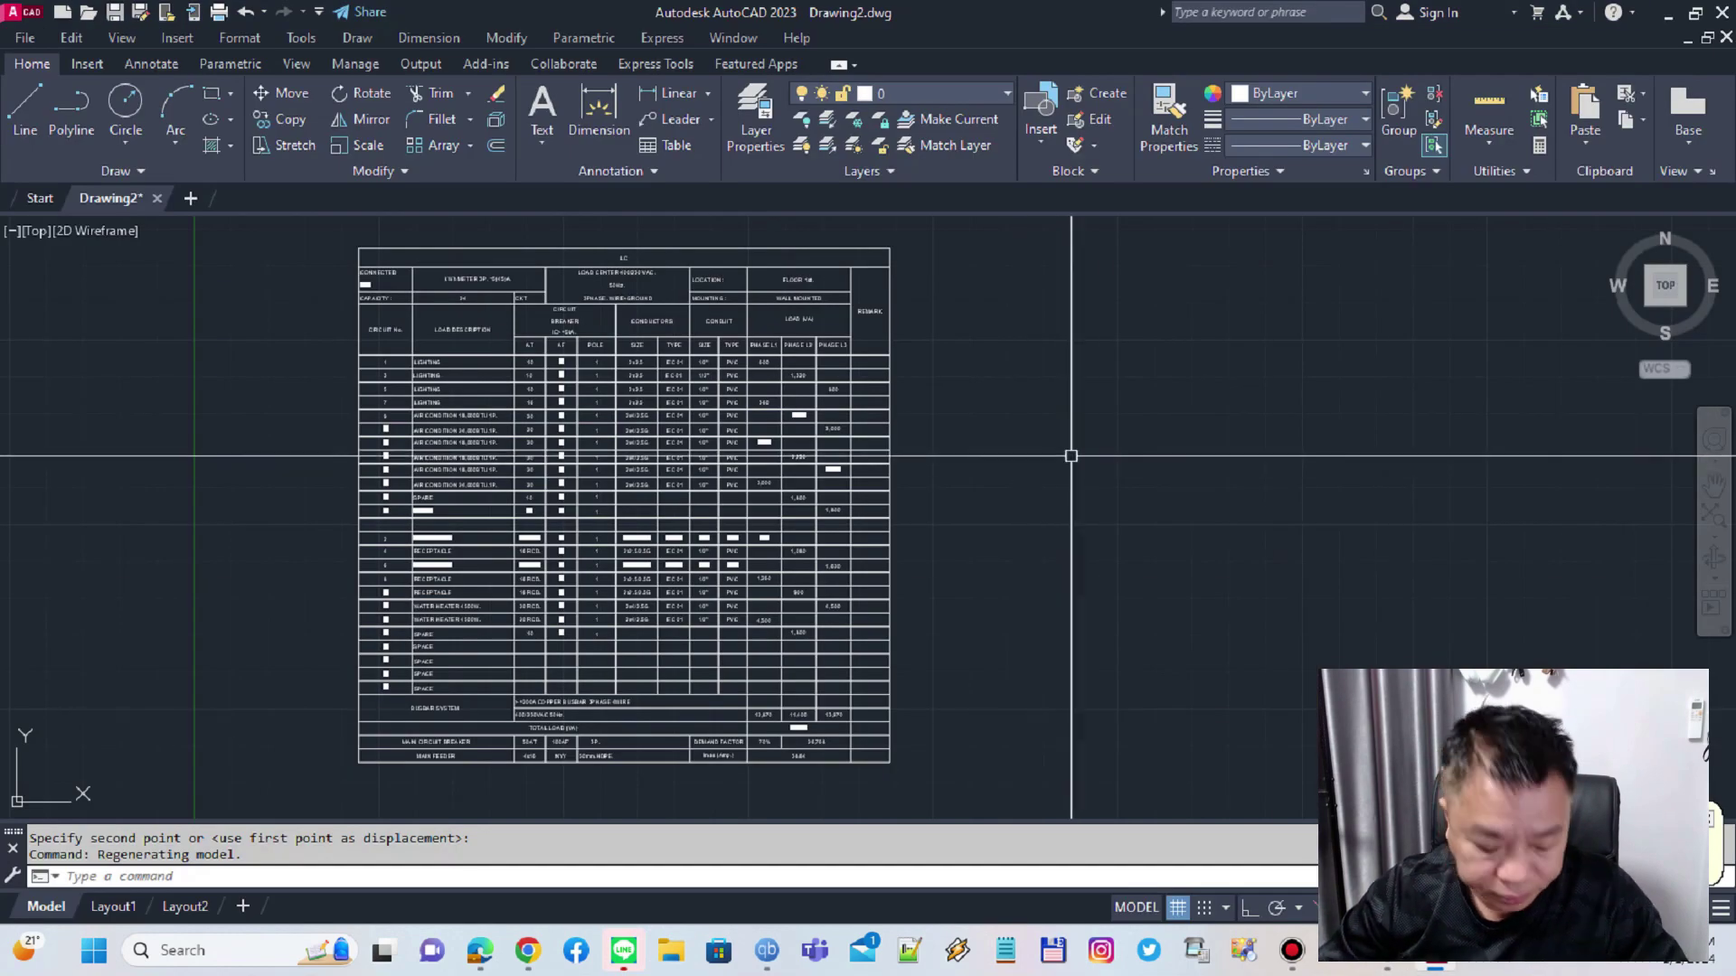
pyautogui.hotkey('ctrl', 'v')
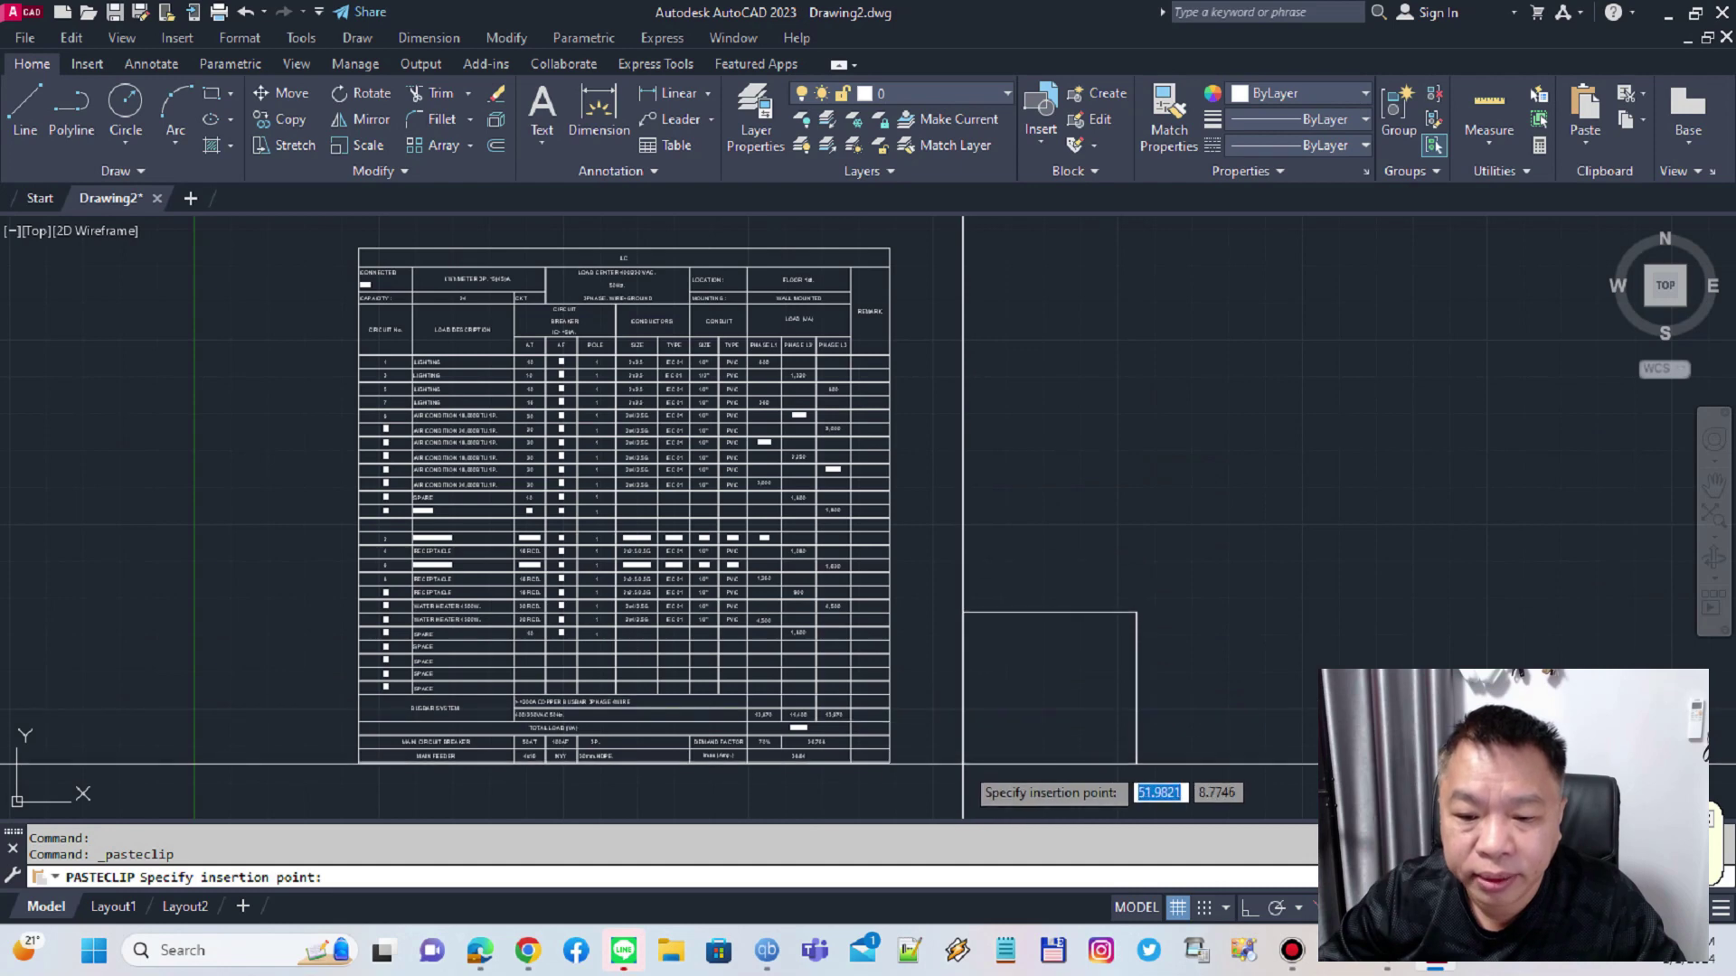
pyautogui.click(962, 754)
pyautogui.scroll(-2, 1303, 606)
pyautogui.moveTo(1303, 606); pyautogui.dragTo(1034, 521, button='middle')
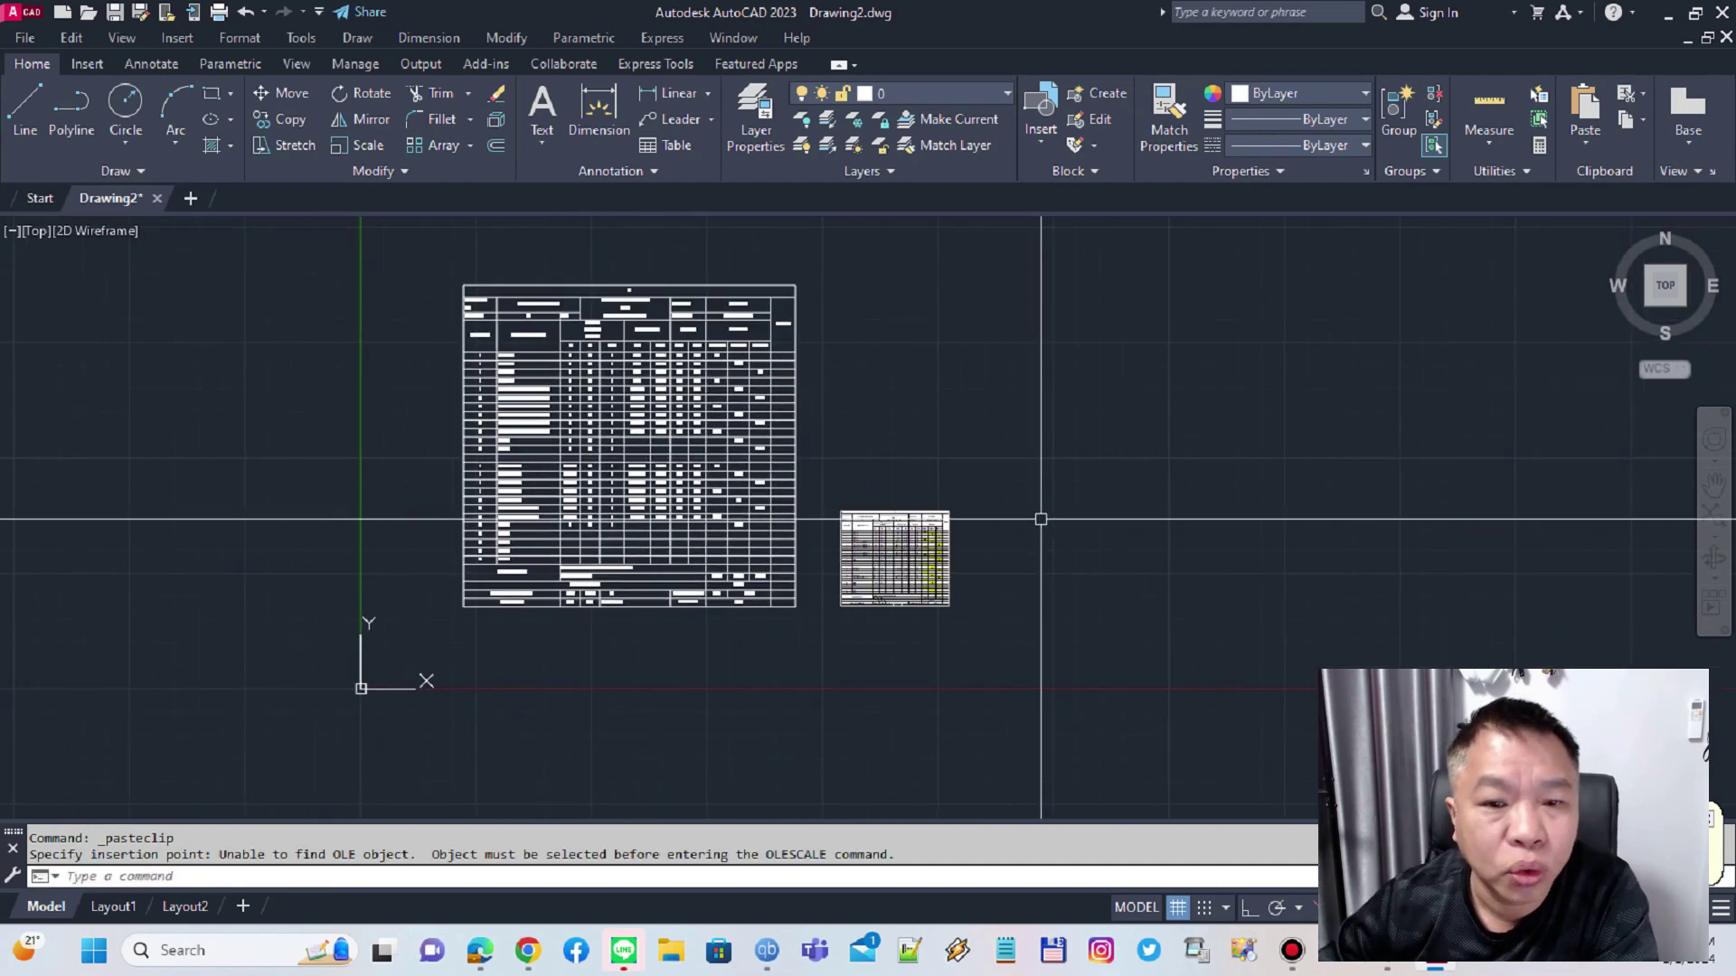
# - Zoom over both tables and open the Layer Properties Manager with LA
pyautogui.scroll(6, 612, 318)
pyautogui.scroll(-6, 612, 318)
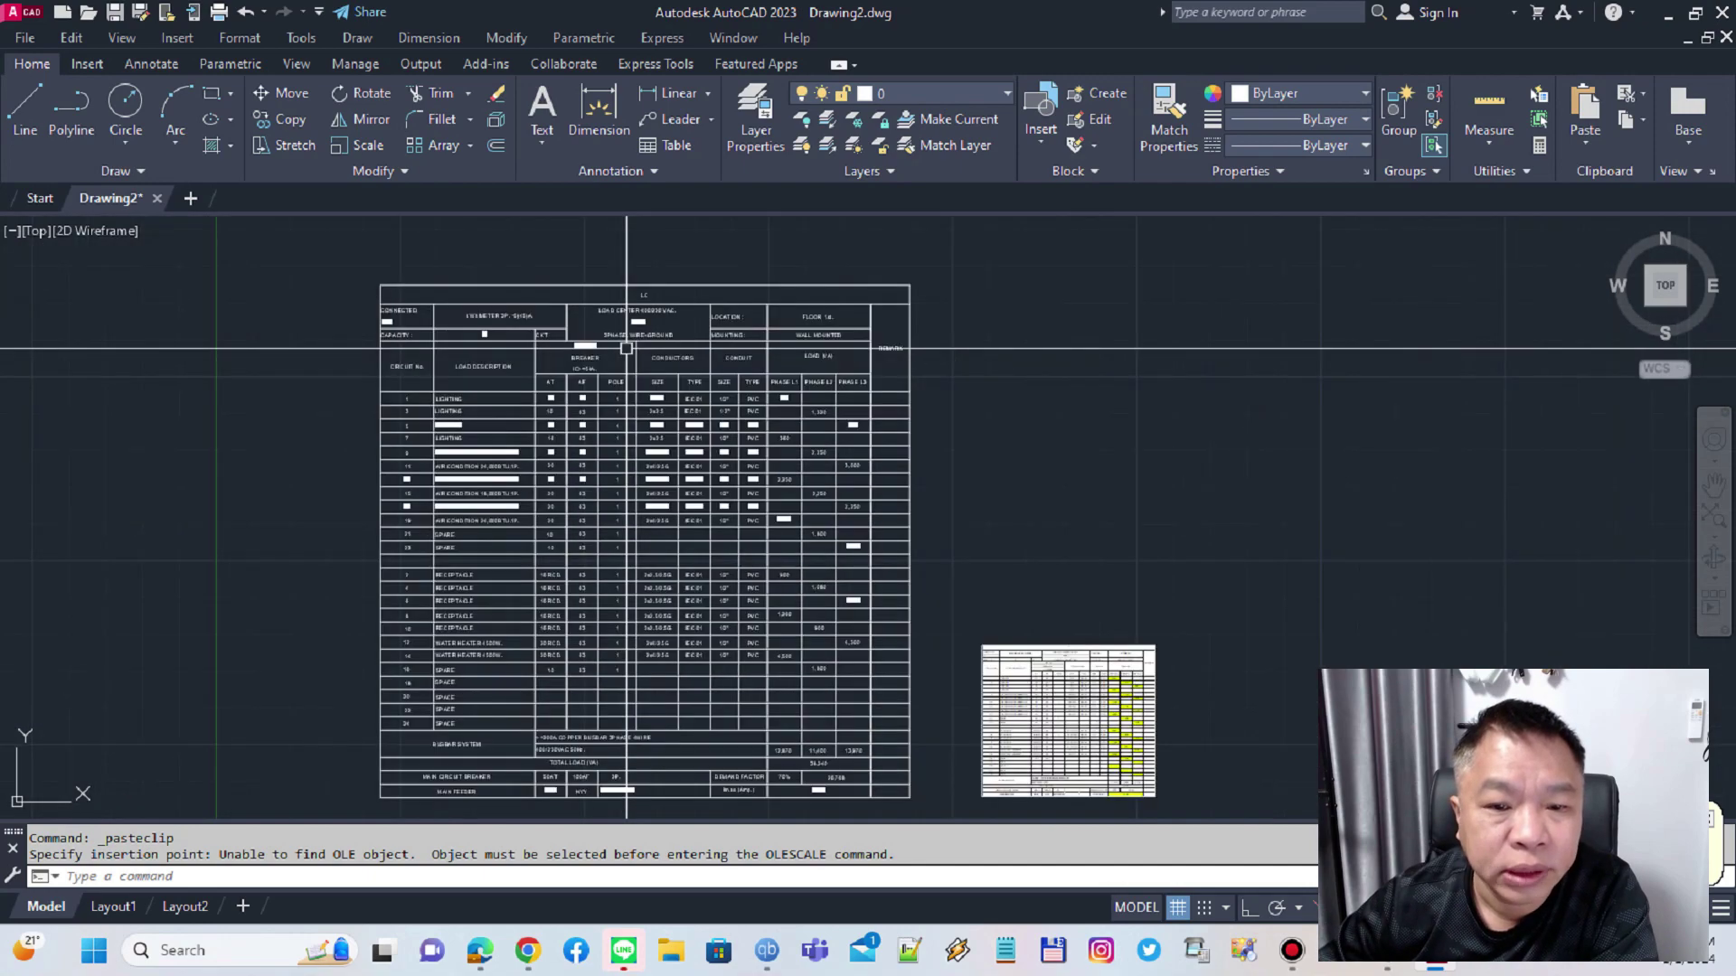
pyautogui.scroll(6, 588, 325)
pyautogui.scroll(-6, 556, 326)
pyautogui.scroll(-2, 556, 325)
pyautogui.scroll(6, 744, 490)
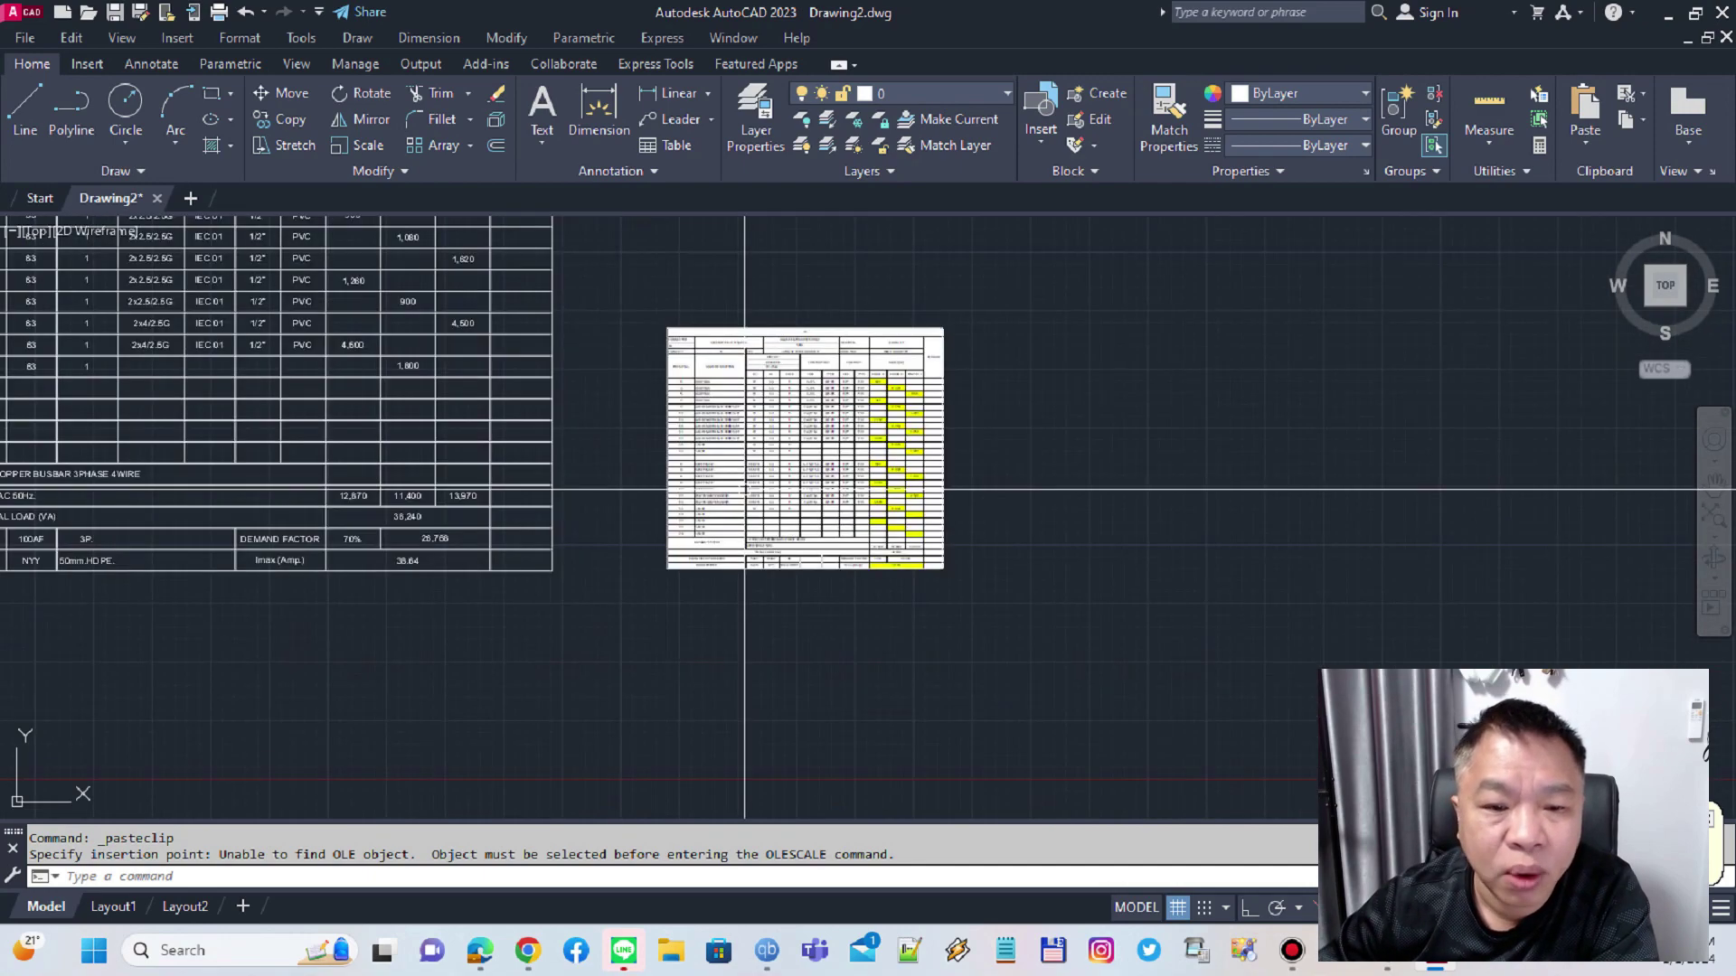
pyautogui.scroll(-4, 702, 388)
pyautogui.scroll(6, 522, 318)
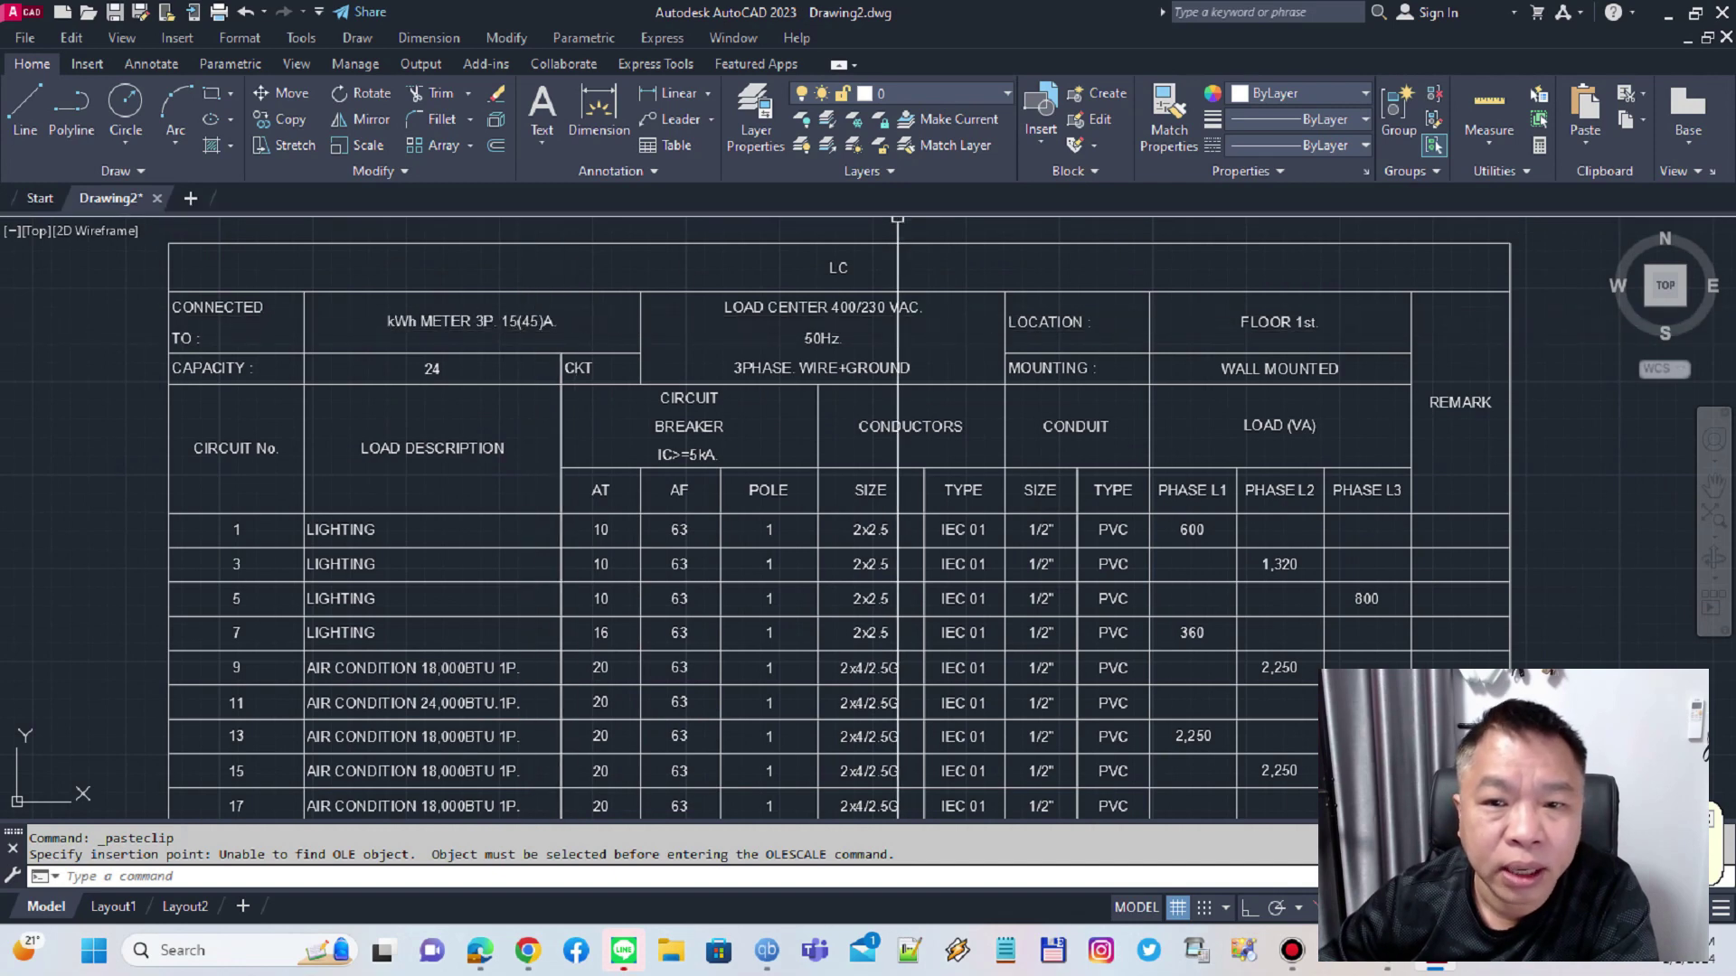
pyautogui.write('la')
pyautogui.press('Return')
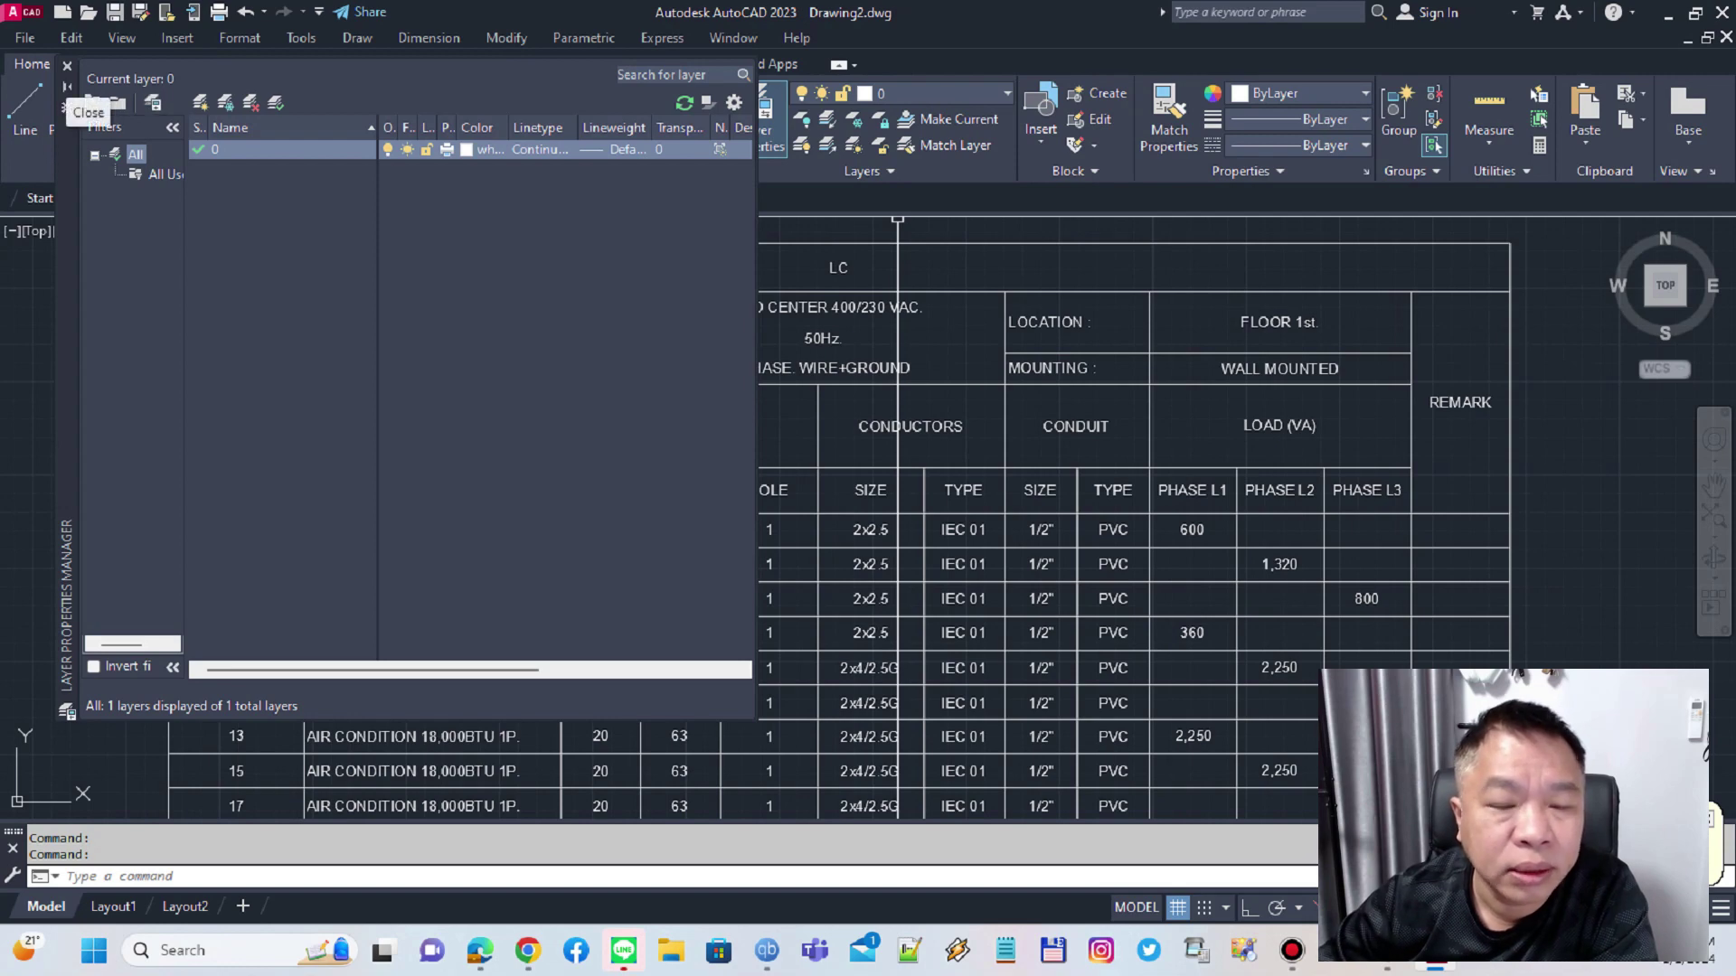
# - Close the layer list and pan to frame the whole line-and-text schedule
pyautogui.click(67, 65)
pyautogui.scroll(-5, 570, 321)
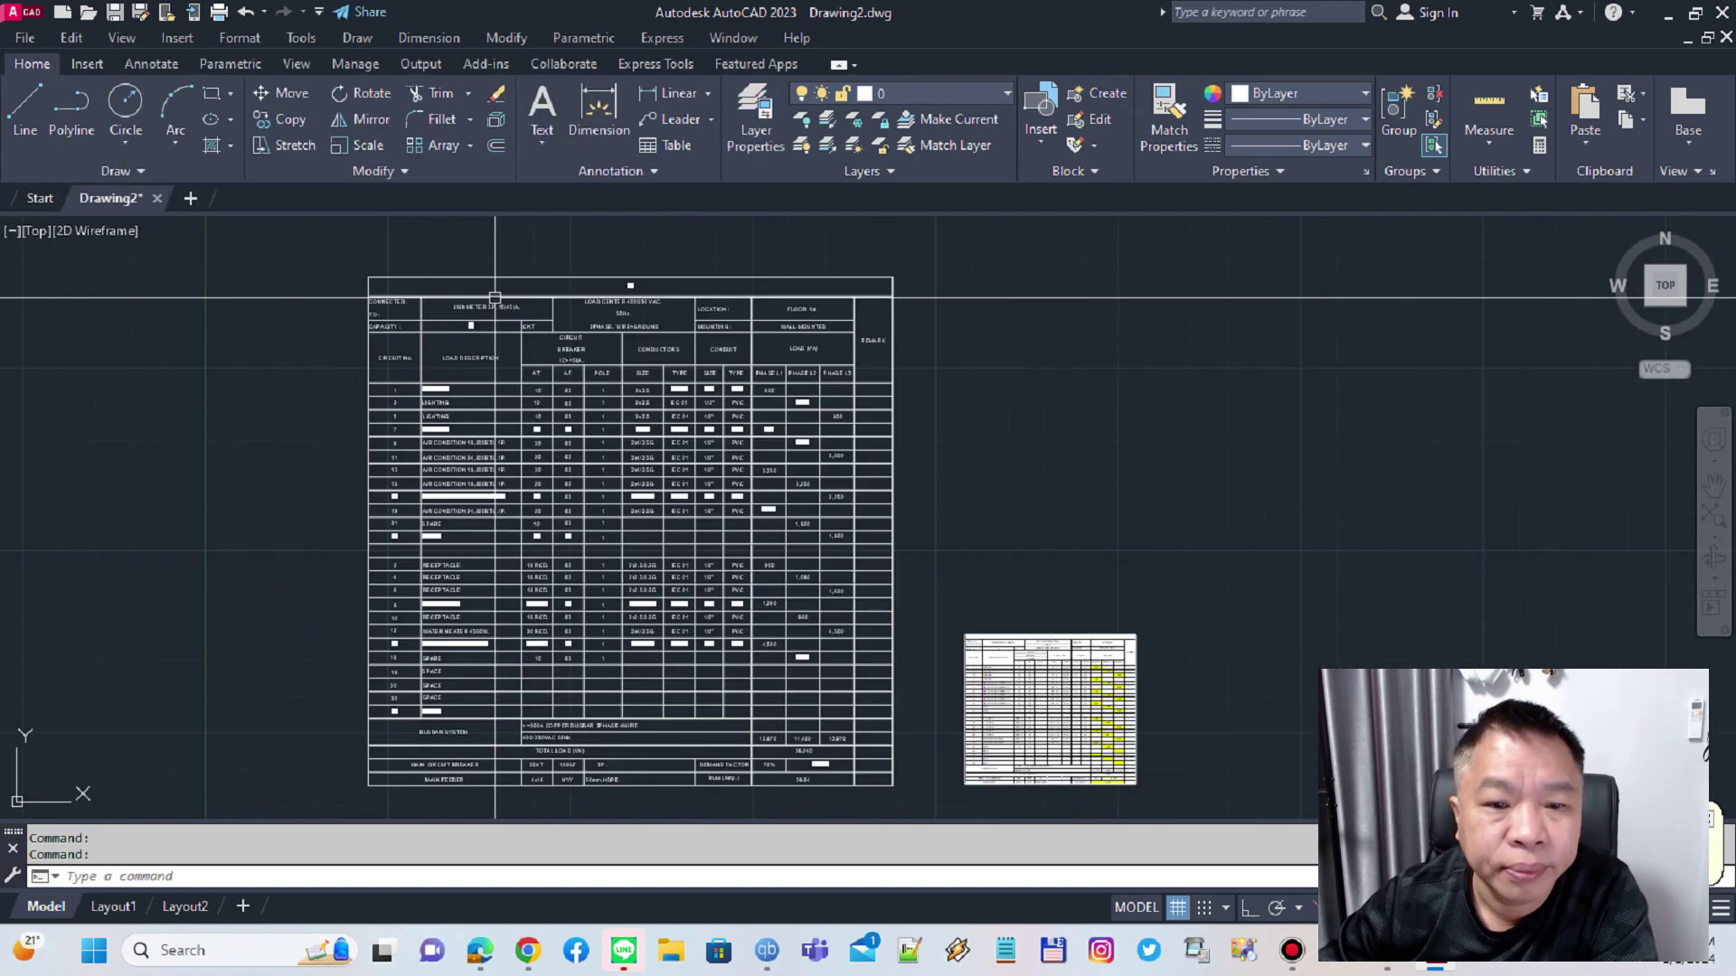
pyautogui.scroll(6, 429, 274)
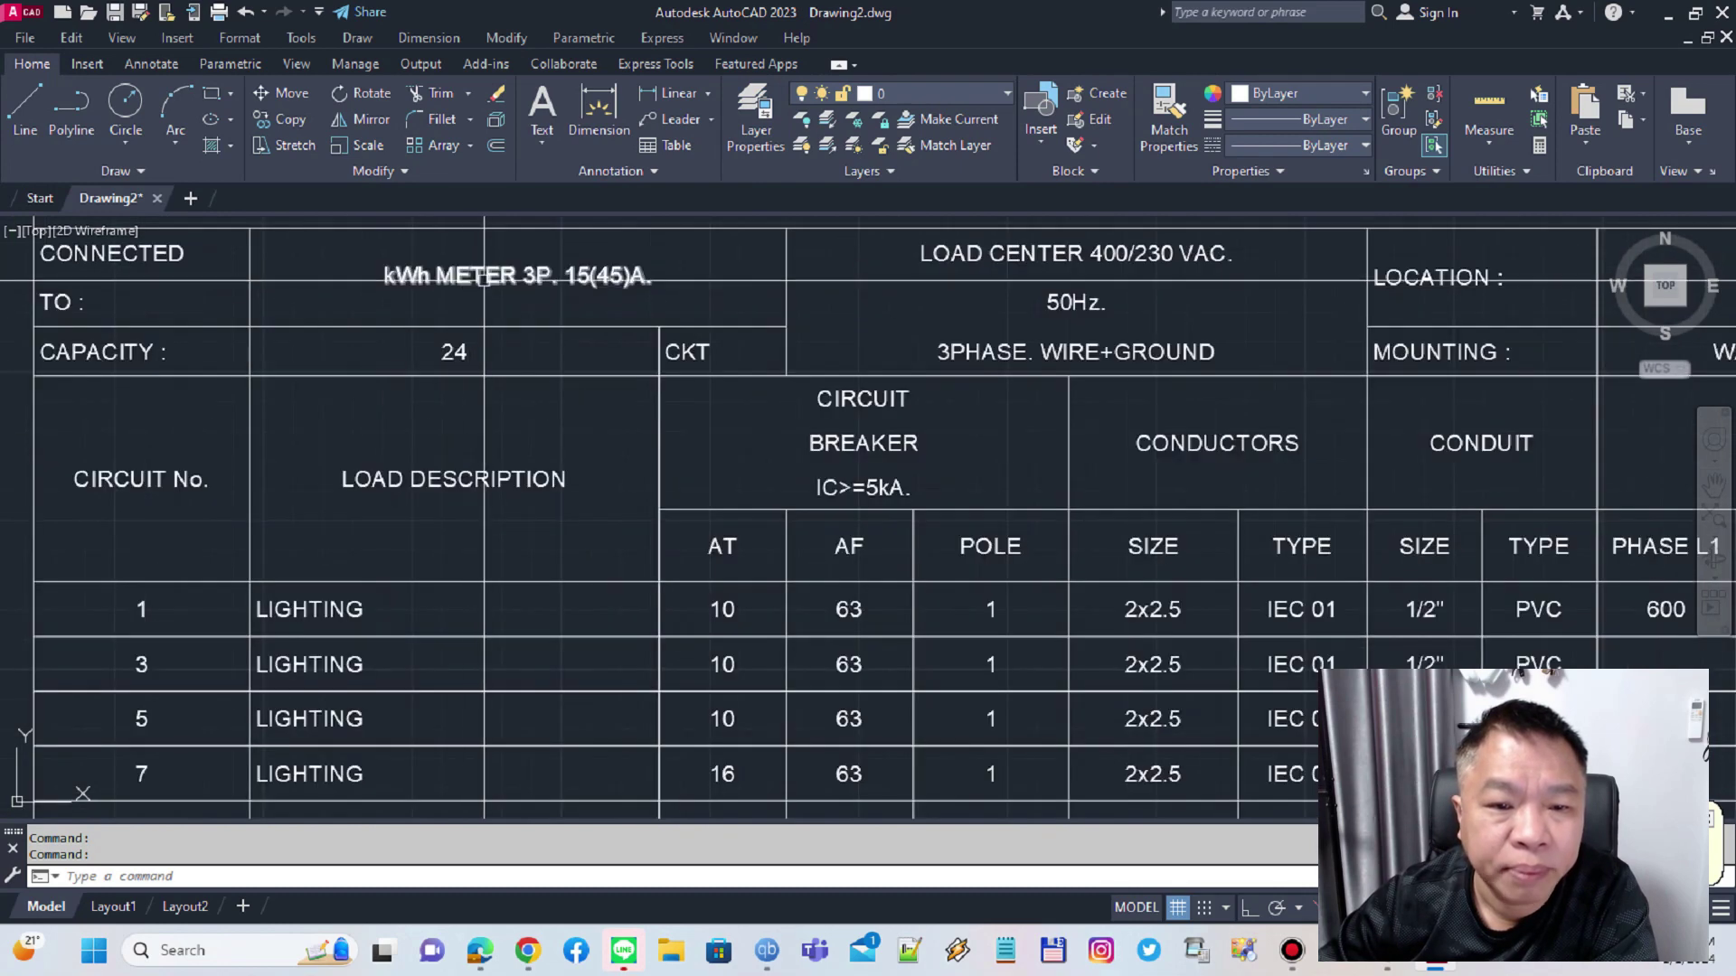
pyautogui.moveTo(523, 284); pyautogui.dragTo(510, 334, button='middle')
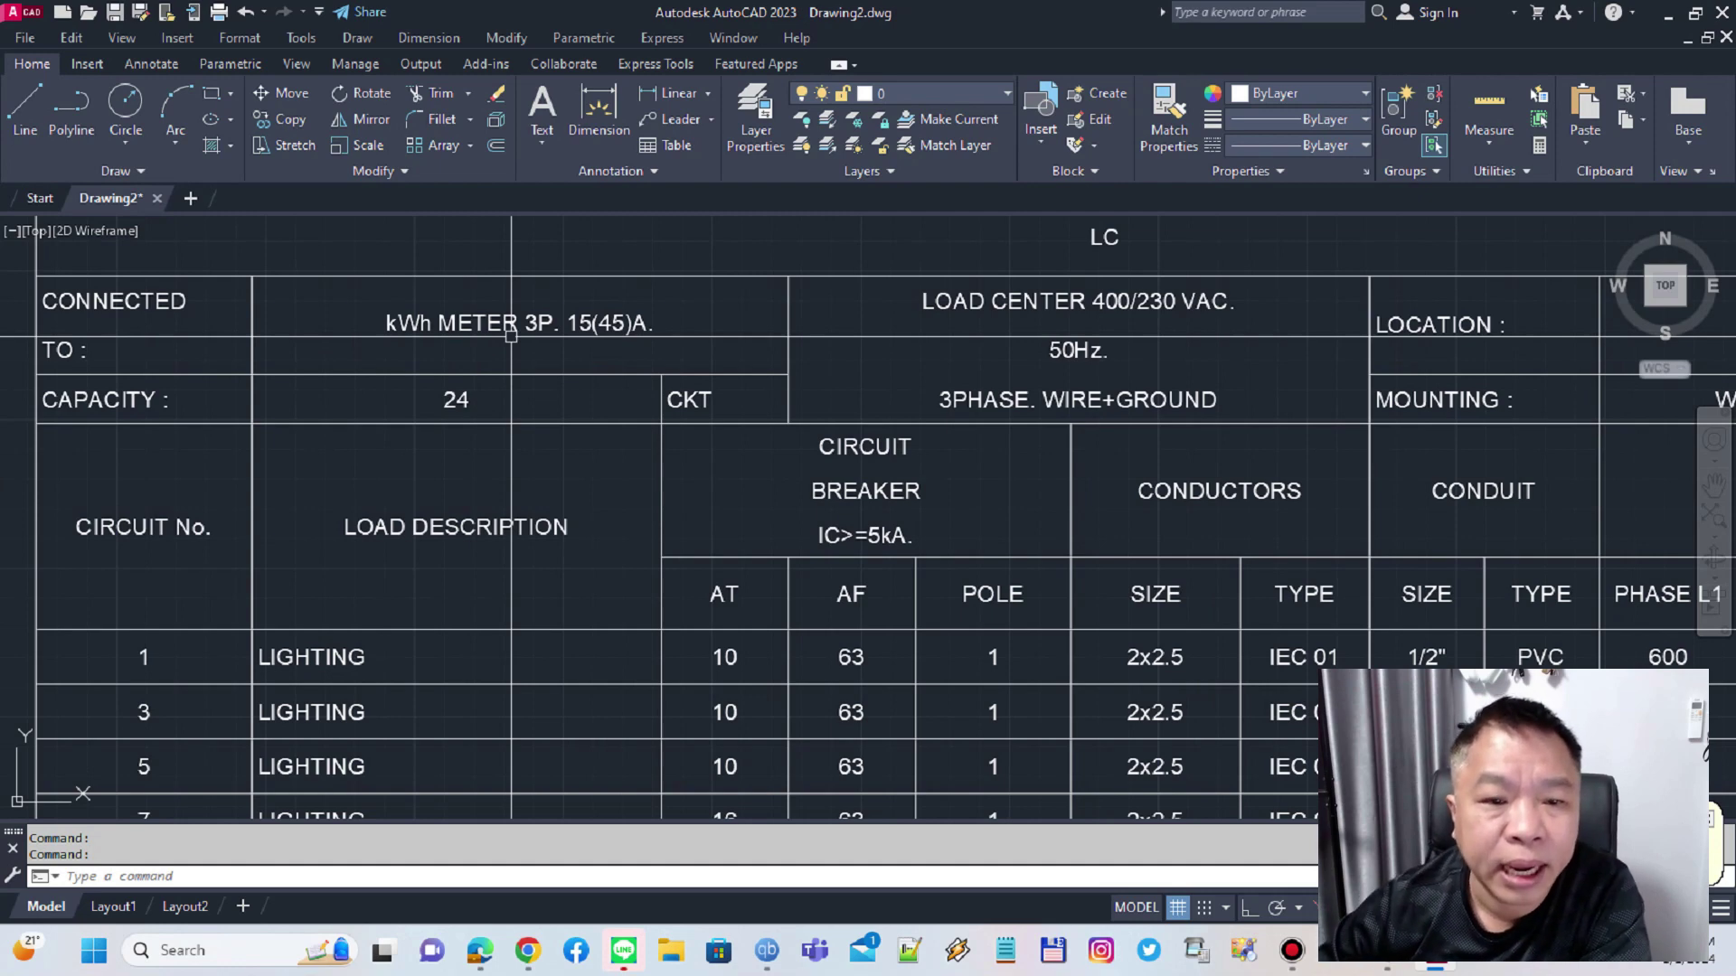
pyautogui.scroll(-4, 510, 335)
pyautogui.moveTo(505, 430); pyautogui.dragTo(447, 292, button='middle')
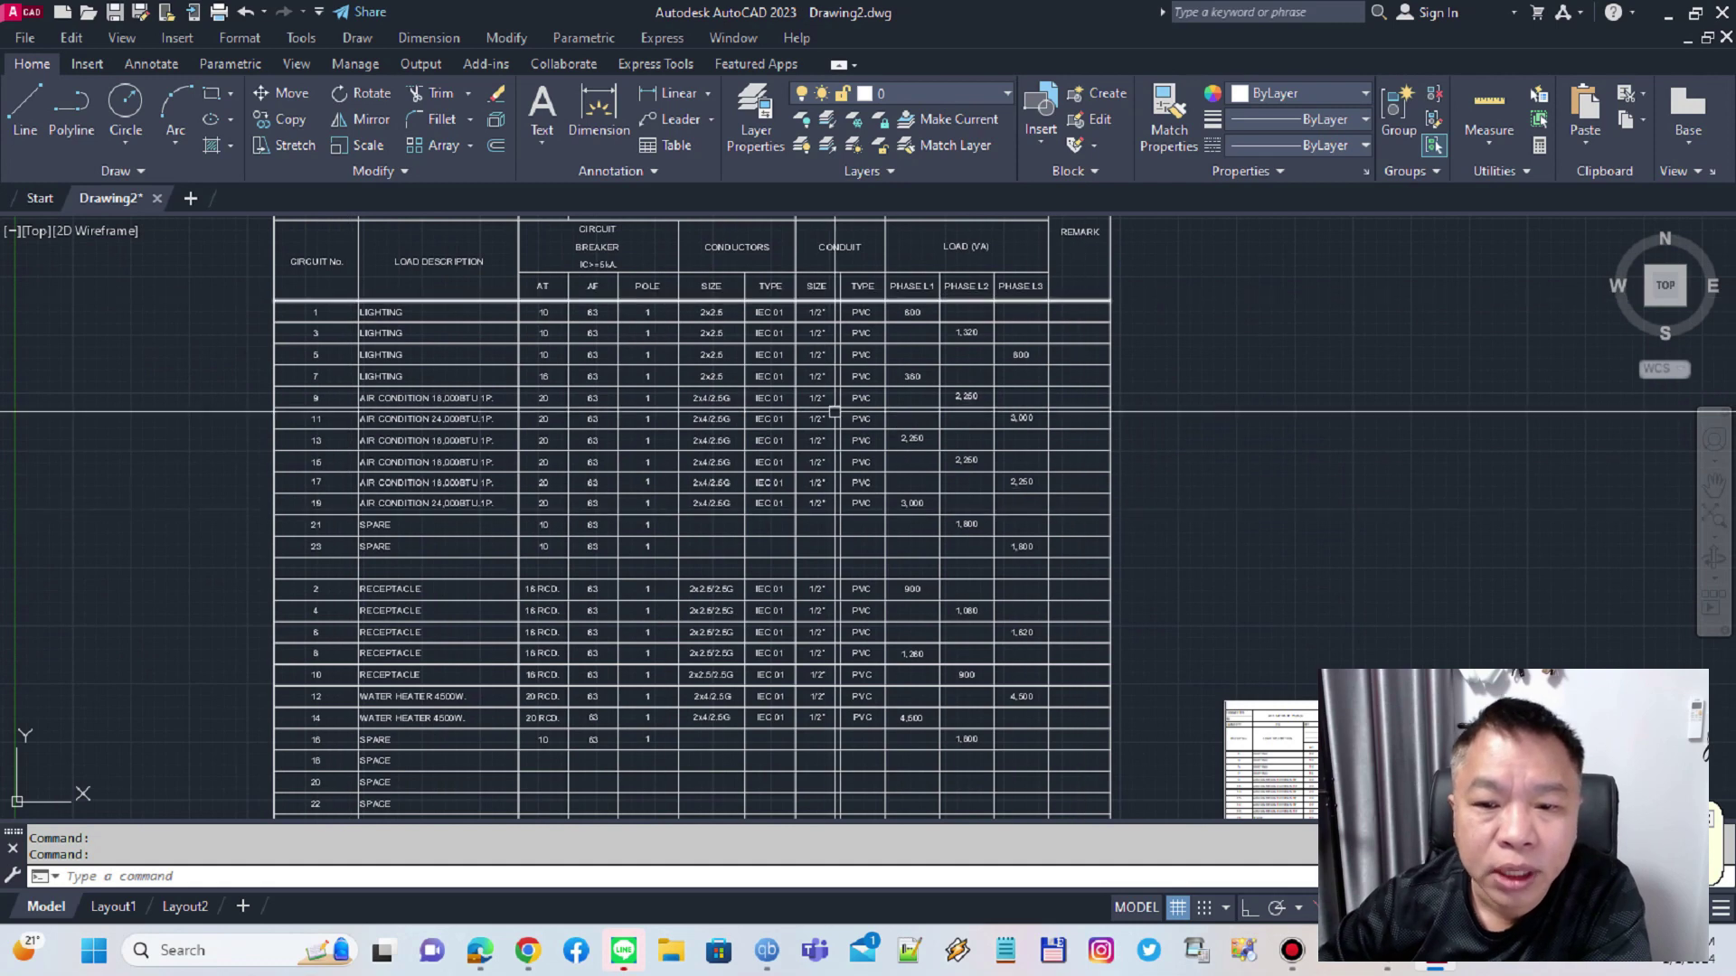
# - Window-select circuit rows 1–23 and set their colour to Yellow
pyautogui.click(341, 287)
pyautogui.click(1065, 561)
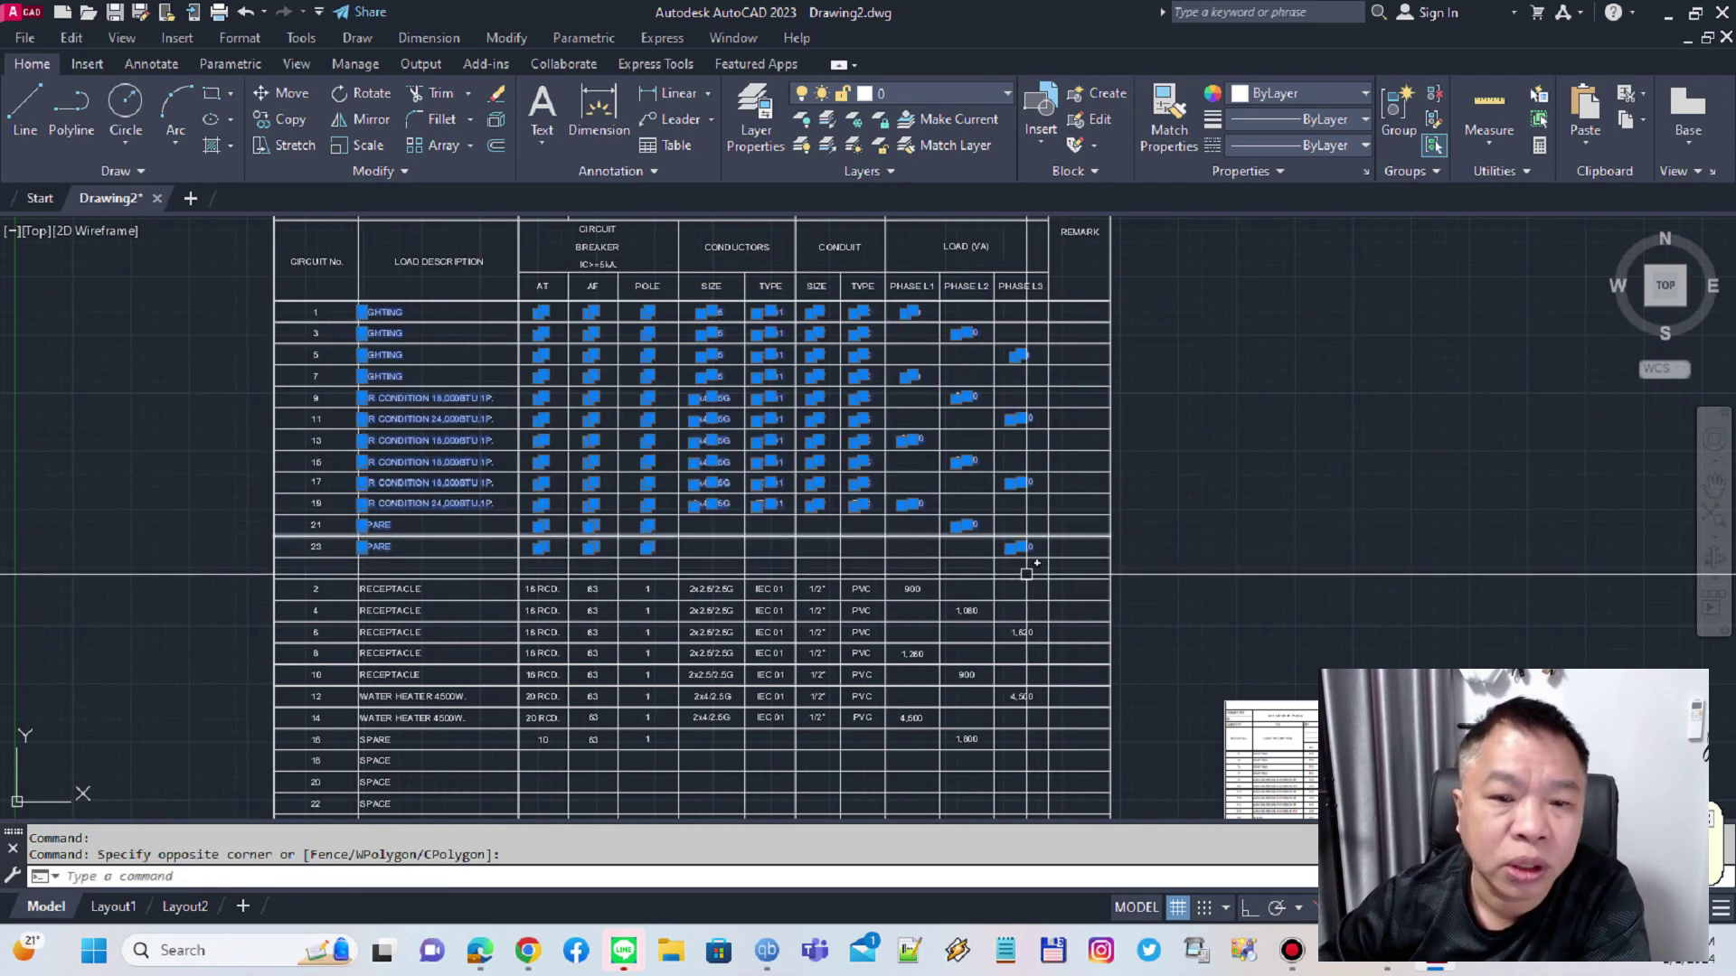
pyautogui.click(1302, 93)
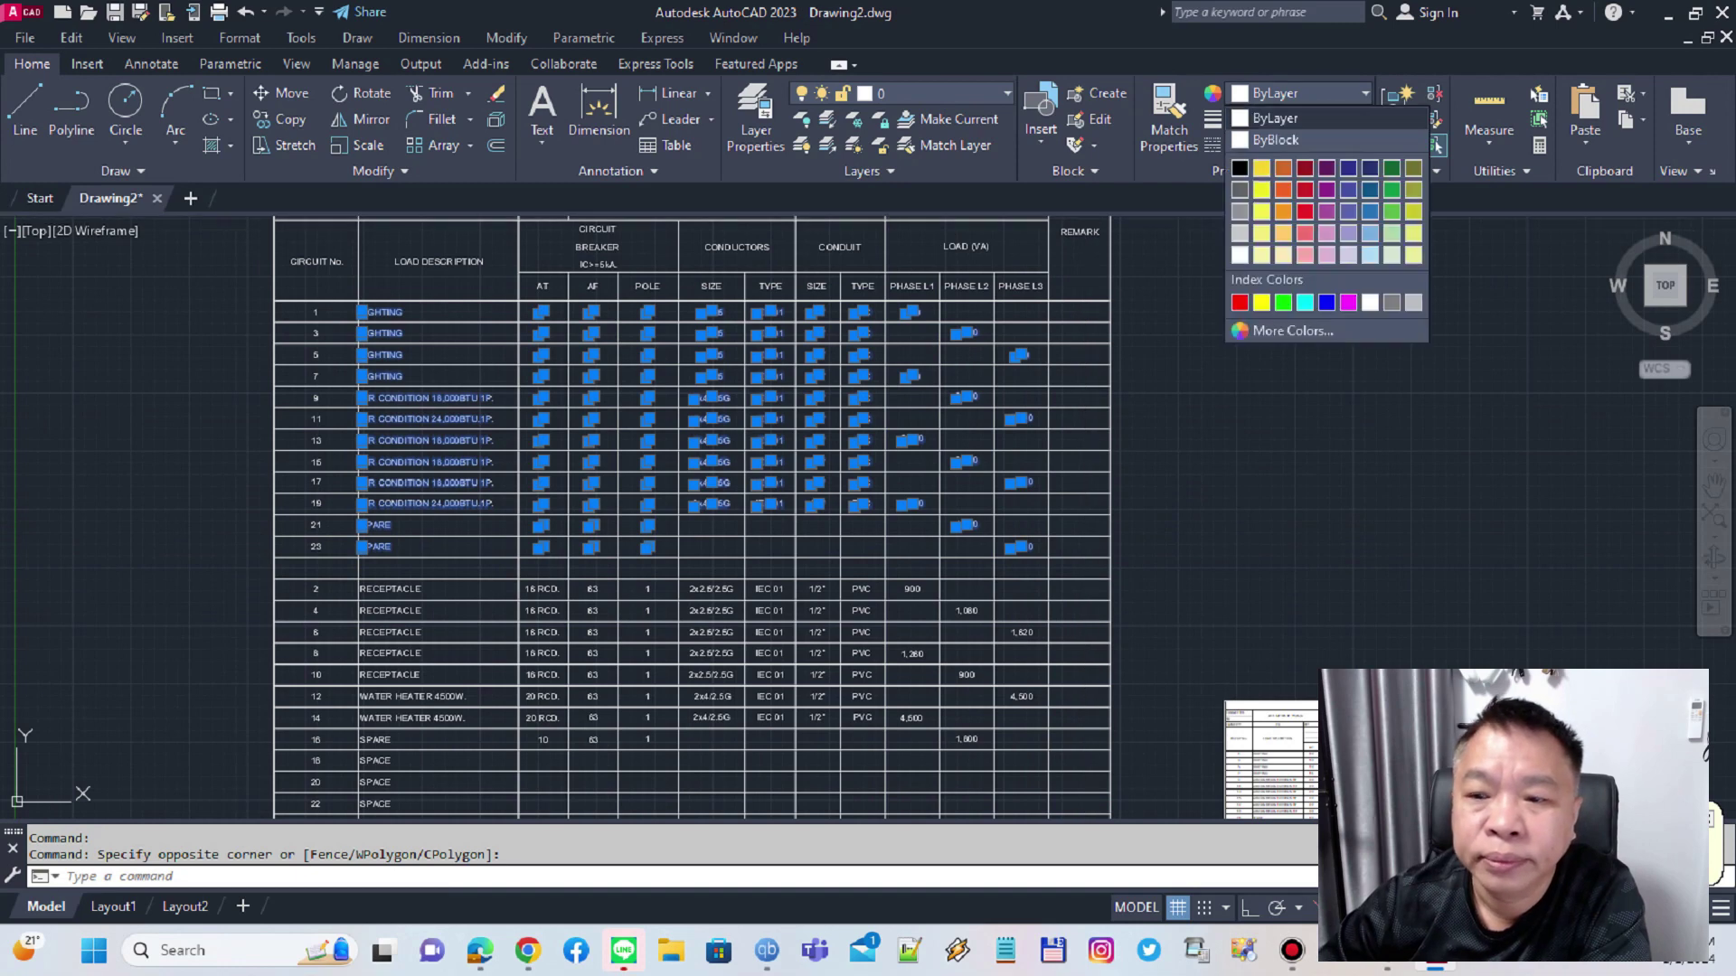
pyautogui.click(1244, 302)
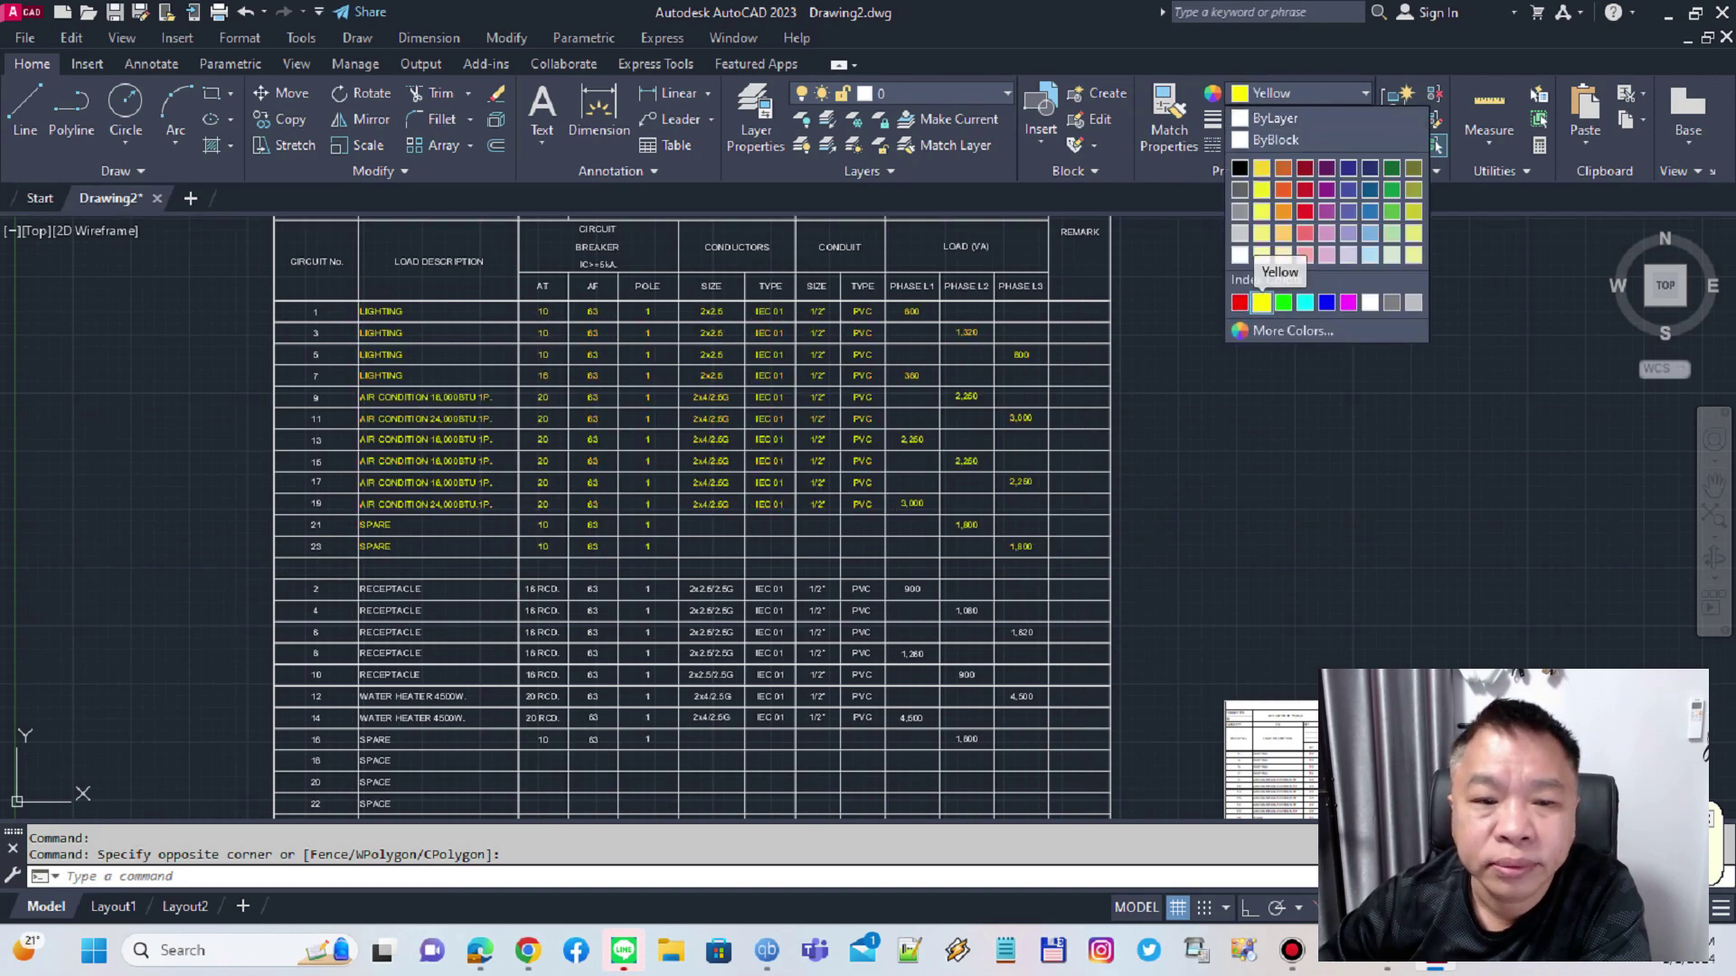
pyautogui.click(1261, 302)
pyautogui.press('Escape')
pyautogui.scroll(-3, 1085, 411)
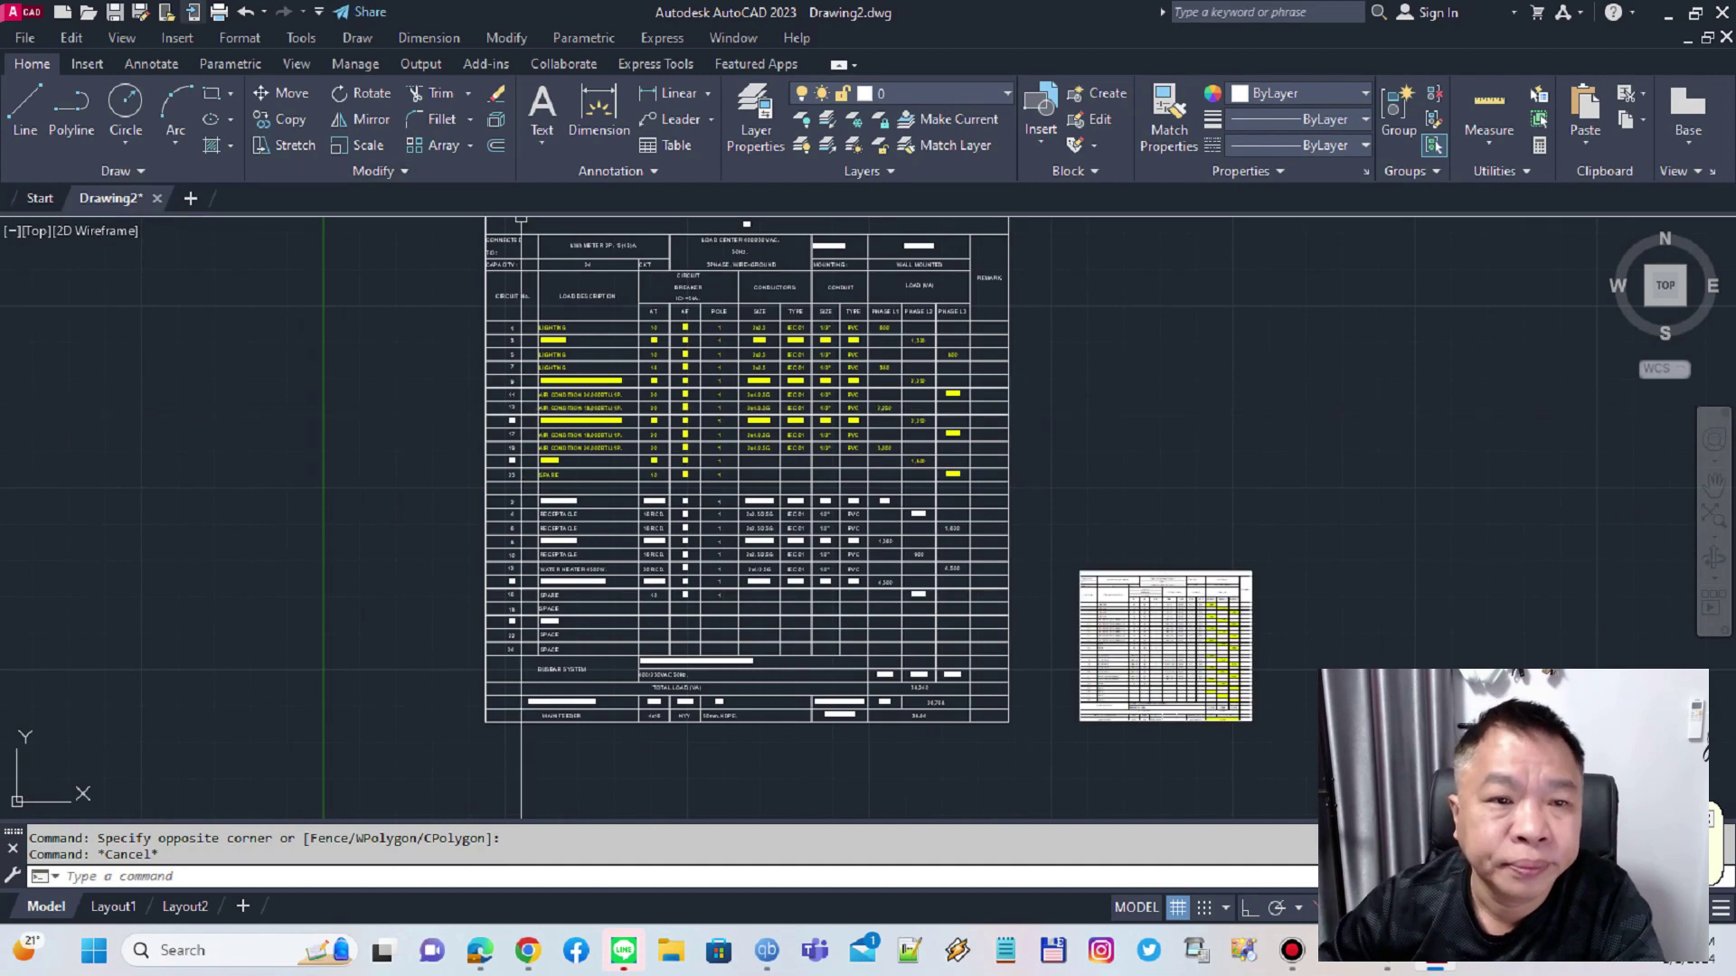
# - Undo the yellow colour change on rows 1–23, then pan to frame both tables
pyautogui.click(245, 11)
pyautogui.hotkey('ctrl', 'z')
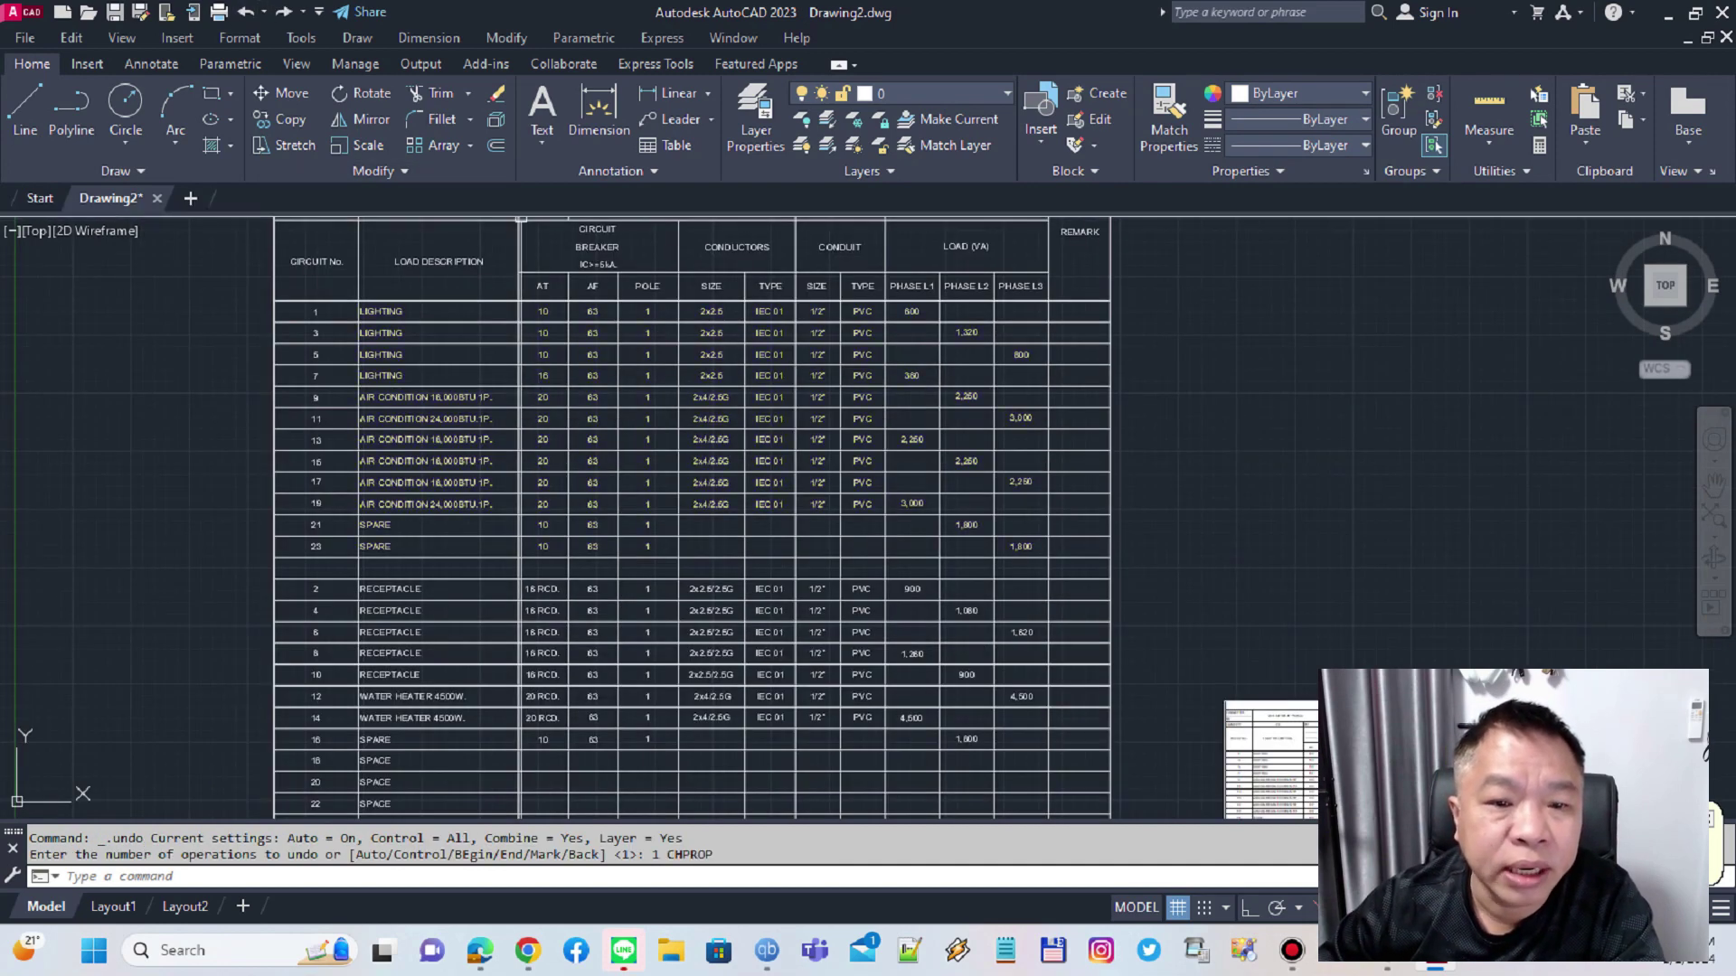
pyautogui.scroll(-5, 1256, 524)
pyautogui.moveTo(1301, 530); pyautogui.dragTo(992, 456, button='middle')
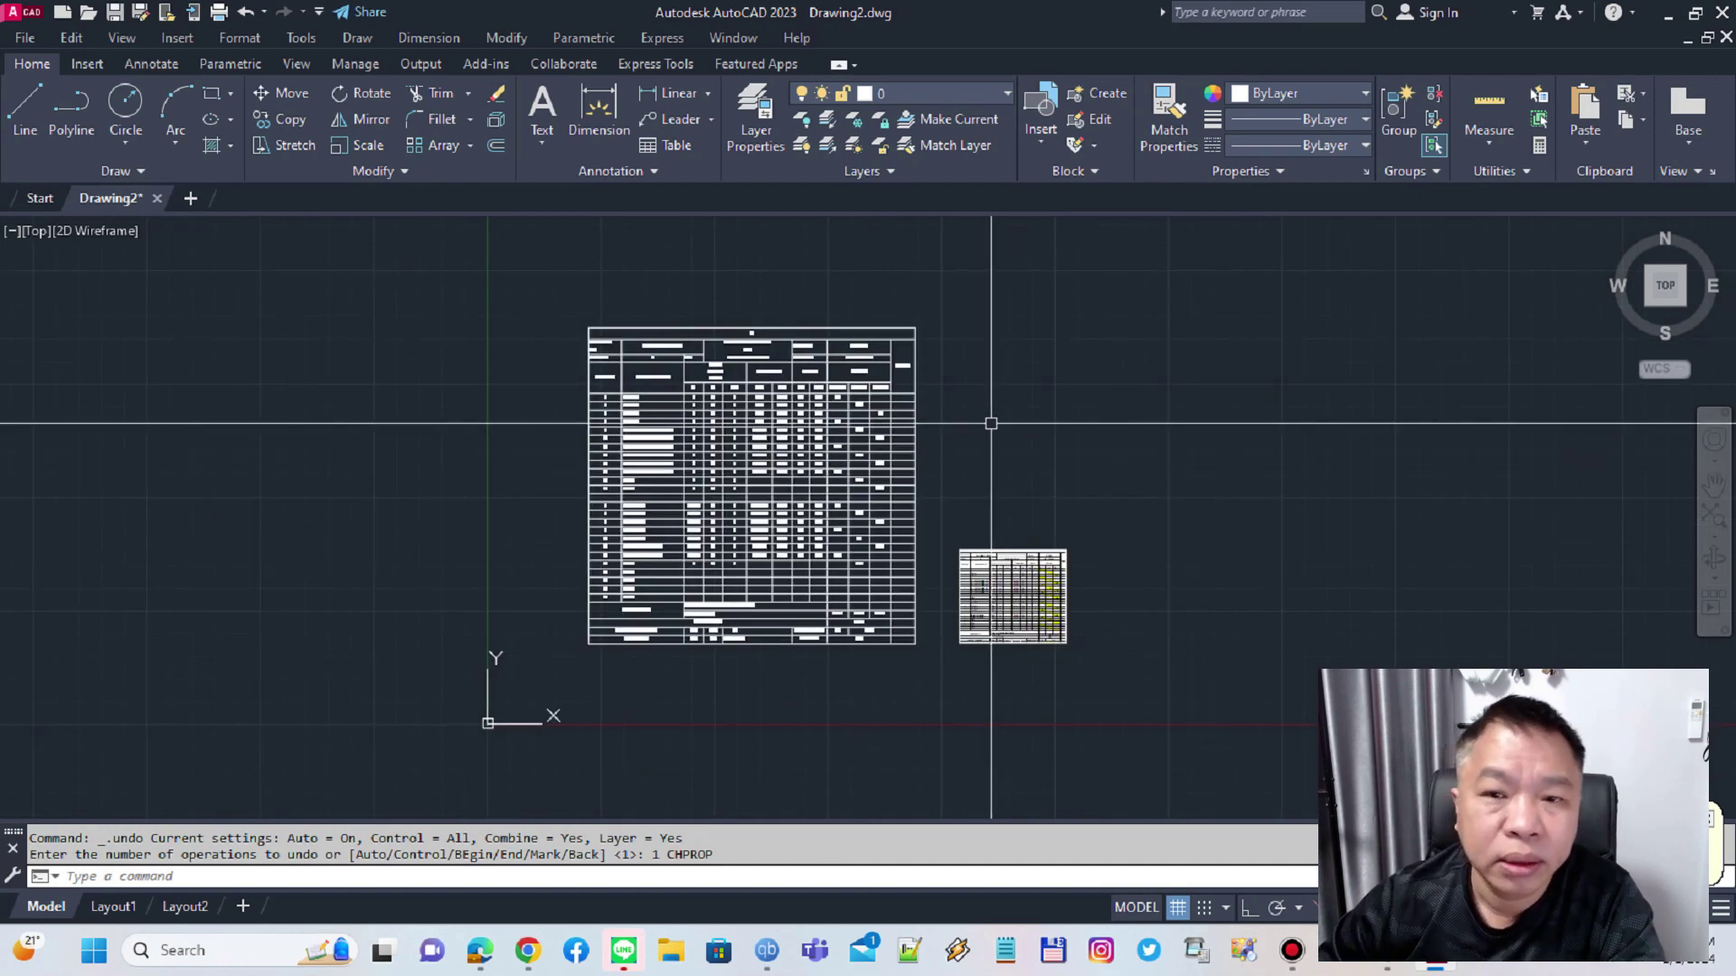
pyautogui.moveTo(1247, 498)
pyautogui.mouseDown(button='middle')
pyautogui.moveTo(1110, 455)
pyautogui.moveTo(1046, 477)
pyautogui.mouseUp(button='middle')
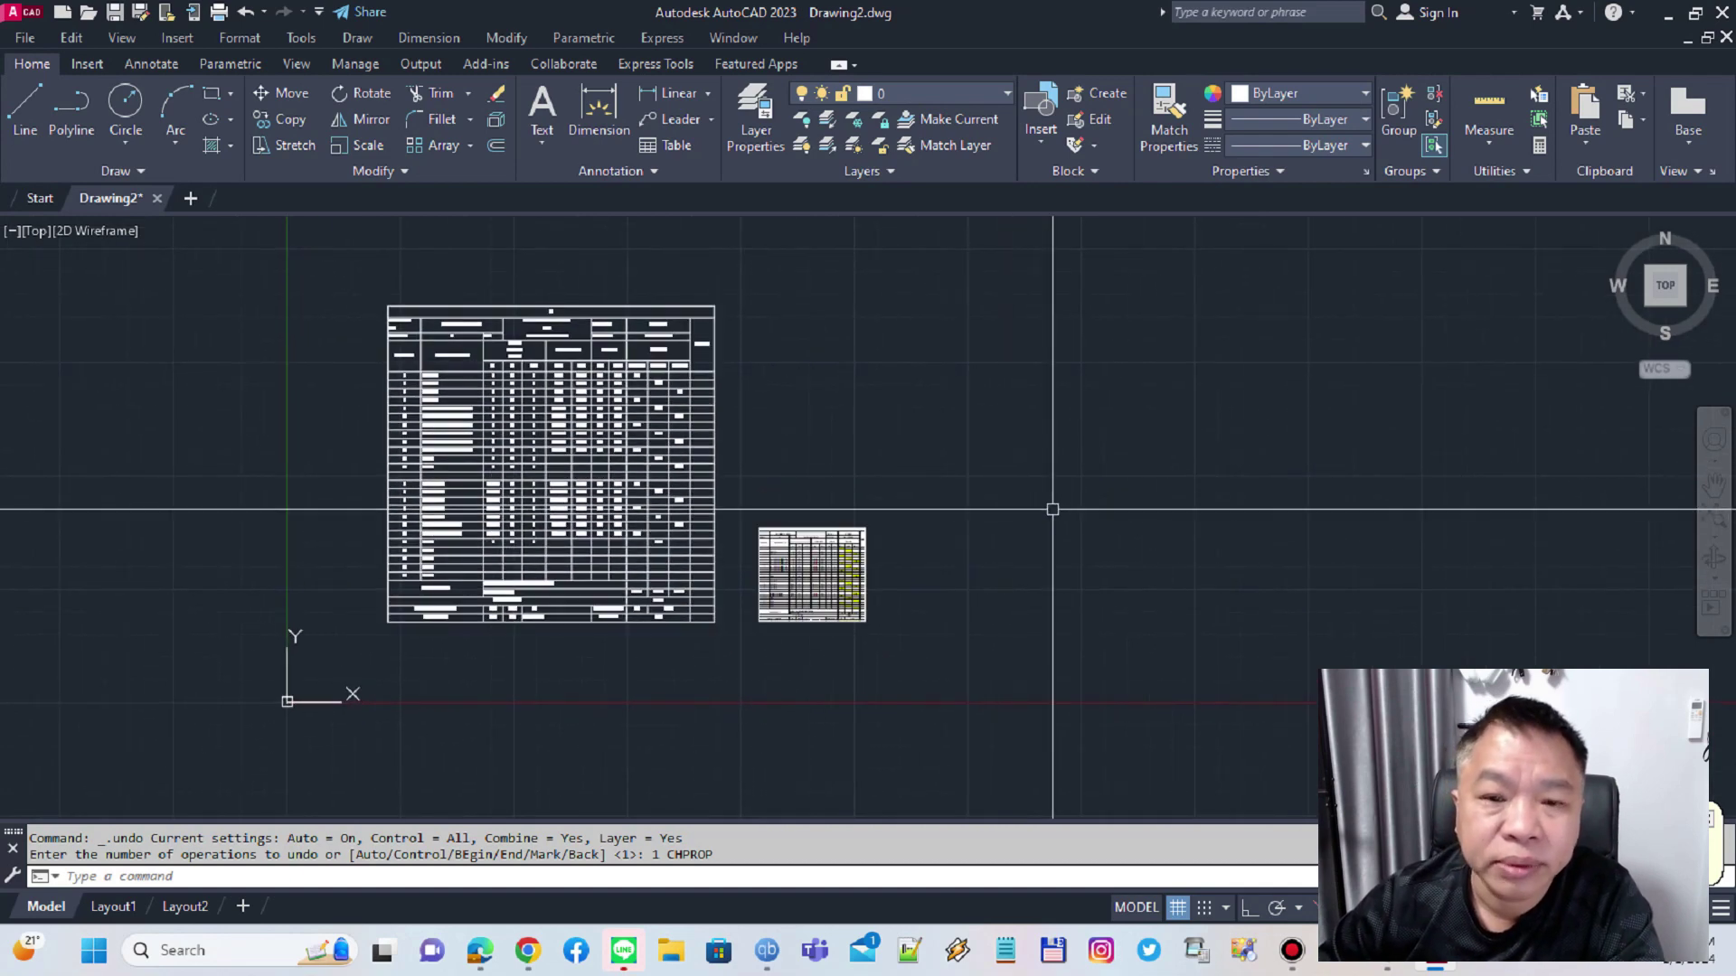
# - In Excel, define the LC sheet's print area
pyautogui.hotkey('alt', 'Tab')
pyautogui.scroll(-3, 633, 542)
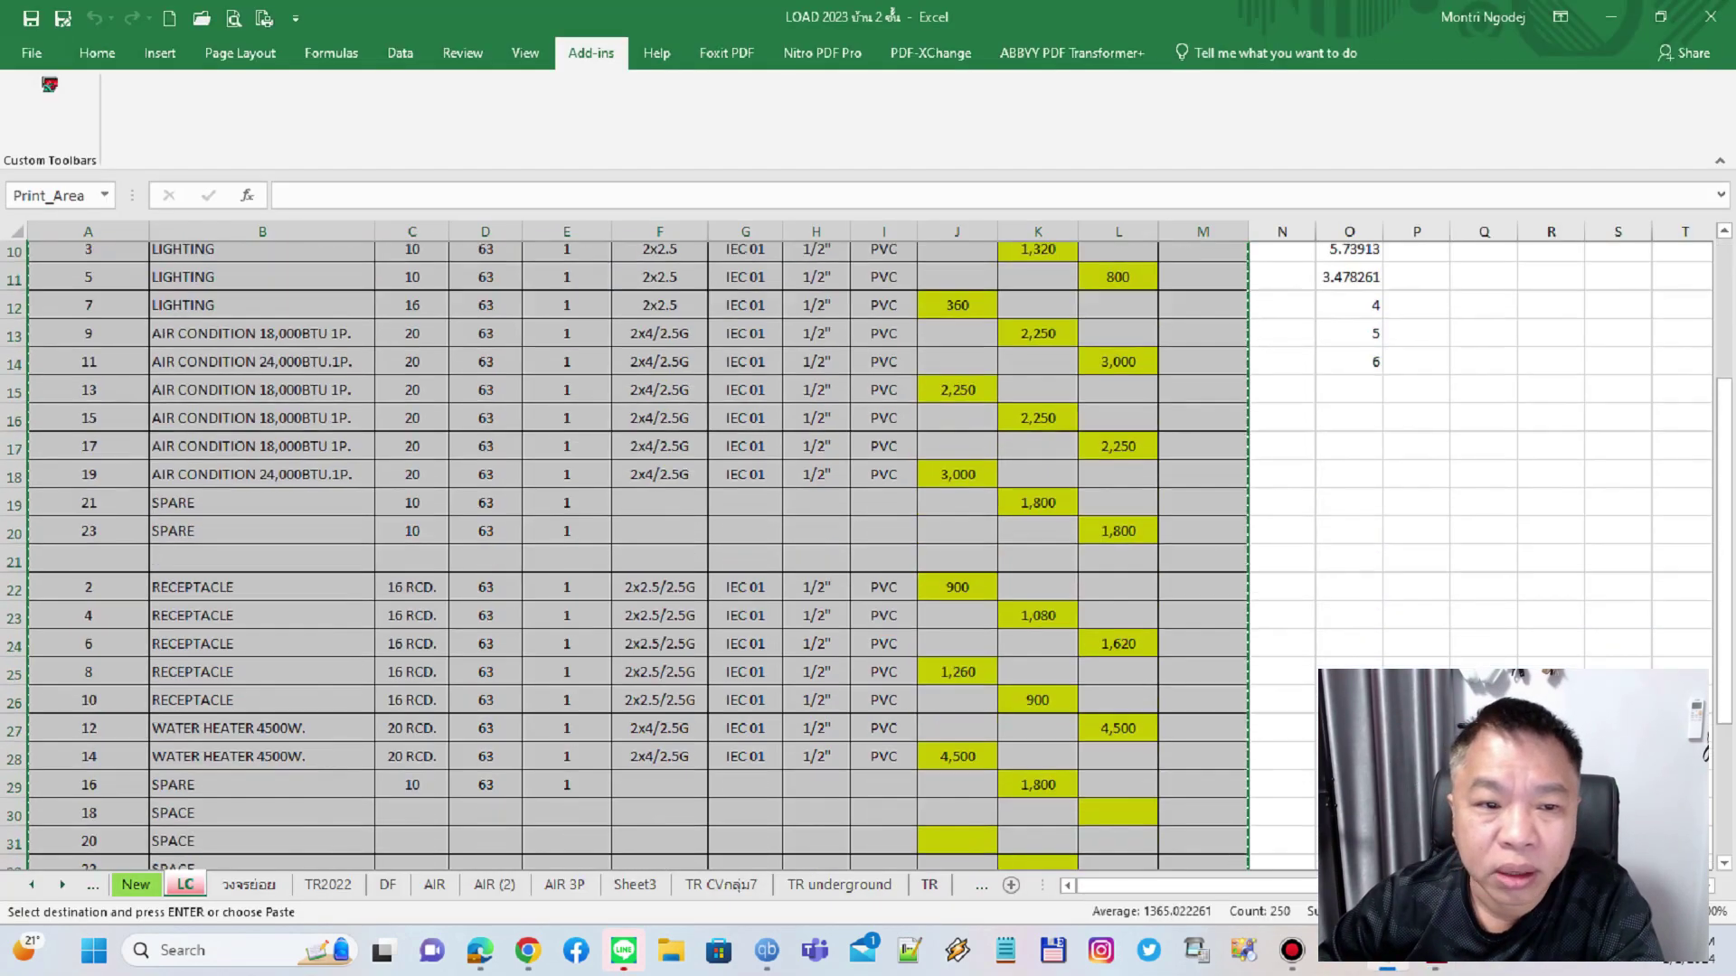
pyautogui.scroll(-3, 633, 542)
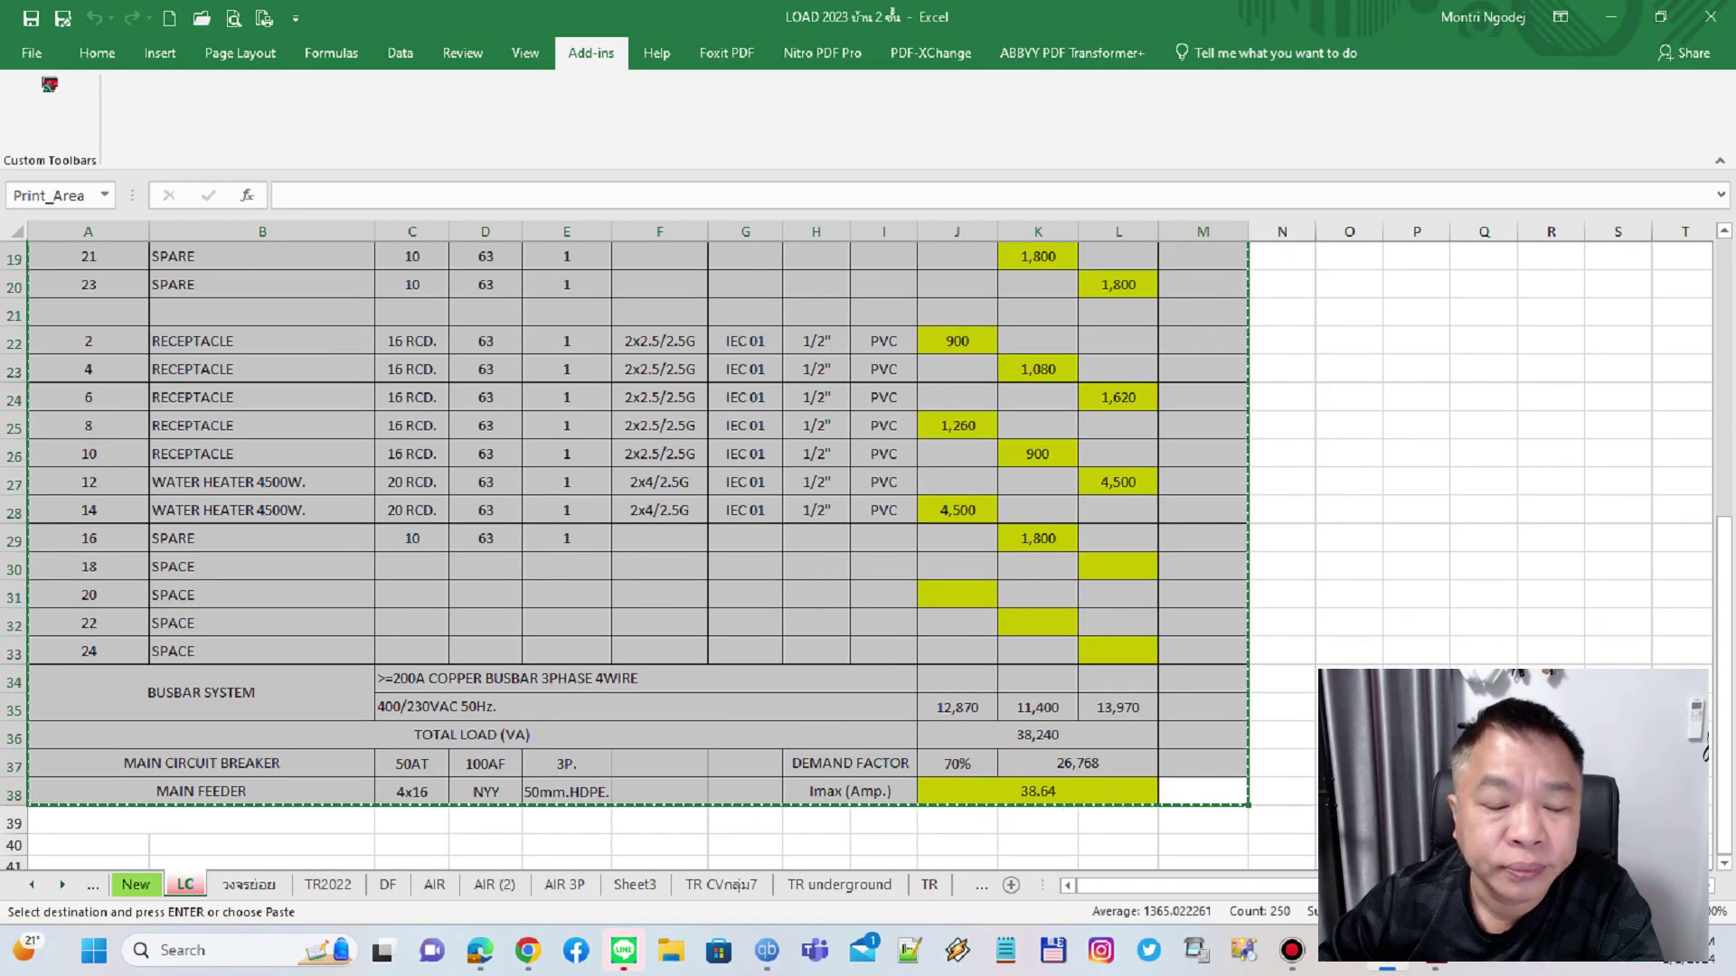
pyautogui.scroll(5, 633, 542)
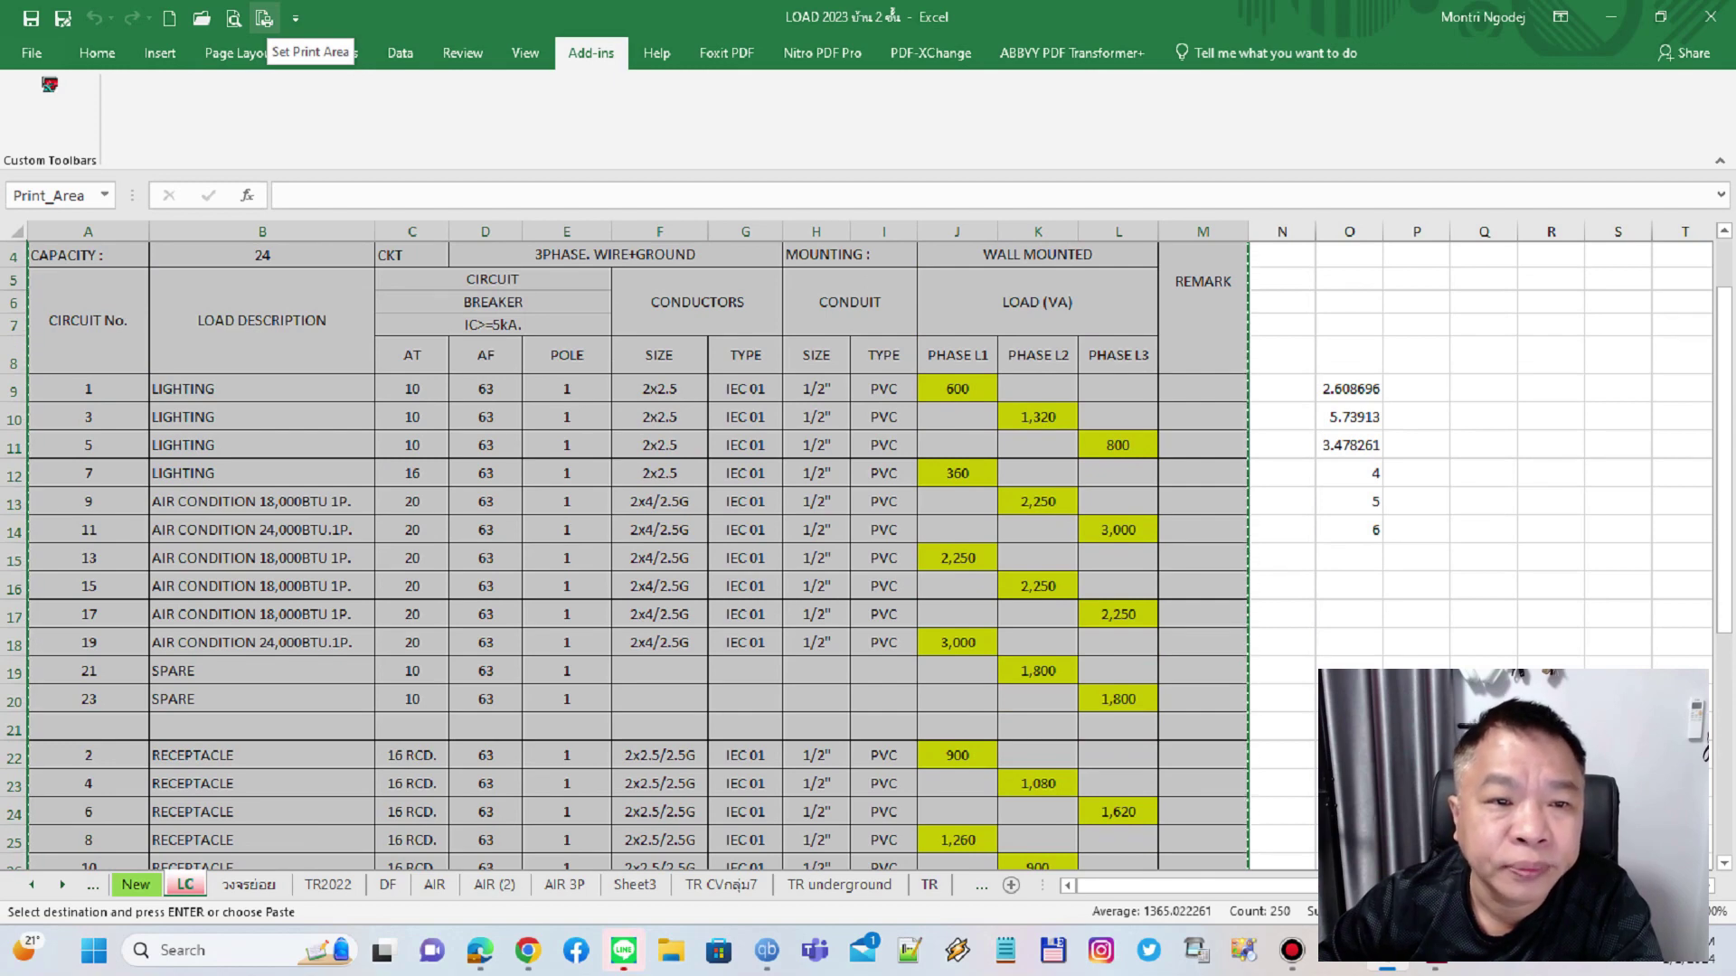
pyautogui.click(264, 18)
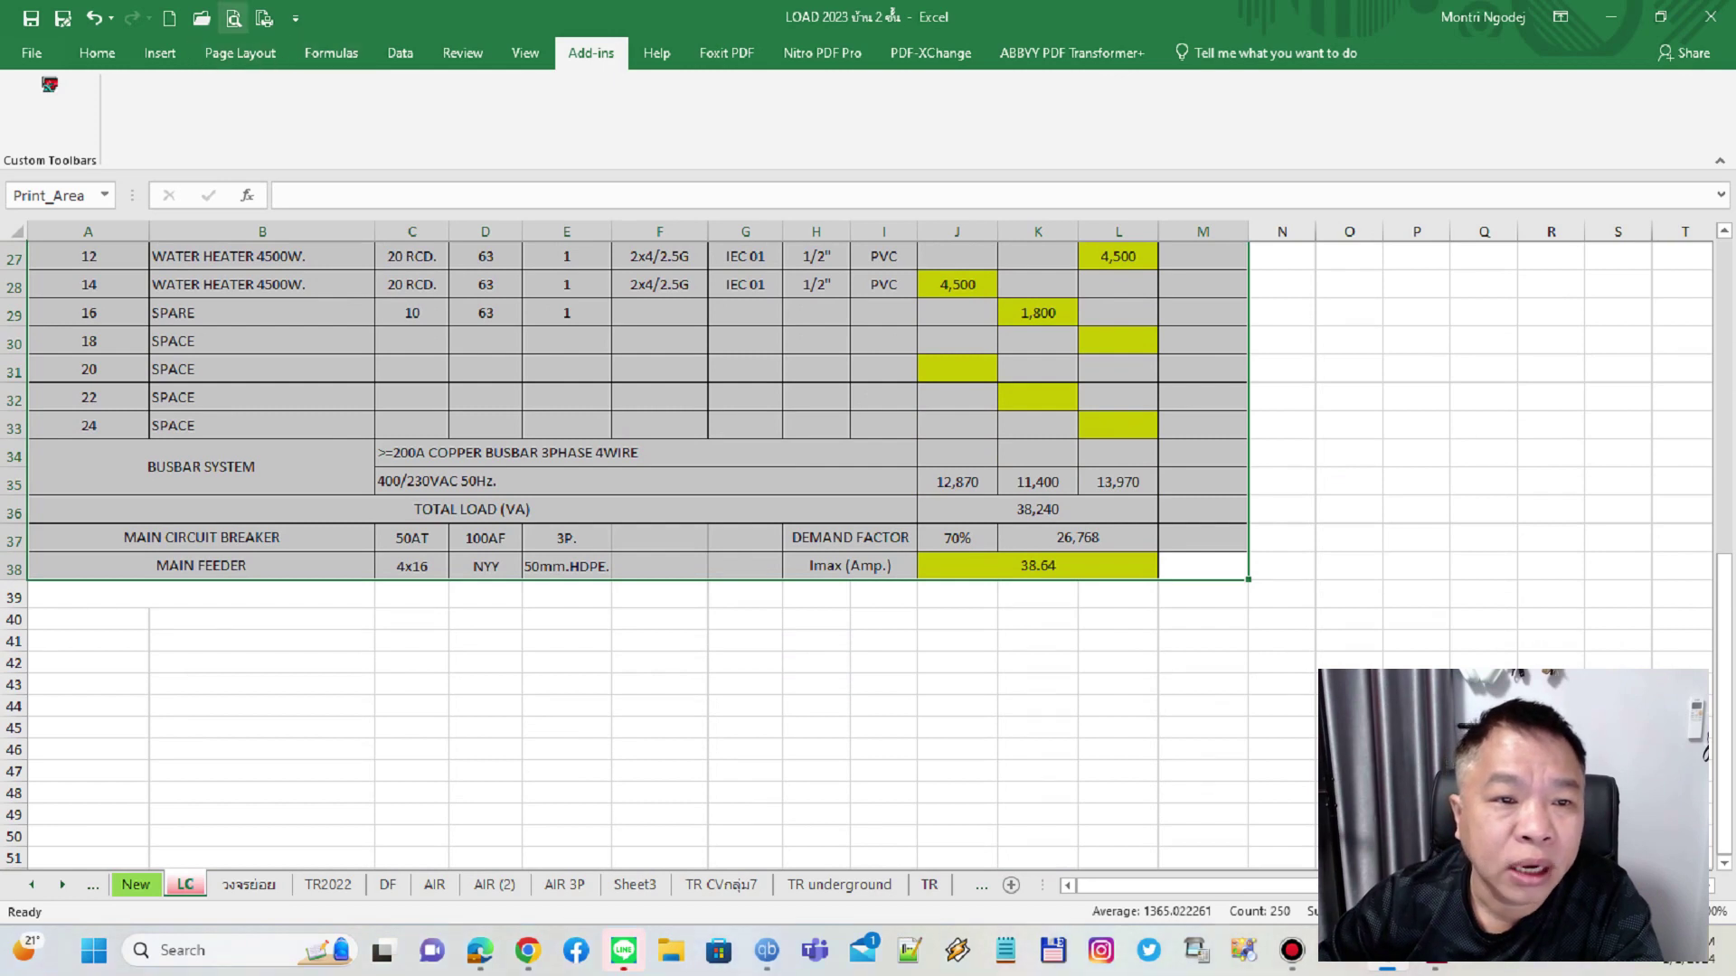
# - Print the LC sheet with Foxit PDF Editor Printer, saving the PDF to the Desktop
pyautogui.click(233, 18)
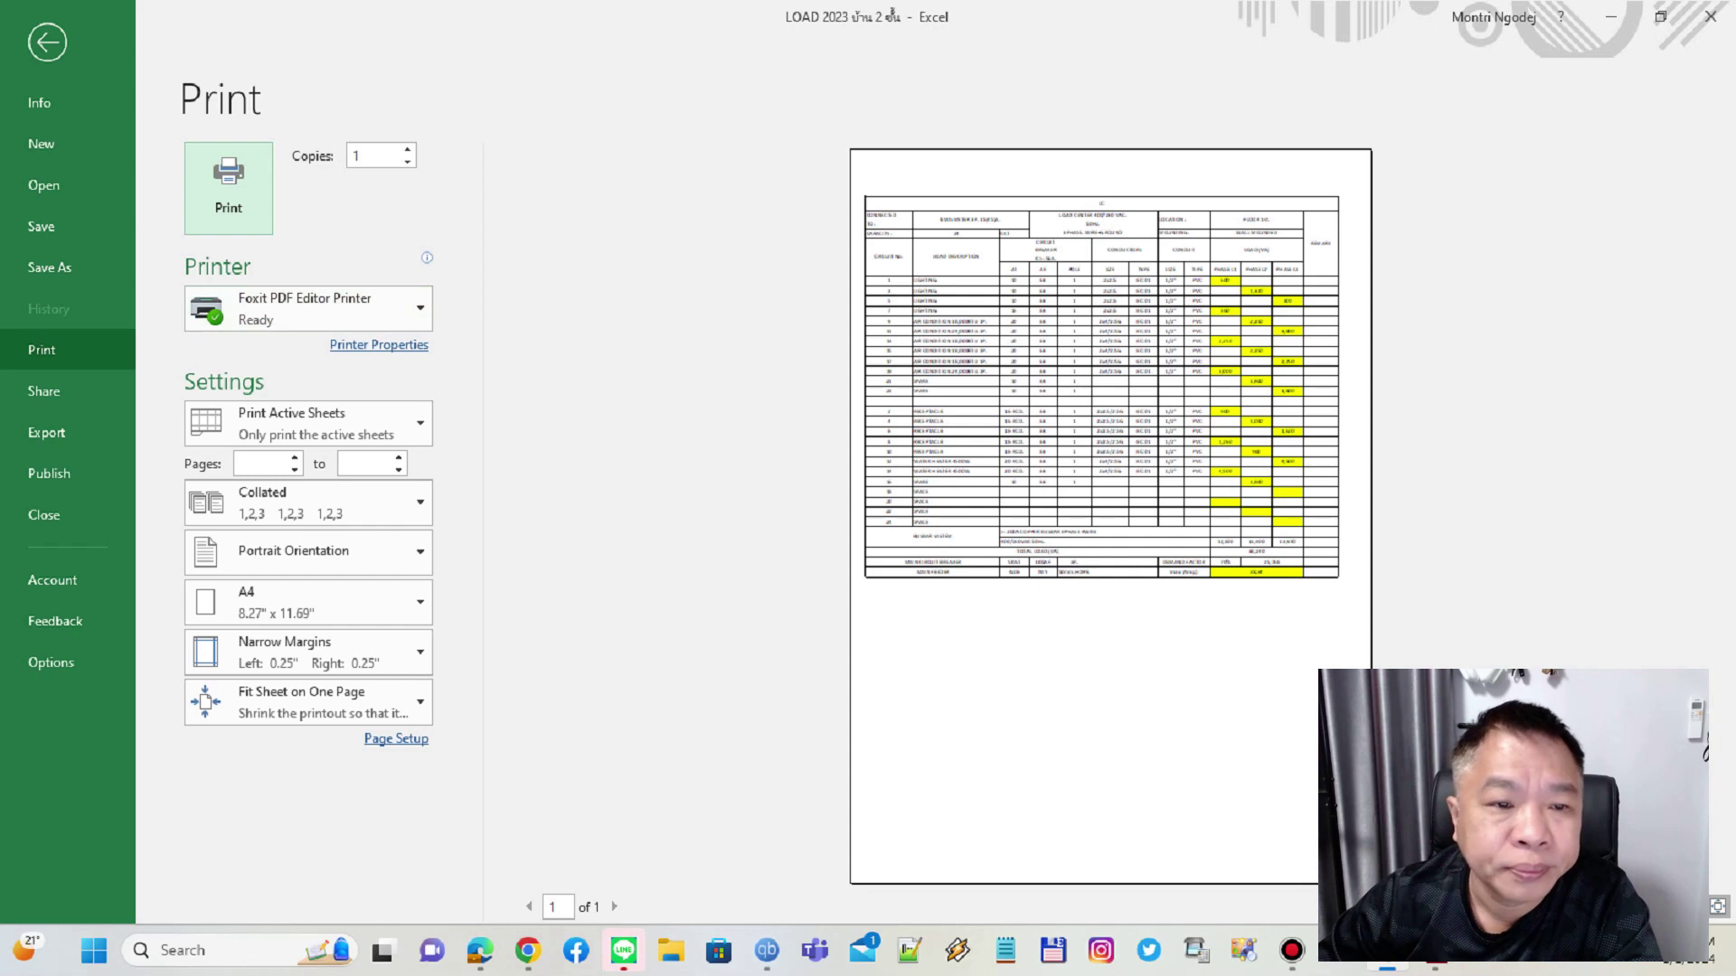
pyautogui.click(308, 308)
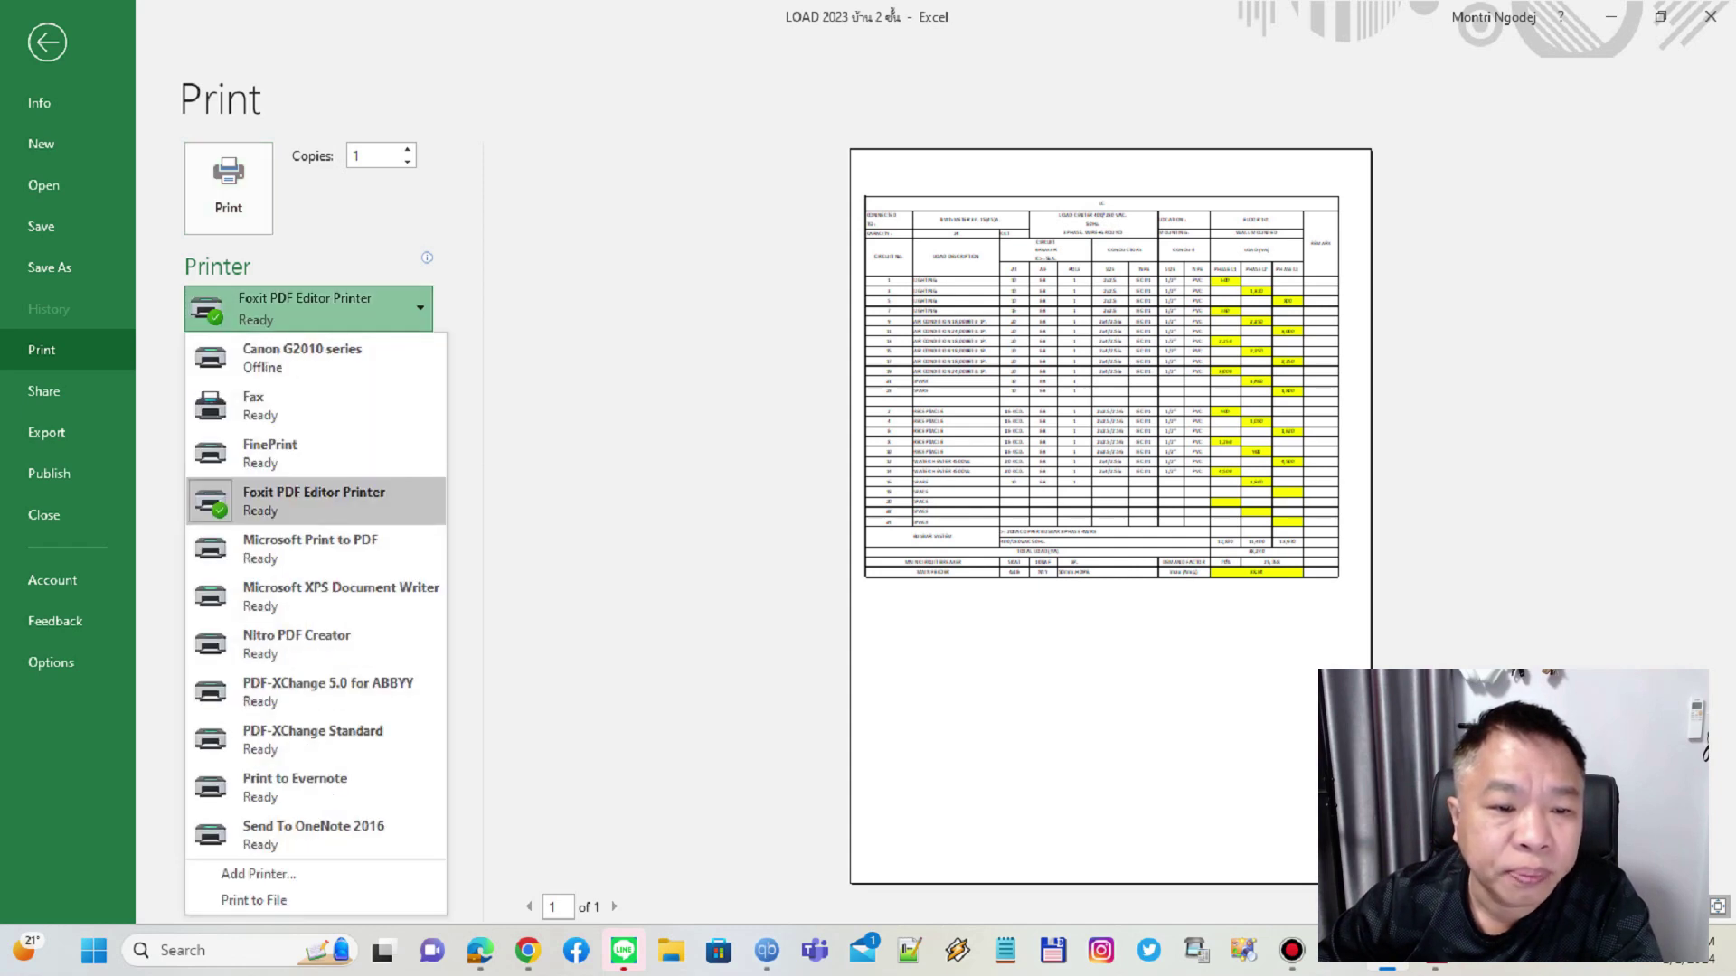
pyautogui.press('Down')
pyautogui.press('Up')
pyautogui.press('Up')
pyautogui.press('Escape')
pyautogui.click(227, 188)
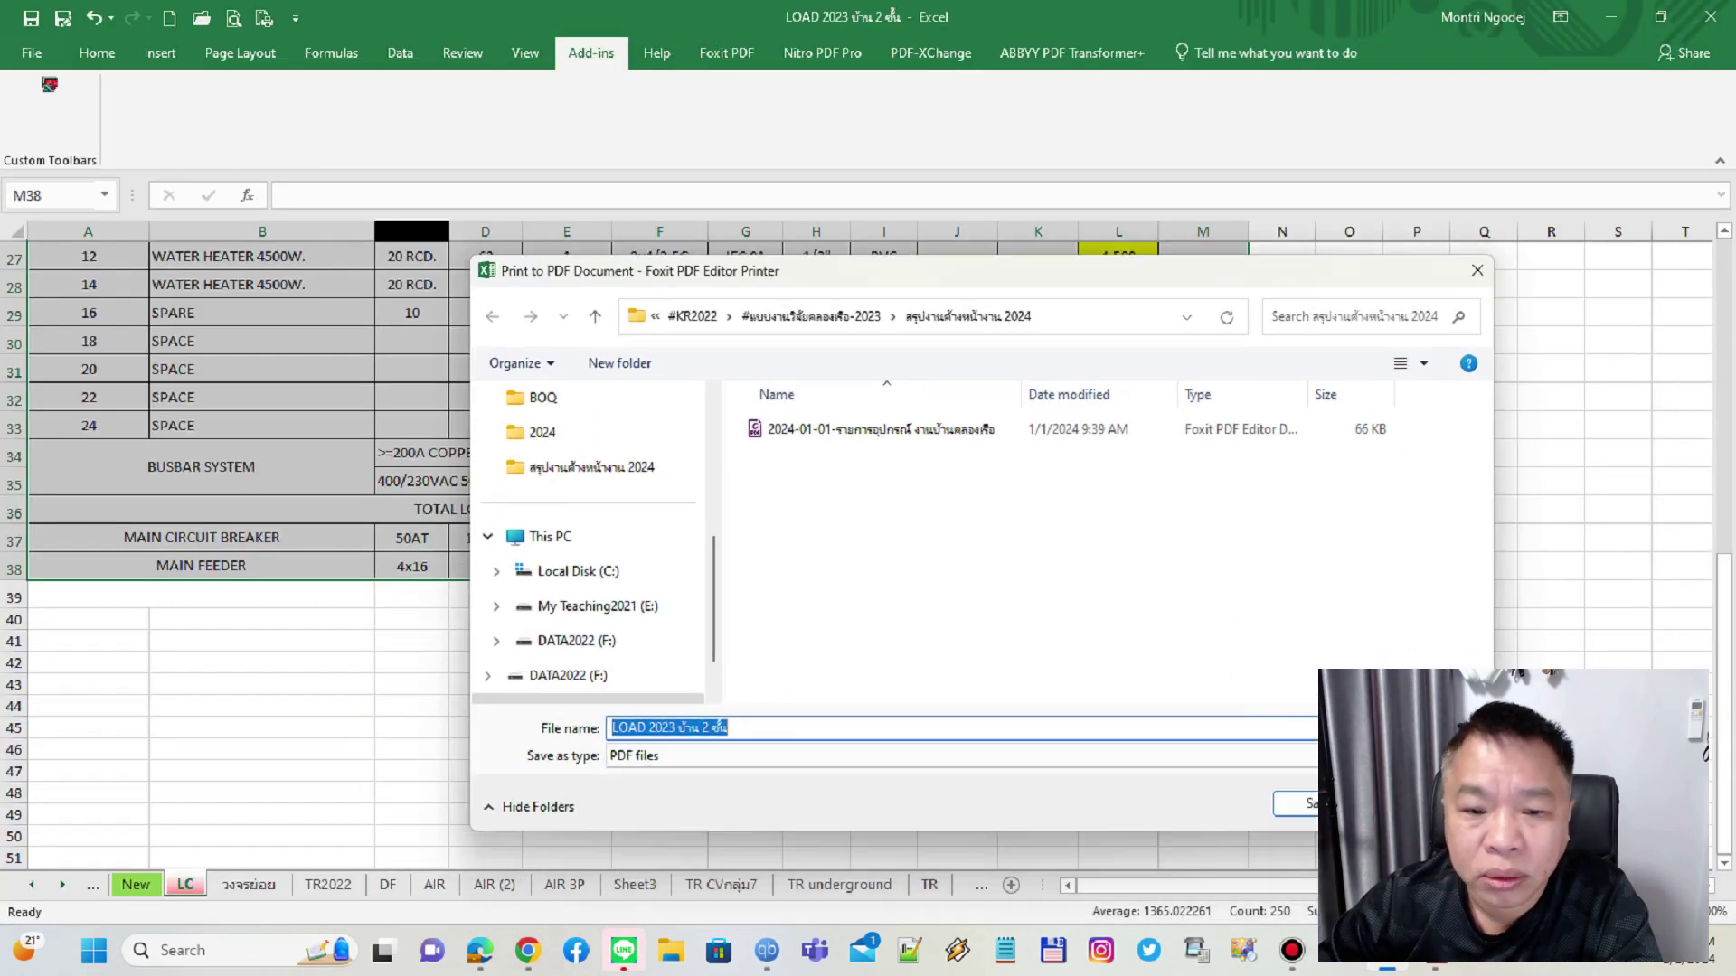
pyautogui.scroll(3, 588, 542)
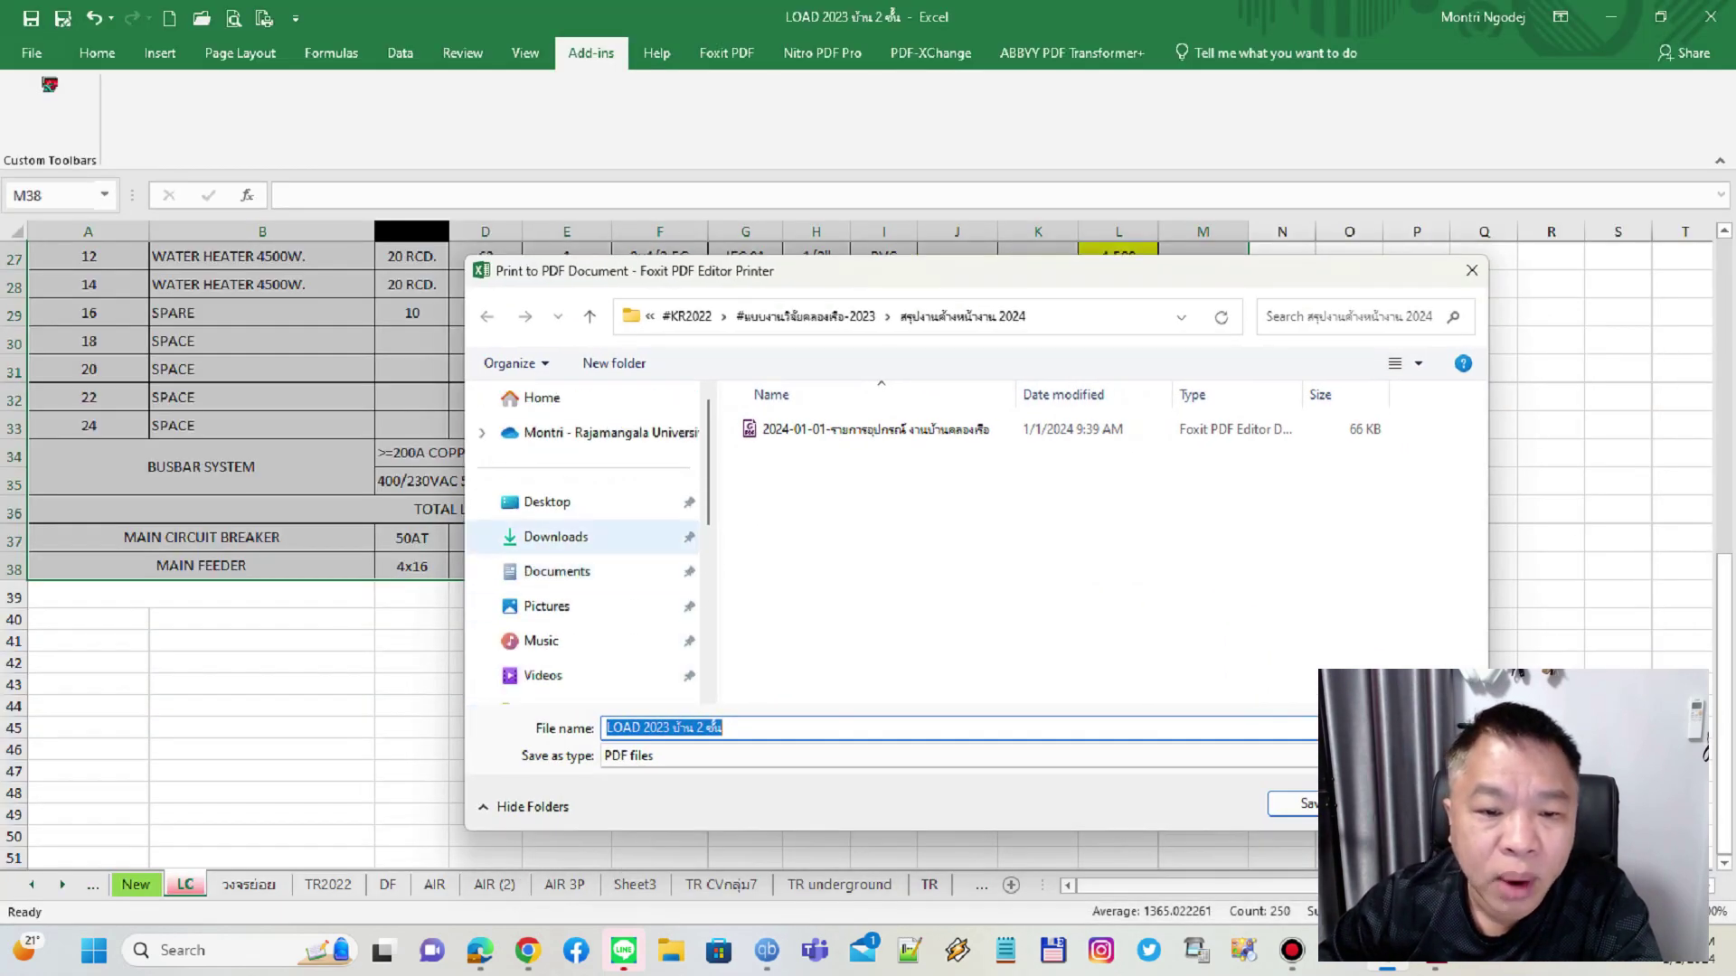
pyautogui.click(547, 502)
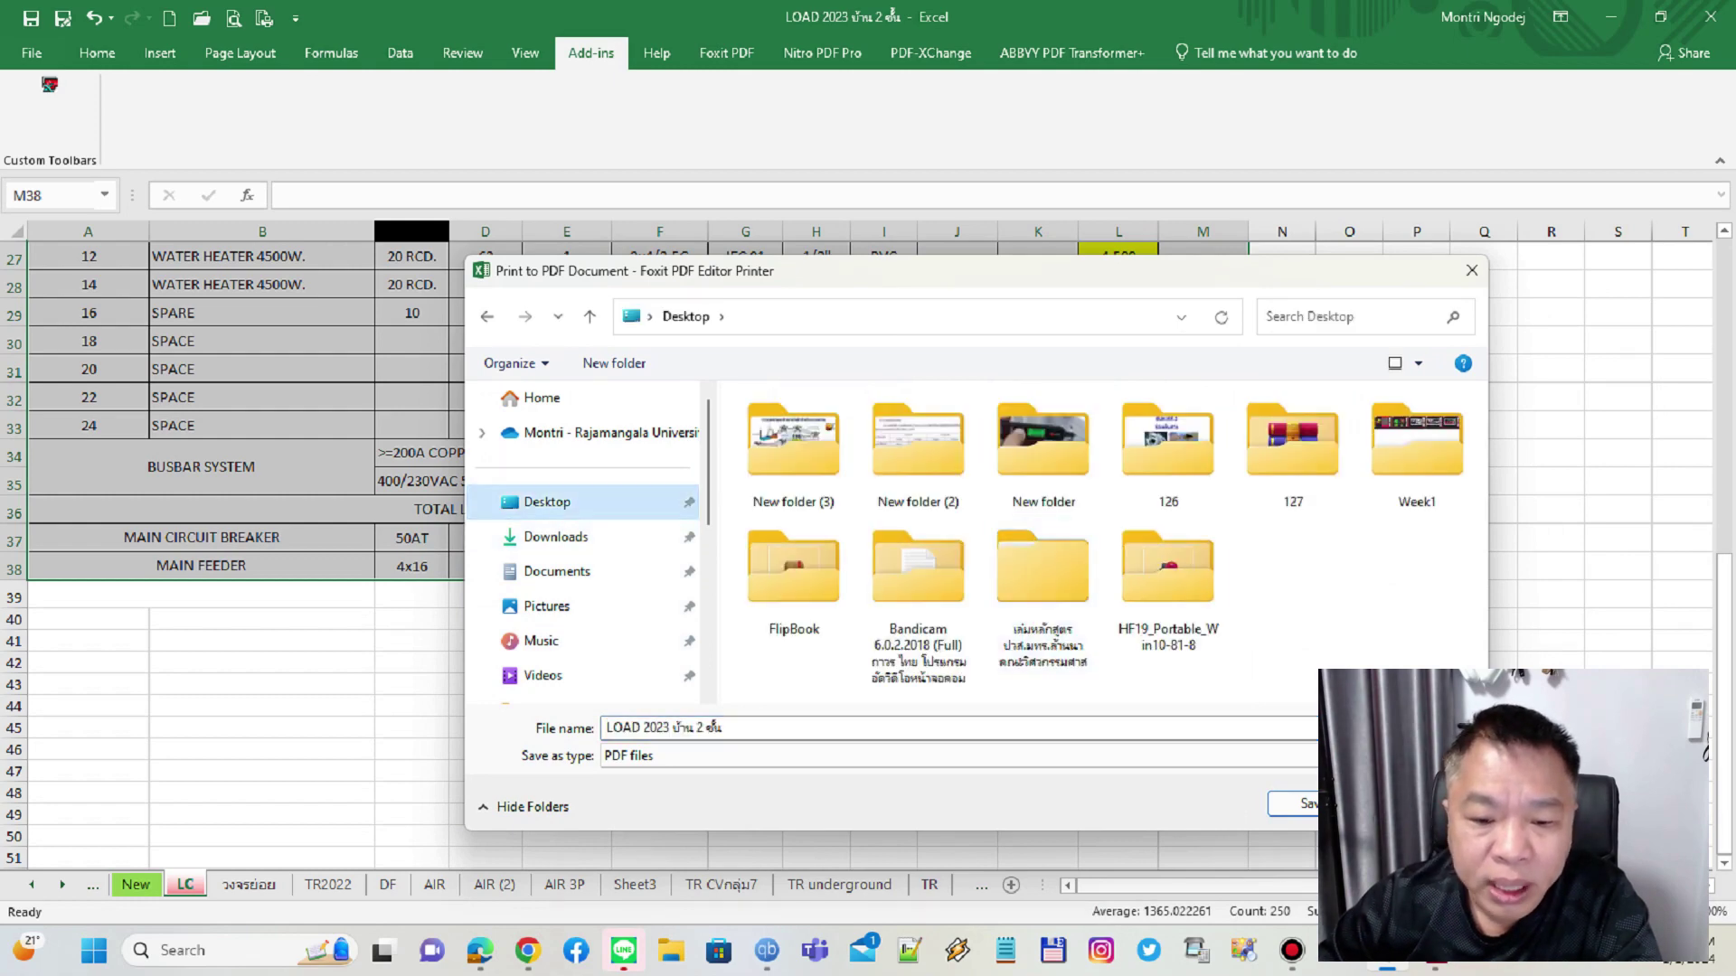
pyautogui.press('Return')
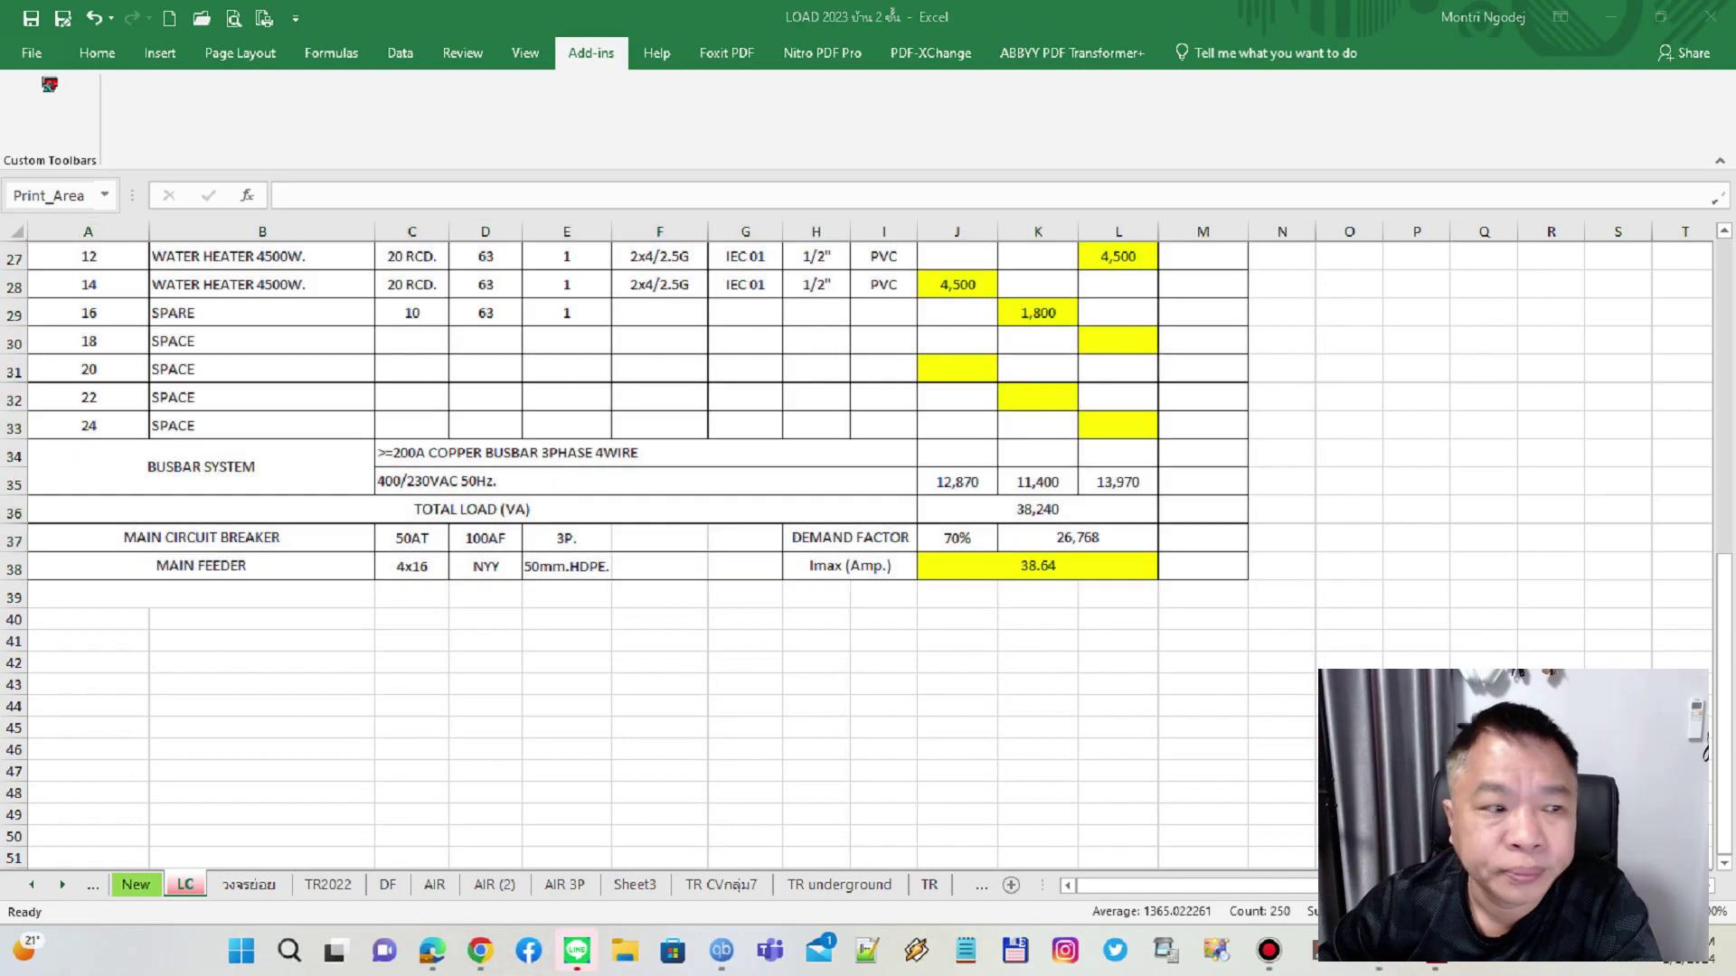
# - Maximize the LOAD 2023 PDF in Foxit, scroll through its single page, then return to AutoCAD
pyautogui.moveTo(687, 203); pyautogui.dragTo(740, 207)
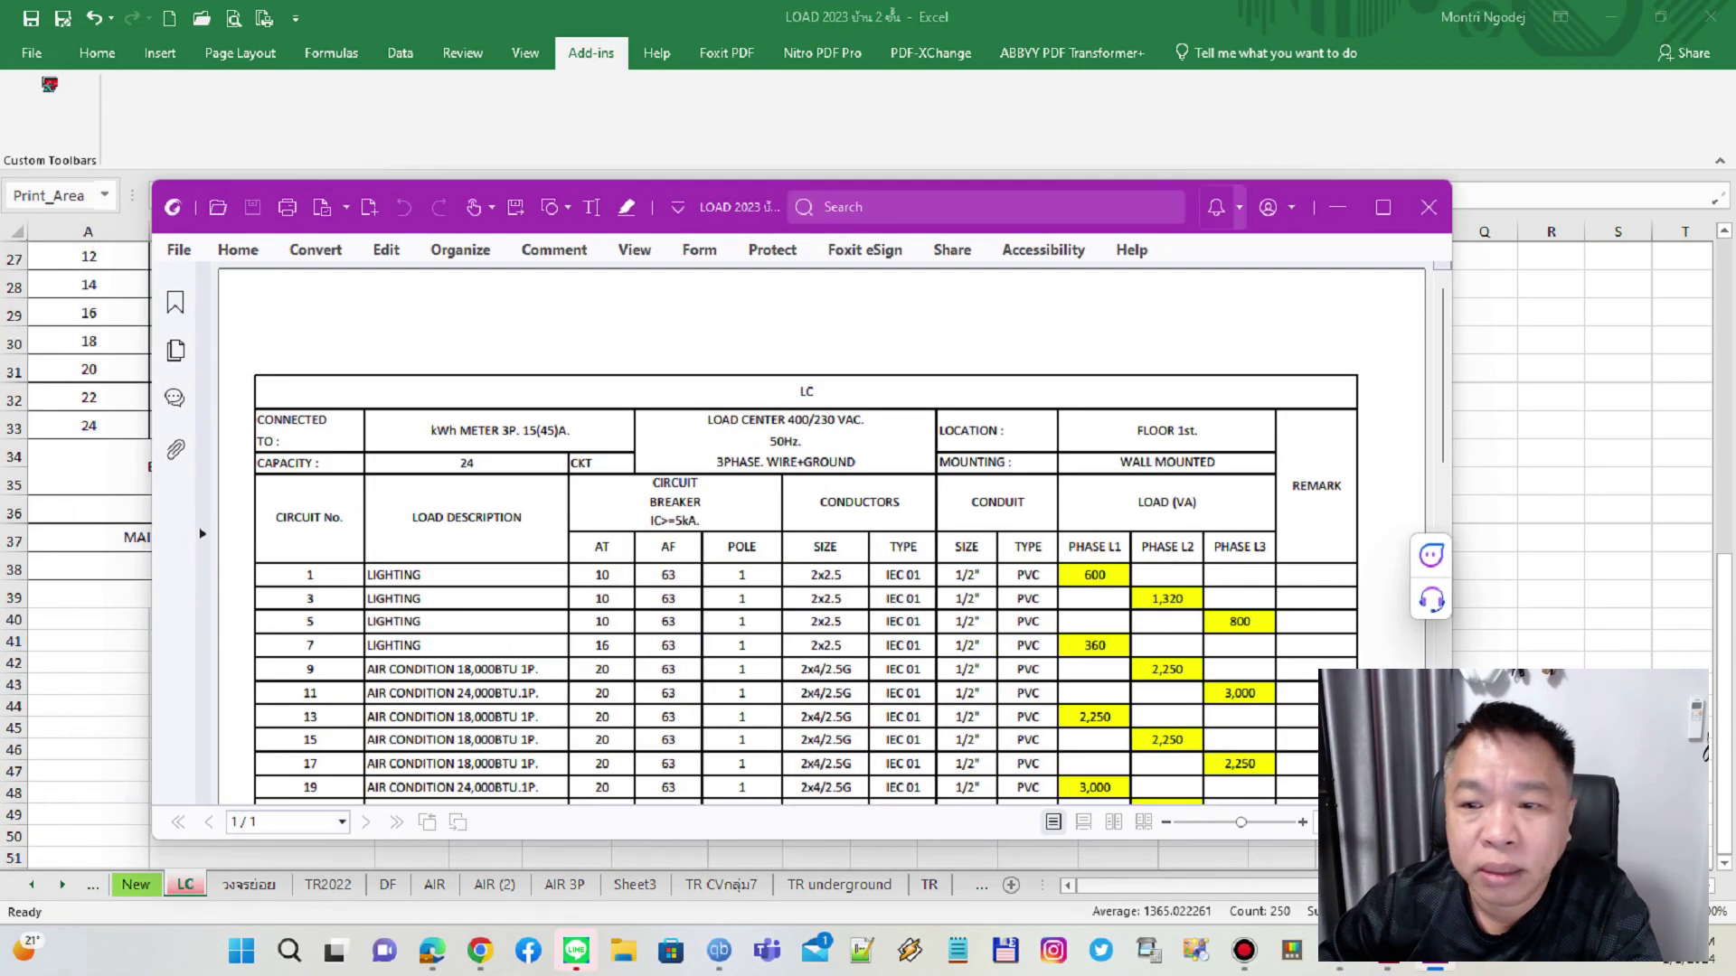
pyautogui.click(1383, 207)
pyautogui.scroll(-3, 867, 488)
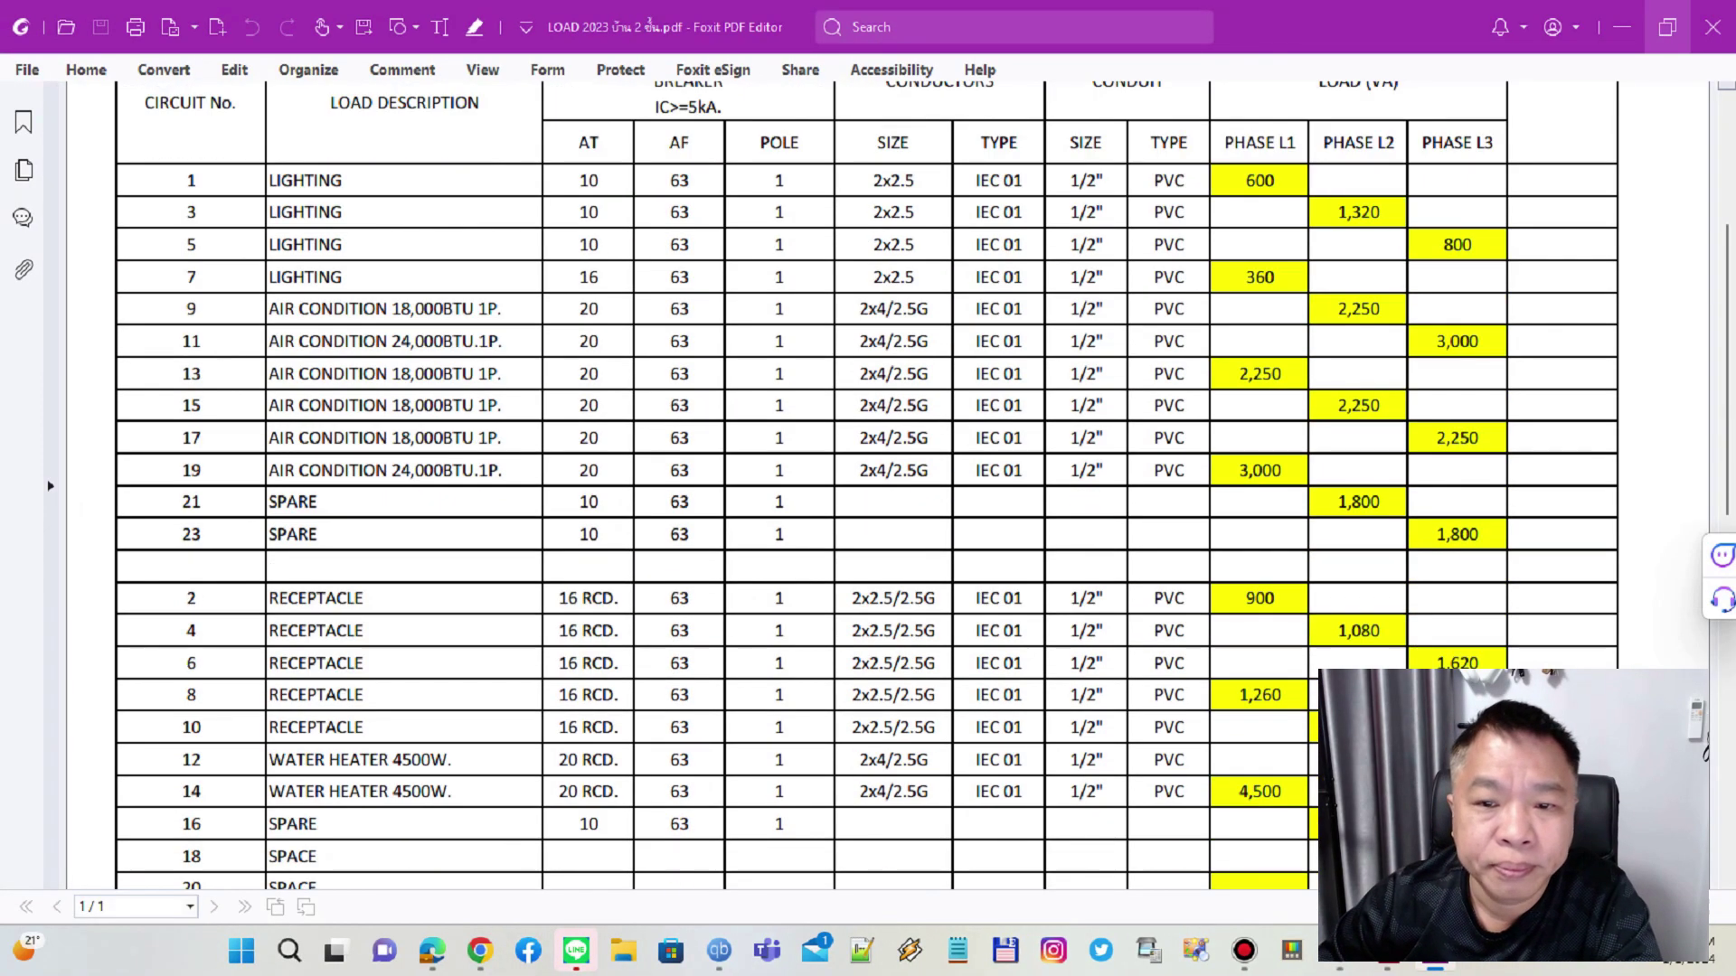
pyautogui.scroll(-4, 868, 488)
pyautogui.scroll(-4, 868, 488)
pyautogui.scroll(6, 868, 488)
pyautogui.scroll(4, 868, 488)
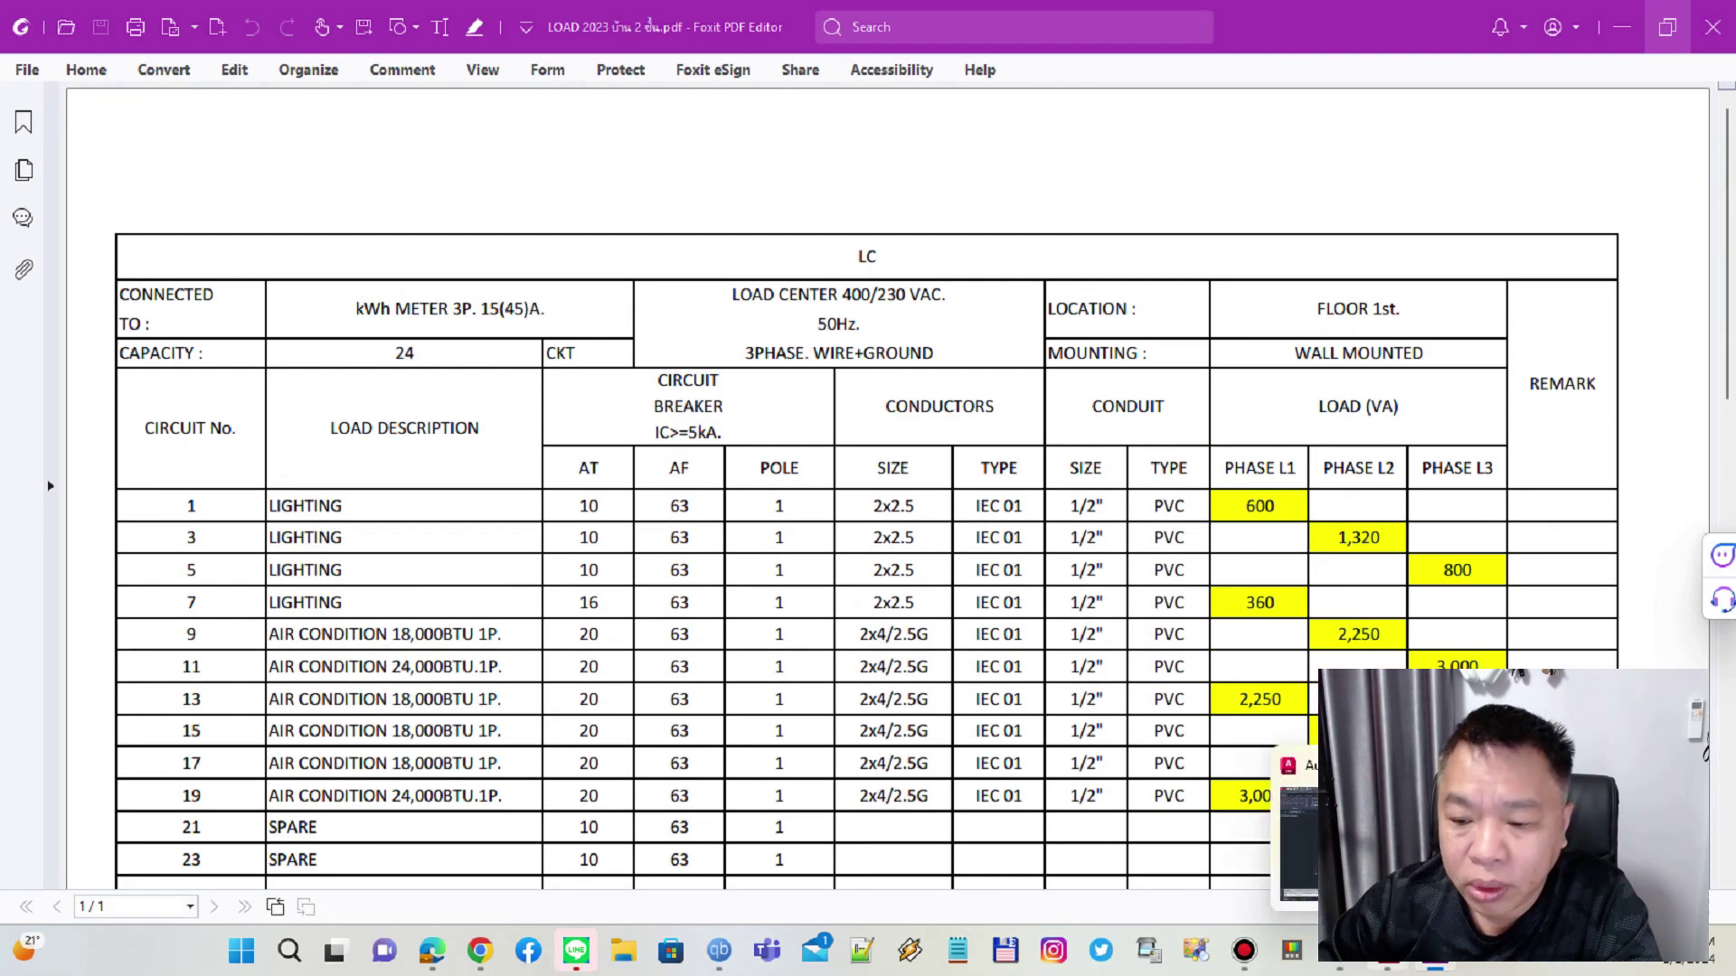
pyautogui.click(1432, 950)
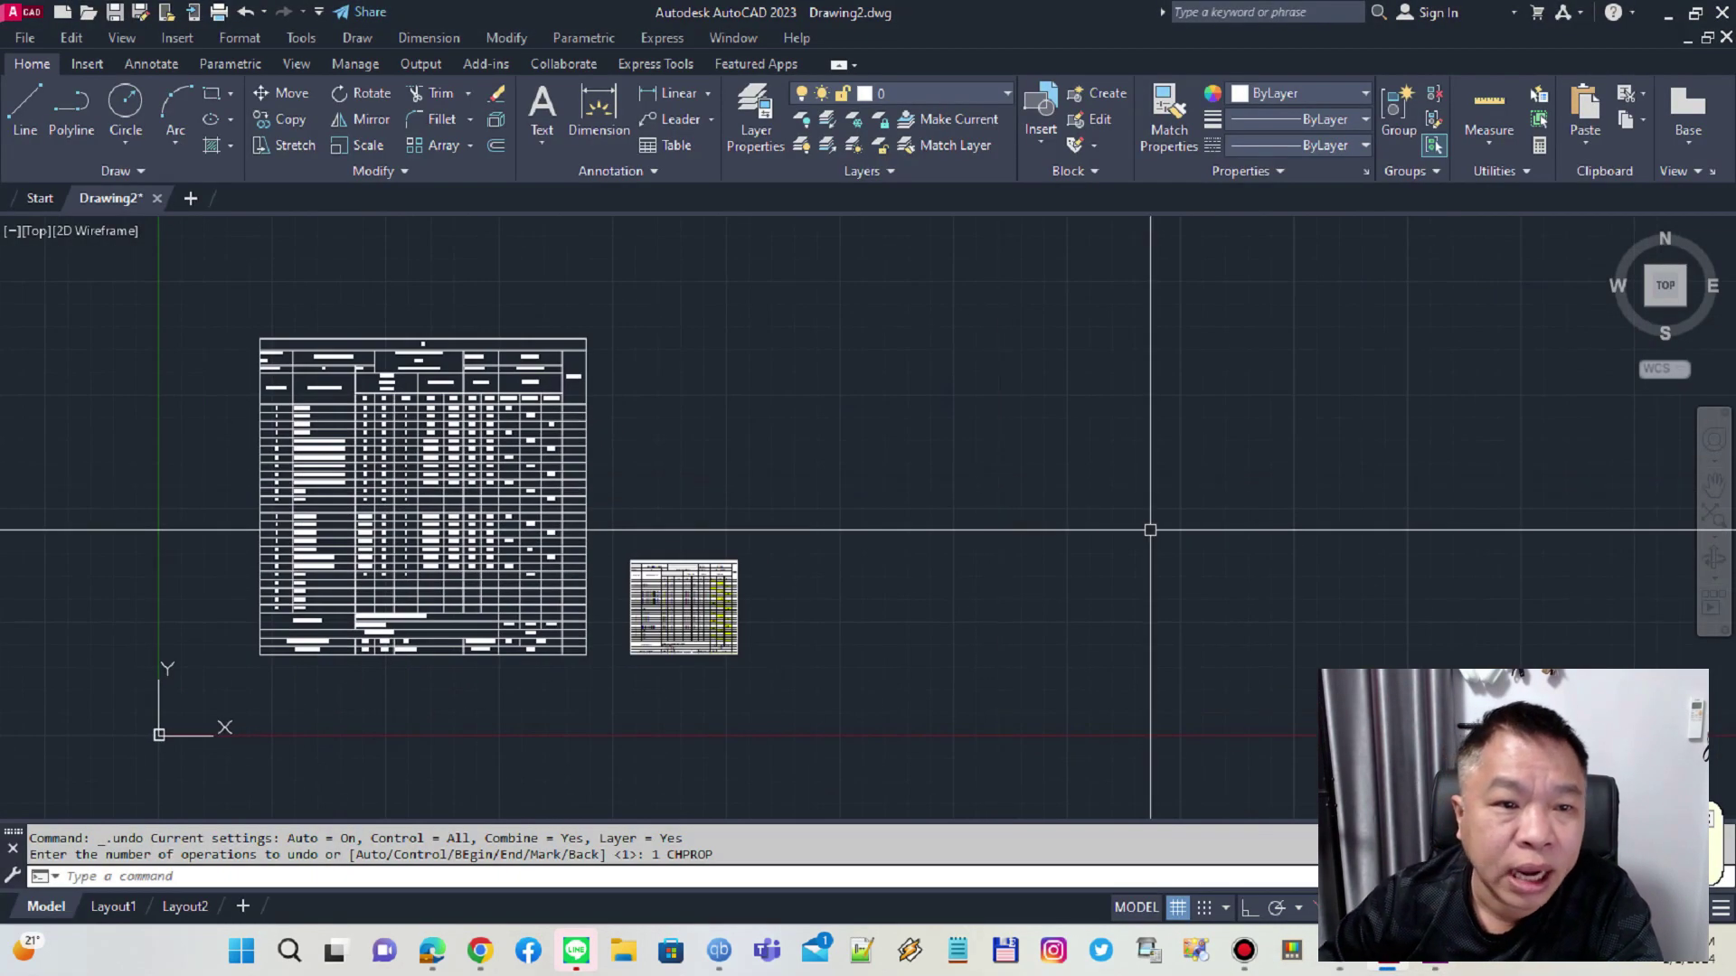
# - Import the LOAD 2023 PDF from the Desktop, page 1 at scale 1
pyautogui.click(87, 63)
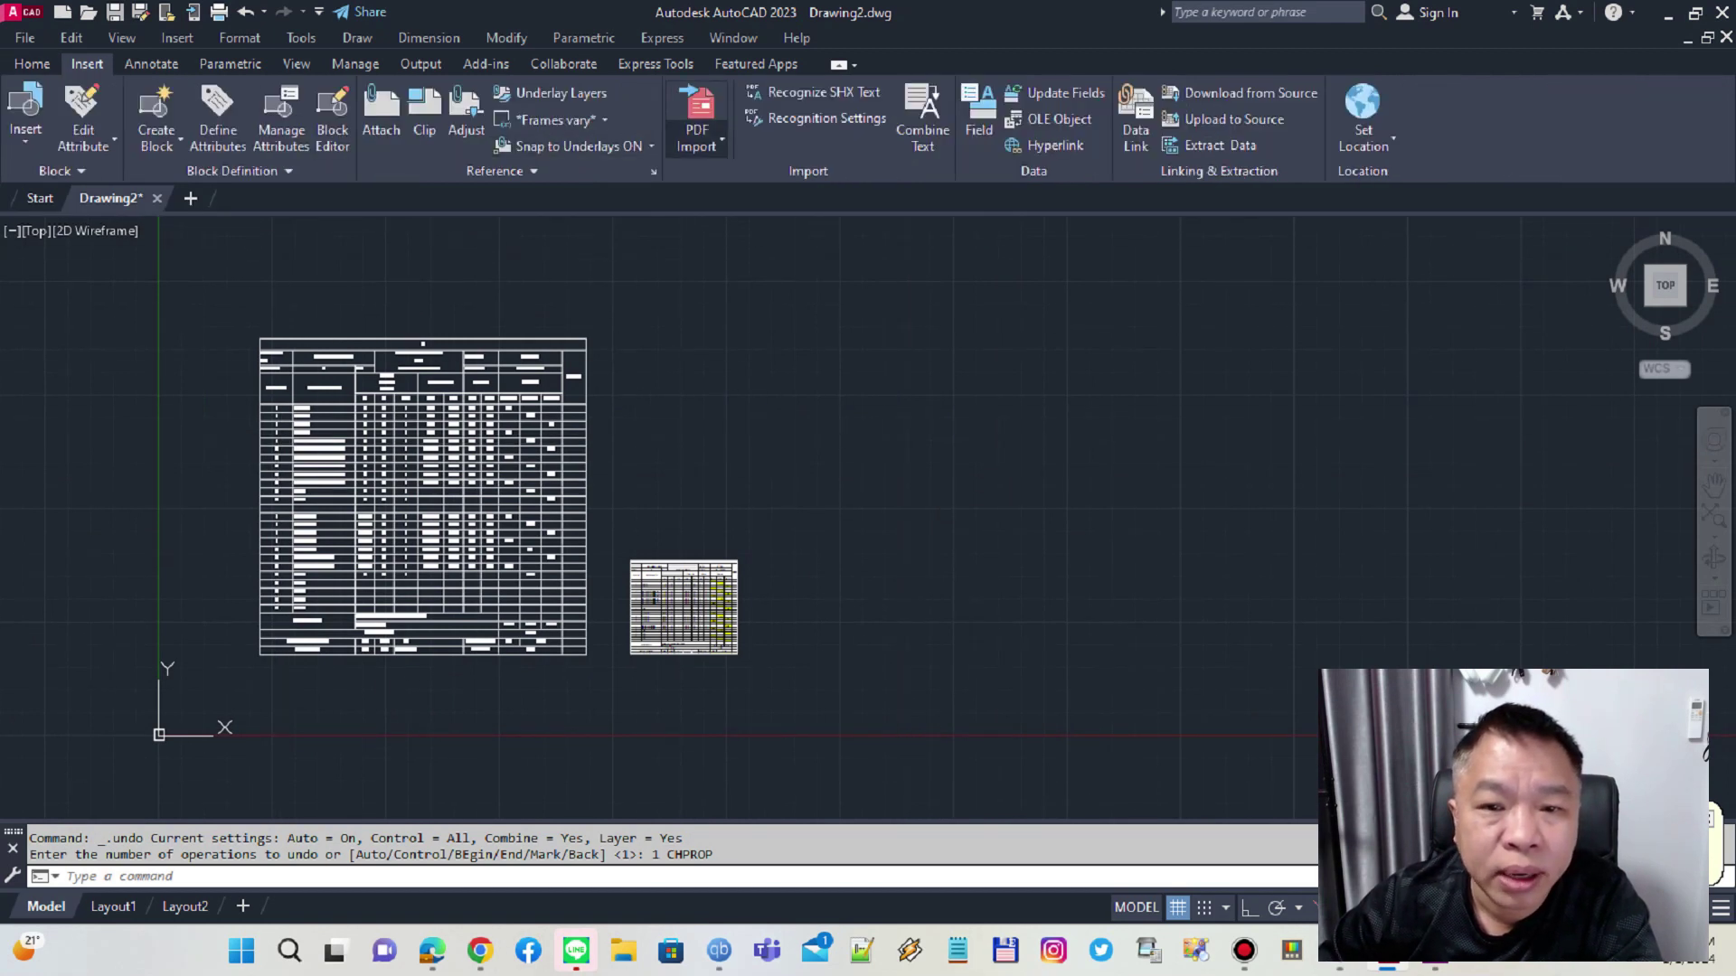
pyautogui.click(721, 141)
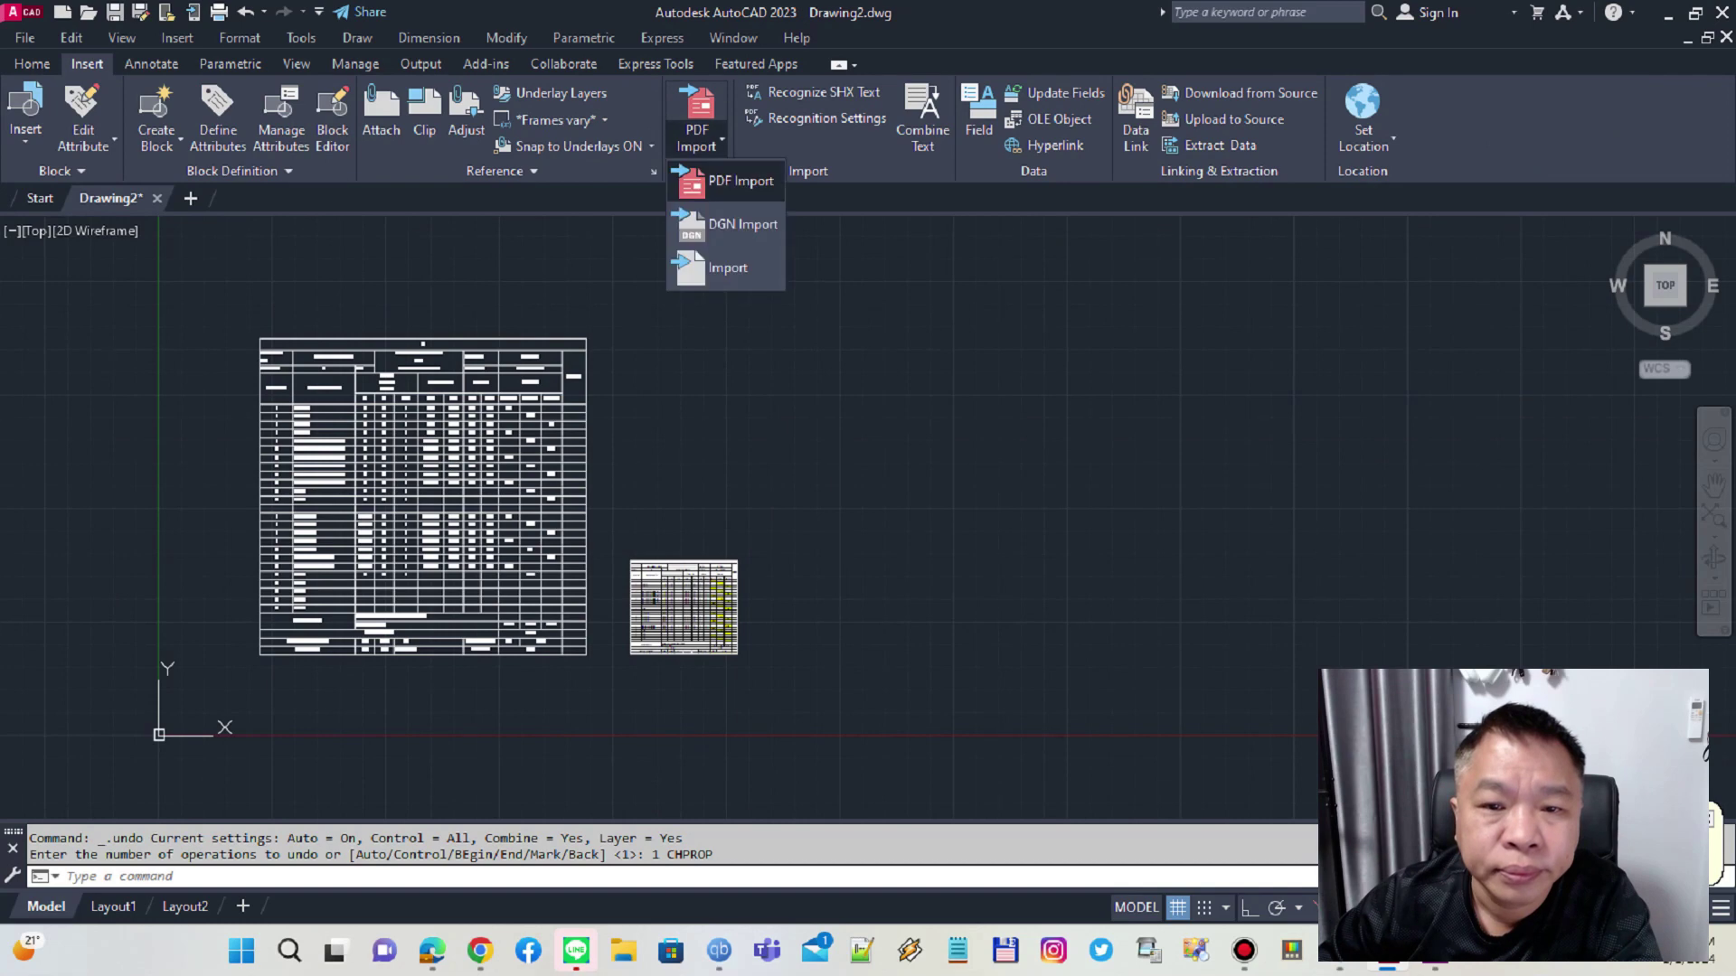
pyautogui.click(734, 180)
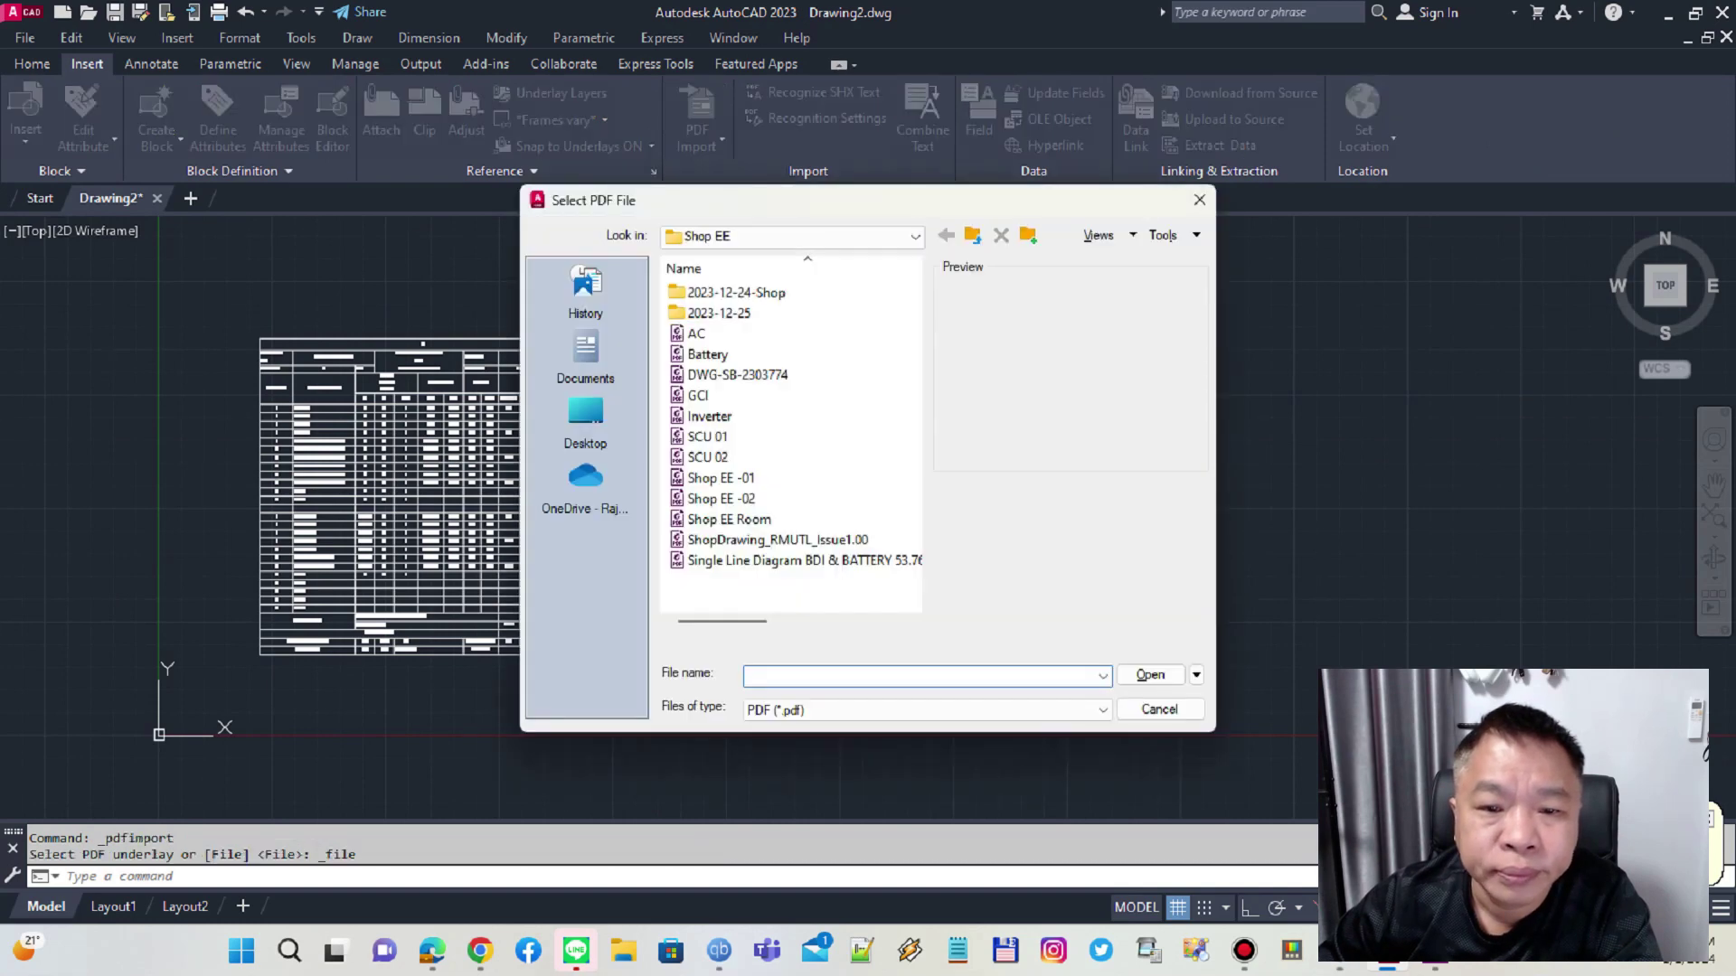
pyautogui.click(585, 421)
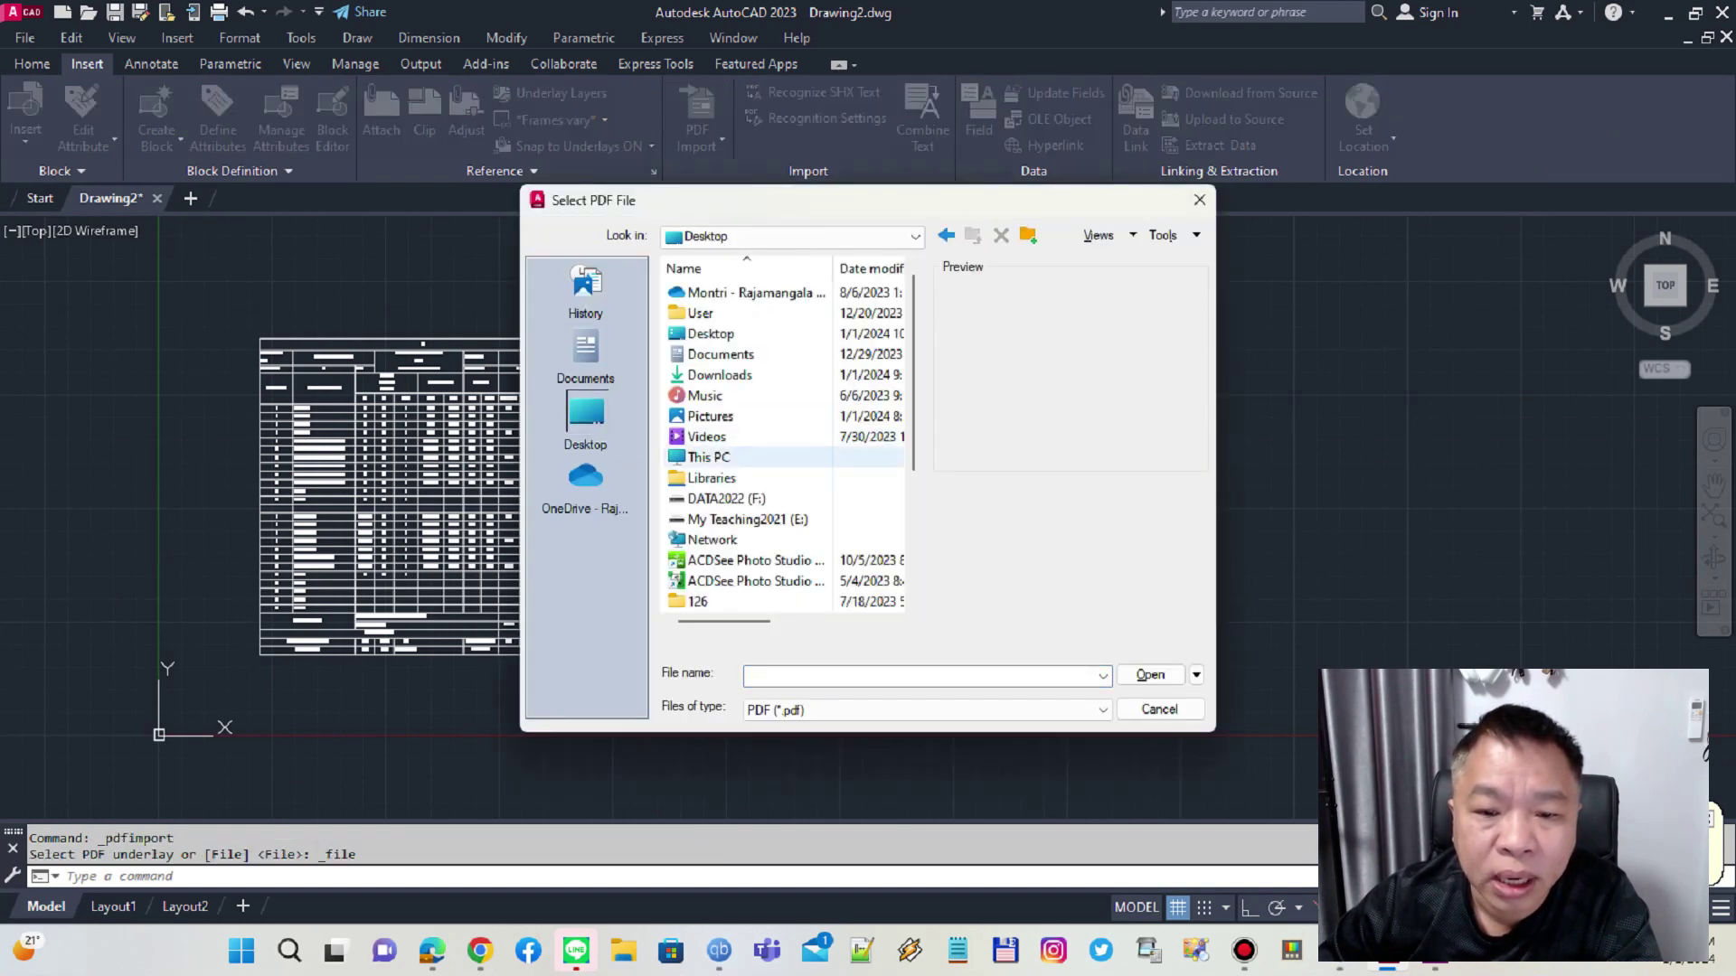
pyautogui.scroll(-3, 786, 452)
pyautogui.click(751, 601)
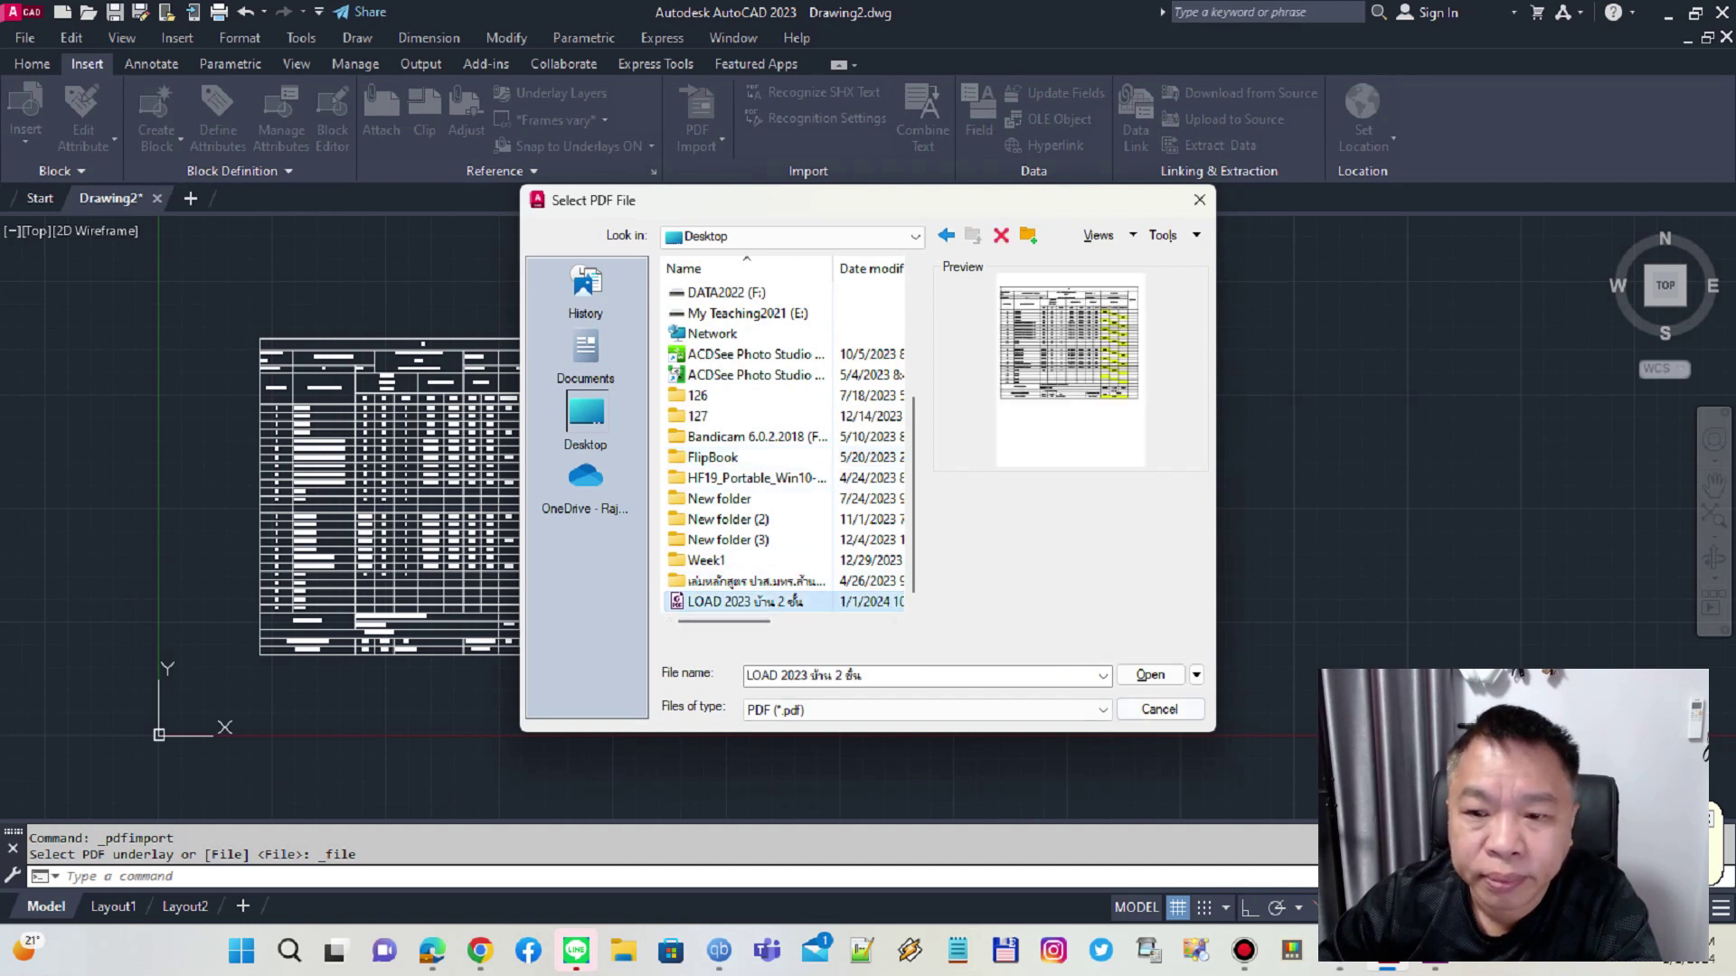
pyautogui.press('Return')
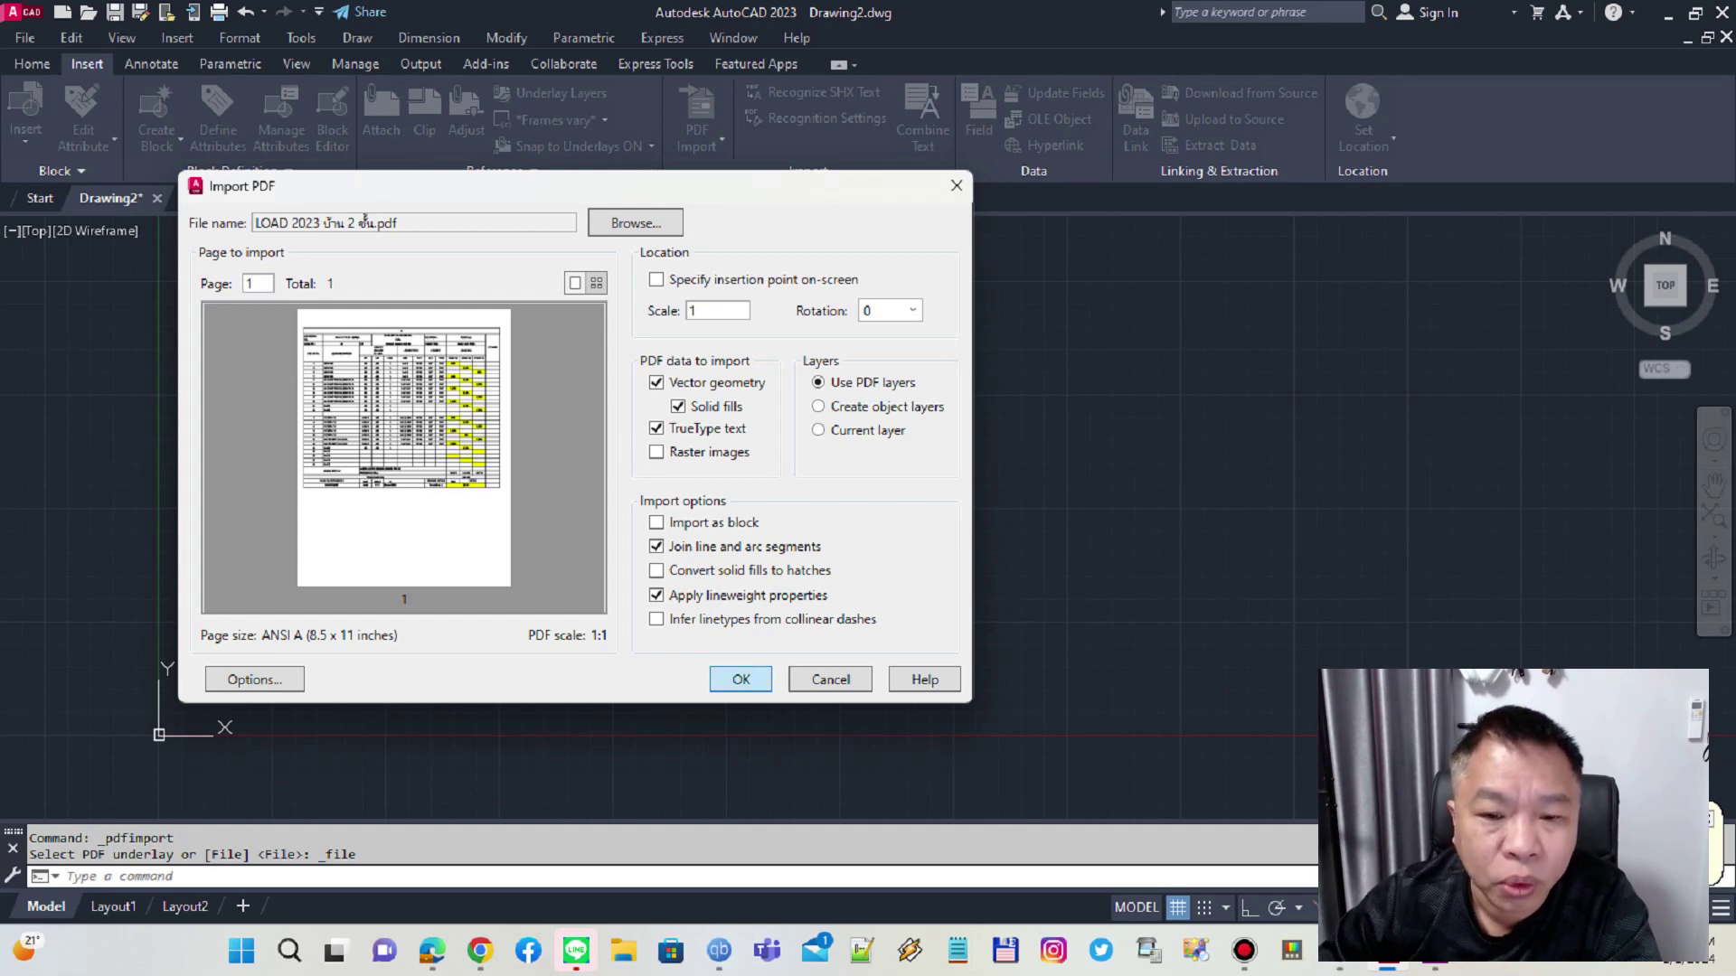
pyautogui.press('Return')
# - Locate the imported PDF table and window-select all its objects
pyautogui.scroll(5, 1046, 388)
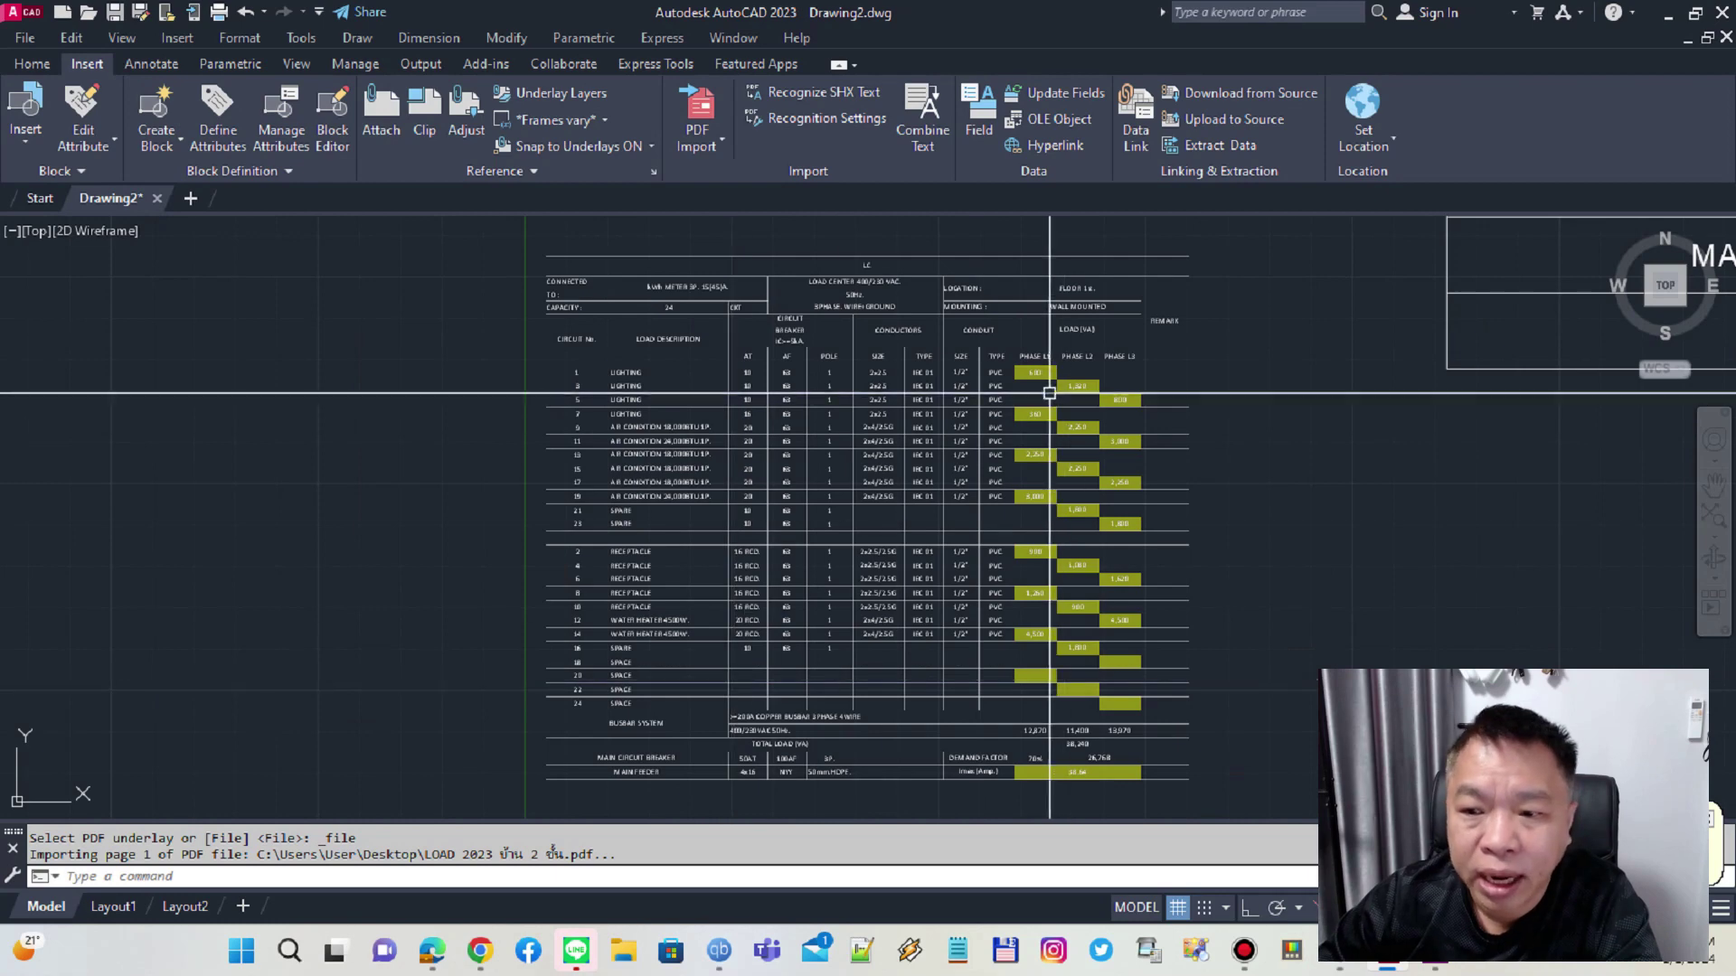
pyautogui.scroll(-5, 1067, 465)
pyautogui.moveTo(1154, 471); pyautogui.dragTo(811, 471, button='middle')
pyautogui.scroll(-3, 795, 484)
pyautogui.scroll(-3, 787, 528)
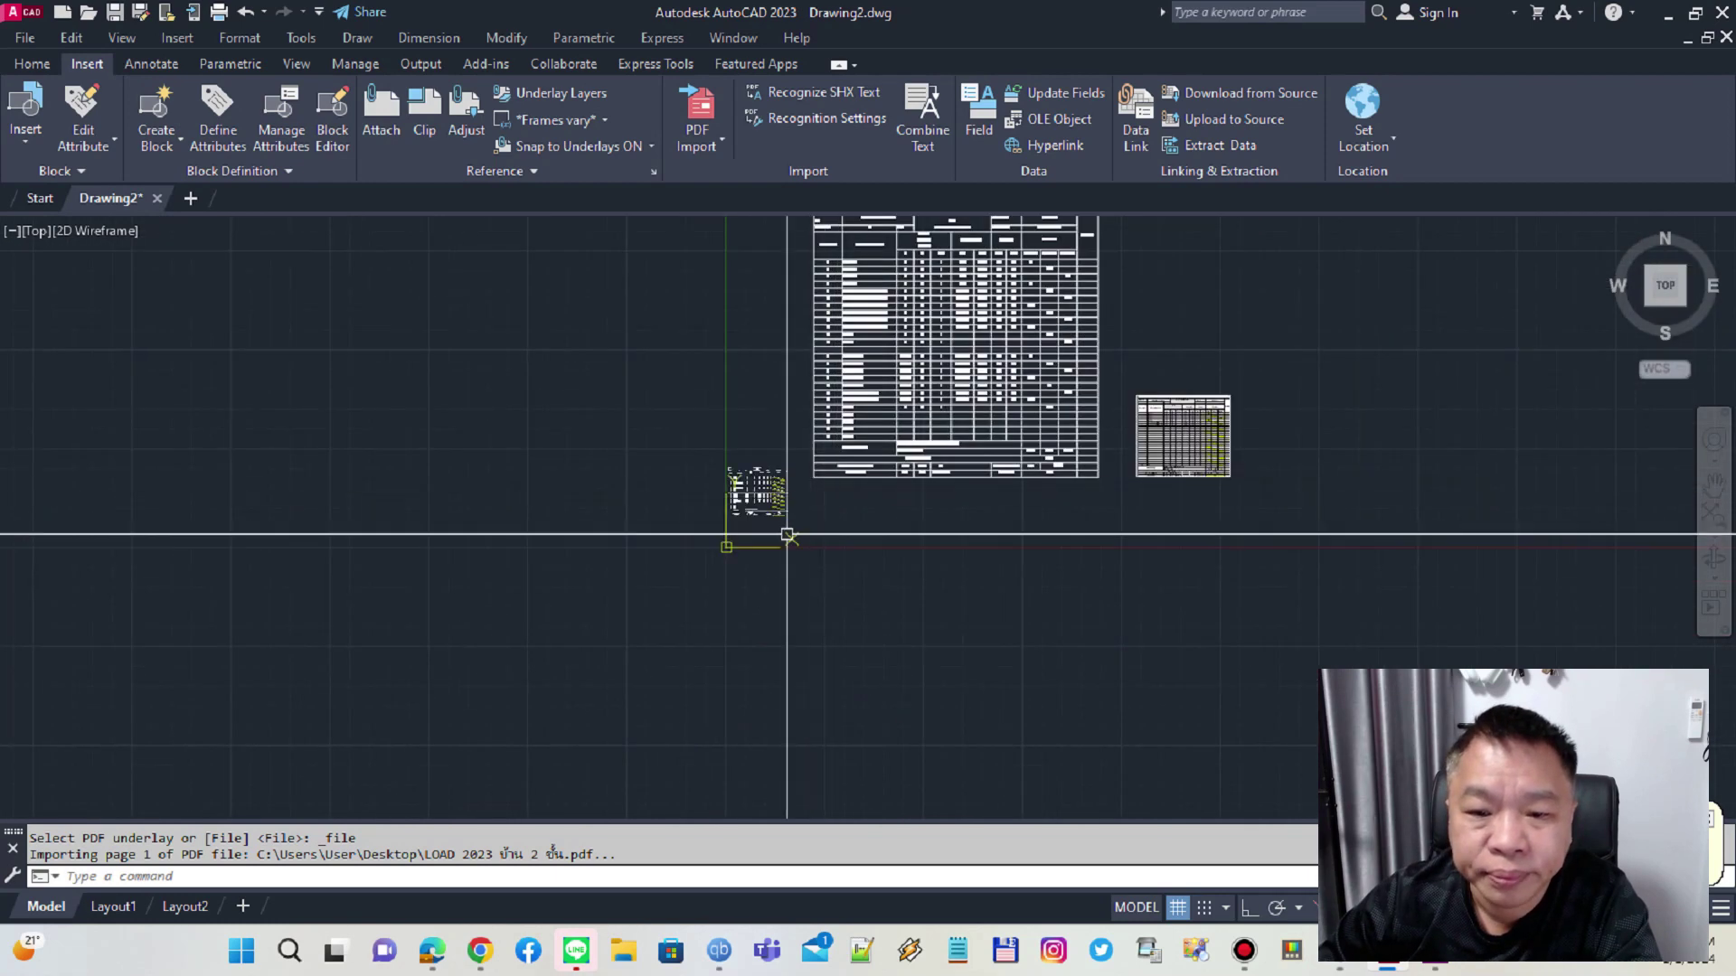
pyautogui.scroll(9, 773, 508)
pyautogui.scroll(-3, 773, 507)
pyautogui.scroll(-3, 795, 512)
pyautogui.scroll(-2, 891, 524)
pyautogui.moveTo(1225, 381)
pyautogui.mouseDown(button='middle')
pyautogui.moveTo(1167, 434)
pyautogui.moveTo(1108, 452)
pyautogui.mouseUp(button='middle')
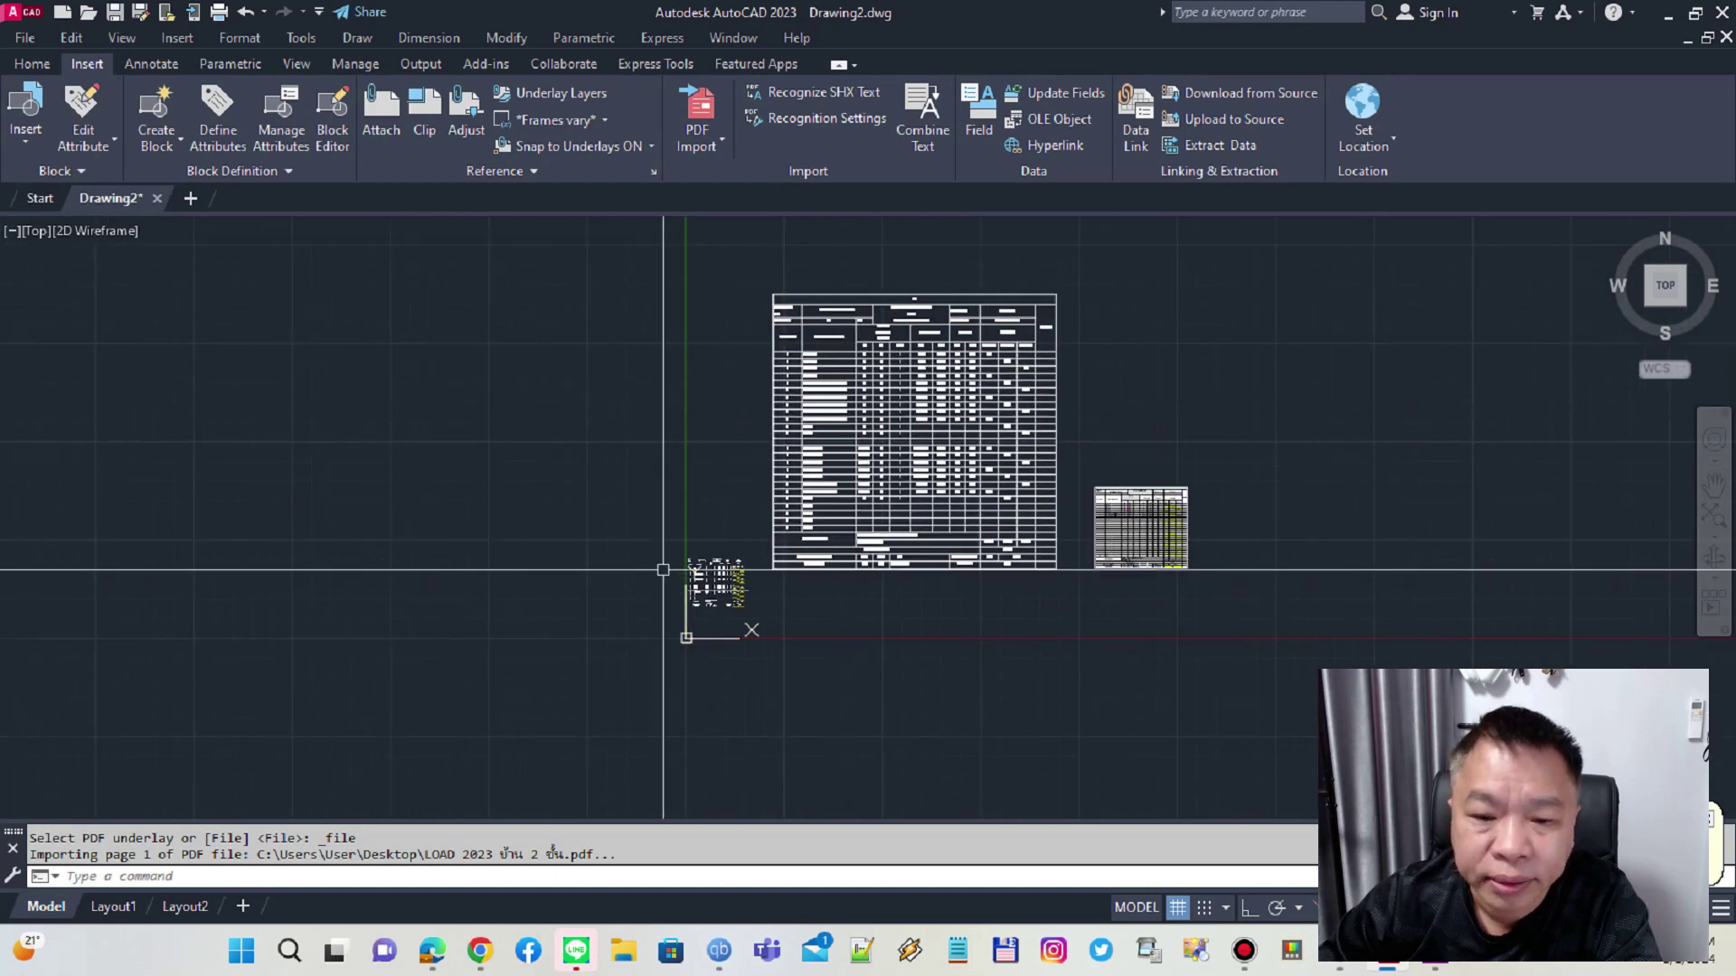
pyautogui.scroll(4, 659, 543)
pyautogui.click(653, 502)
pyautogui.click(928, 727)
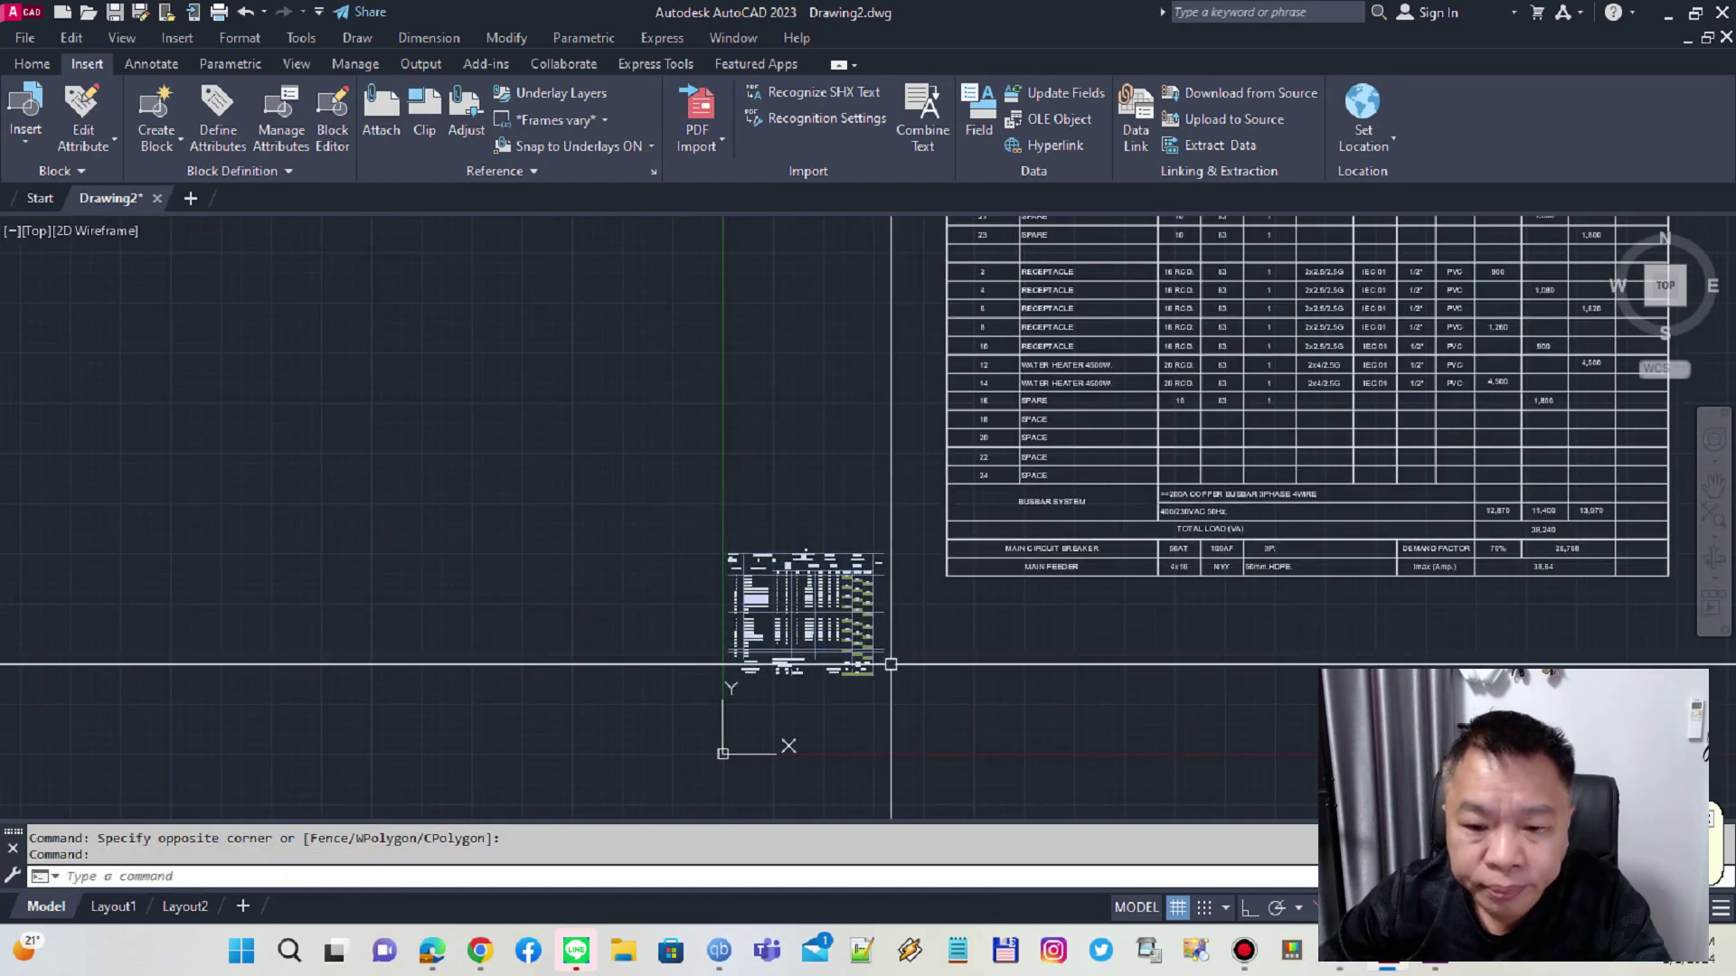
# - Move the selected table with M to the right of the pasted OLE table
pyautogui.scroll(3, 900, 658)
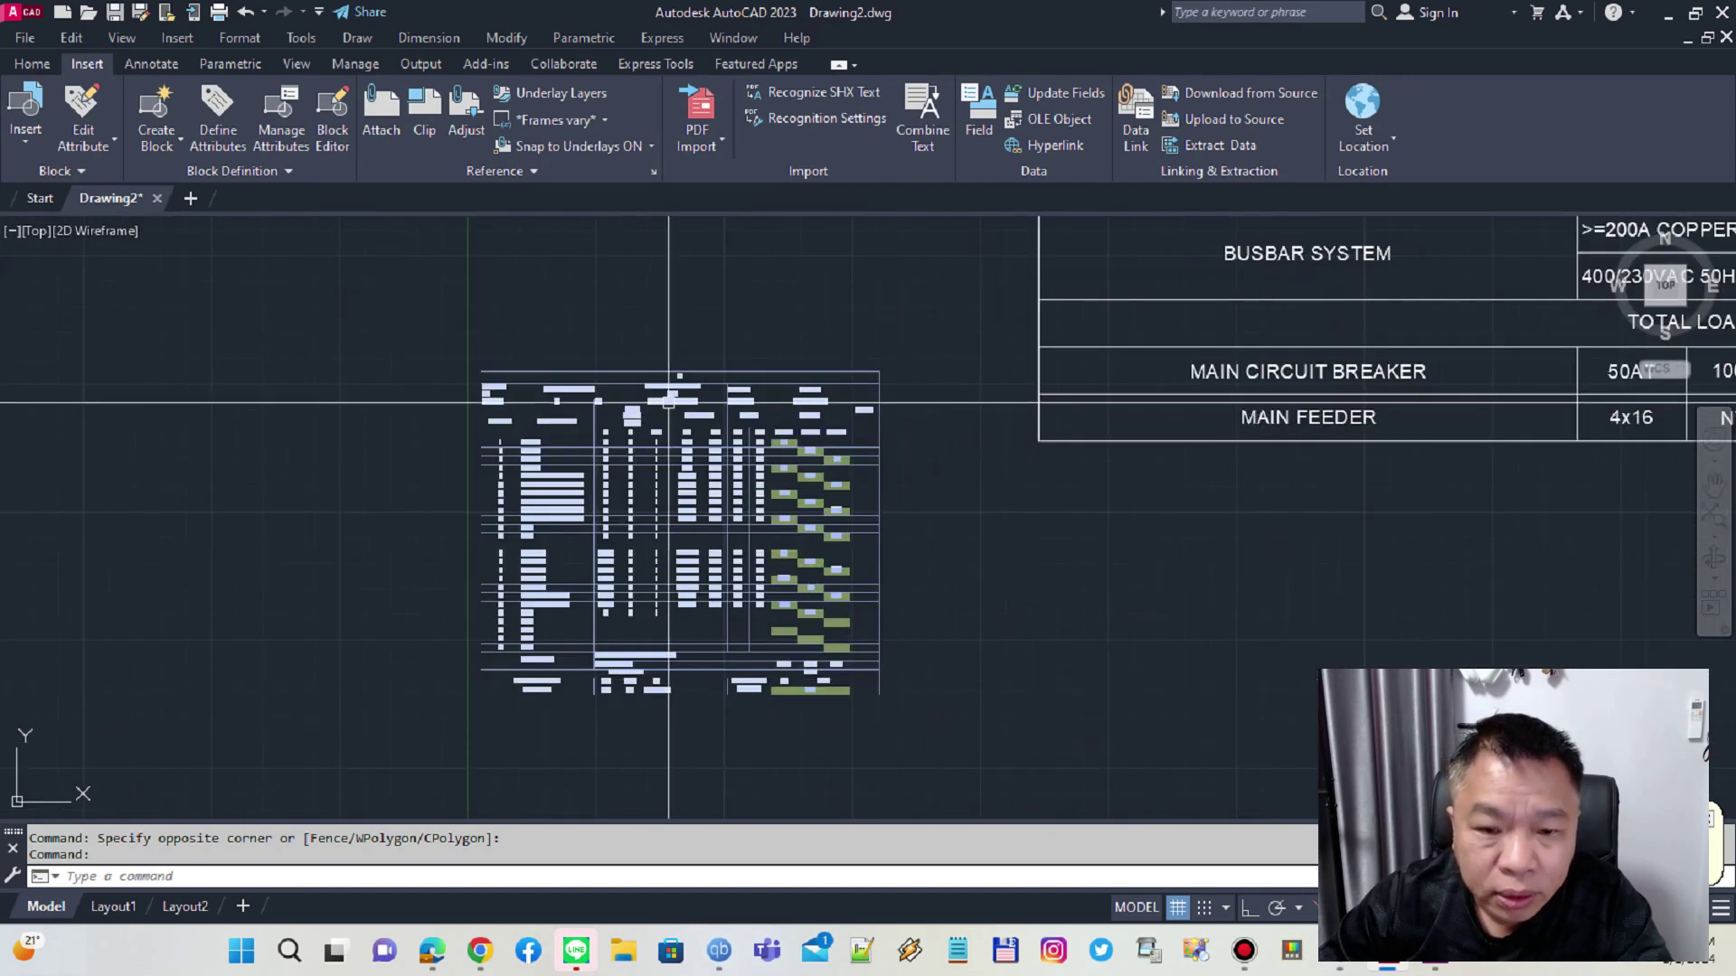
pyautogui.scroll(6, 722, 416)
pyautogui.scroll(-4, 721, 416)
pyautogui.scroll(-4, 722, 411)
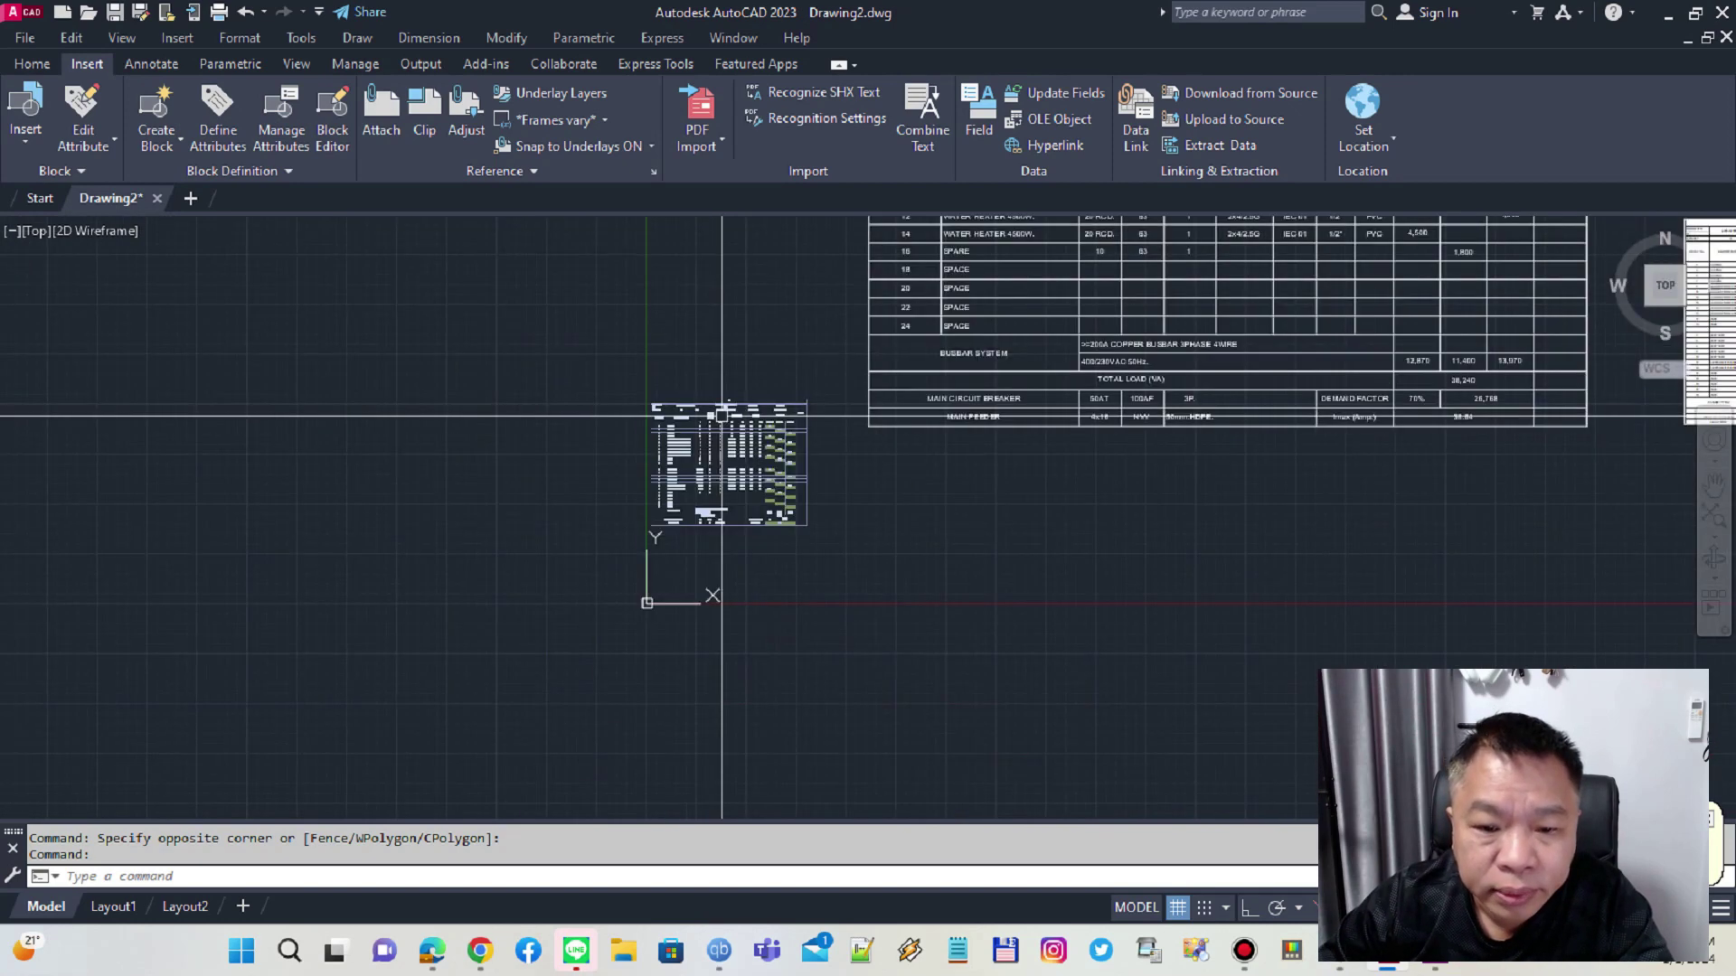
pyautogui.write('m')
pyautogui.press('Return')
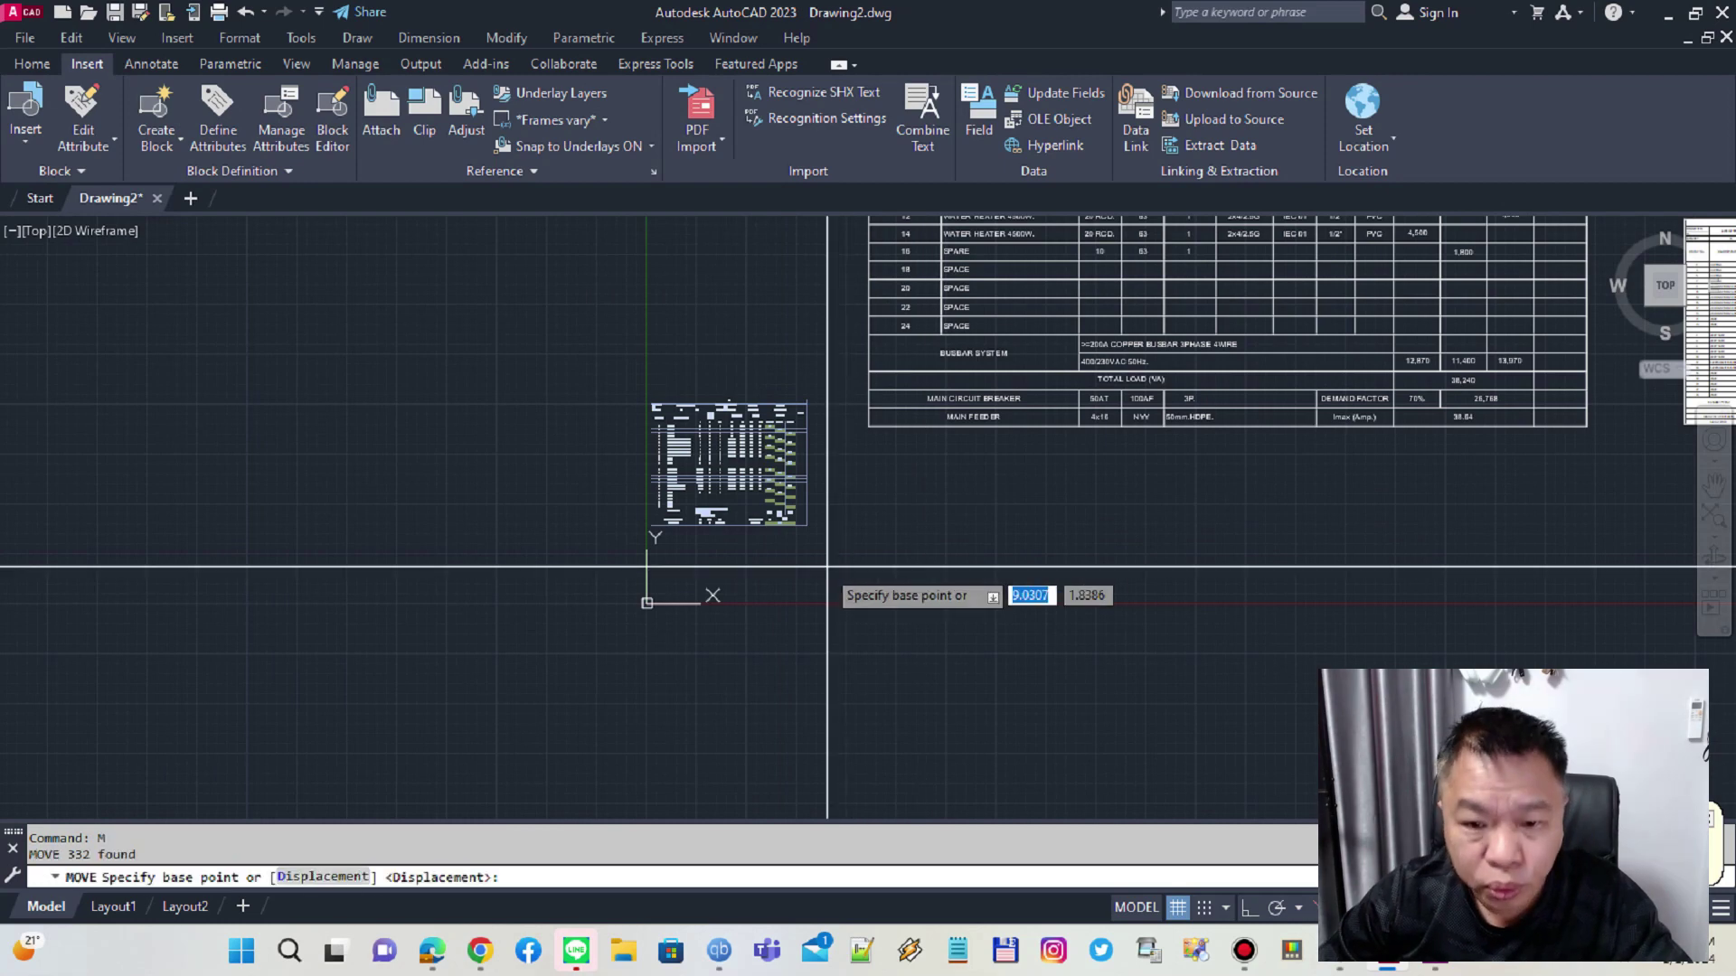
pyautogui.click(809, 567)
pyautogui.scroll(-3, 914, 542)
pyautogui.scroll(3, 877, 587)
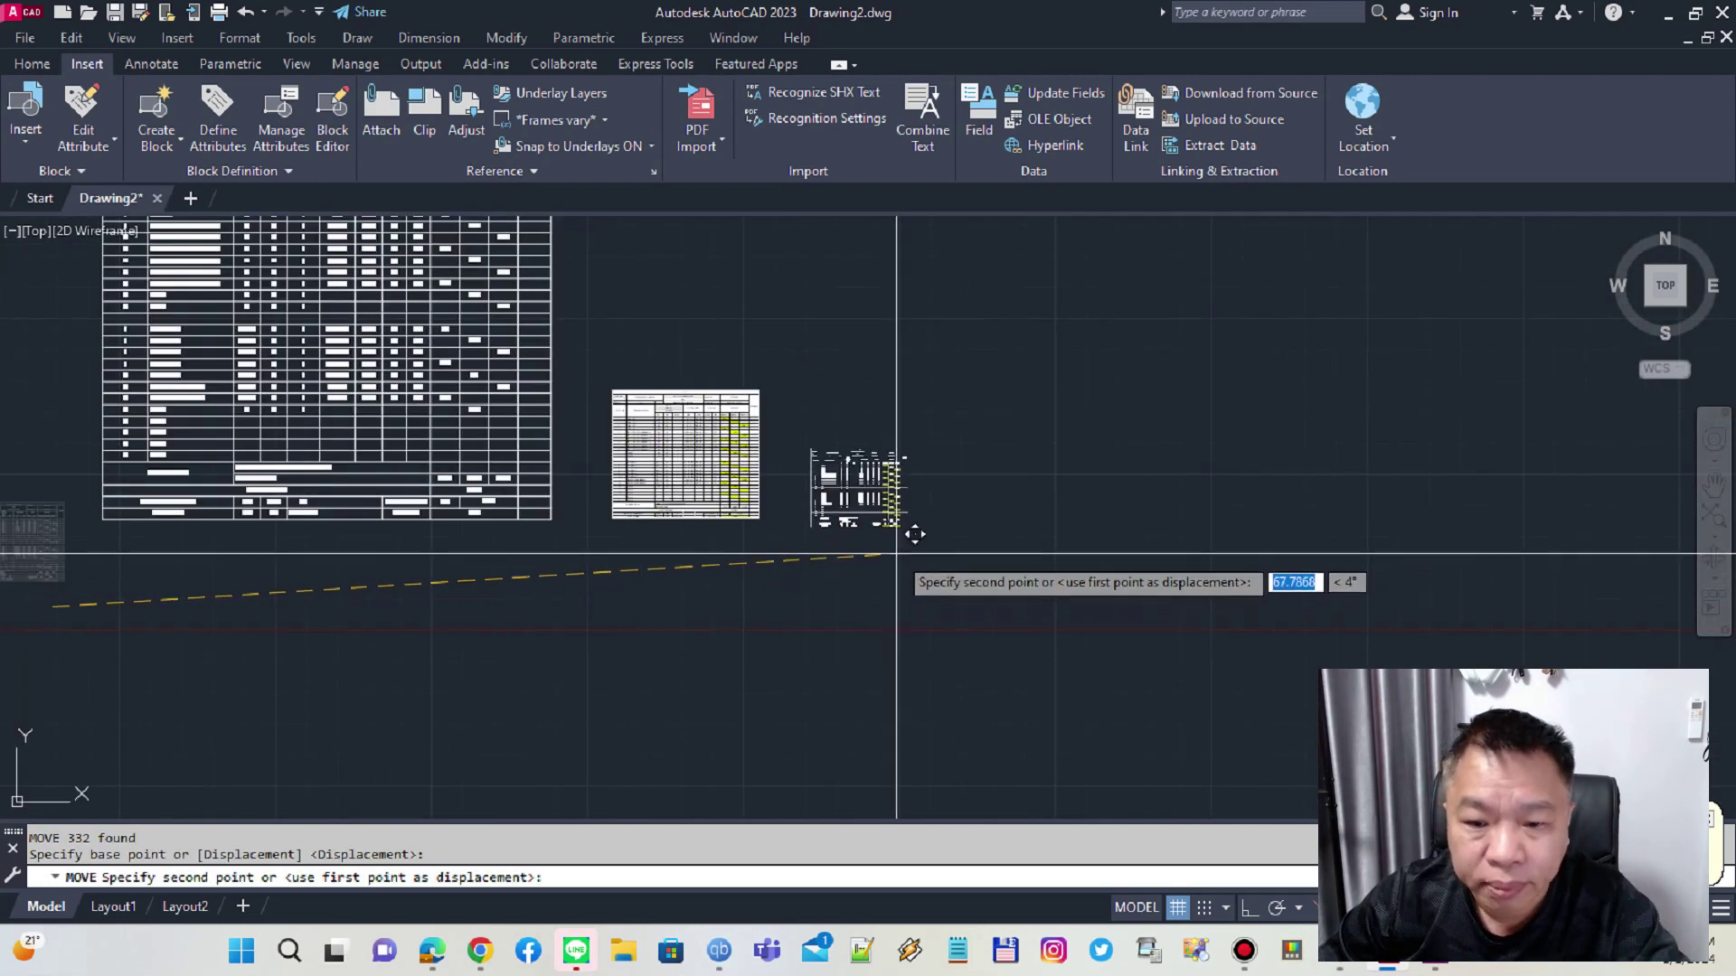
pyautogui.click(943, 564)
pyautogui.scroll(2, 904, 524)
pyautogui.scroll(2, 881, 480)
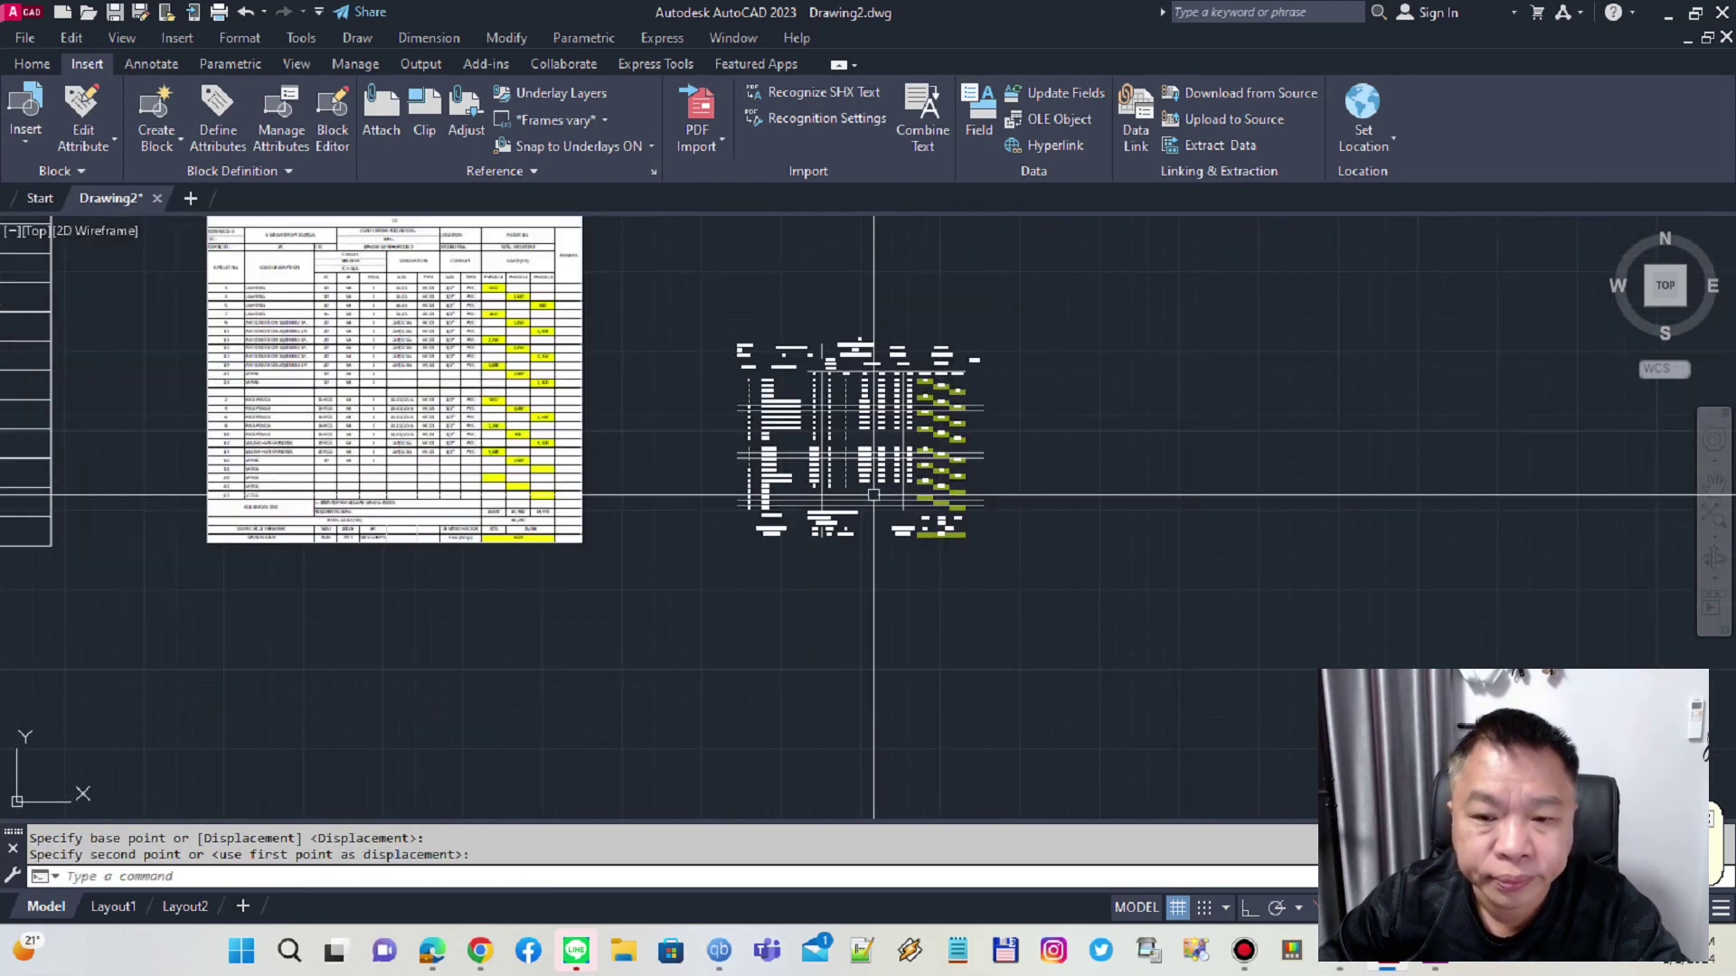
pyautogui.click(882, 479)
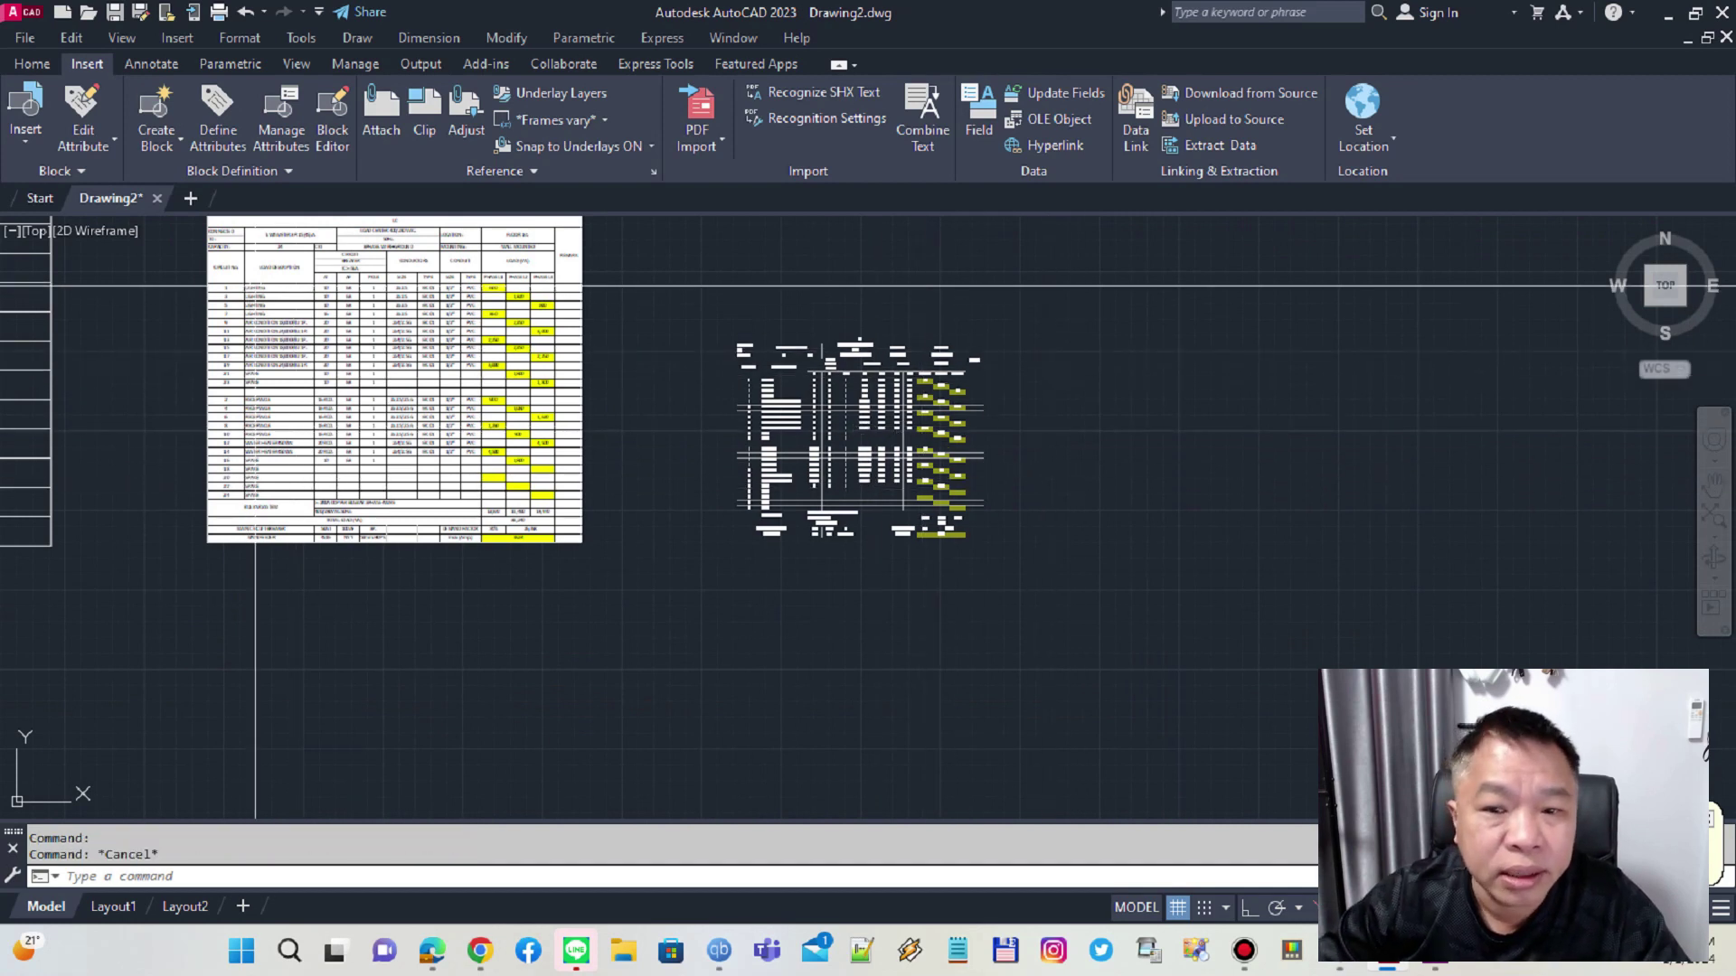
pyautogui.click(32, 63)
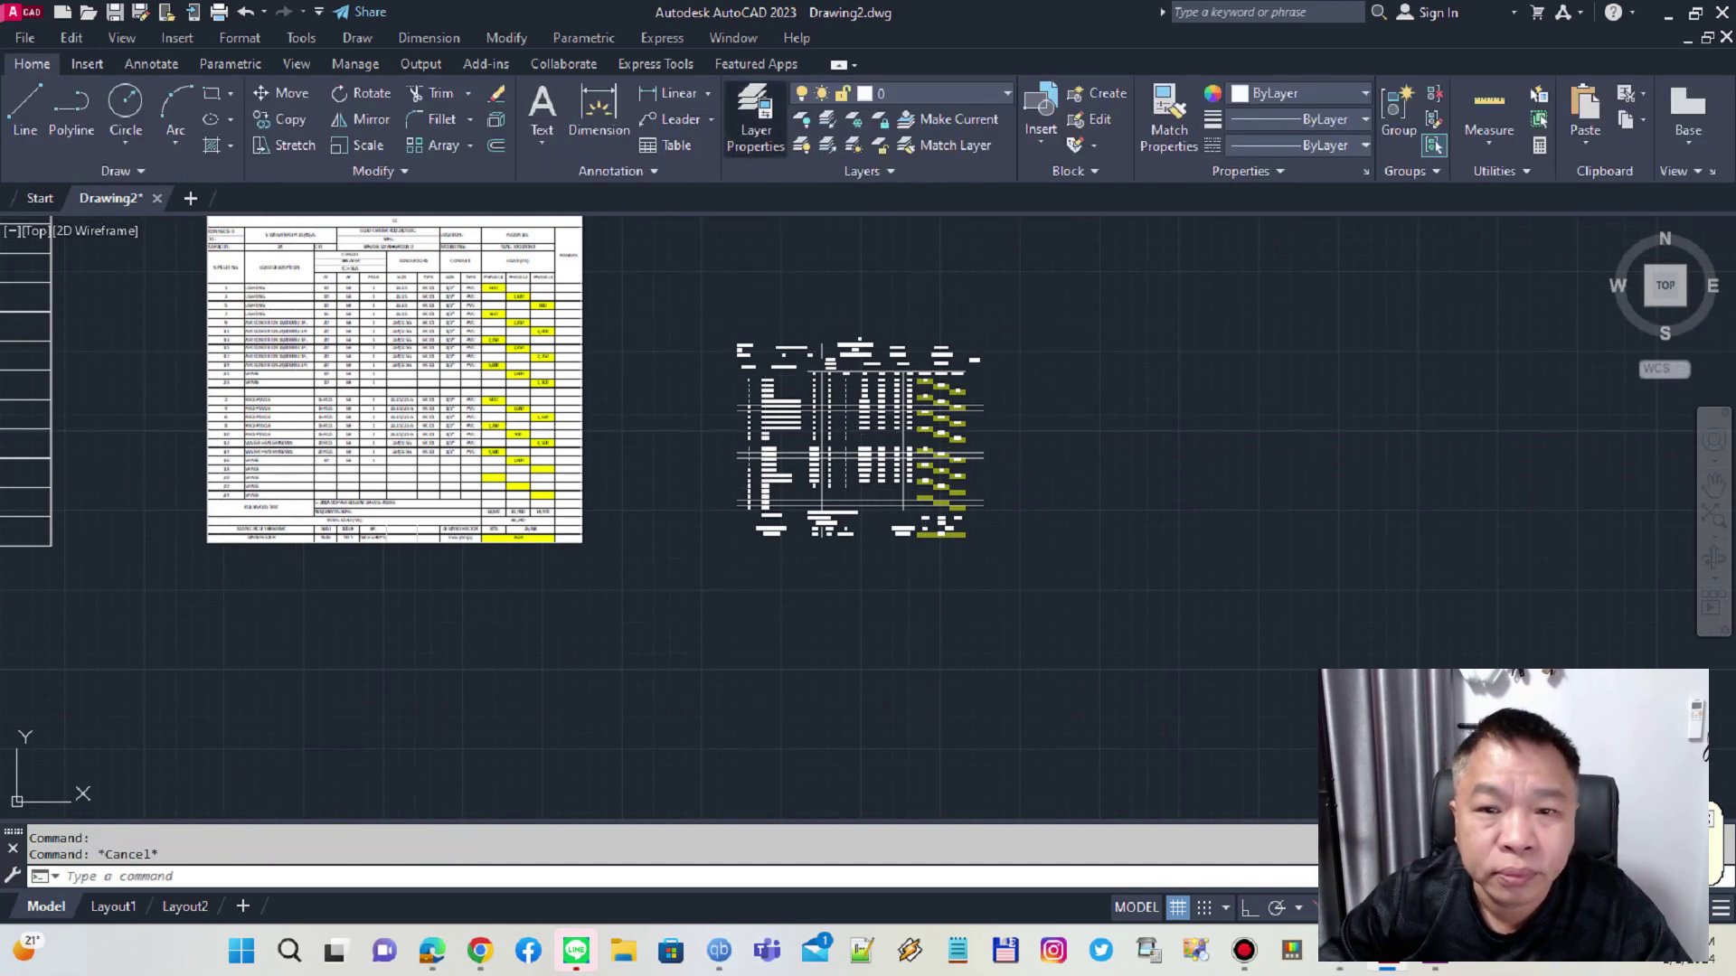
# - Review the PDF_Geometry, PDF_Solid Fills and PDF_Text layers and widen the Color column
pyautogui.click(750, 117)
pyautogui.press('Down')
pyautogui.press('Down')
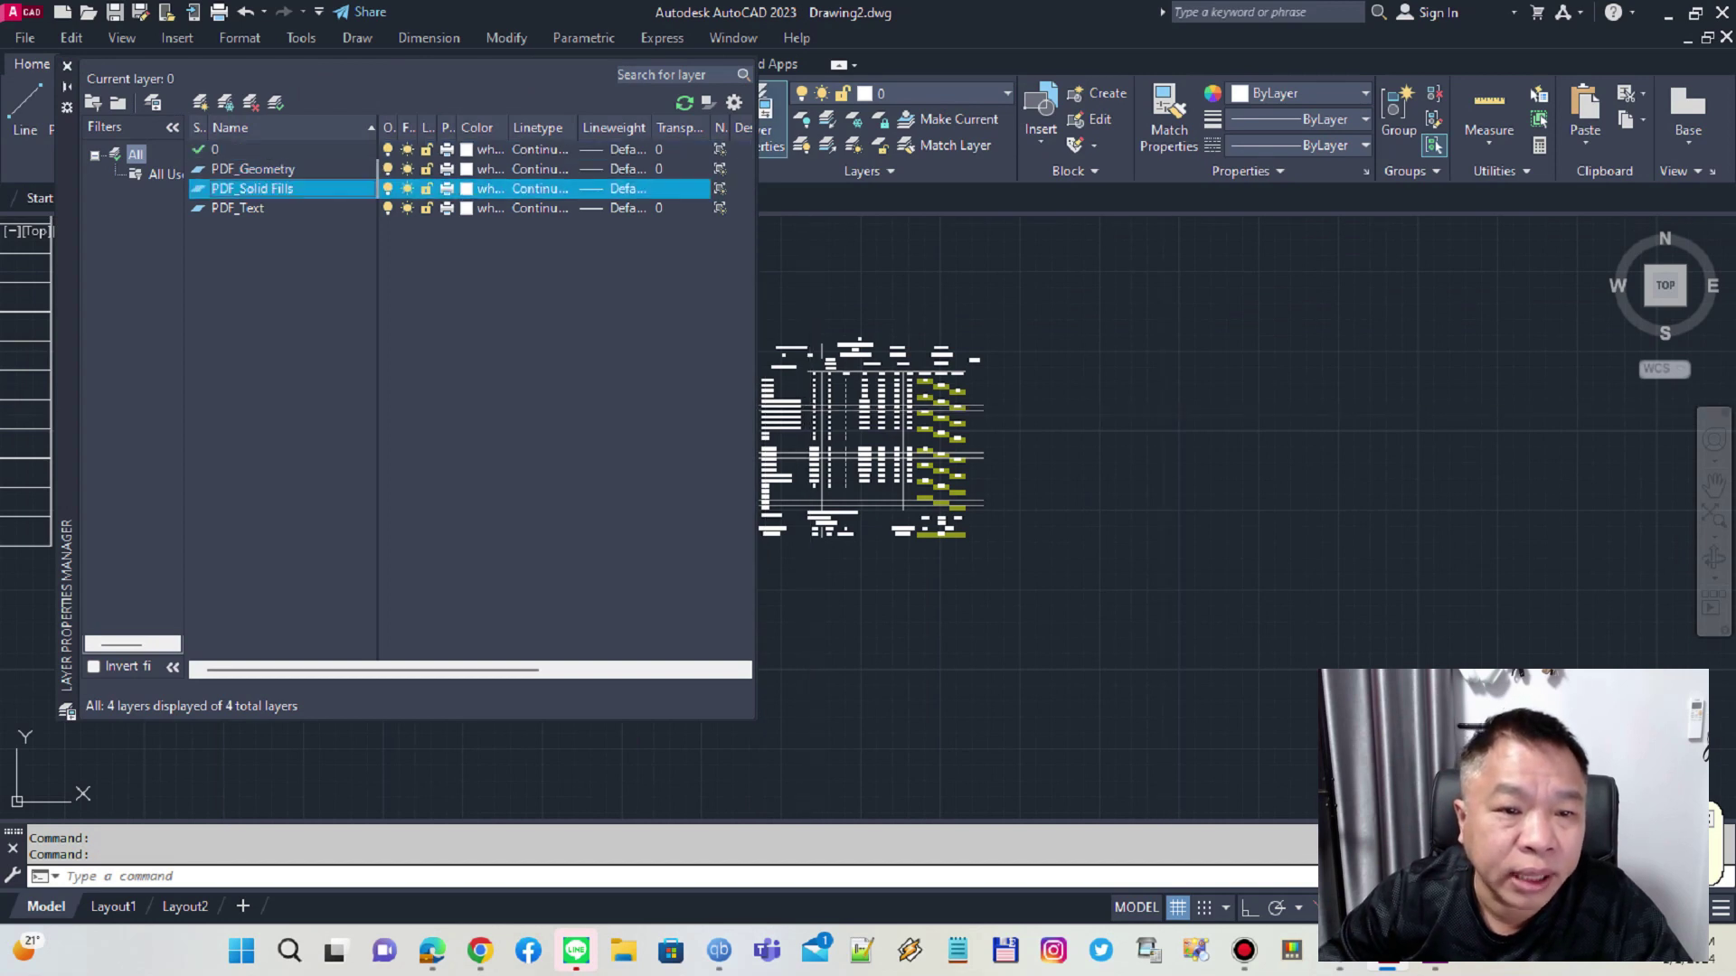
pyautogui.press('Down')
pyautogui.press('Up')
pyautogui.press('Up')
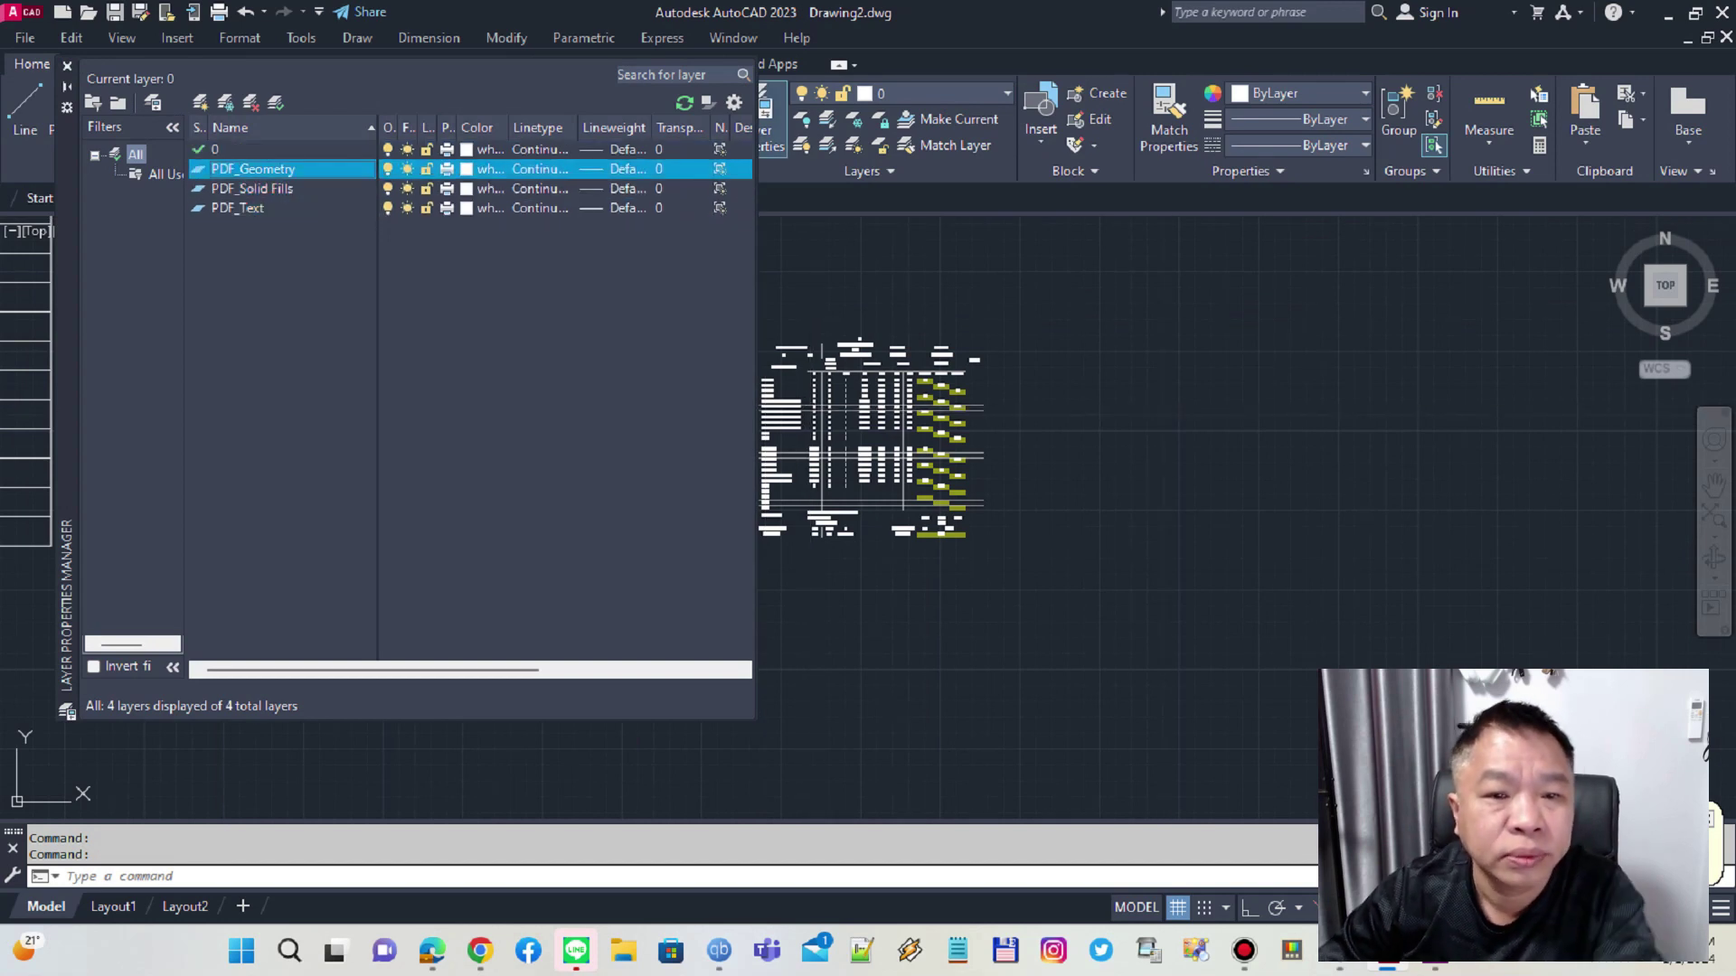
pyautogui.press('Down')
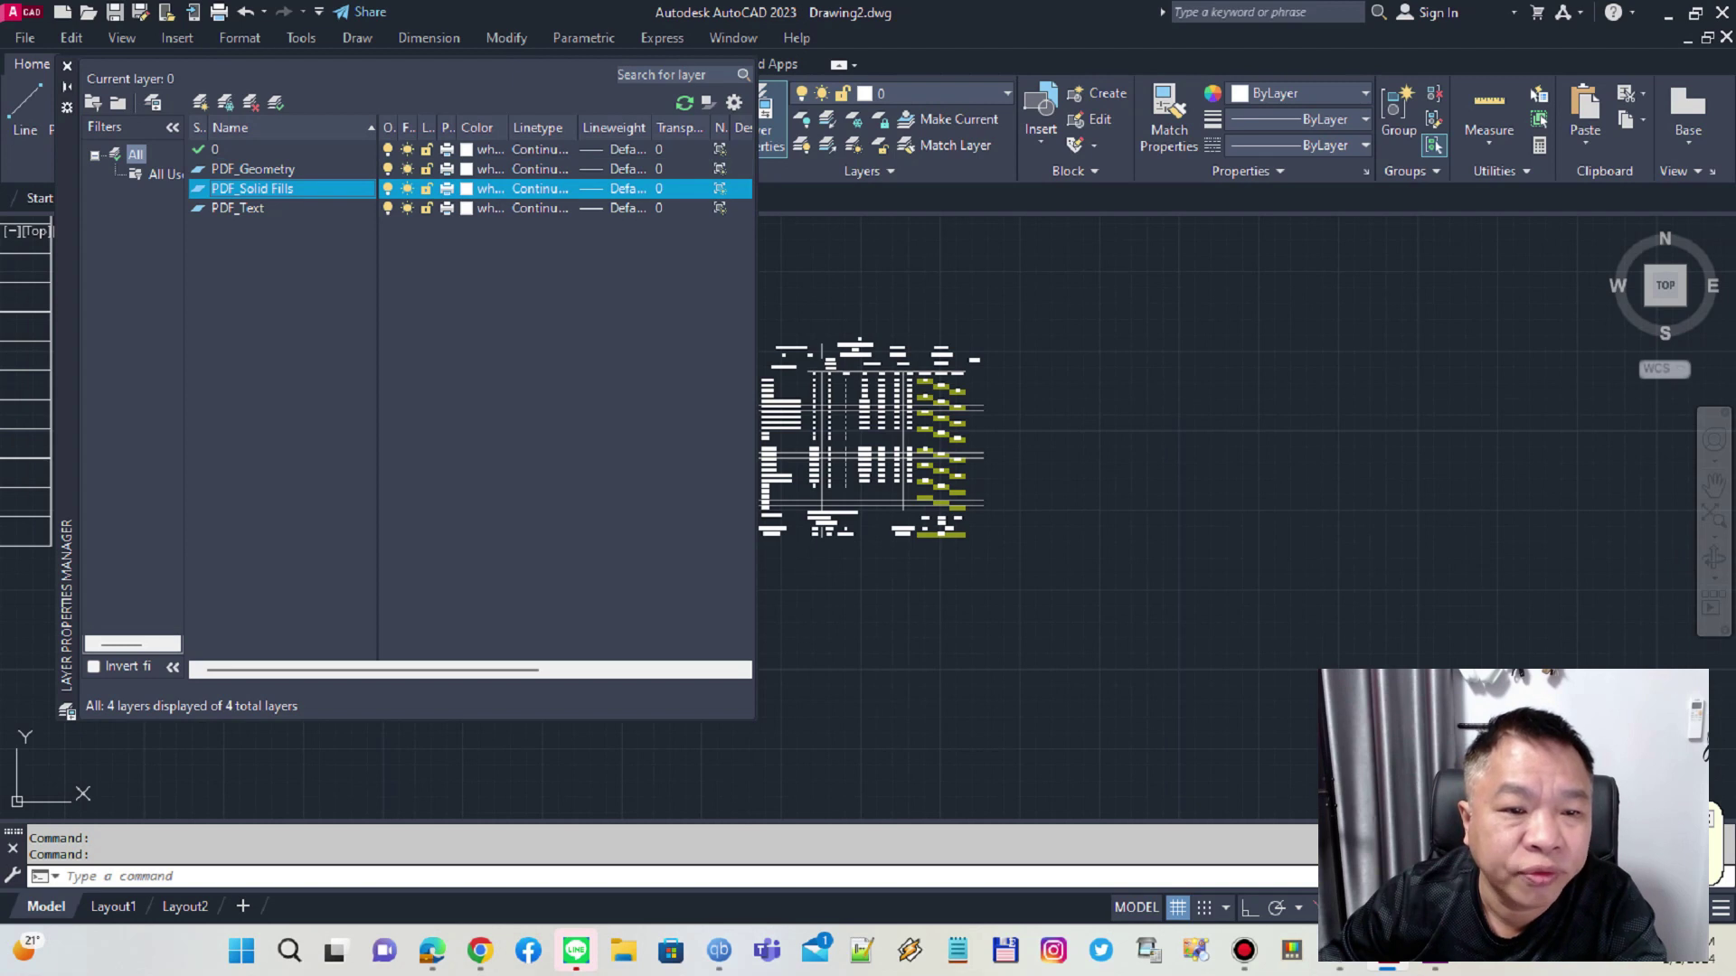
pyautogui.press('Down')
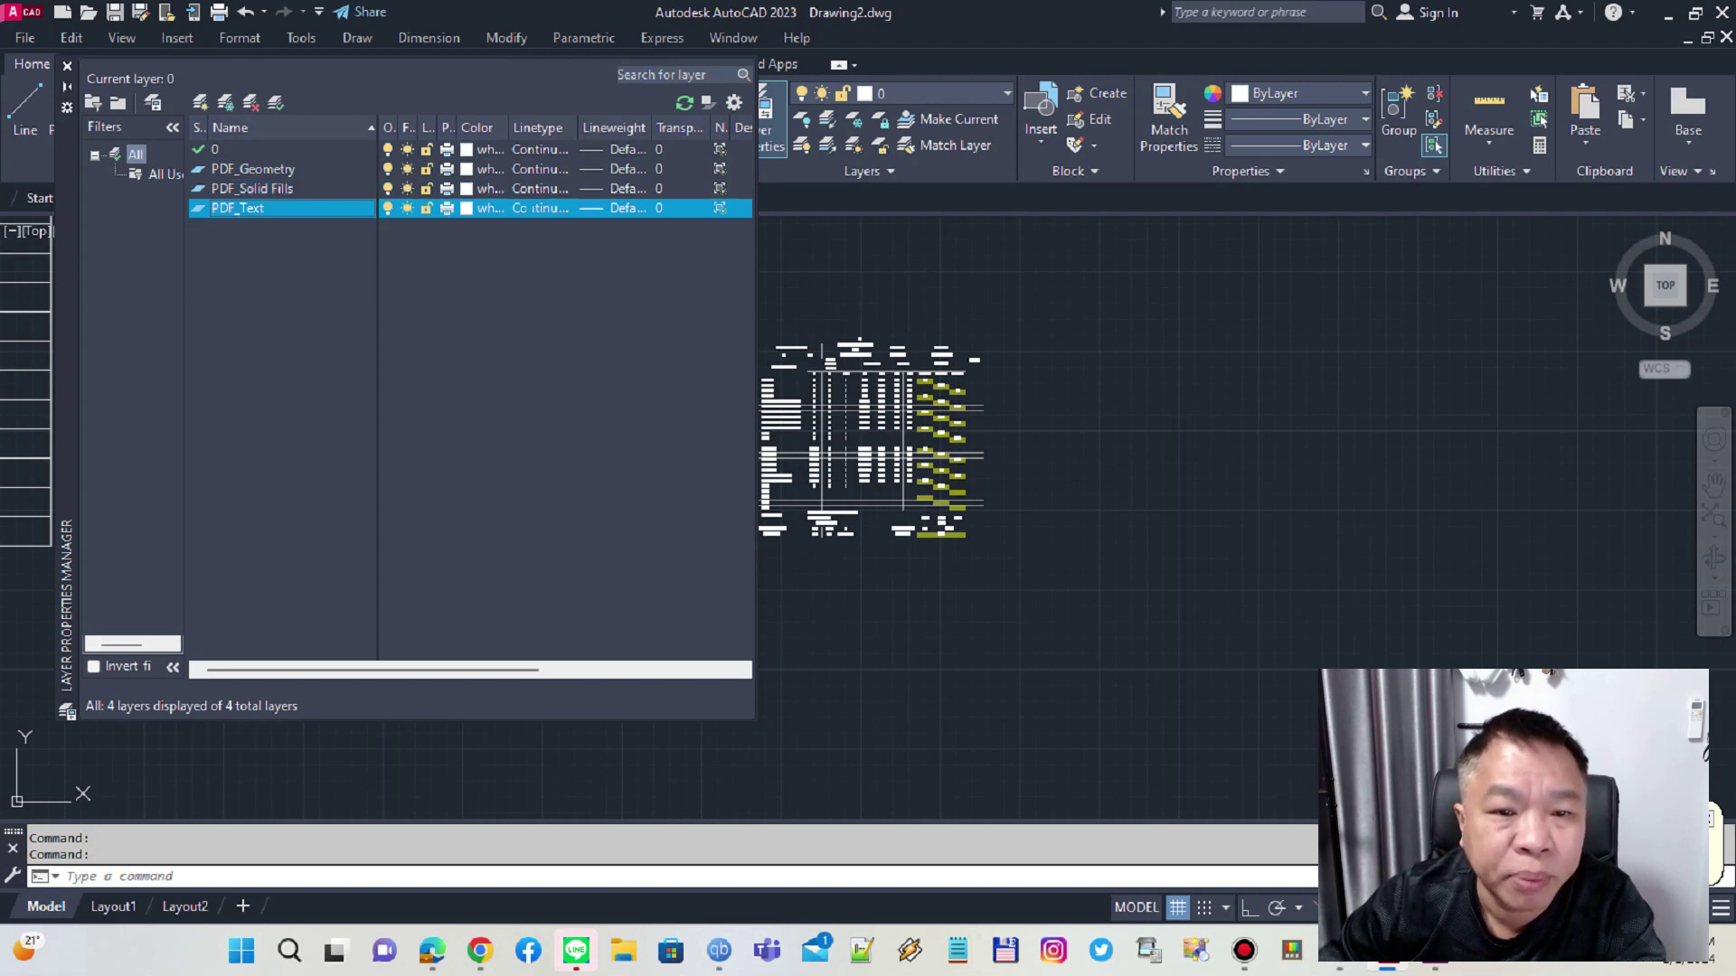
pyautogui.moveTo(509, 127)
pyautogui.mouseDown()
pyautogui.moveTo(556, 127)
pyautogui.moveTo(436, 128)
pyautogui.mouseUp()
pyautogui.click(1085, 324)
# - Window-select the PDF-imported table and scale it up from a picked base point
pyautogui.click(1006, 290)
pyautogui.scroll(-4, 790, 285)
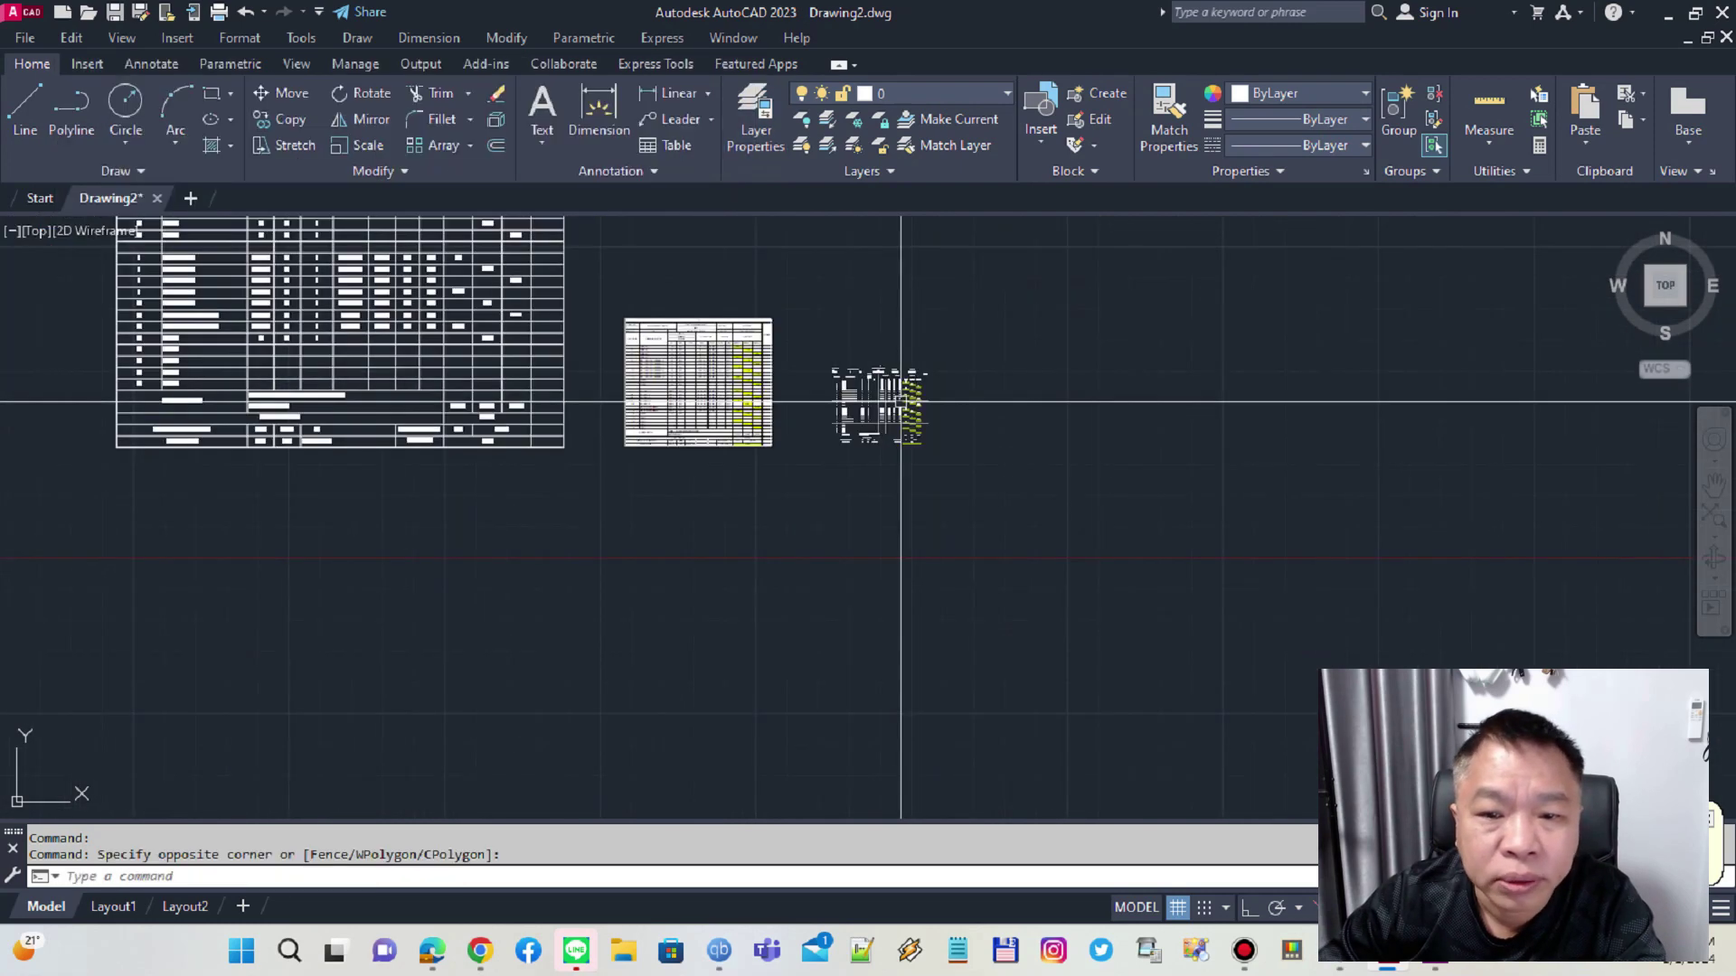
pyautogui.click(1007, 600)
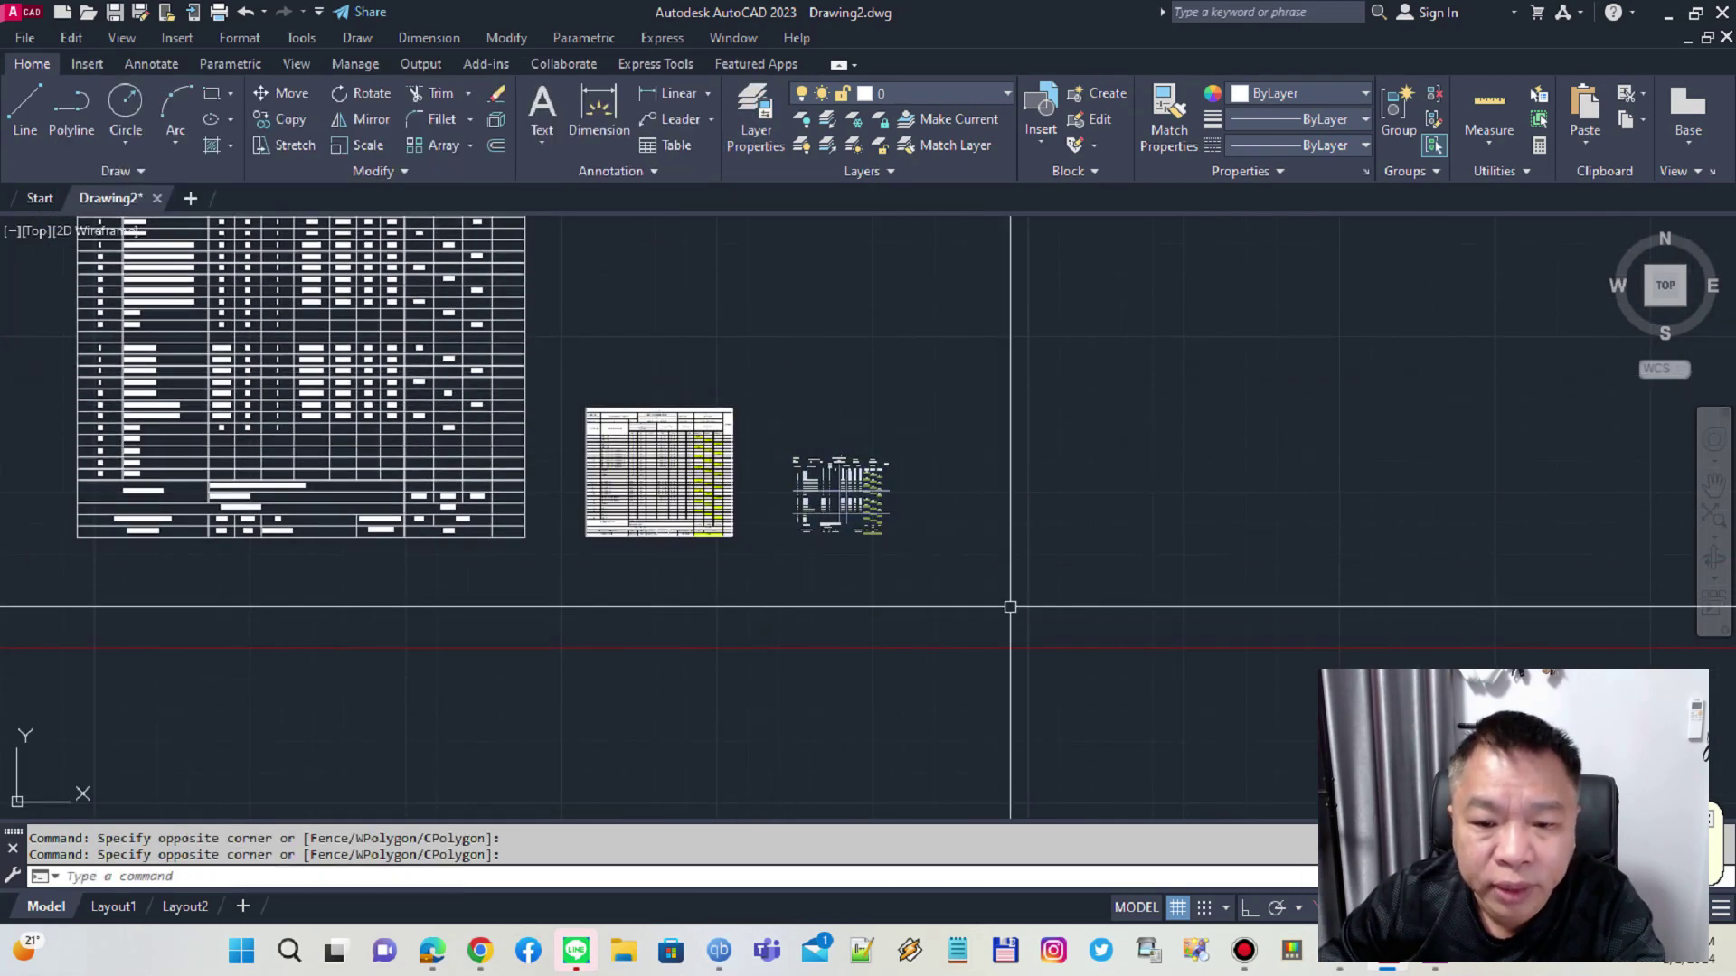
pyautogui.write('c')
pyautogui.press('Return')
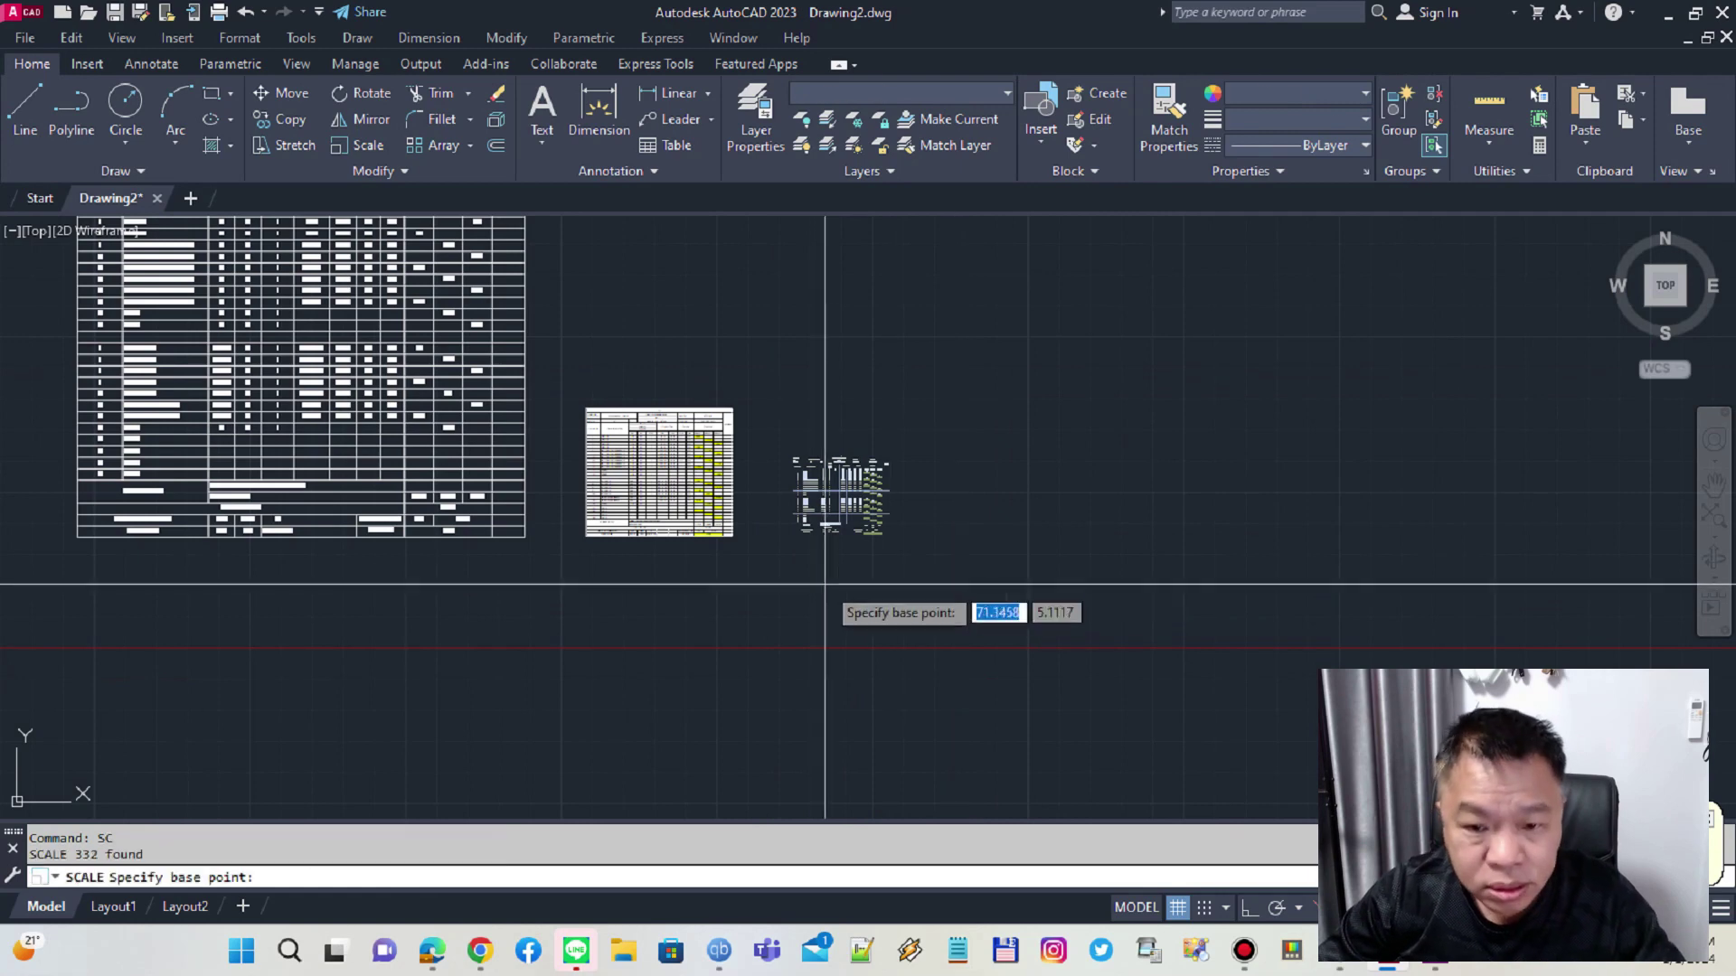
pyautogui.scroll(5, 800, 556)
pyautogui.click(762, 475)
pyautogui.scroll(-4, 774, 470)
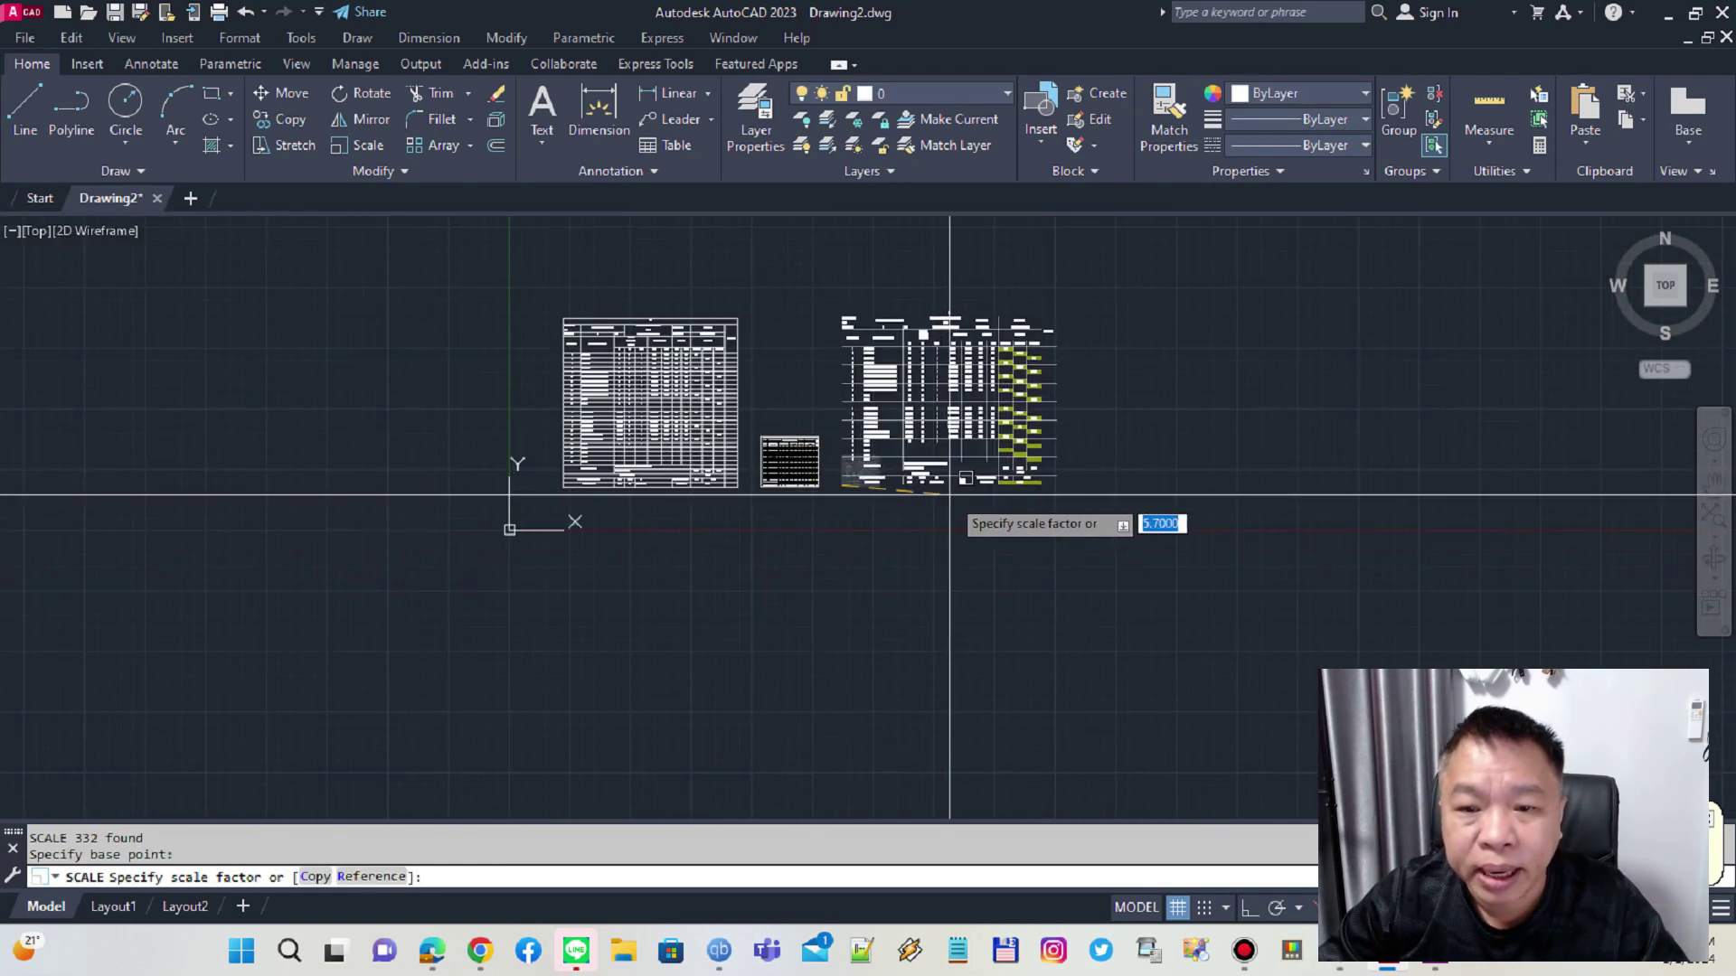
pyautogui.click(1170, 522)
# - Zoom in on the rescaled table's corner to check its border lines up with the other table
pyautogui.scroll(6, 1060, 342)
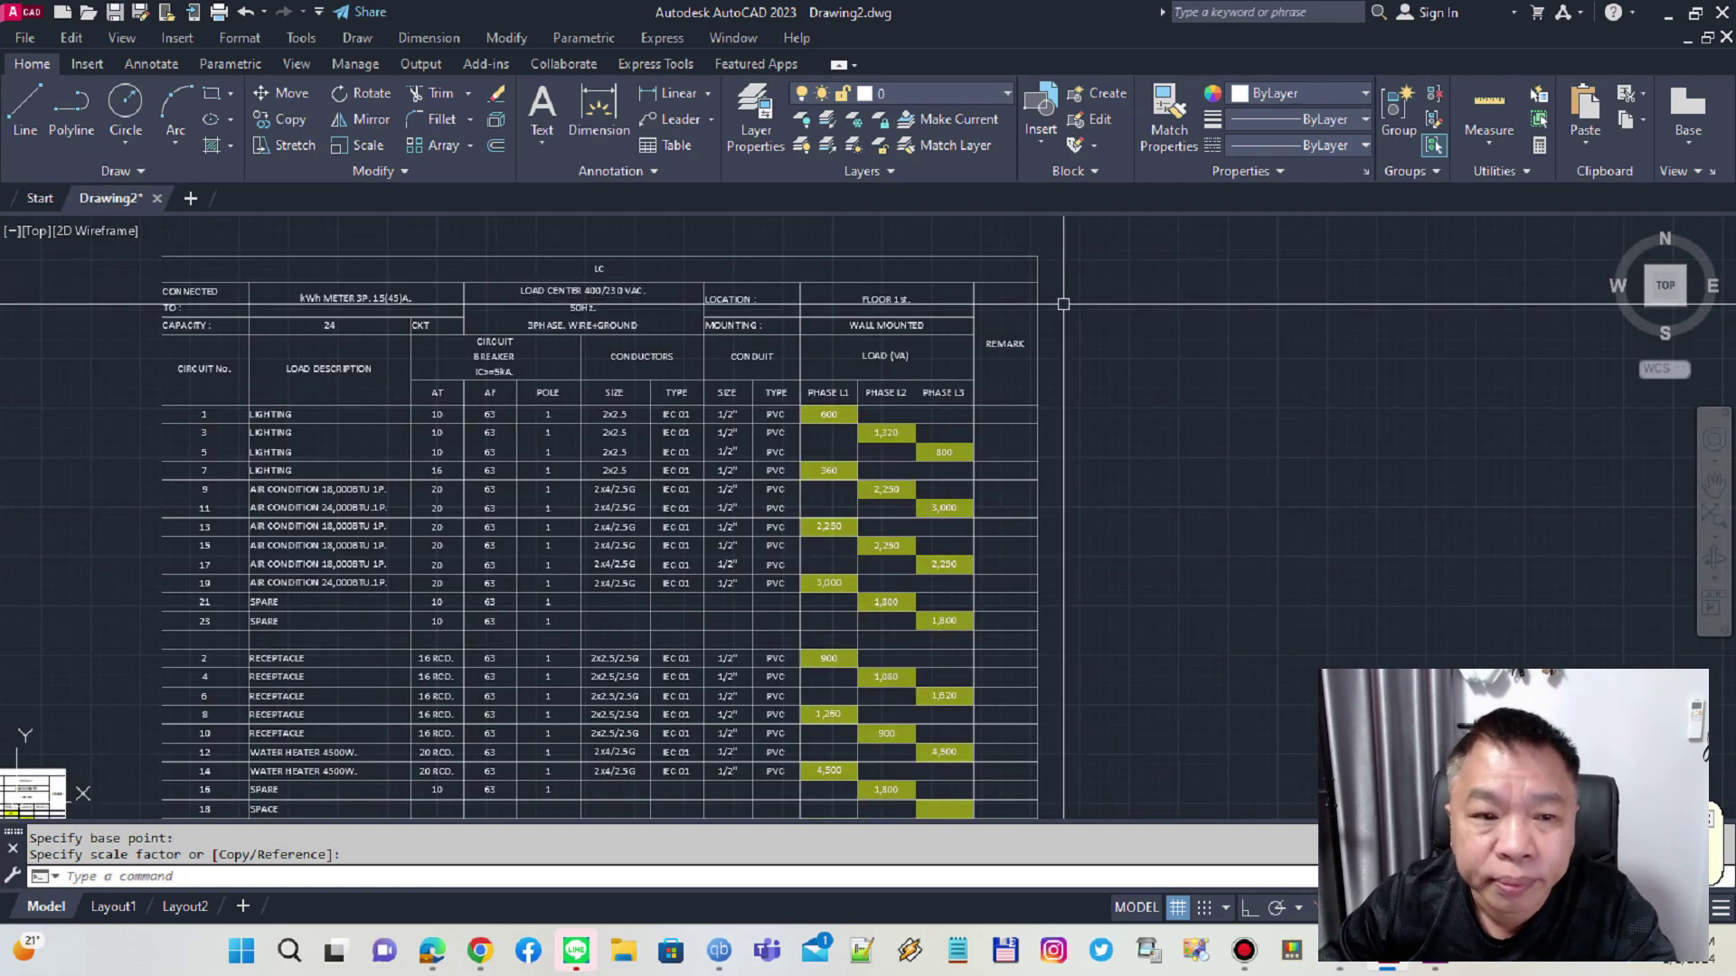
pyautogui.scroll(3, 1070, 280)
pyautogui.scroll(3, 1054, 287)
pyautogui.scroll(4, 1007, 368)
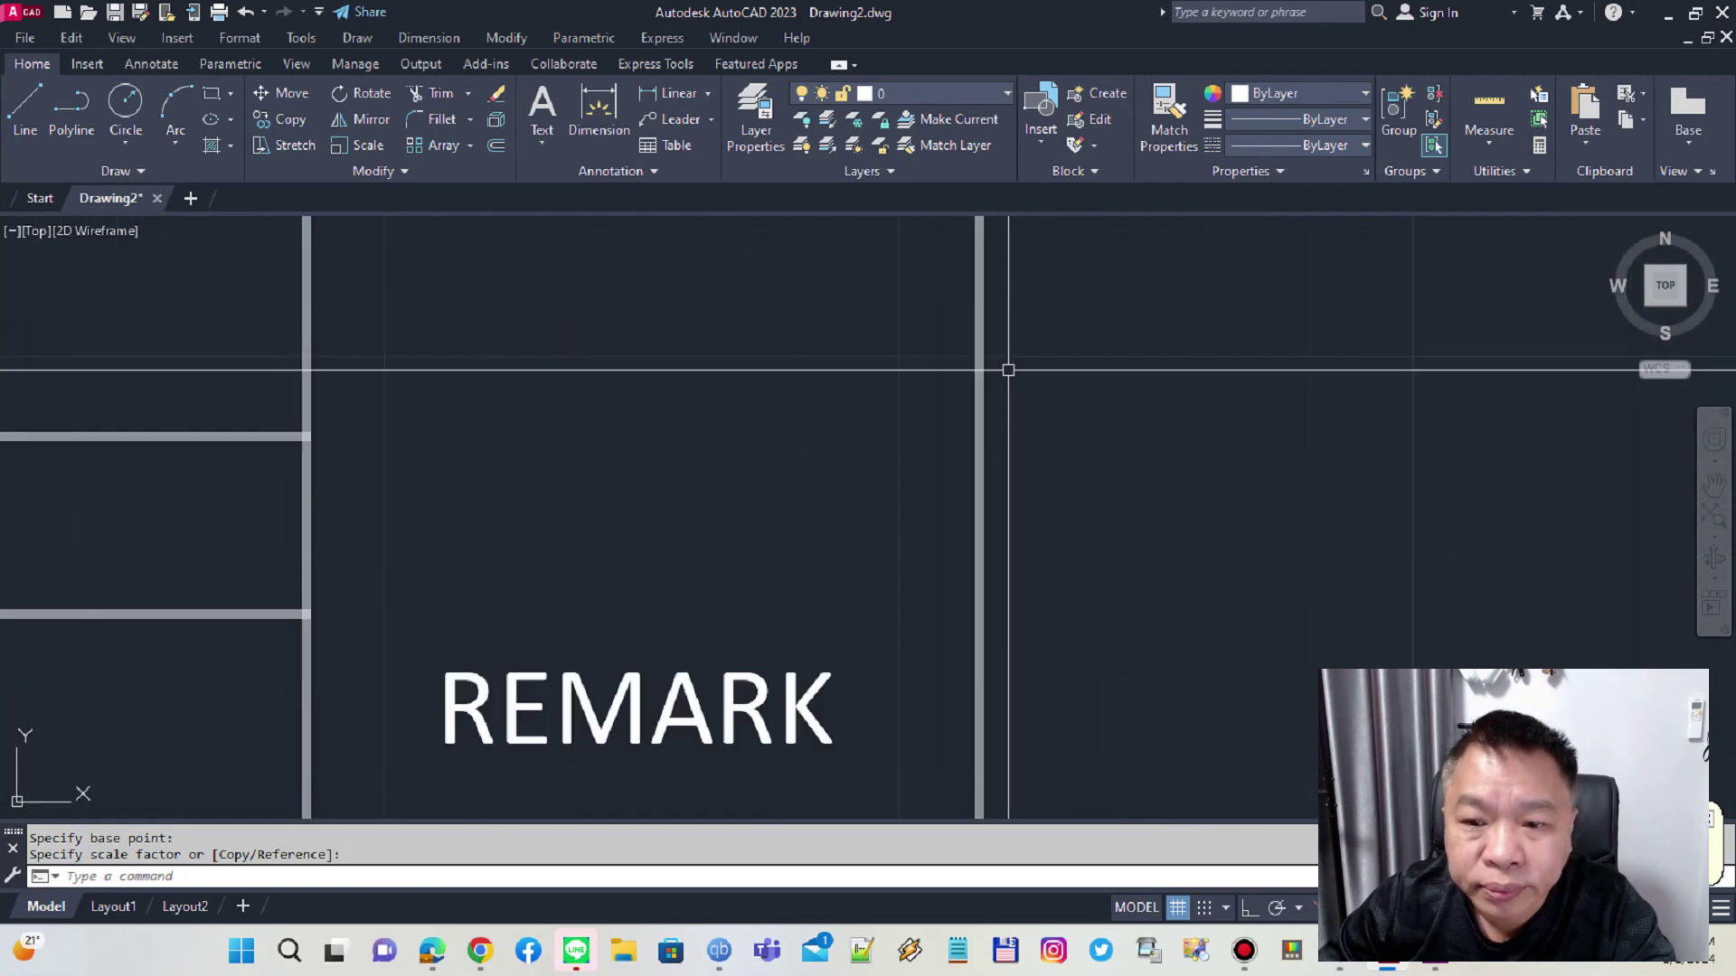
pyautogui.scroll(-4, 1013, 378)
pyautogui.moveTo(1013, 378); pyautogui.dragTo(1046, 600, button='middle')
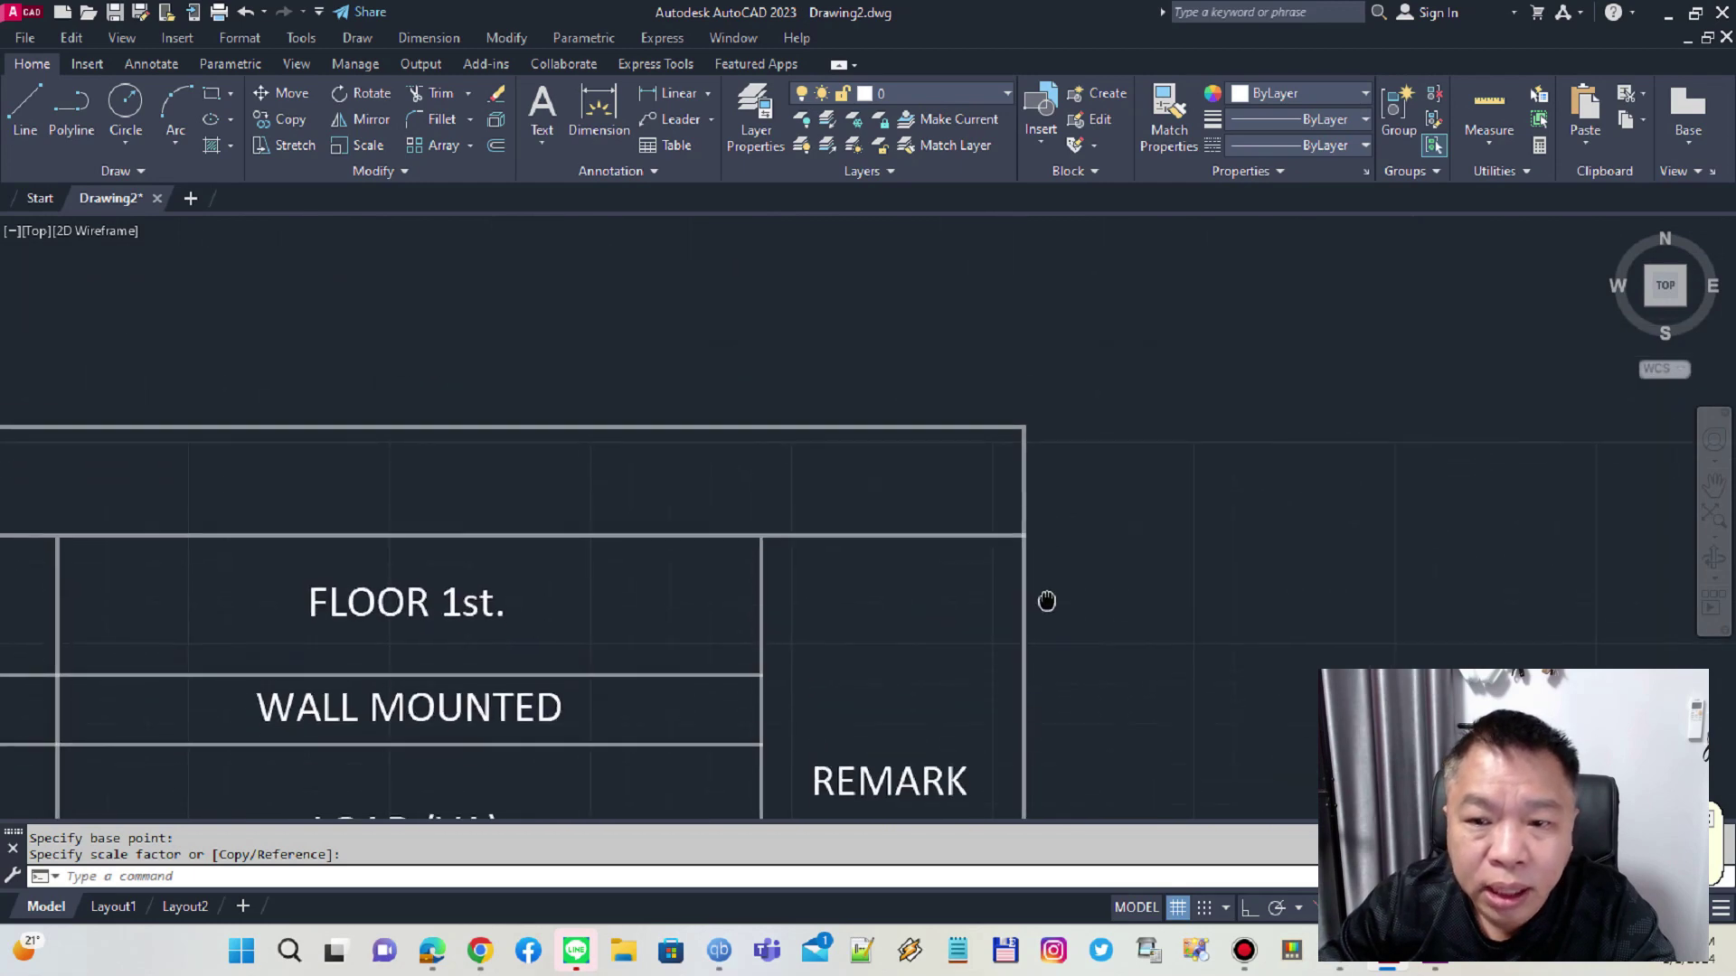
pyautogui.scroll(6, 1018, 465)
pyautogui.scroll(3, 992, 423)
pyautogui.moveTo(992, 424); pyautogui.dragTo(931, 398)
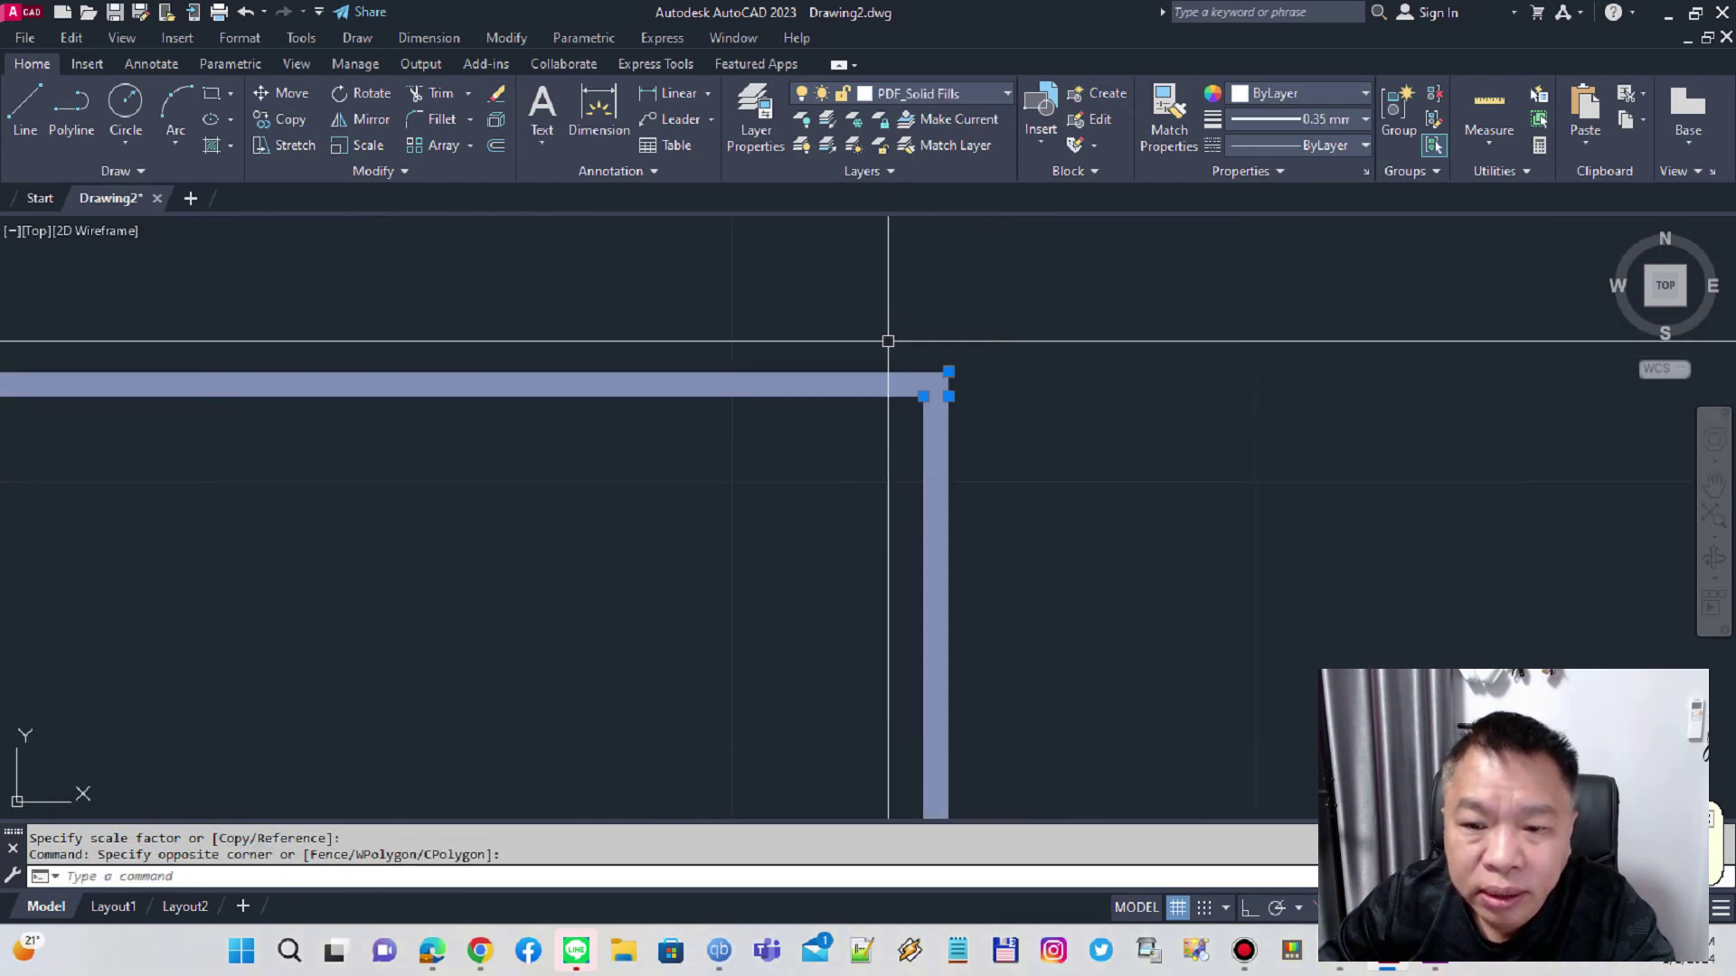
pyautogui.scroll(-3, 1023, 453)
pyautogui.scroll(-3, 1054, 470)
pyautogui.scroll(-2, 1110, 431)
pyautogui.moveTo(1110, 432); pyautogui.dragTo(1105, 388, button='middle')
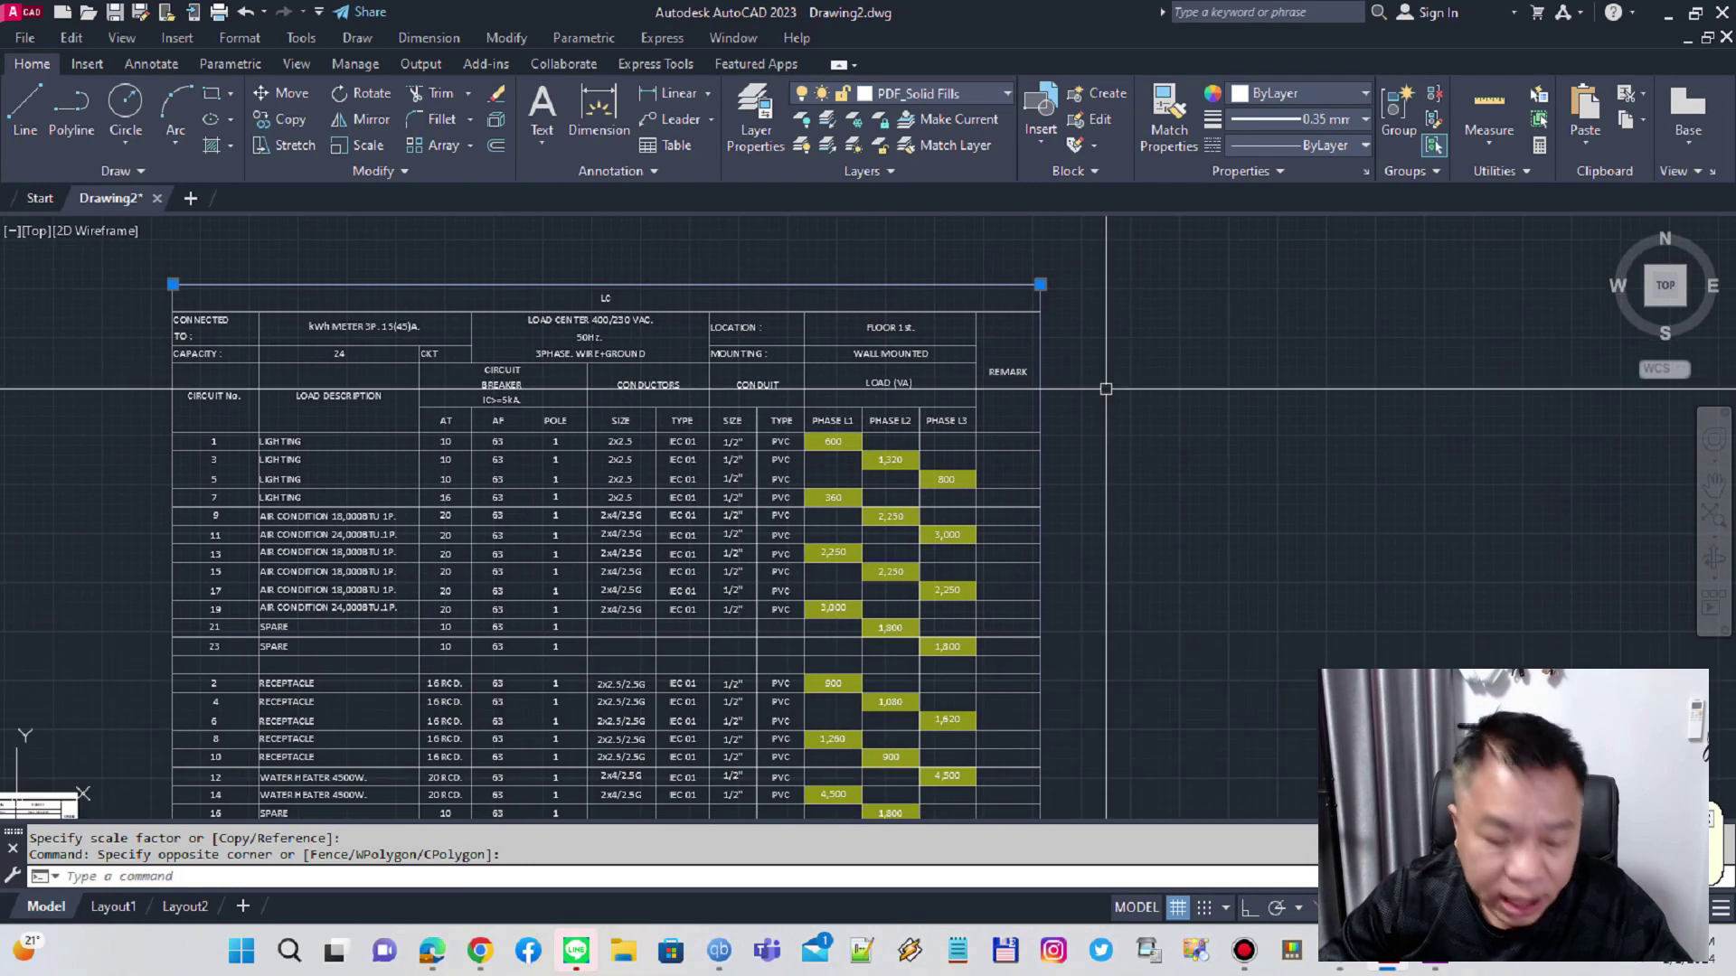
pyautogui.press('Escape')
pyautogui.scroll(-5, 1106, 388)
pyautogui.scroll(8, 593, 392)
pyautogui.scroll(4, 597, 405)
pyautogui.press('Escape')
pyautogui.press('Escape')
pyautogui.moveTo(556, 326); pyautogui.dragTo(678, 295, button='middle')
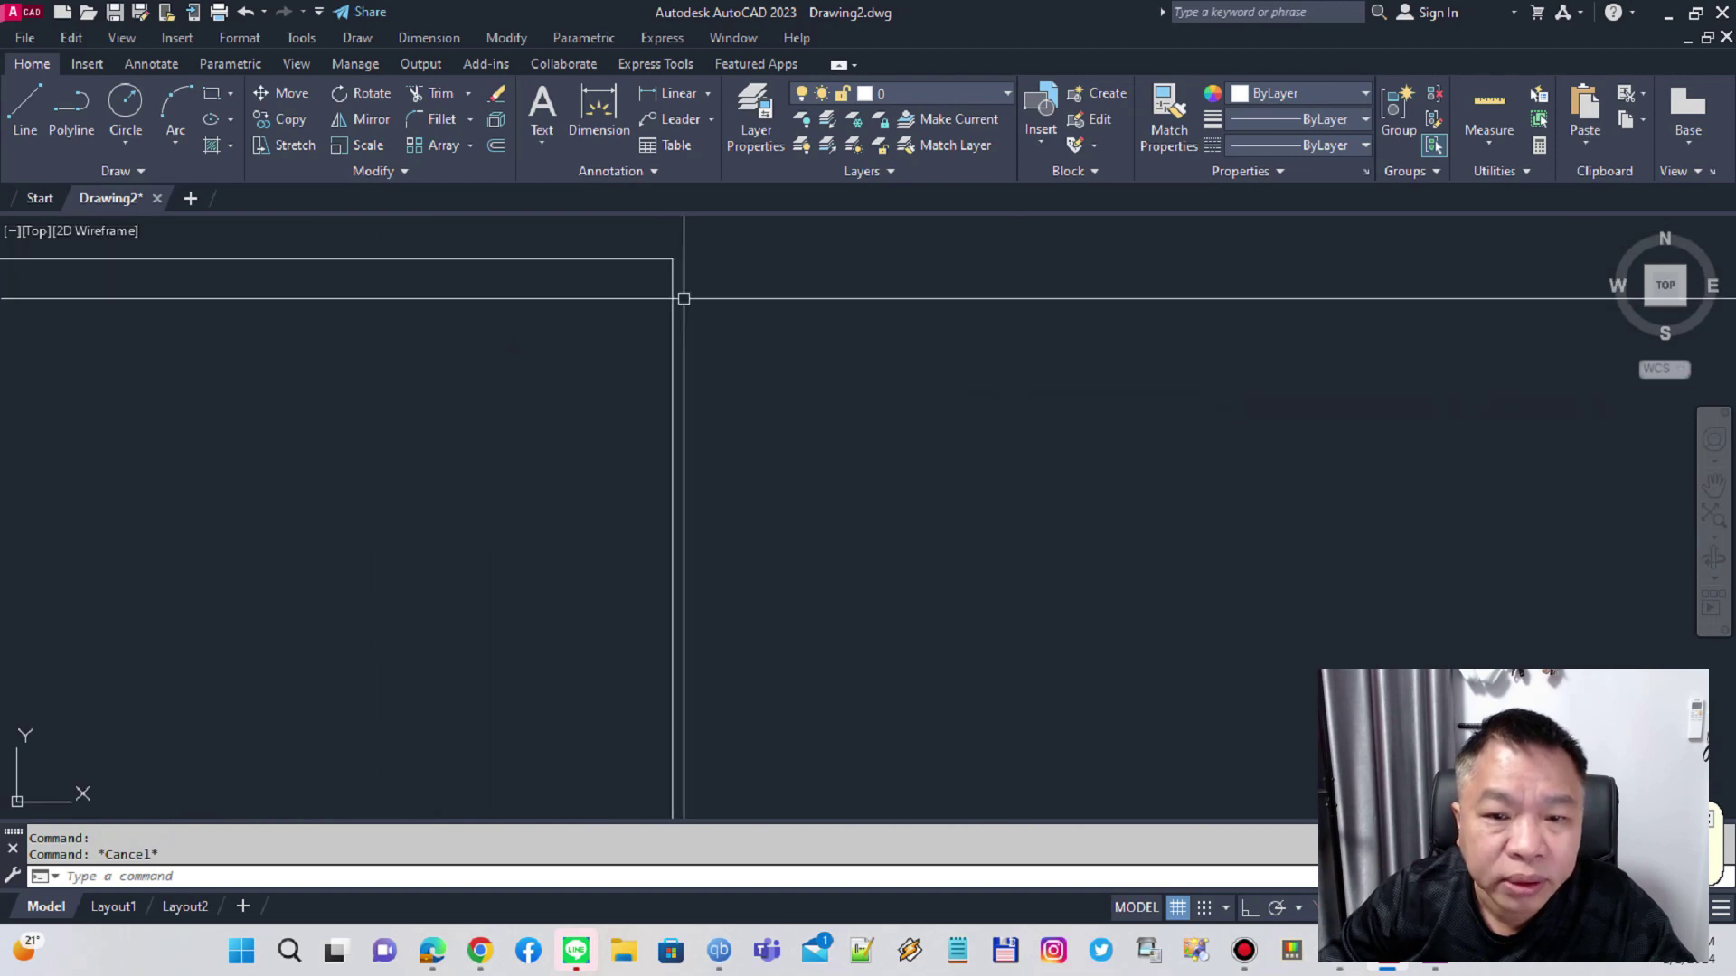
# - Inspect the enlarged schedule's PHASE L1–L3 load values up close, then bring Excel forward
pyautogui.scroll(-5, 677, 295)
pyautogui.scroll(-3, 724, 333)
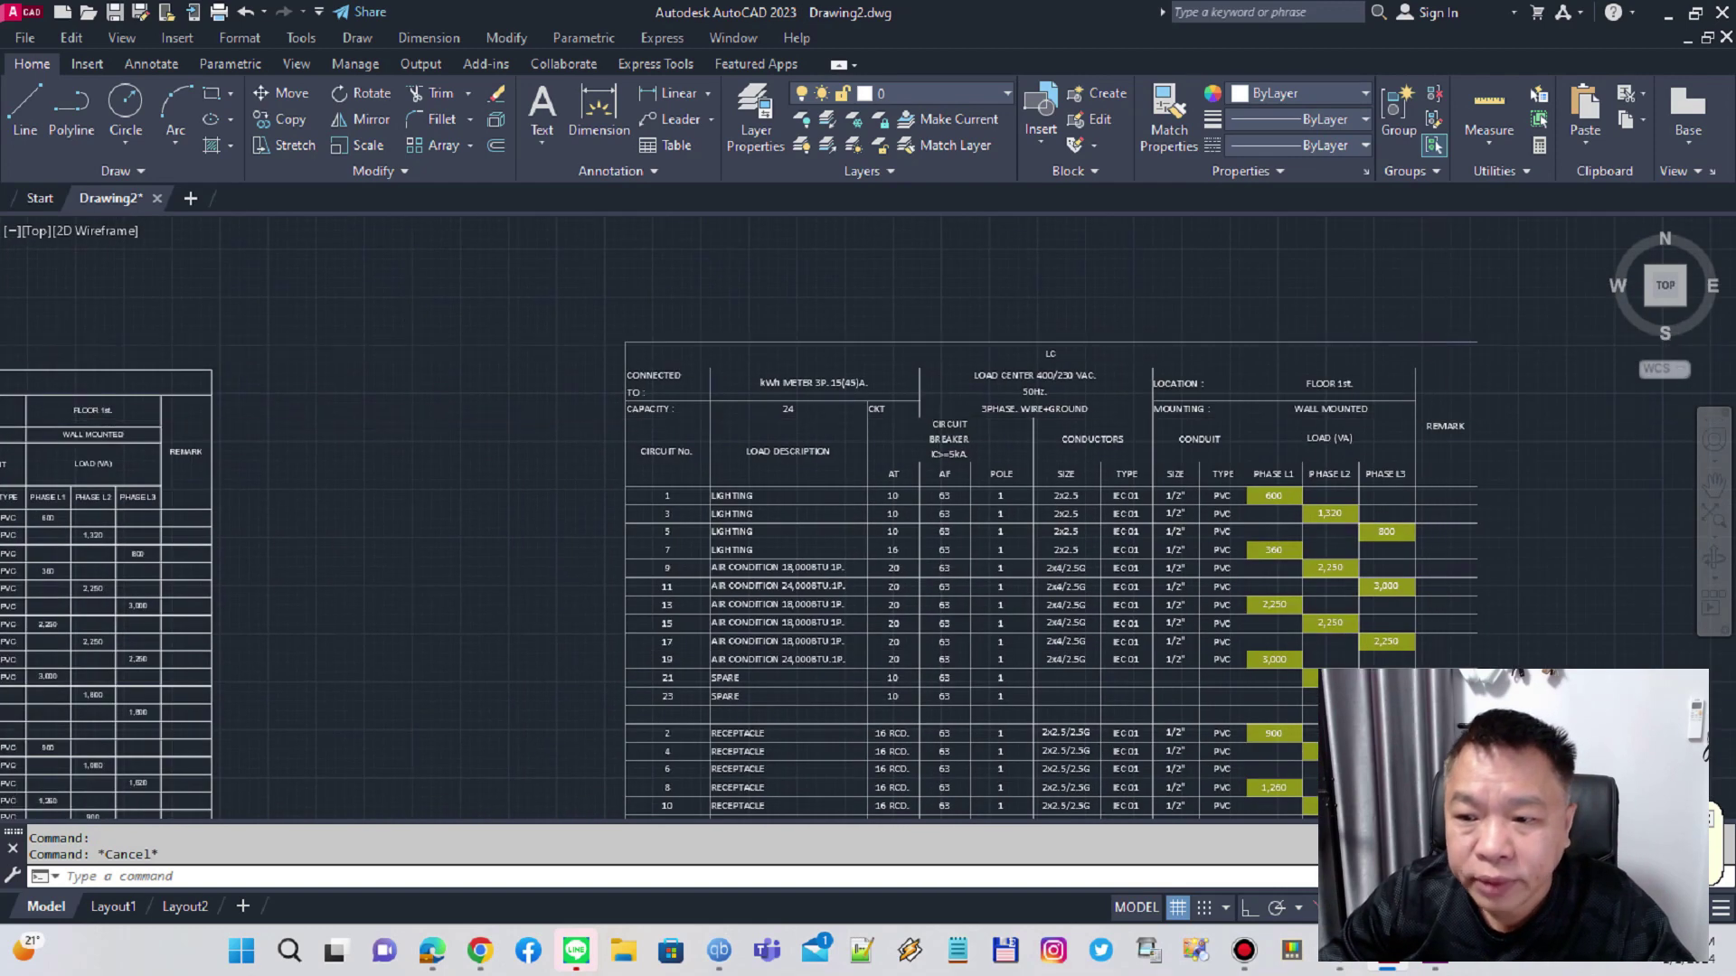
pyautogui.scroll(8, 1528, 336)
pyautogui.scroll(2, 1135, 437)
pyautogui.scroll(2, 1135, 437)
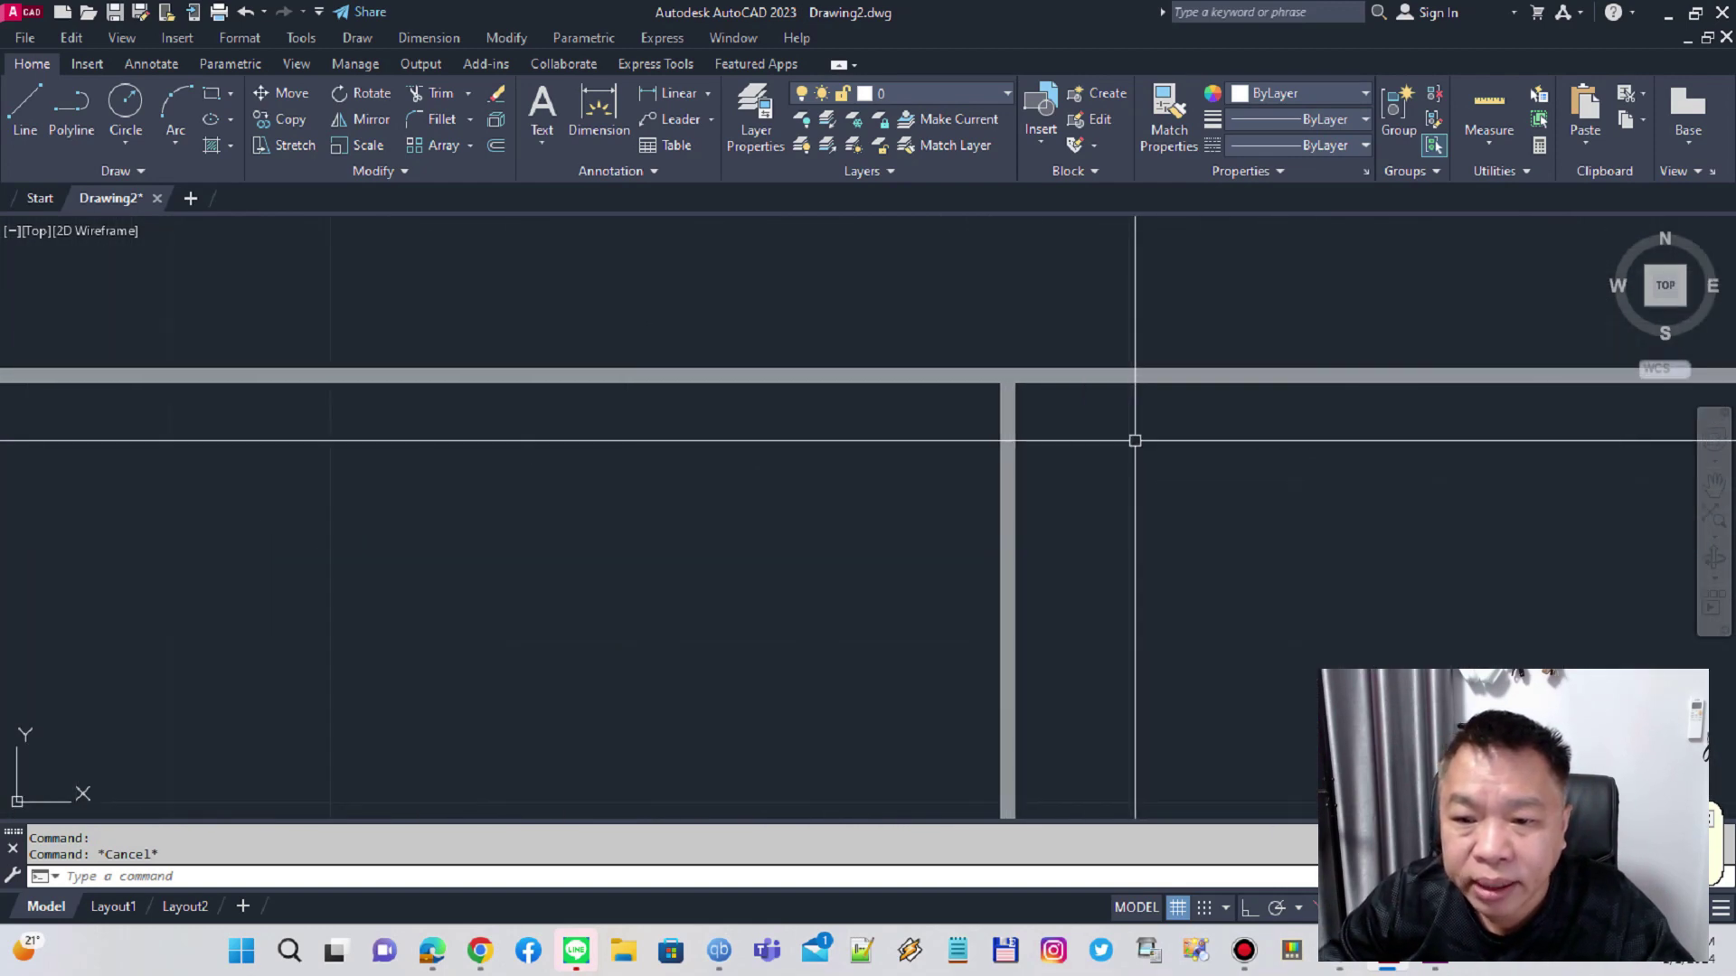
pyautogui.scroll(-5, 1135, 440)
pyautogui.scroll(-4, 1135, 441)
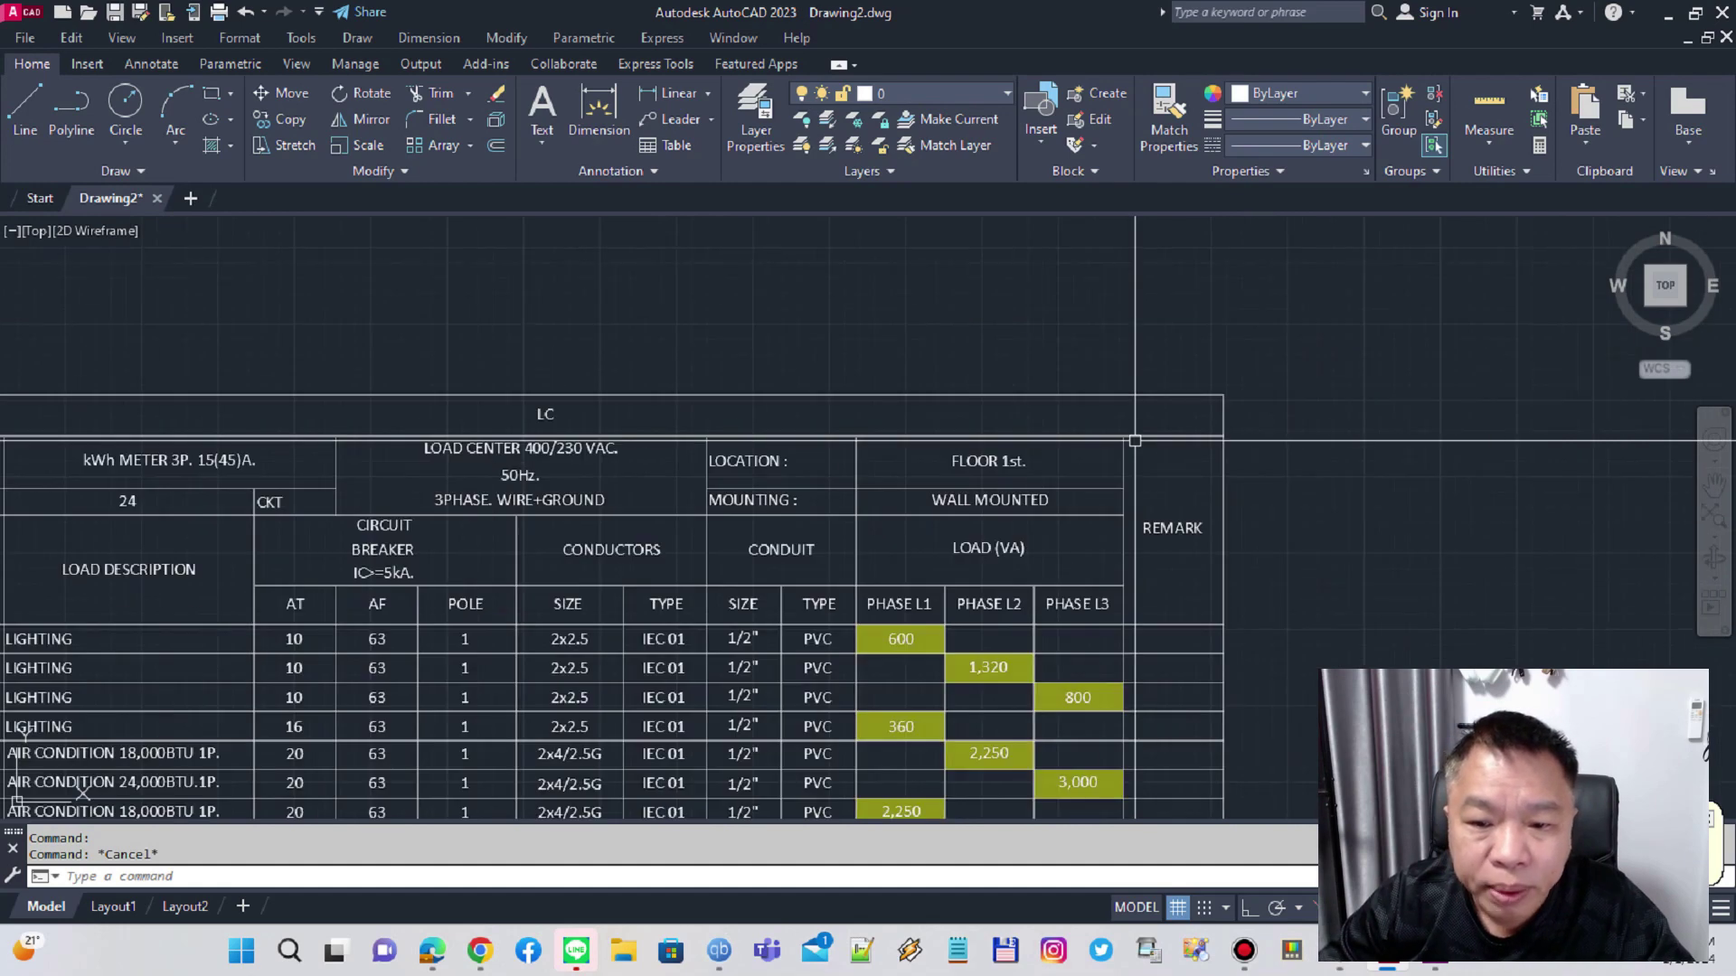
pyautogui.scroll(4, 706, 655)
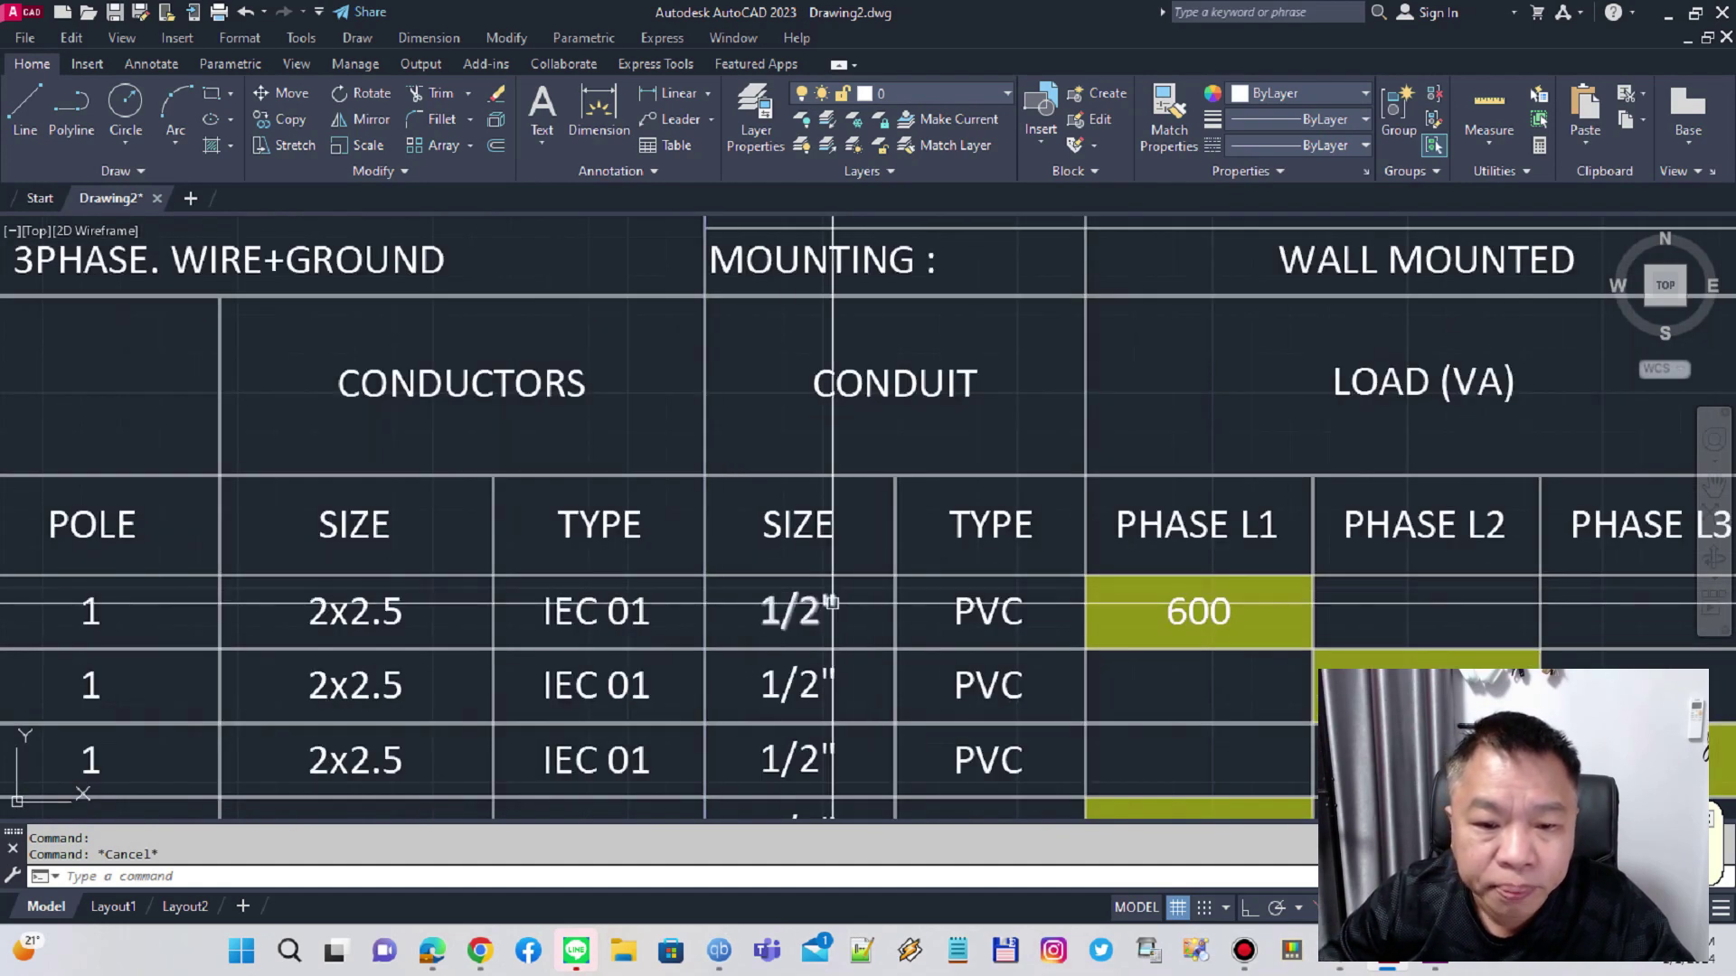
pyautogui.scroll(-2, 831, 602)
pyautogui.scroll(-2, 831, 602)
pyautogui.scroll(-2, 988, 612)
pyautogui.moveTo(988, 612); pyautogui.dragTo(1124, 425, button='middle')
pyautogui.scroll(2, 972, 420)
pyautogui.scroll(3, 972, 430)
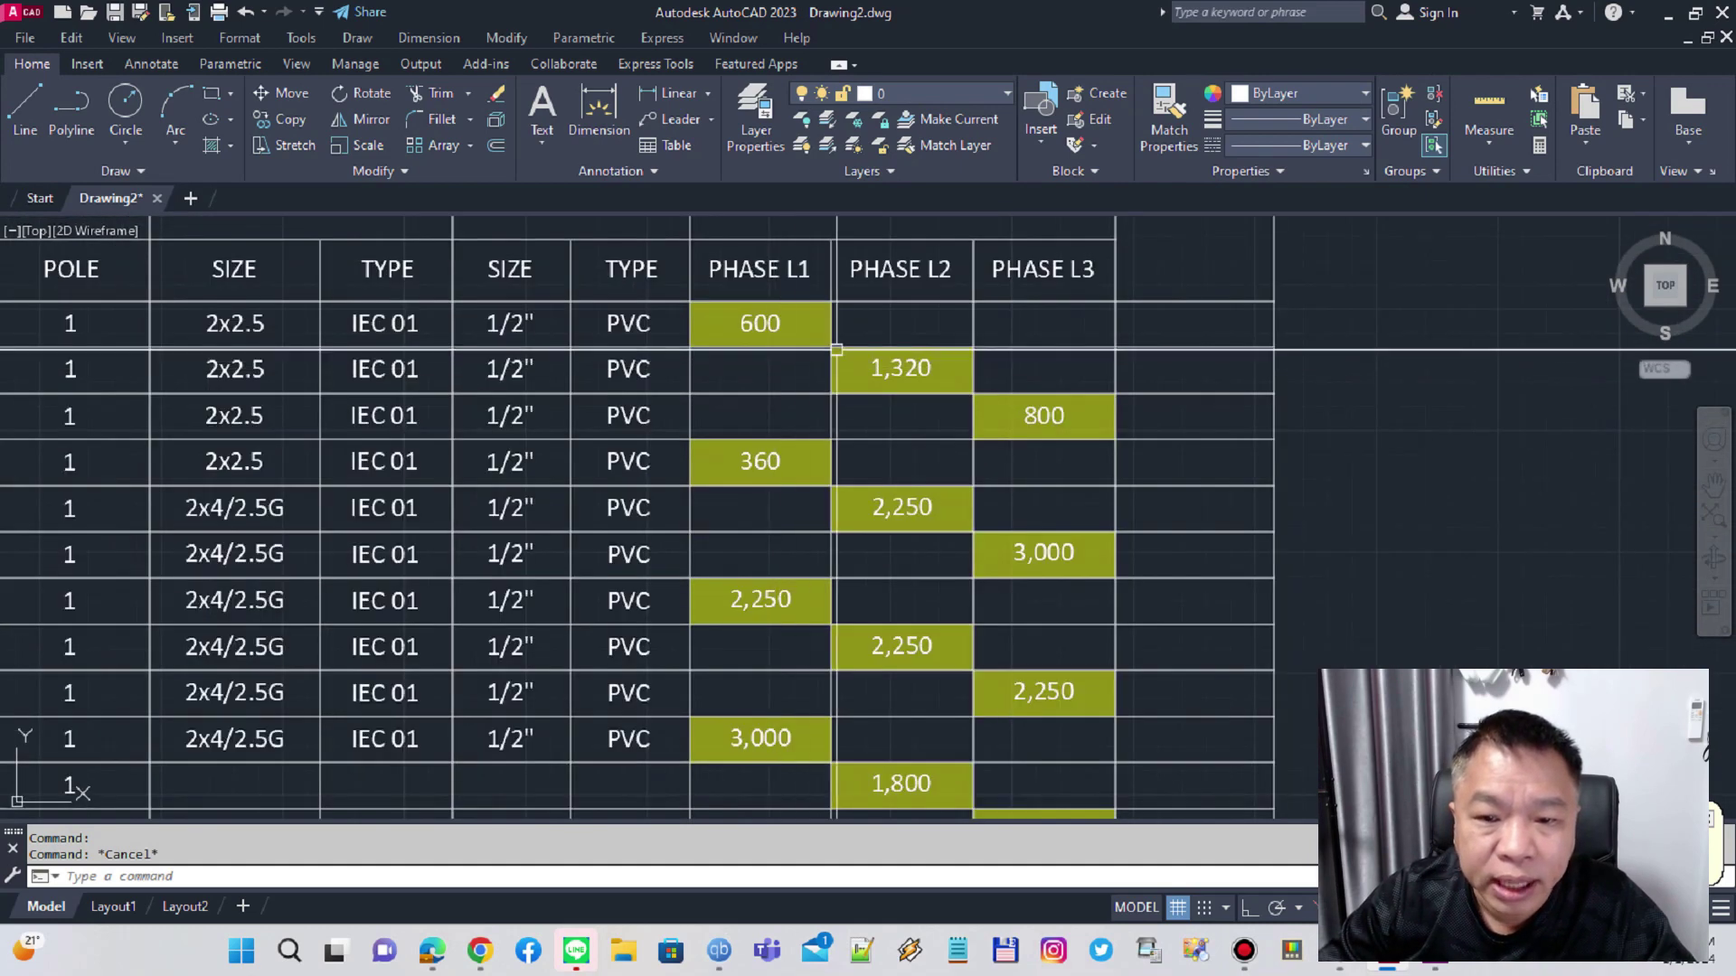
pyautogui.scroll(3, 972, 433)
pyautogui.scroll(-5, 971, 434)
pyautogui.scroll(5, 813, 380)
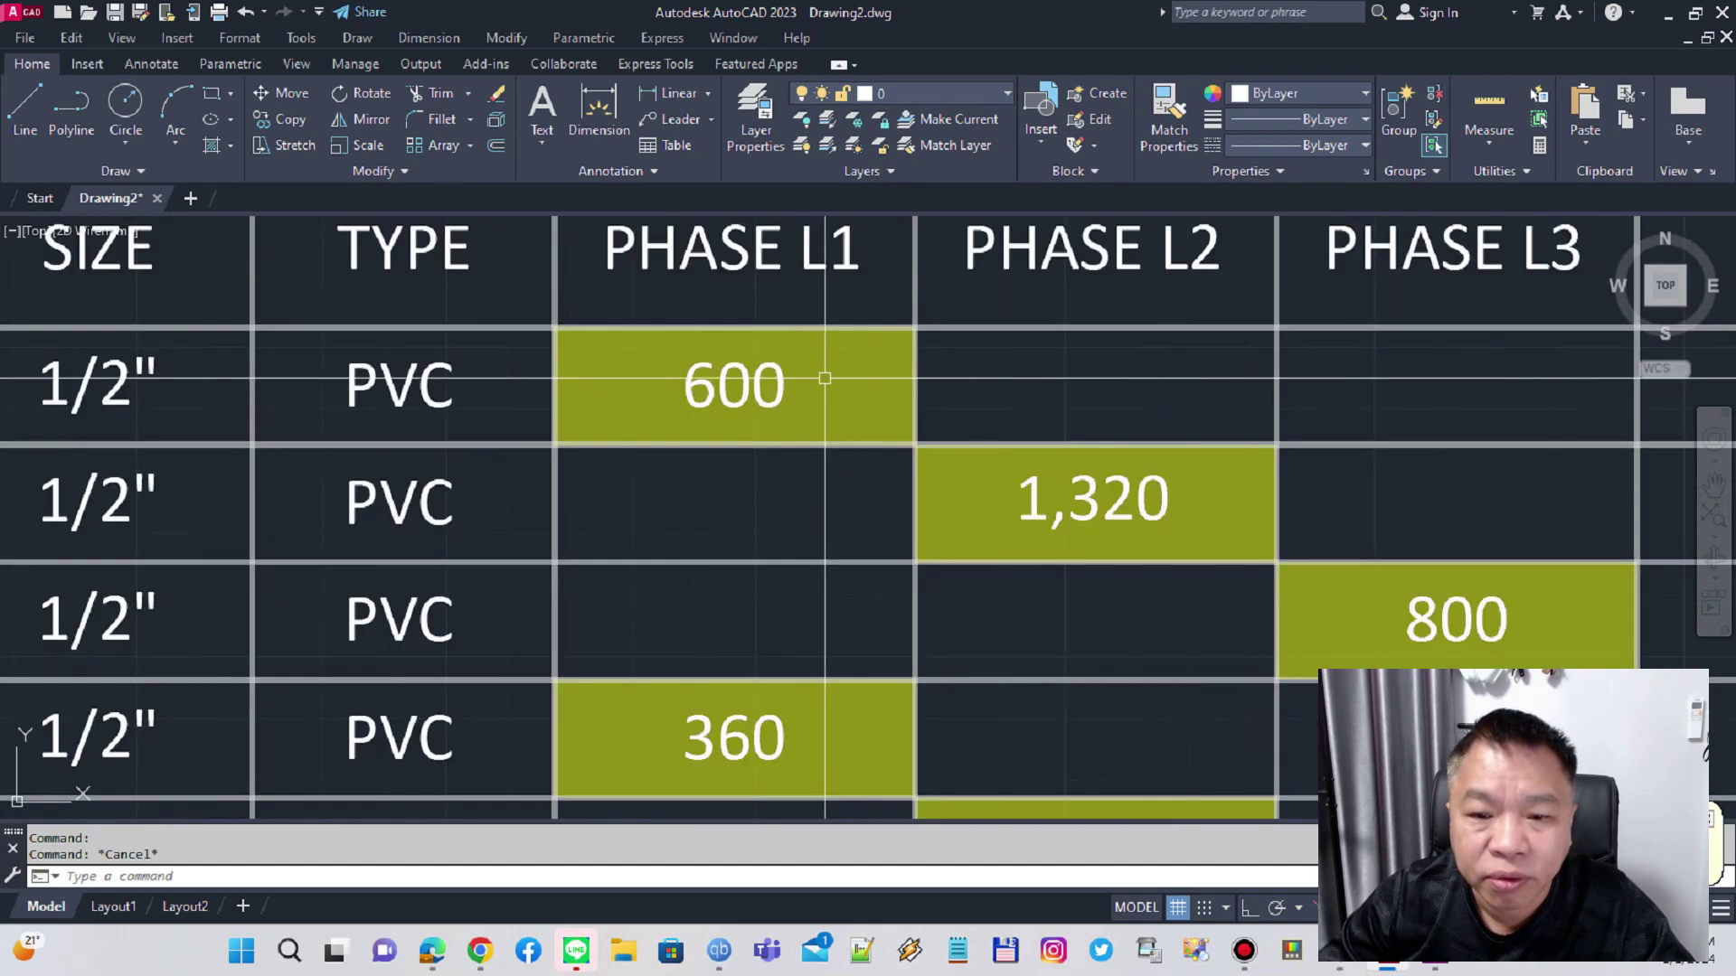
pyautogui.scroll(-1, 1003, 805)
pyautogui.moveTo(957, 951)
pyautogui.click(1291, 950)
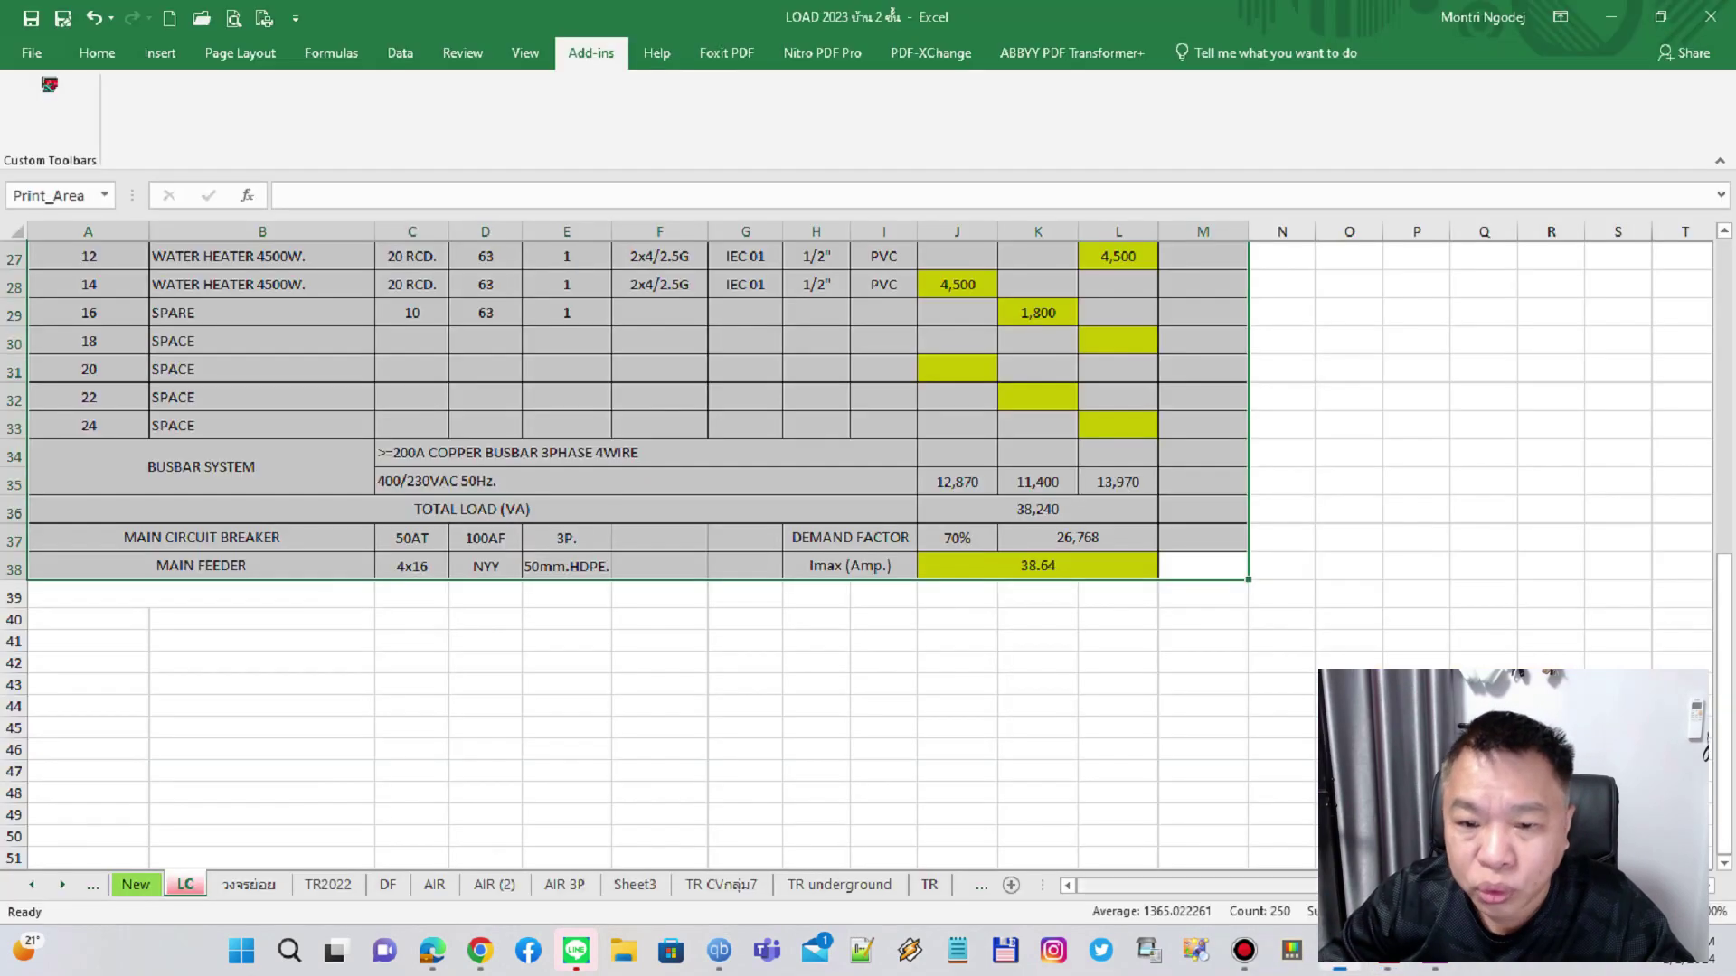
# - Check a load value at the top of the LC sheet, then return to AutoCAD
pyautogui.scroll(5, 633, 452)
pyautogui.scroll(4, 633, 452)
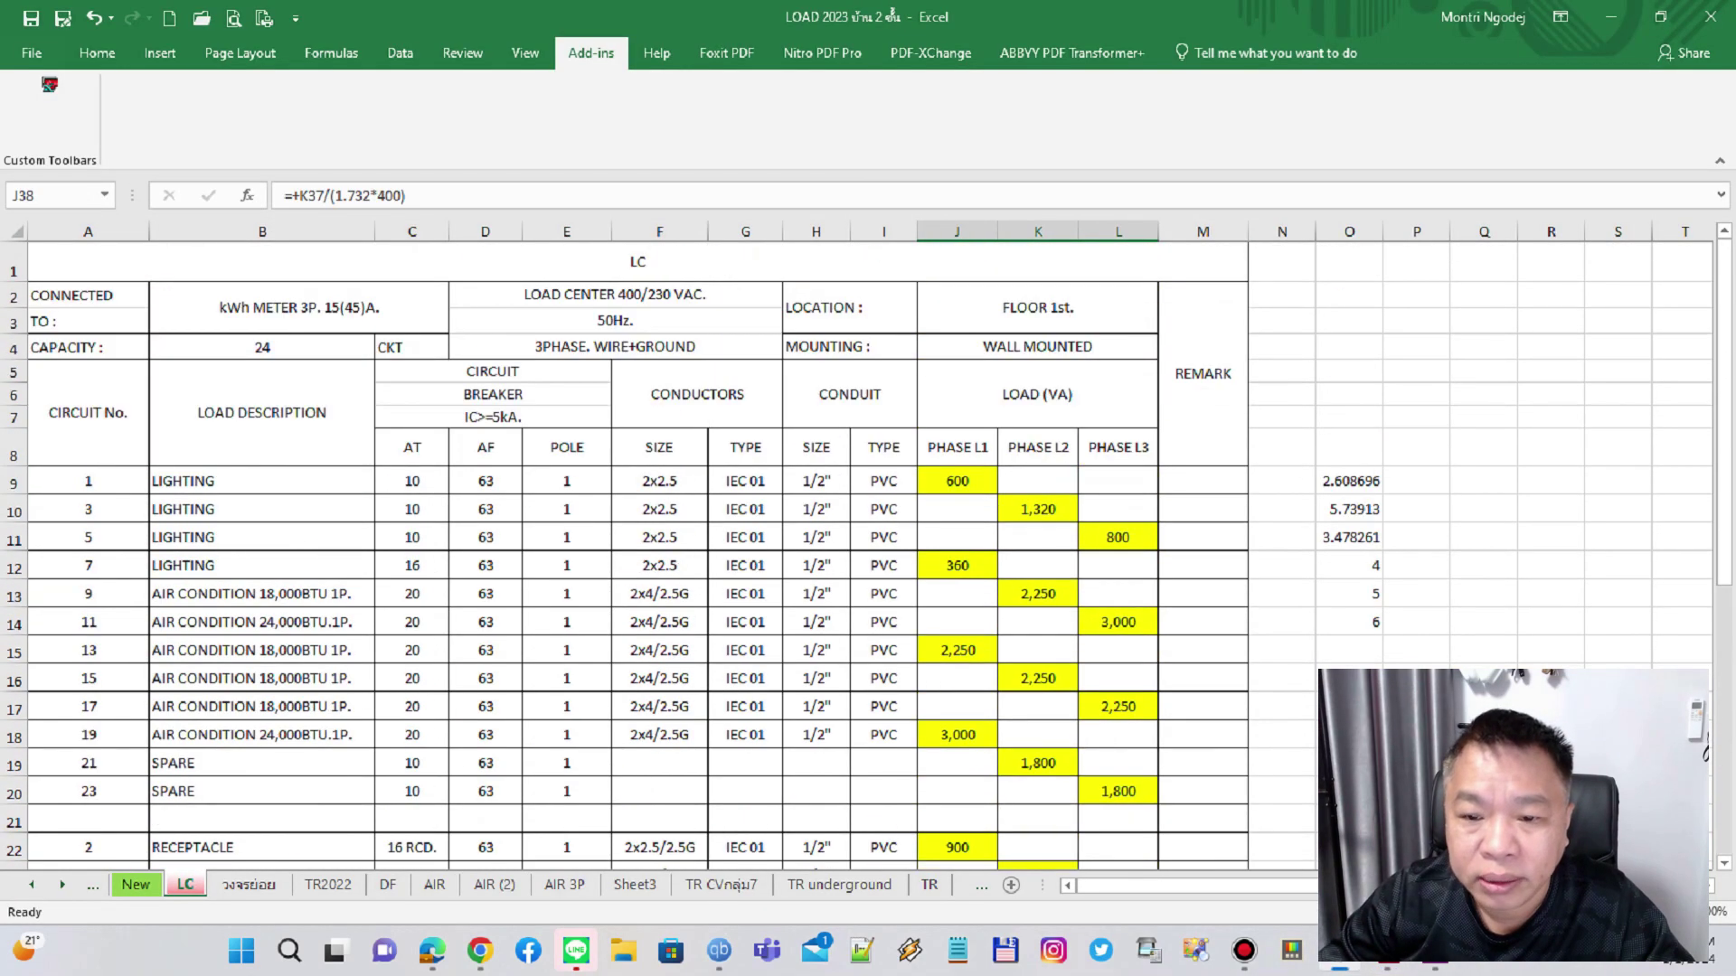
pyautogui.click(958, 481)
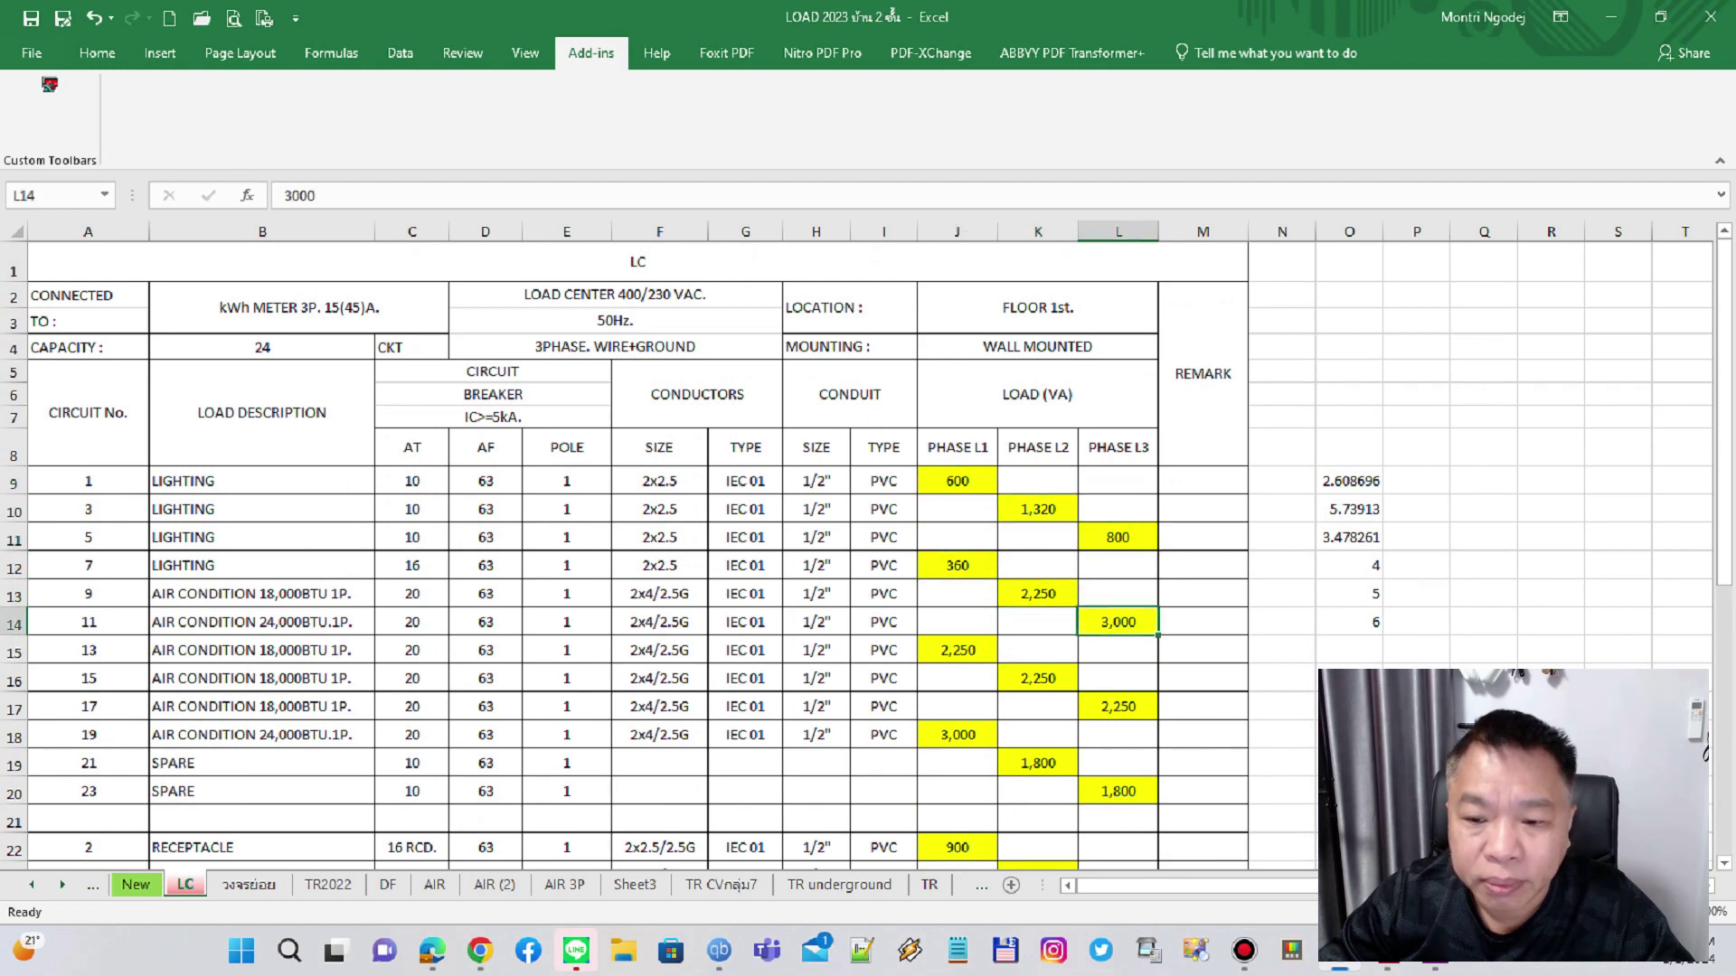
pyautogui.hotkey('alt', 'Tab')
pyautogui.scroll(-5, 1064, 577)
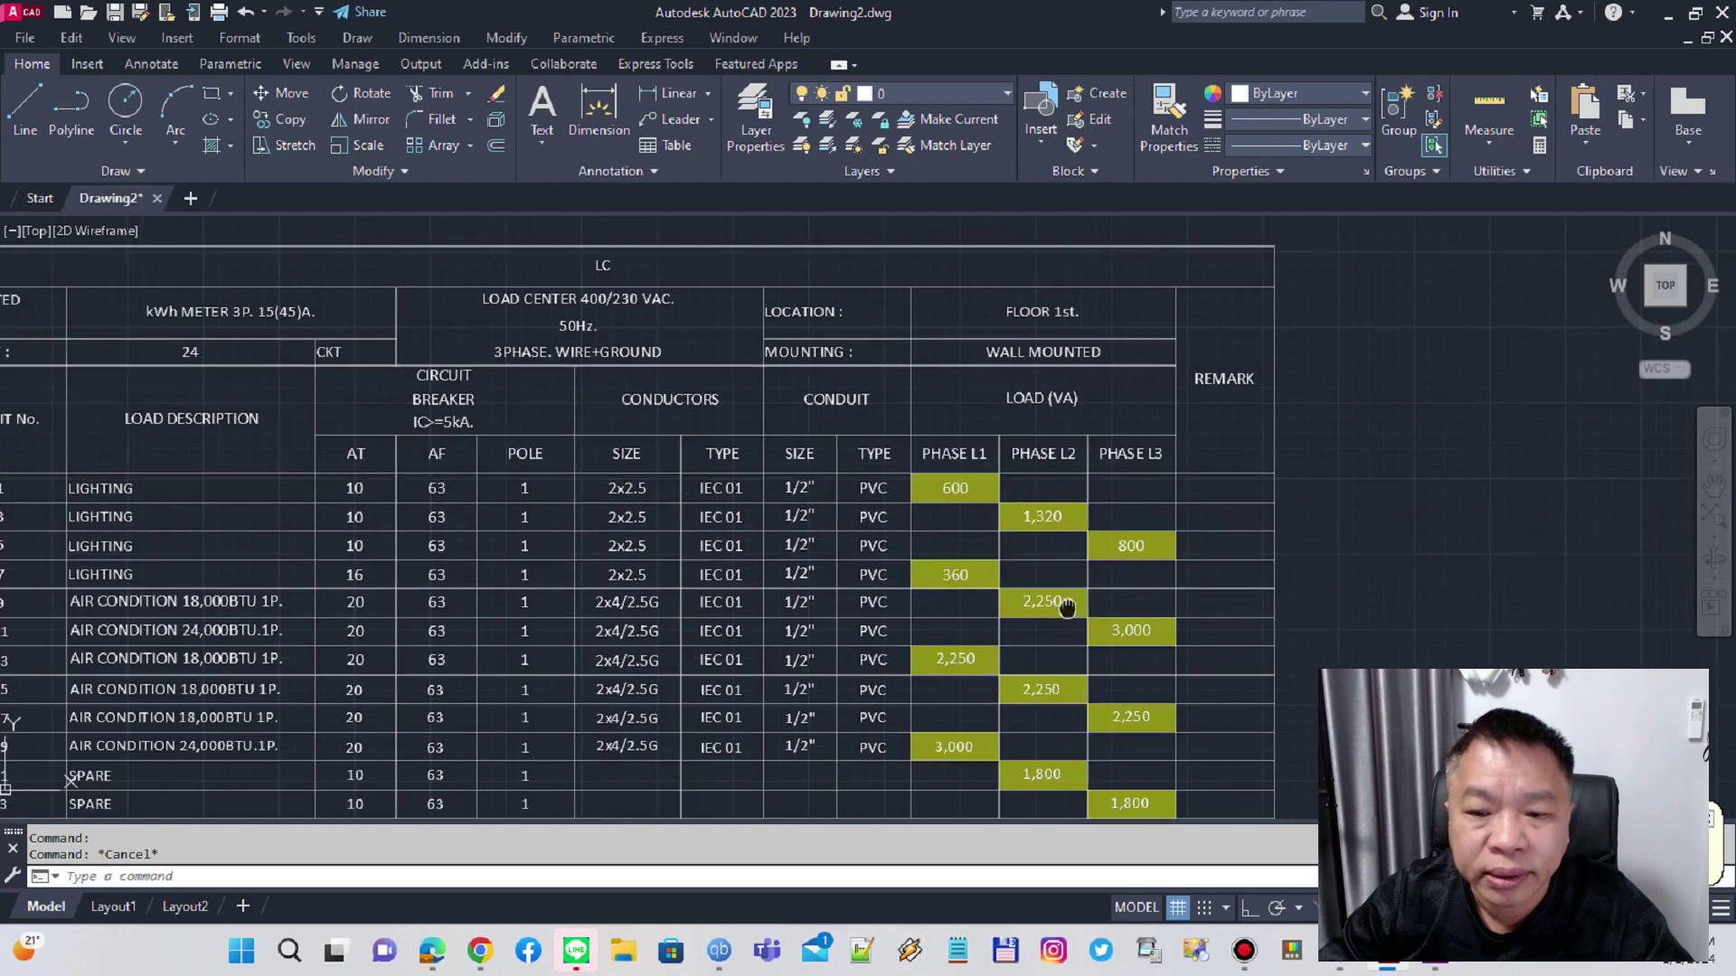
# - Pan around the LC table and reopen Layer Properties to list layer 0 and the three PDF layers
pyautogui.moveTo(1064, 576); pyautogui.dragTo(967, 435, button='middle')
pyautogui.scroll(-4, 1129, 557)
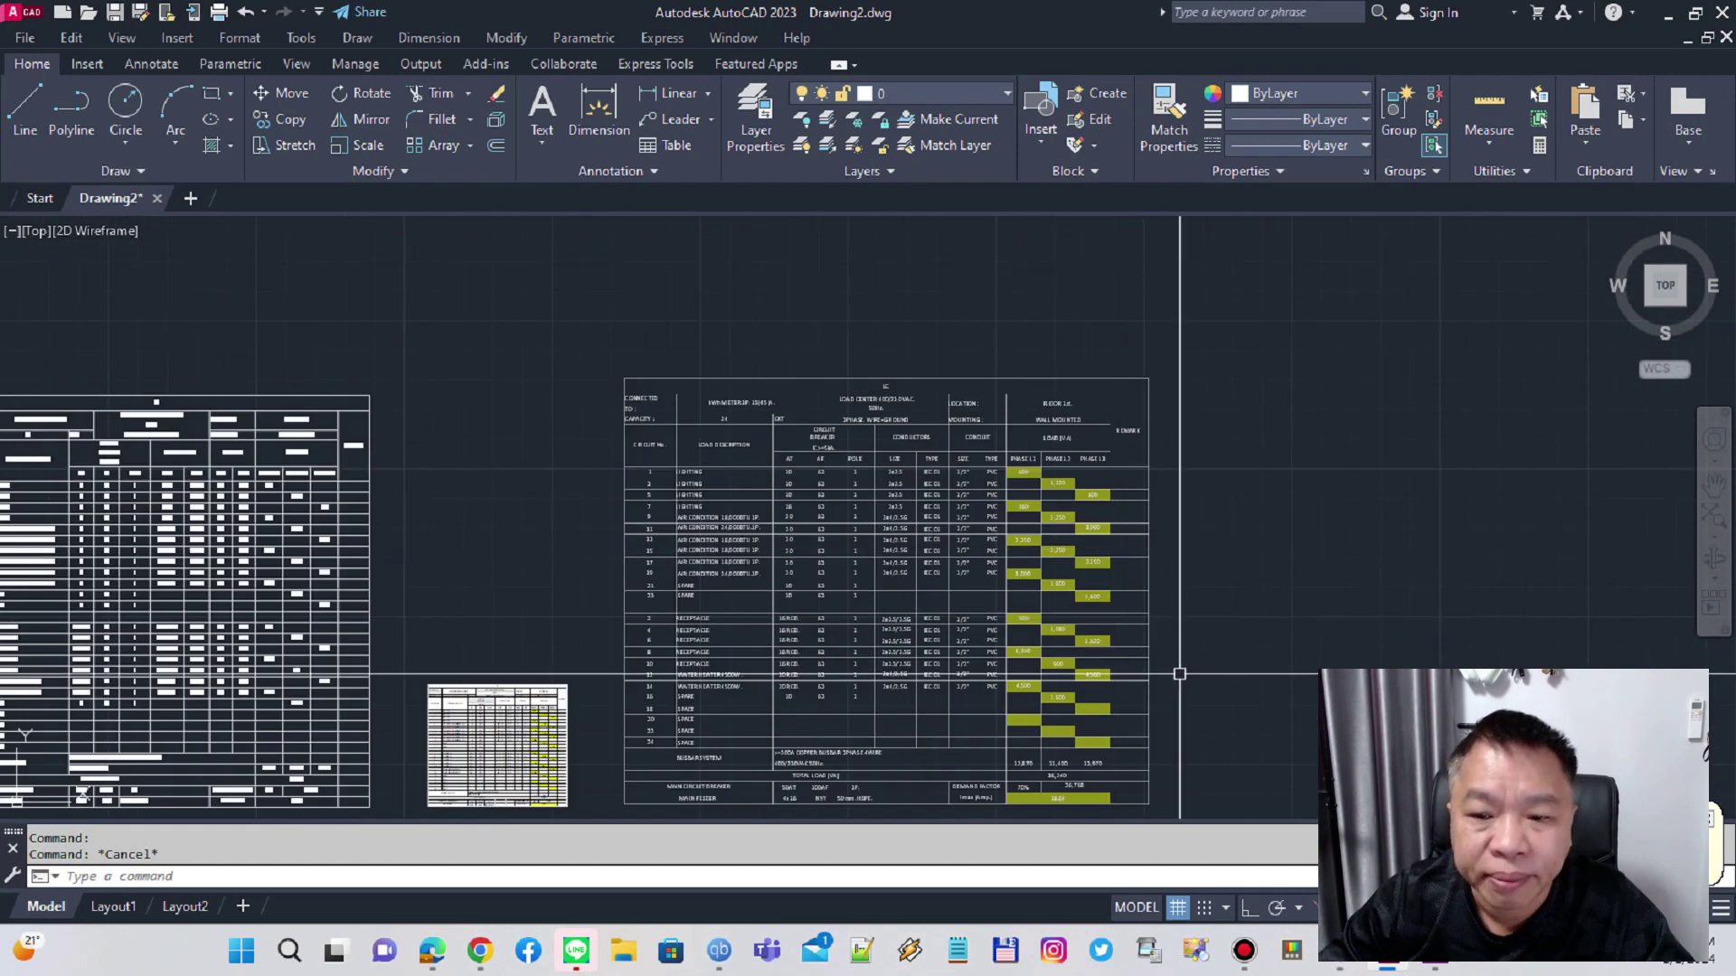
pyautogui.moveTo(1178, 671); pyautogui.dragTo(1174, 590, button='middle')
pyautogui.moveTo(713, 502); pyautogui.dragTo(1108, 498, button='middle')
pyautogui.scroll(6, 1107, 498)
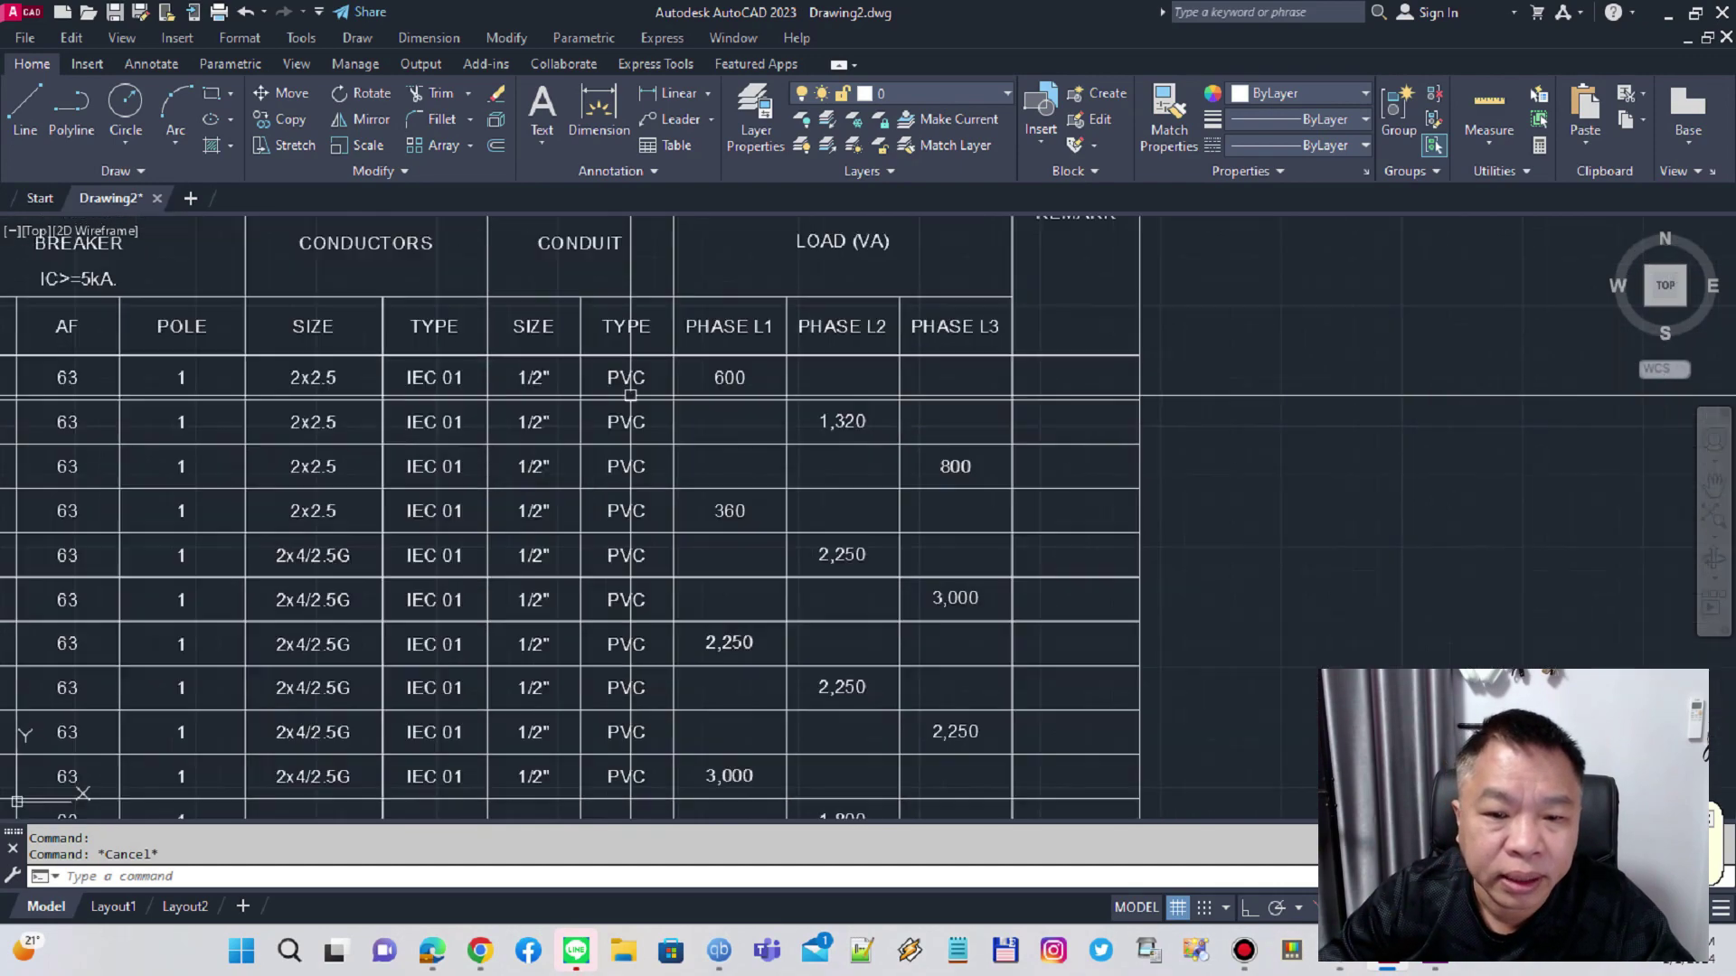
pyautogui.scroll(-6, 1107, 499)
pyautogui.moveTo(1235, 418); pyautogui.dragTo(819, 425, button='middle')
pyautogui.scroll(2, 818, 425)
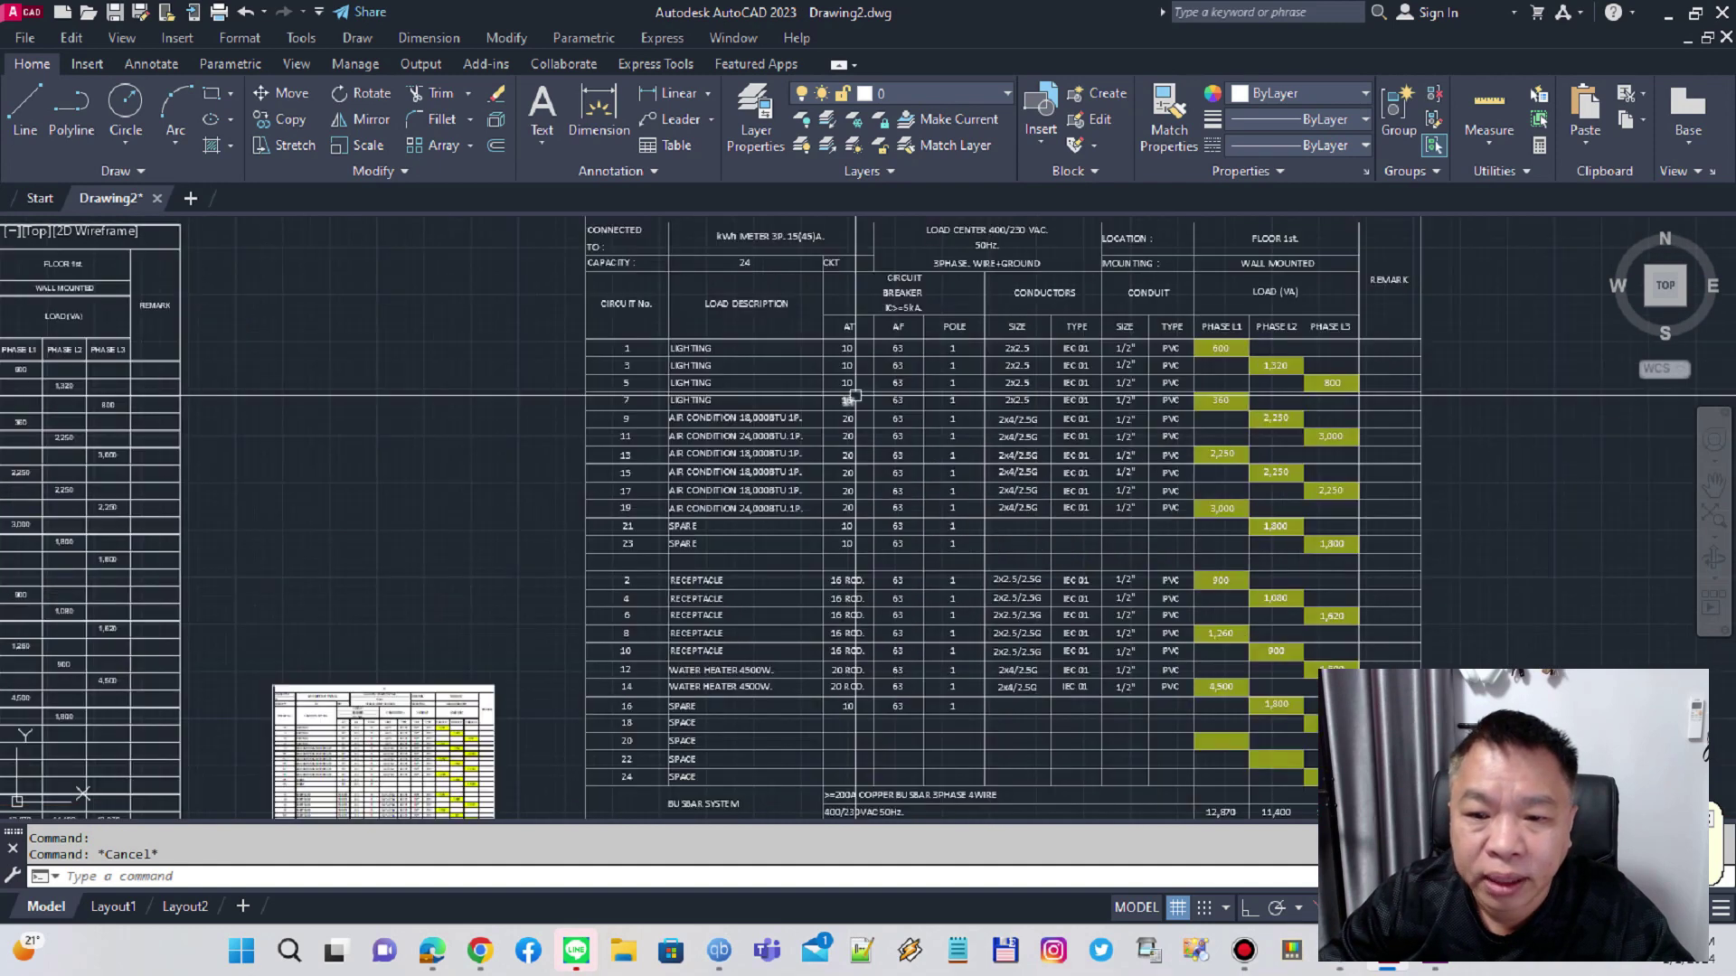
pyautogui.moveTo(1036, 447); pyautogui.dragTo(823, 452, button='middle')
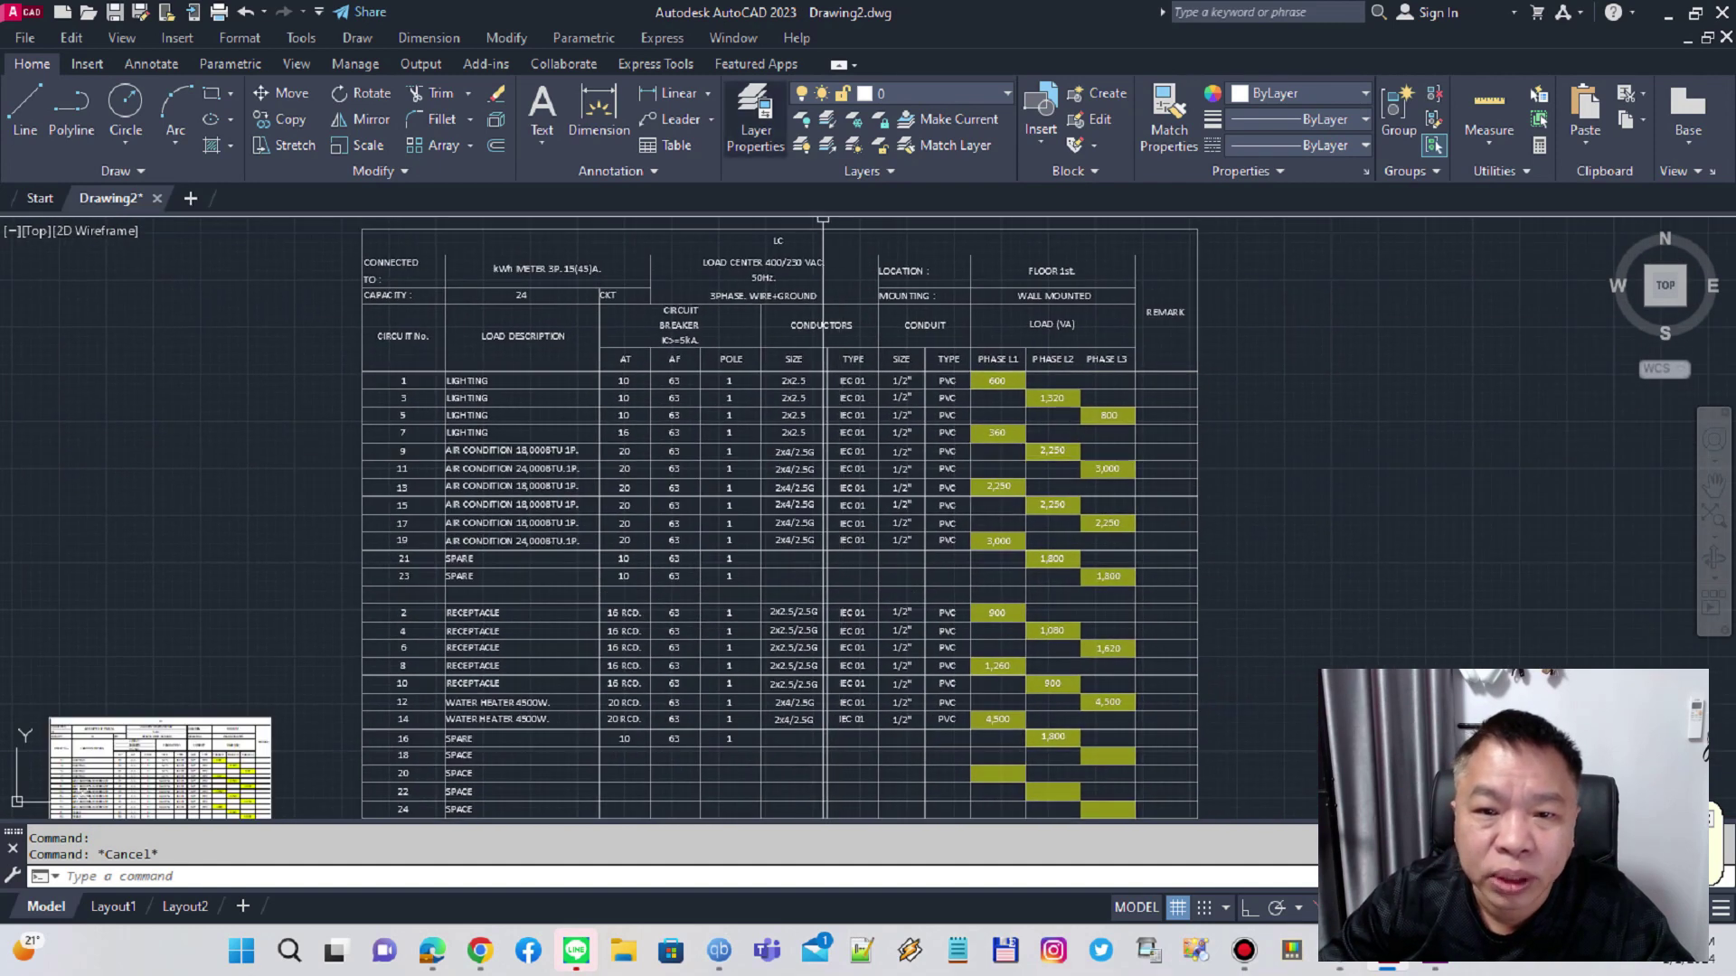
pyautogui.click(755, 129)
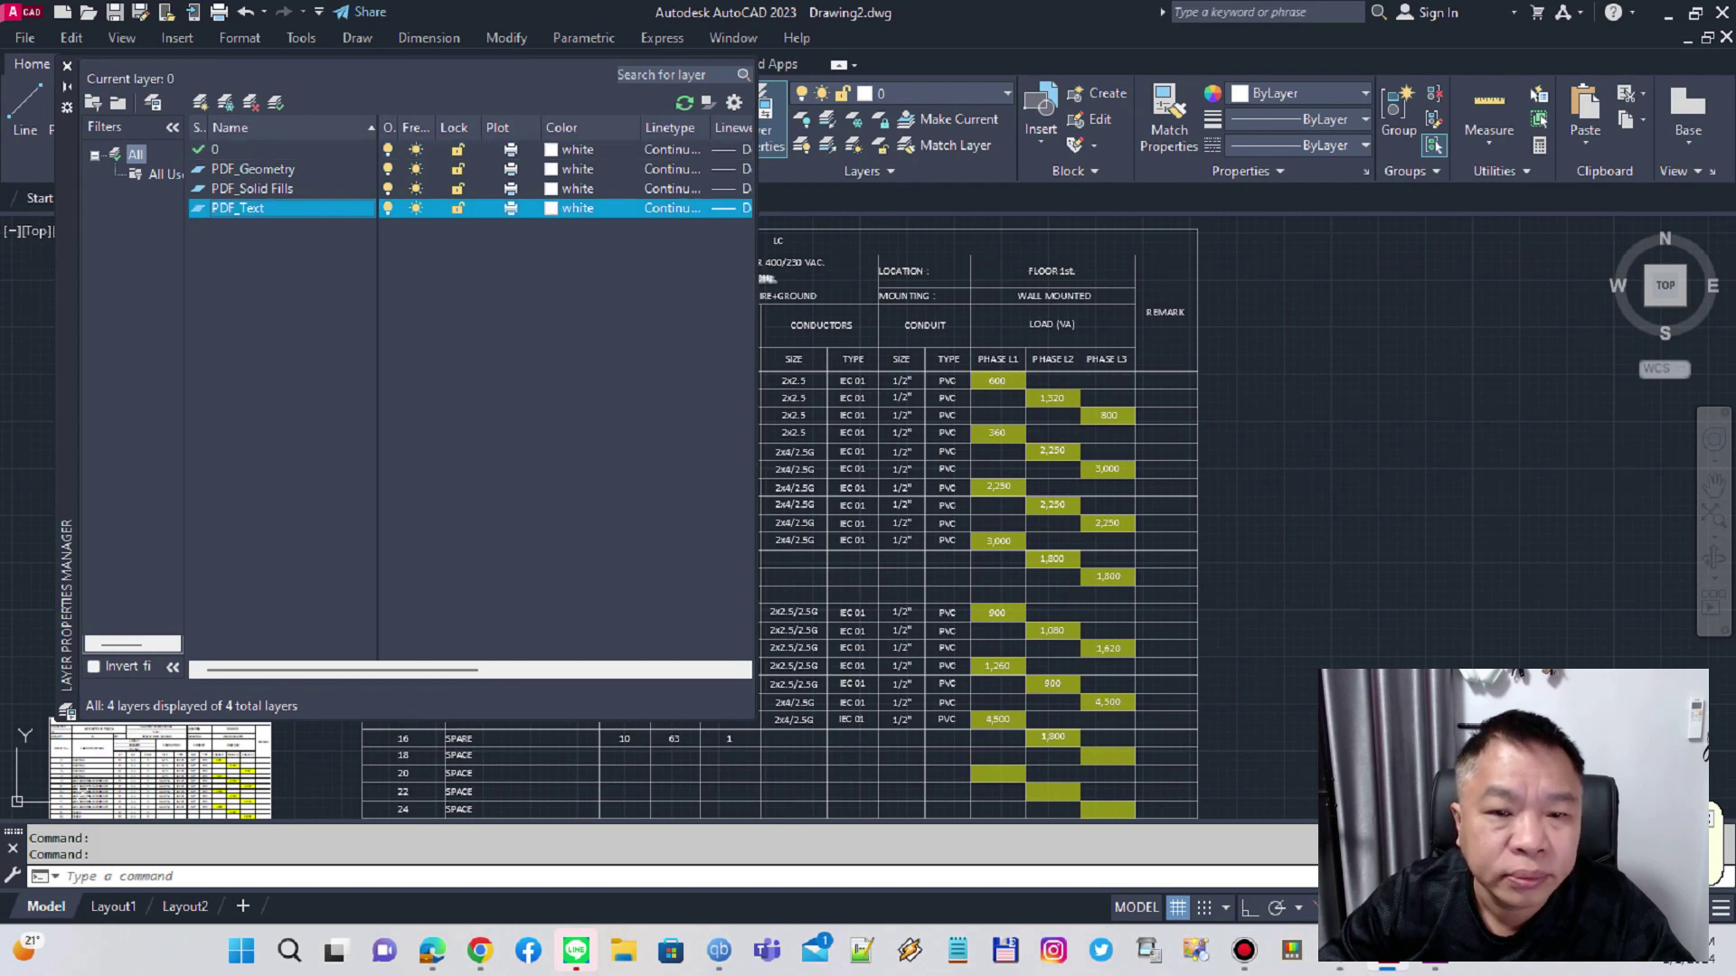
# - Set the PDF_Text layer colour to red
pyautogui.click(575, 208)
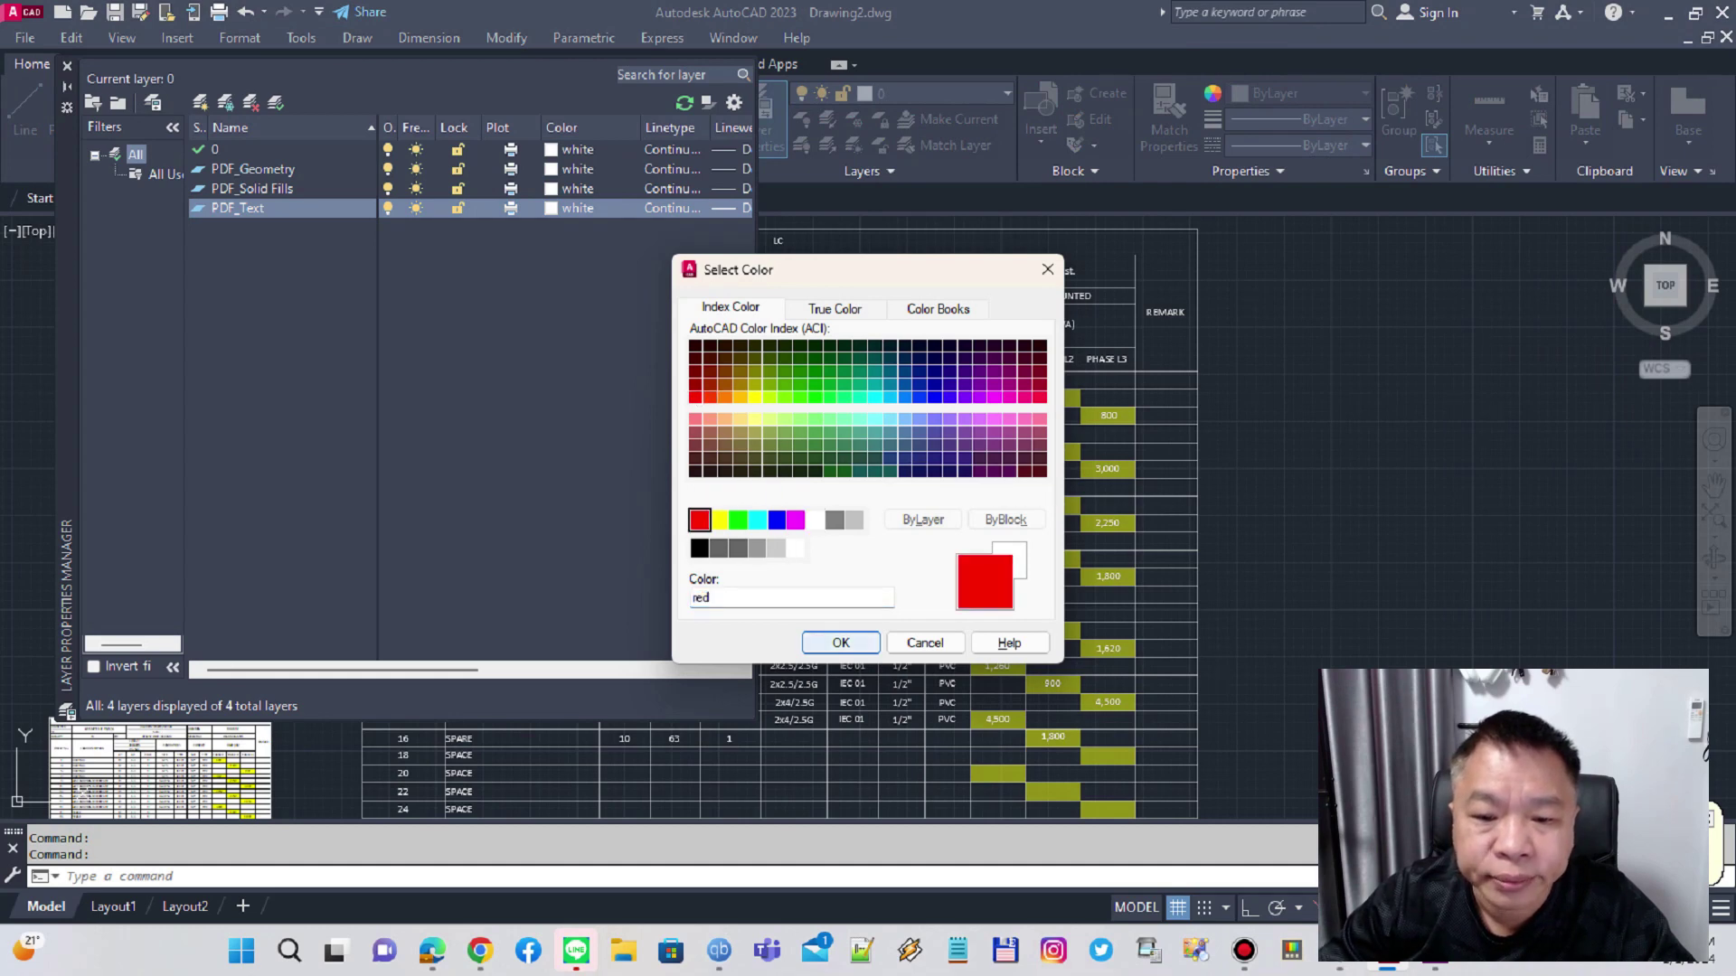
pyautogui.click(840, 643)
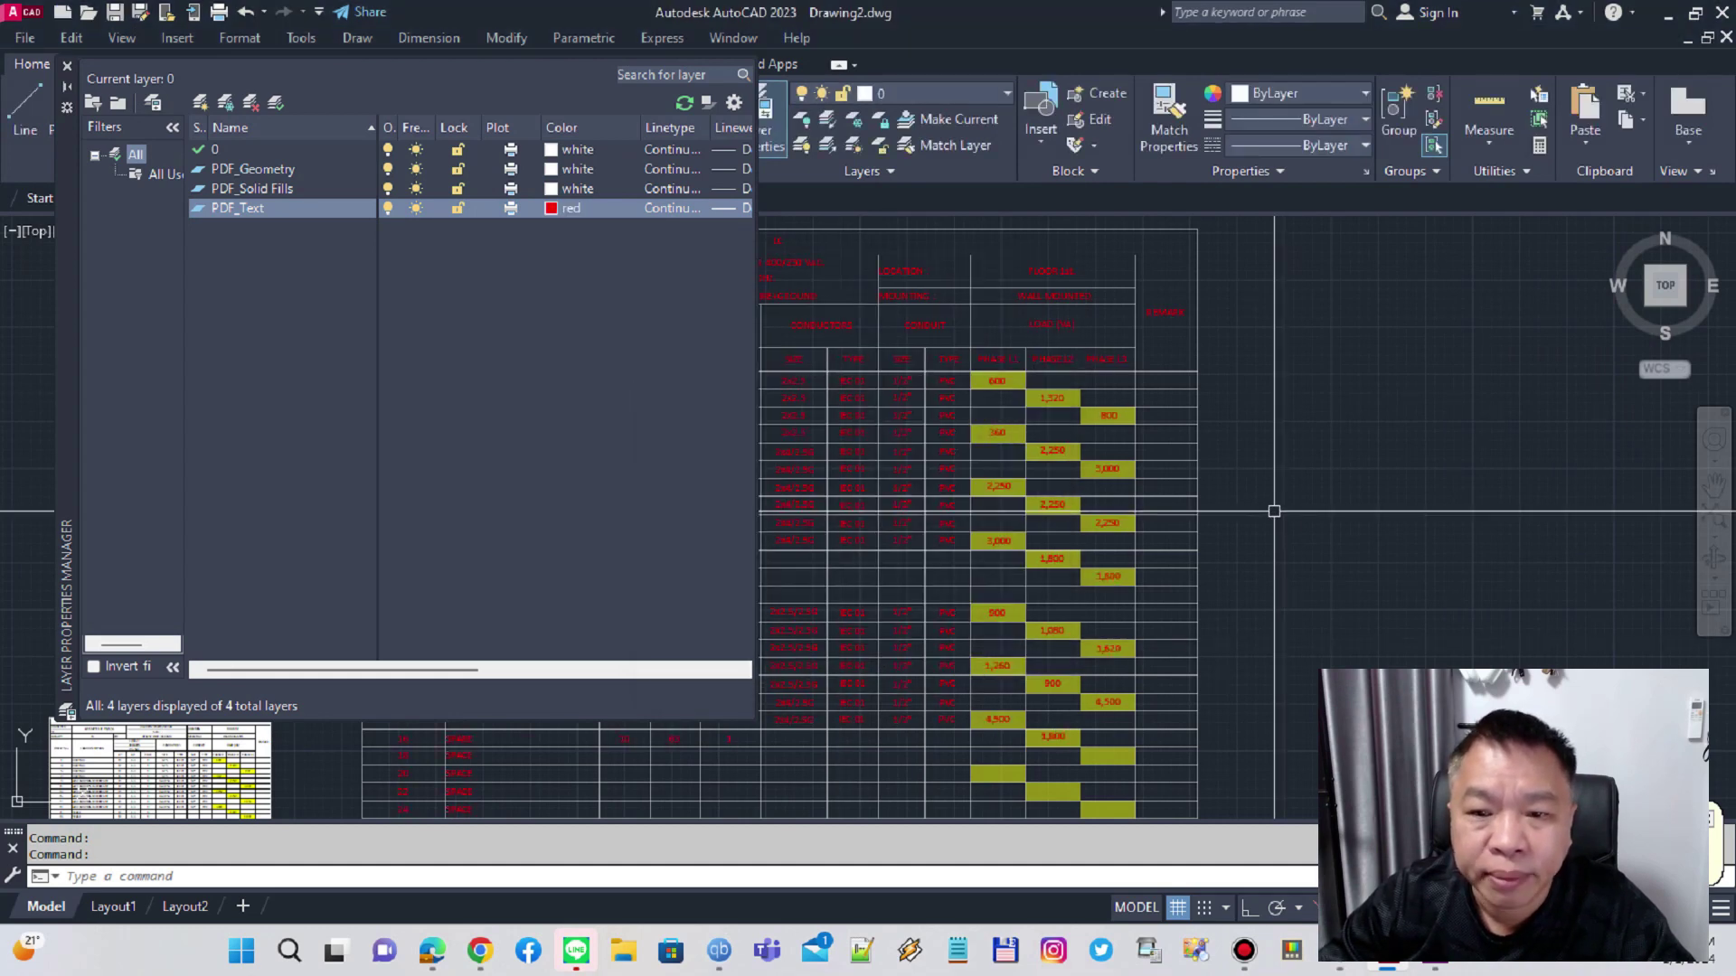
pyautogui.moveTo(1275, 507); pyautogui.dragTo(1525, 464, button='middle')
# - Zoom and pan across the schedule to check the red text and PHASE L1–L3 columns
pyautogui.scroll(1, 1525, 465)
pyautogui.scroll(2, 1407, 458)
pyautogui.scroll(2, 1154, 442)
pyautogui.scroll(1, 1105, 372)
pyautogui.scroll(2, 1106, 373)
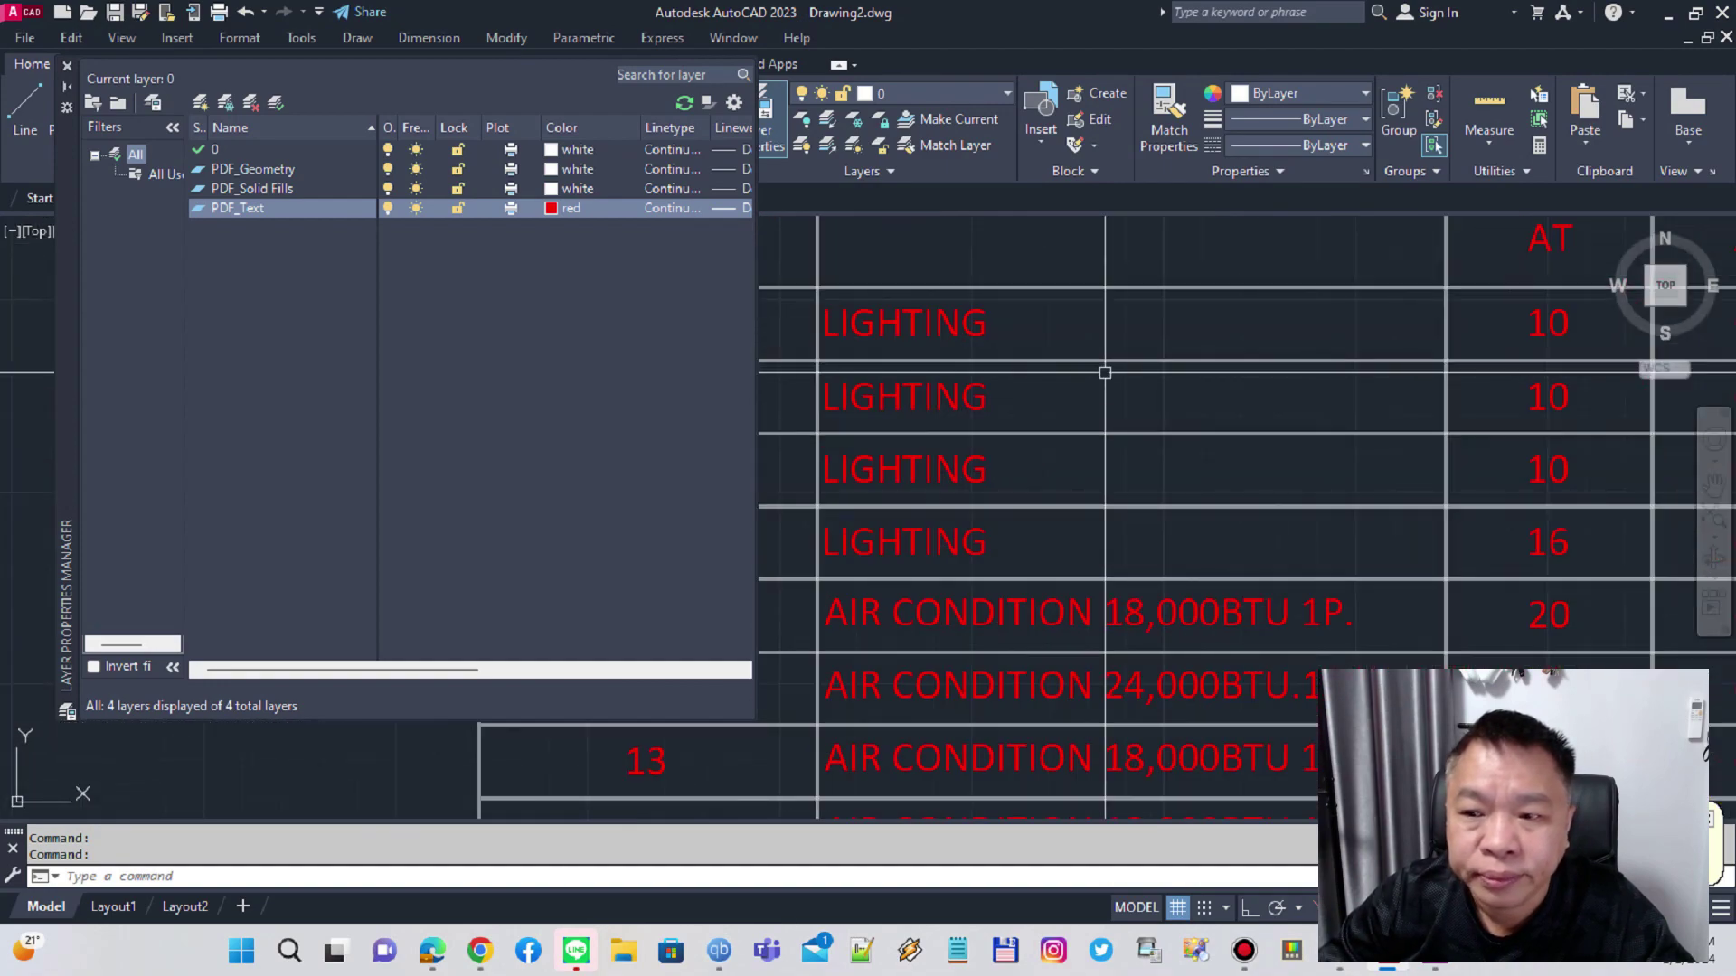
pyautogui.scroll(-3, 1106, 373)
pyautogui.moveTo(1104, 376); pyautogui.dragTo(1010, 506, button='middle')
pyautogui.scroll(-2, 1011, 504)
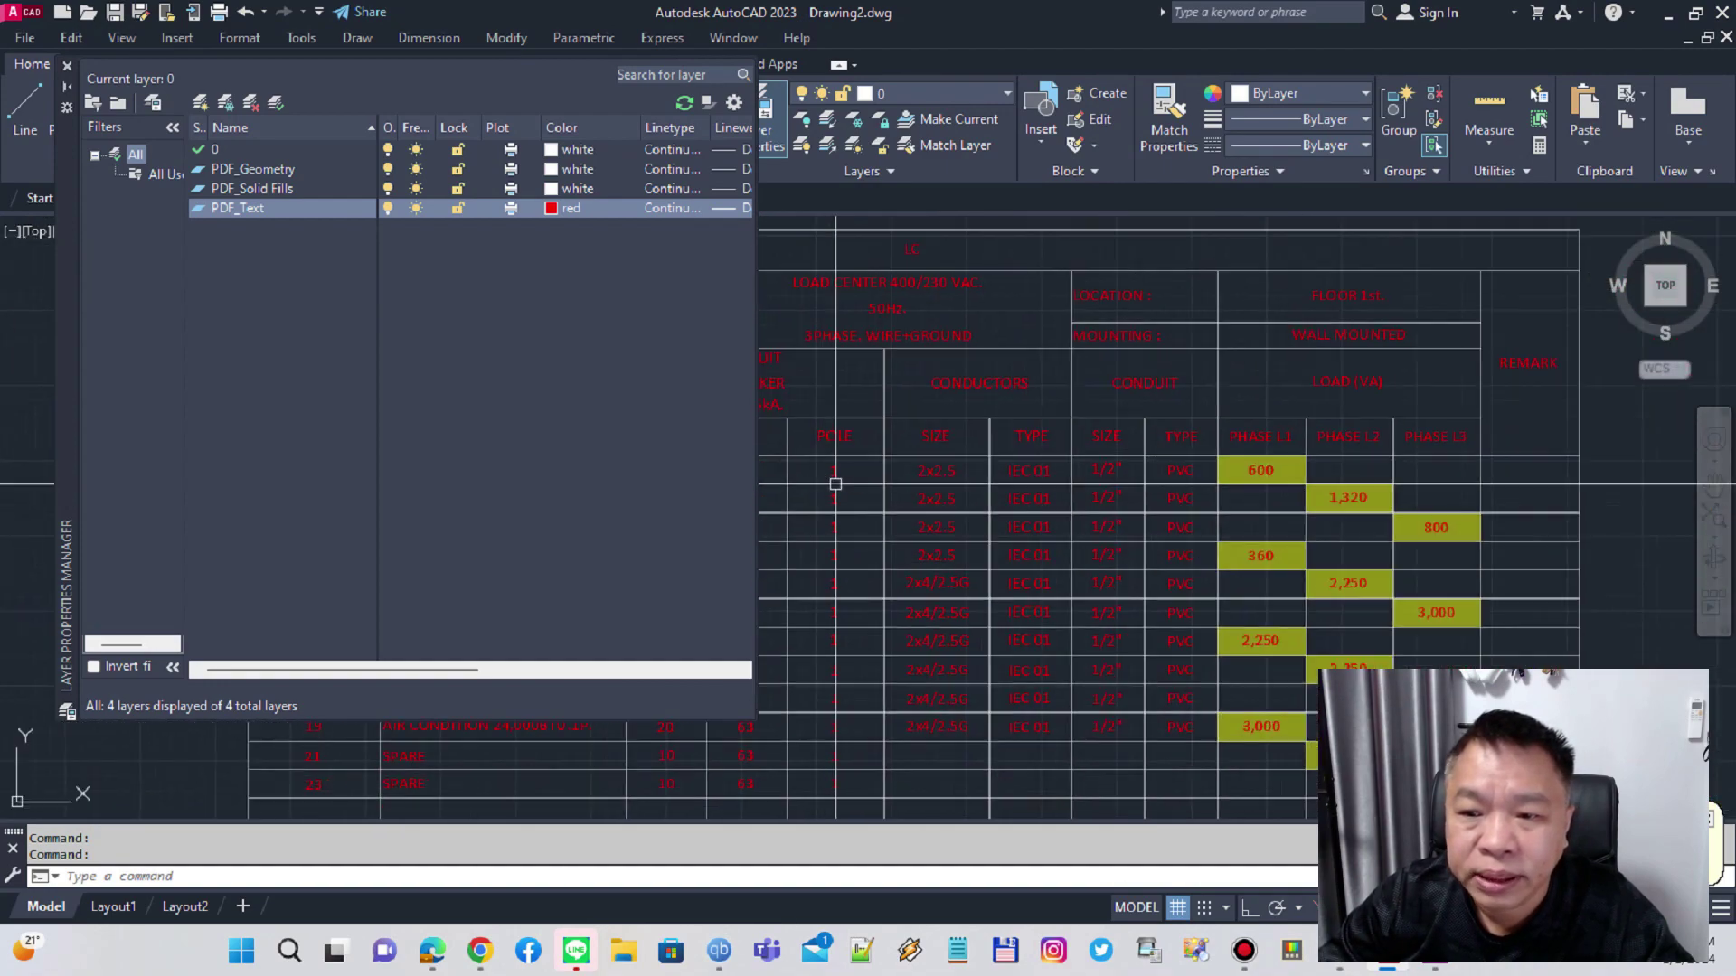
pyautogui.scroll(2, 834, 481)
pyautogui.moveTo(833, 481); pyautogui.dragTo(1343, 386, button='middle')
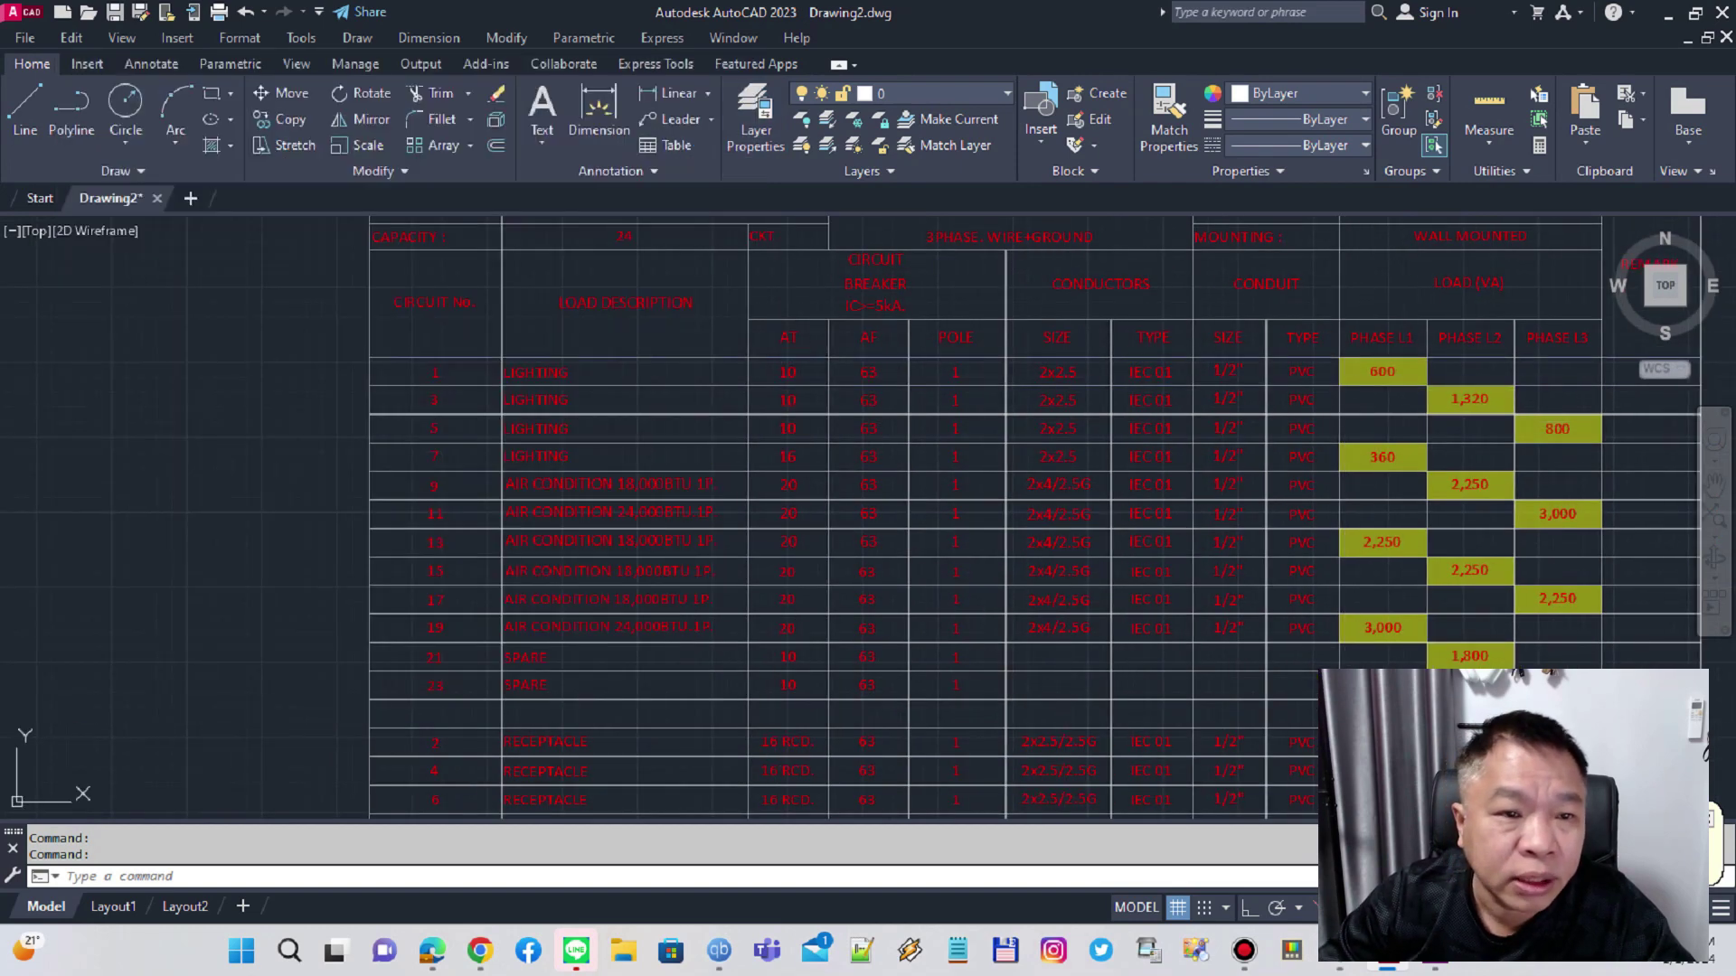
# - Make PDF Calibri the current text style on the Annotate tab
pyautogui.click(151, 64)
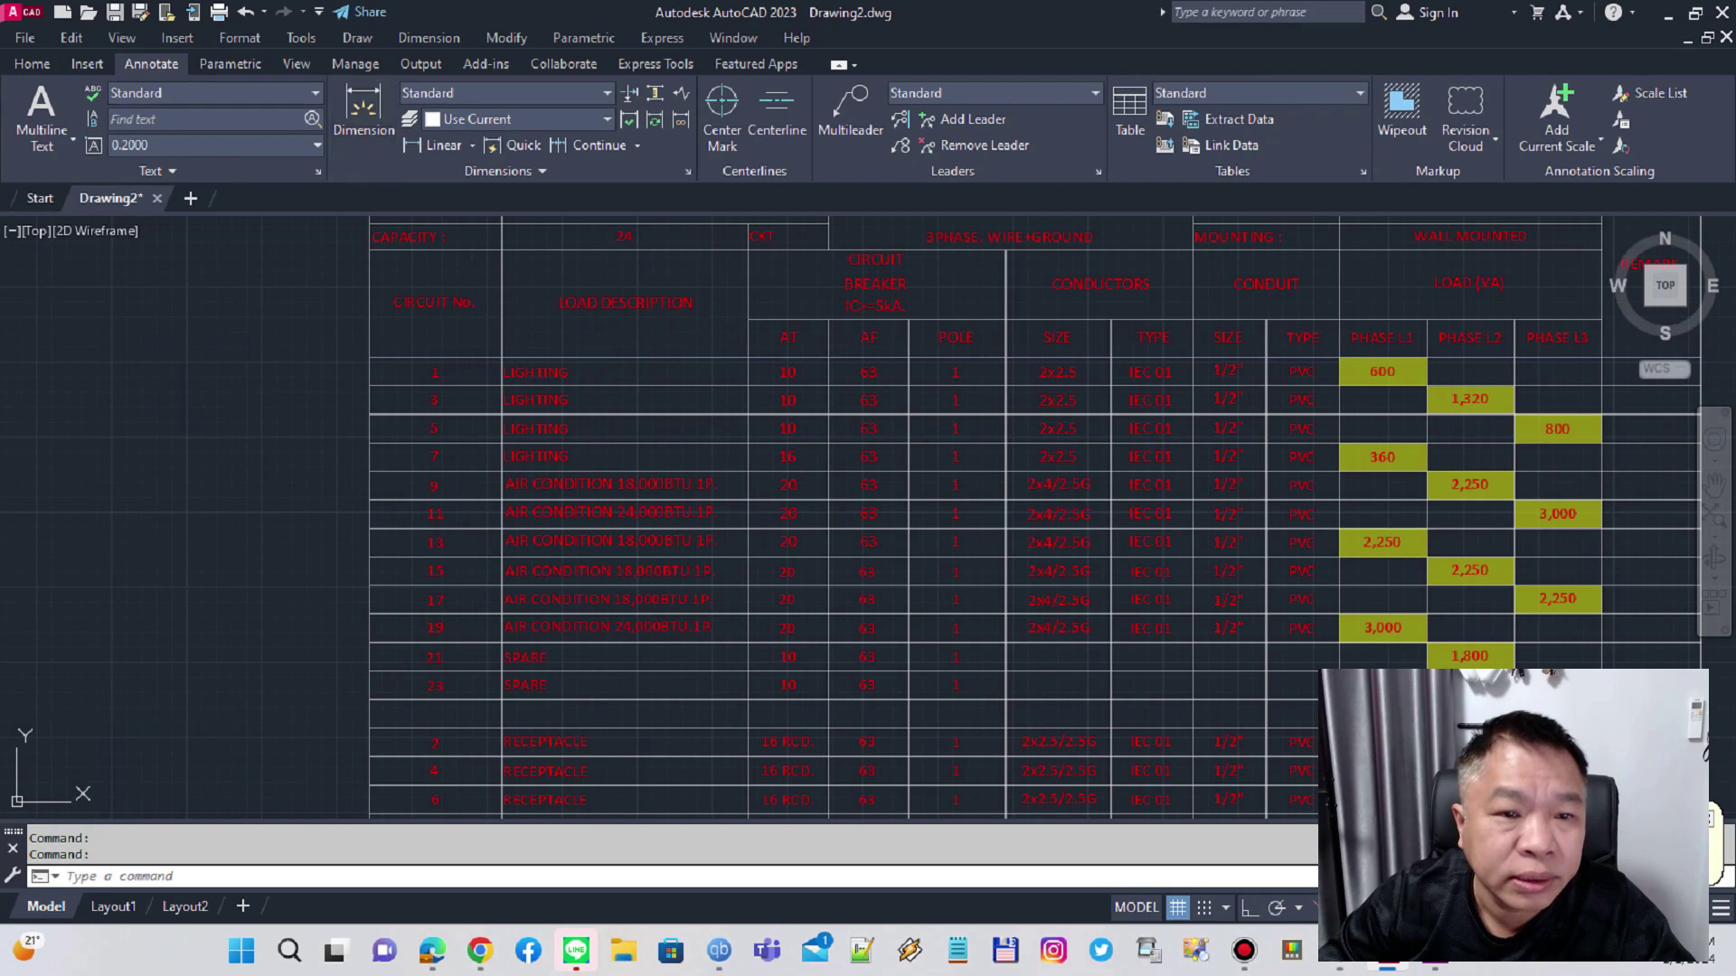
pyautogui.click(316, 92)
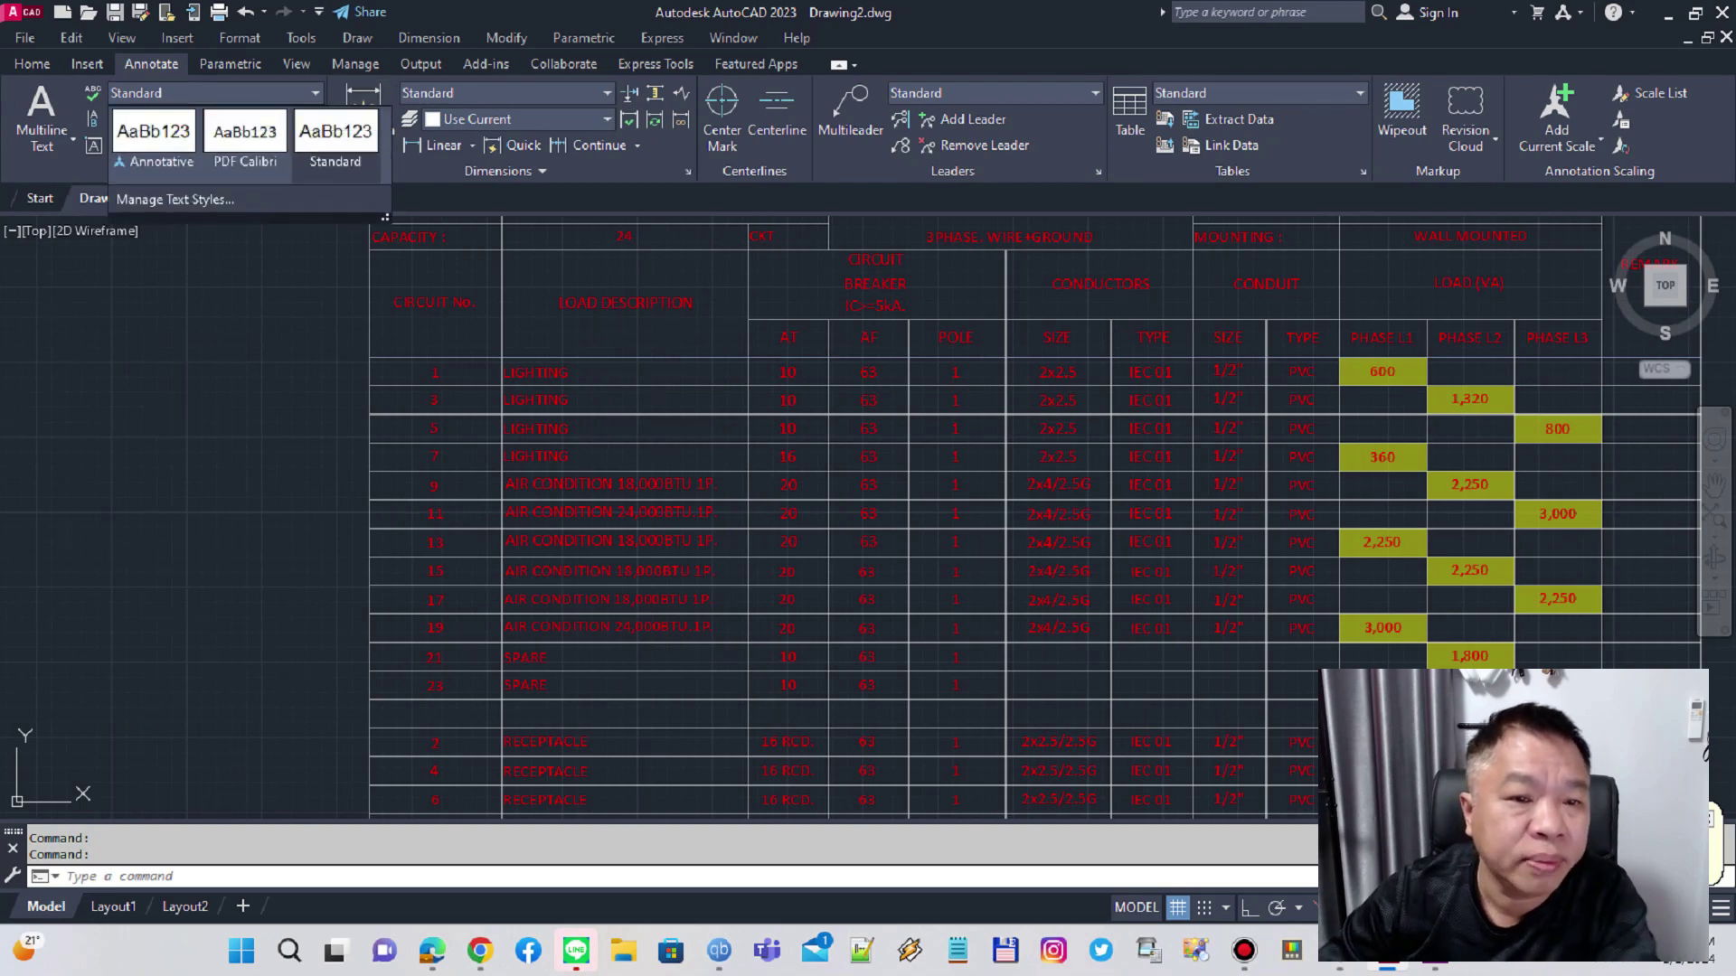
pyautogui.click(245, 144)
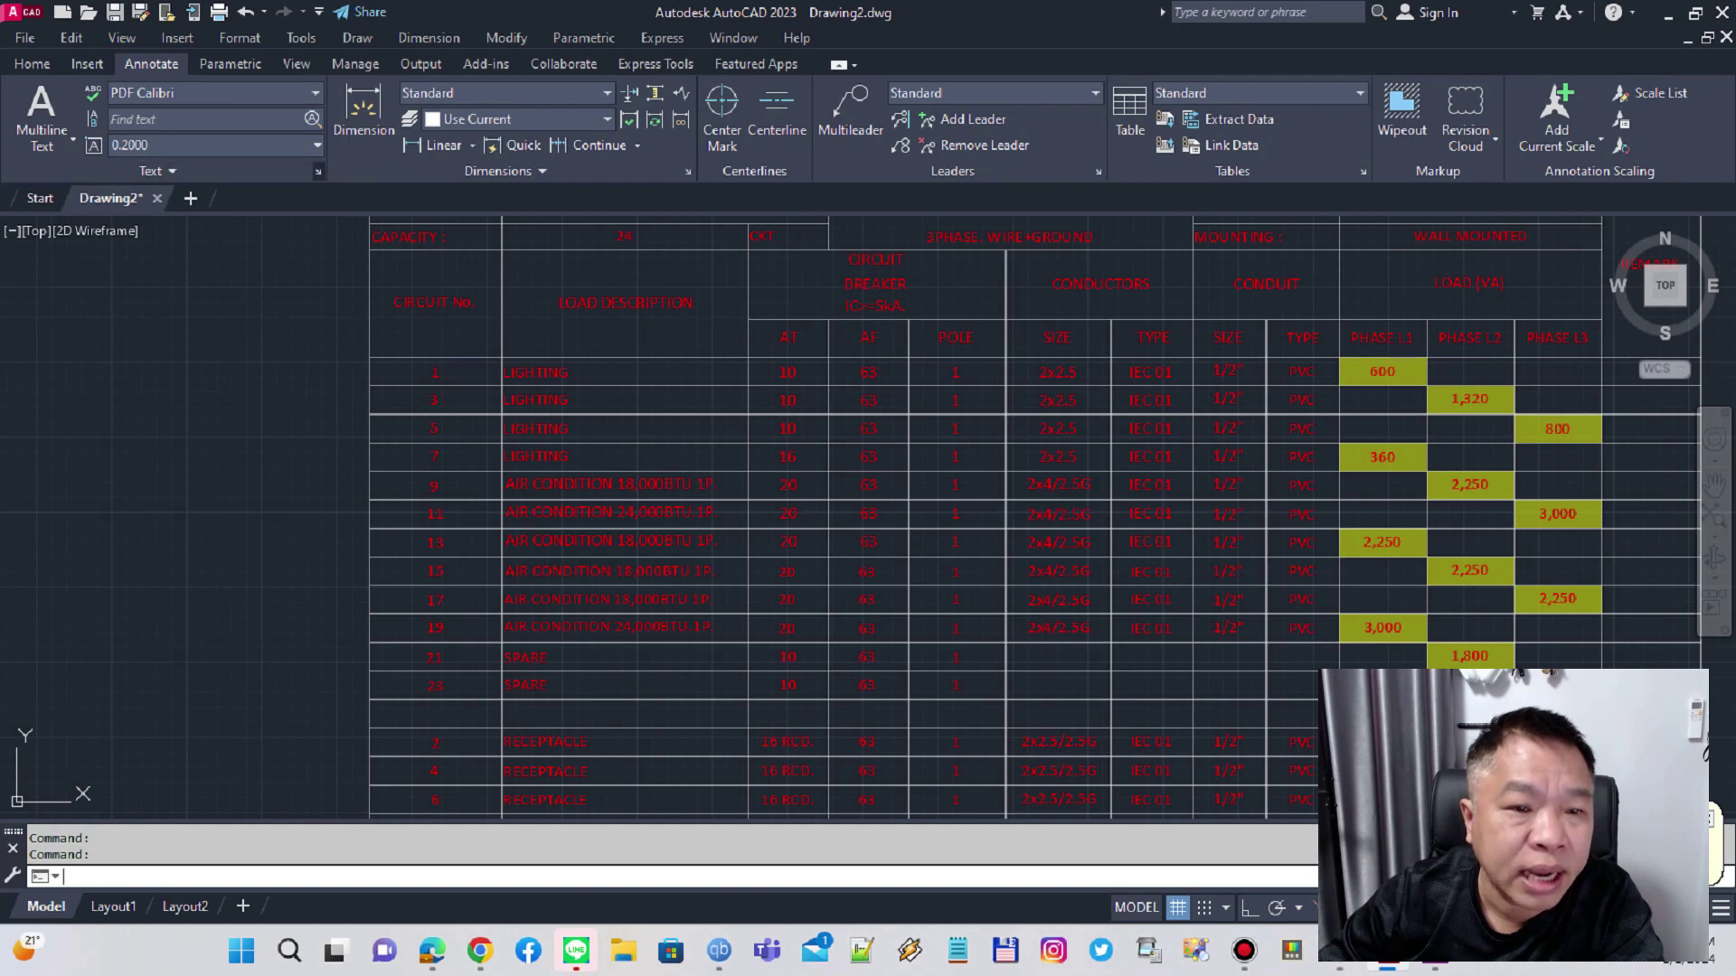
# - Change the PDF Calibri style's font to angsana.shx and apply it
pyautogui.click(317, 170)
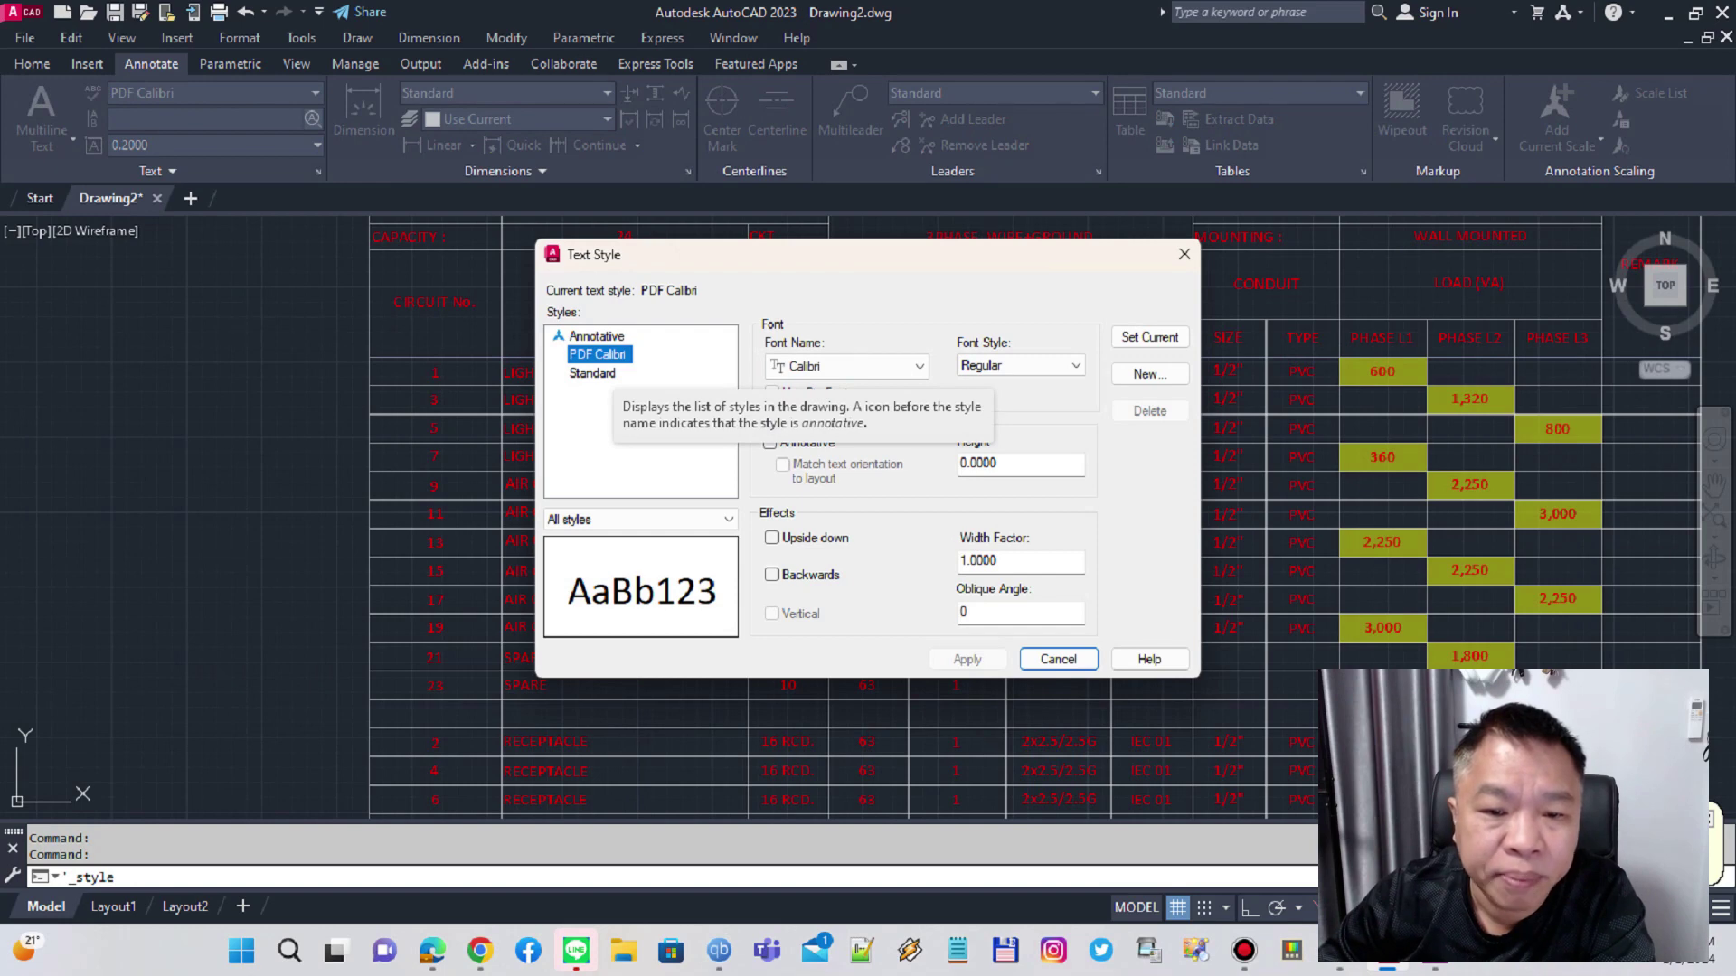
pyautogui.click(919, 366)
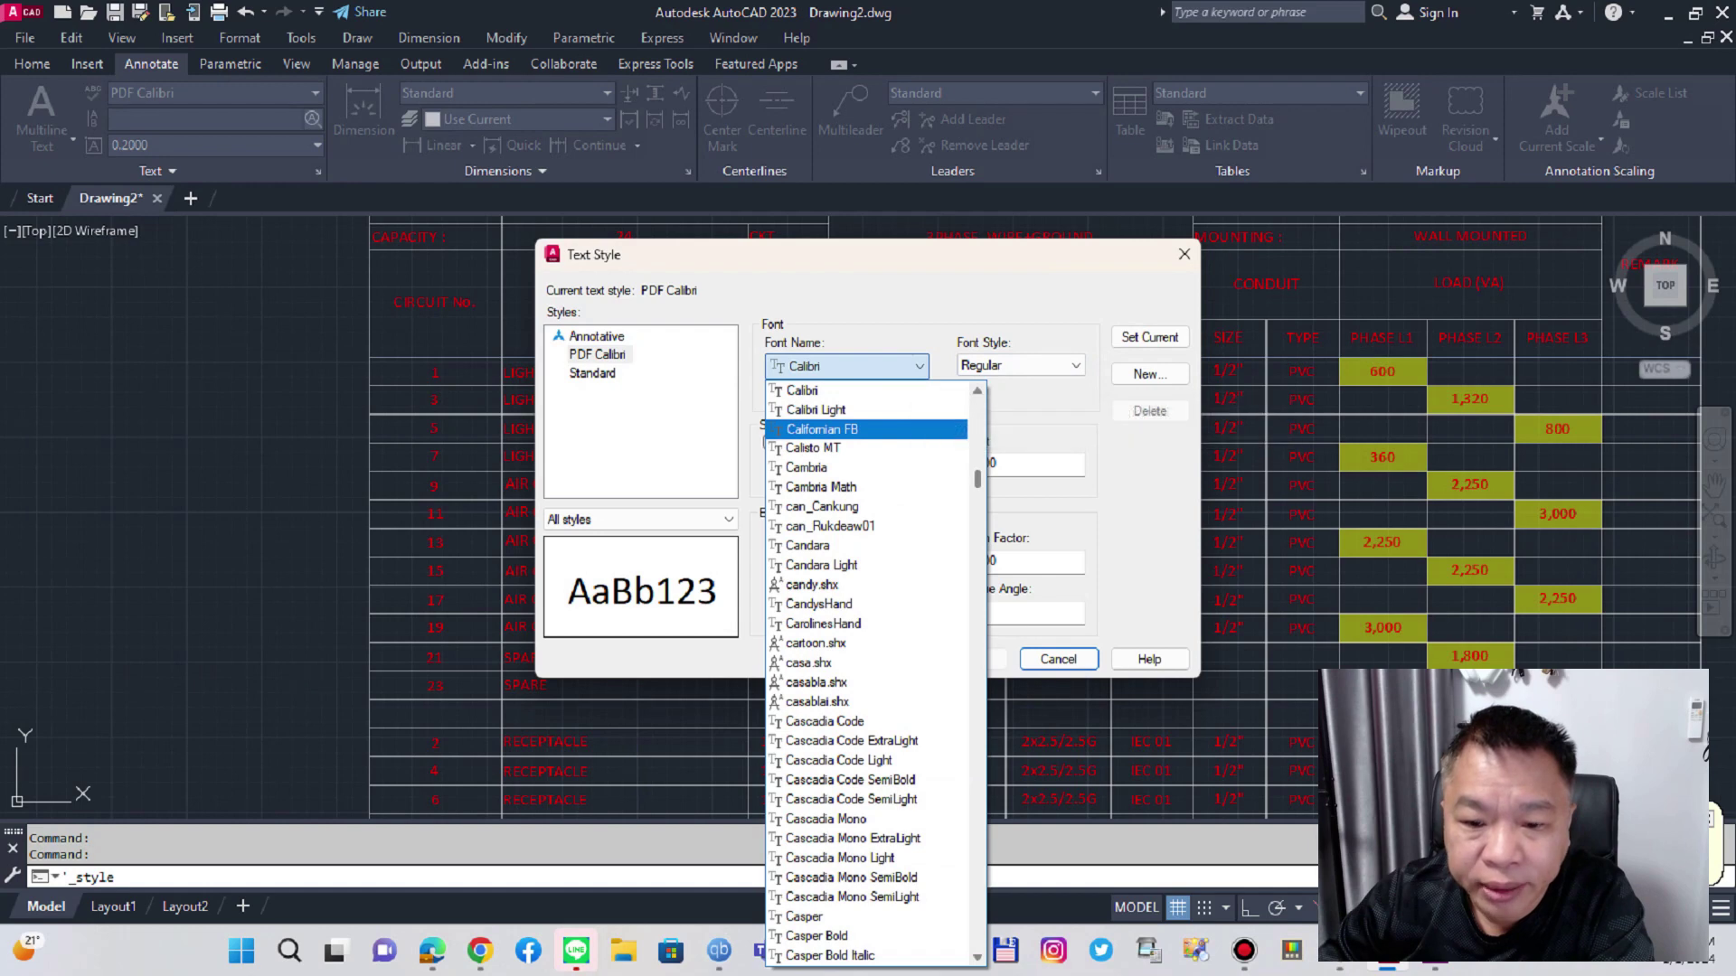
pyautogui.scroll(-10, 868, 427)
pyautogui.scroll(-7, 868, 633)
pyautogui.scroll(10, 867, 633)
pyautogui.scroll(10, 868, 633)
pyautogui.scroll(8, 868, 632)
pyautogui.scroll(5, 868, 449)
pyautogui.scroll(3, 868, 449)
pyautogui.scroll(-3, 868, 449)
pyautogui.scroll(-3, 868, 449)
pyautogui.scroll(1, 868, 449)
pyautogui.scroll(2, 868, 449)
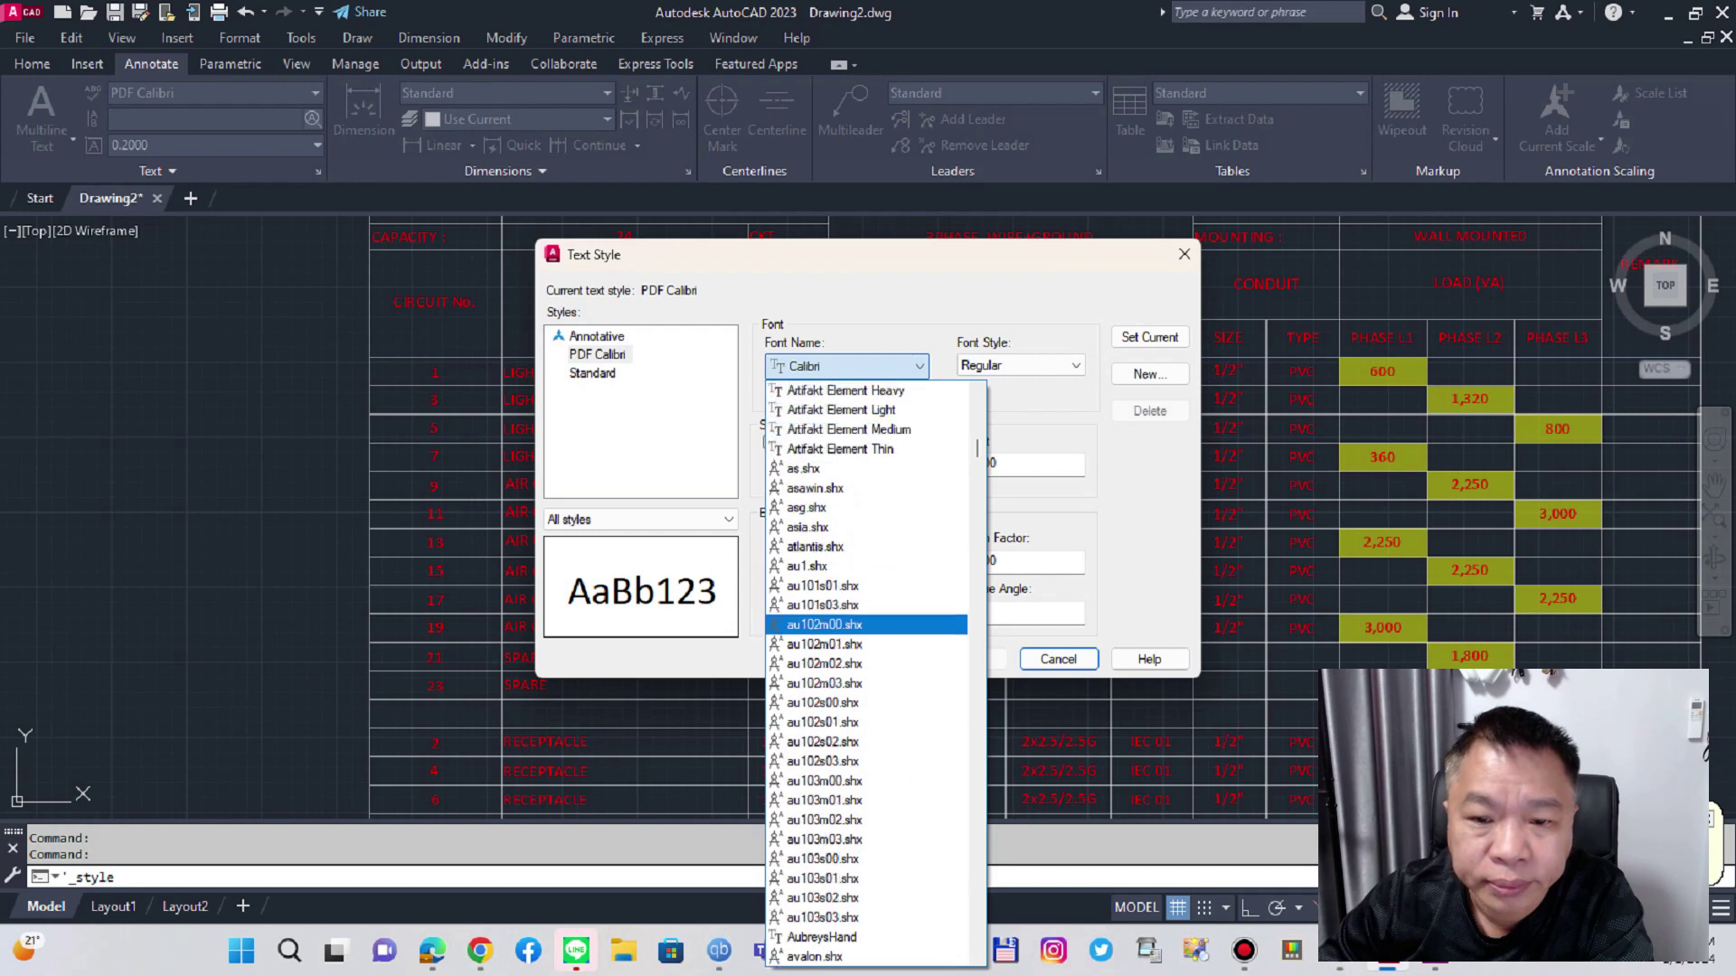
pyautogui.scroll(1, 867, 449)
pyautogui.scroll(3, 868, 449)
pyautogui.scroll(1, 868, 449)
pyautogui.scroll(5, 868, 449)
pyautogui.scroll(2, 868, 470)
pyautogui.scroll(5, 868, 633)
pyautogui.scroll(2, 867, 827)
pyautogui.scroll(3, 868, 833)
pyautogui.scroll(10, 867, 832)
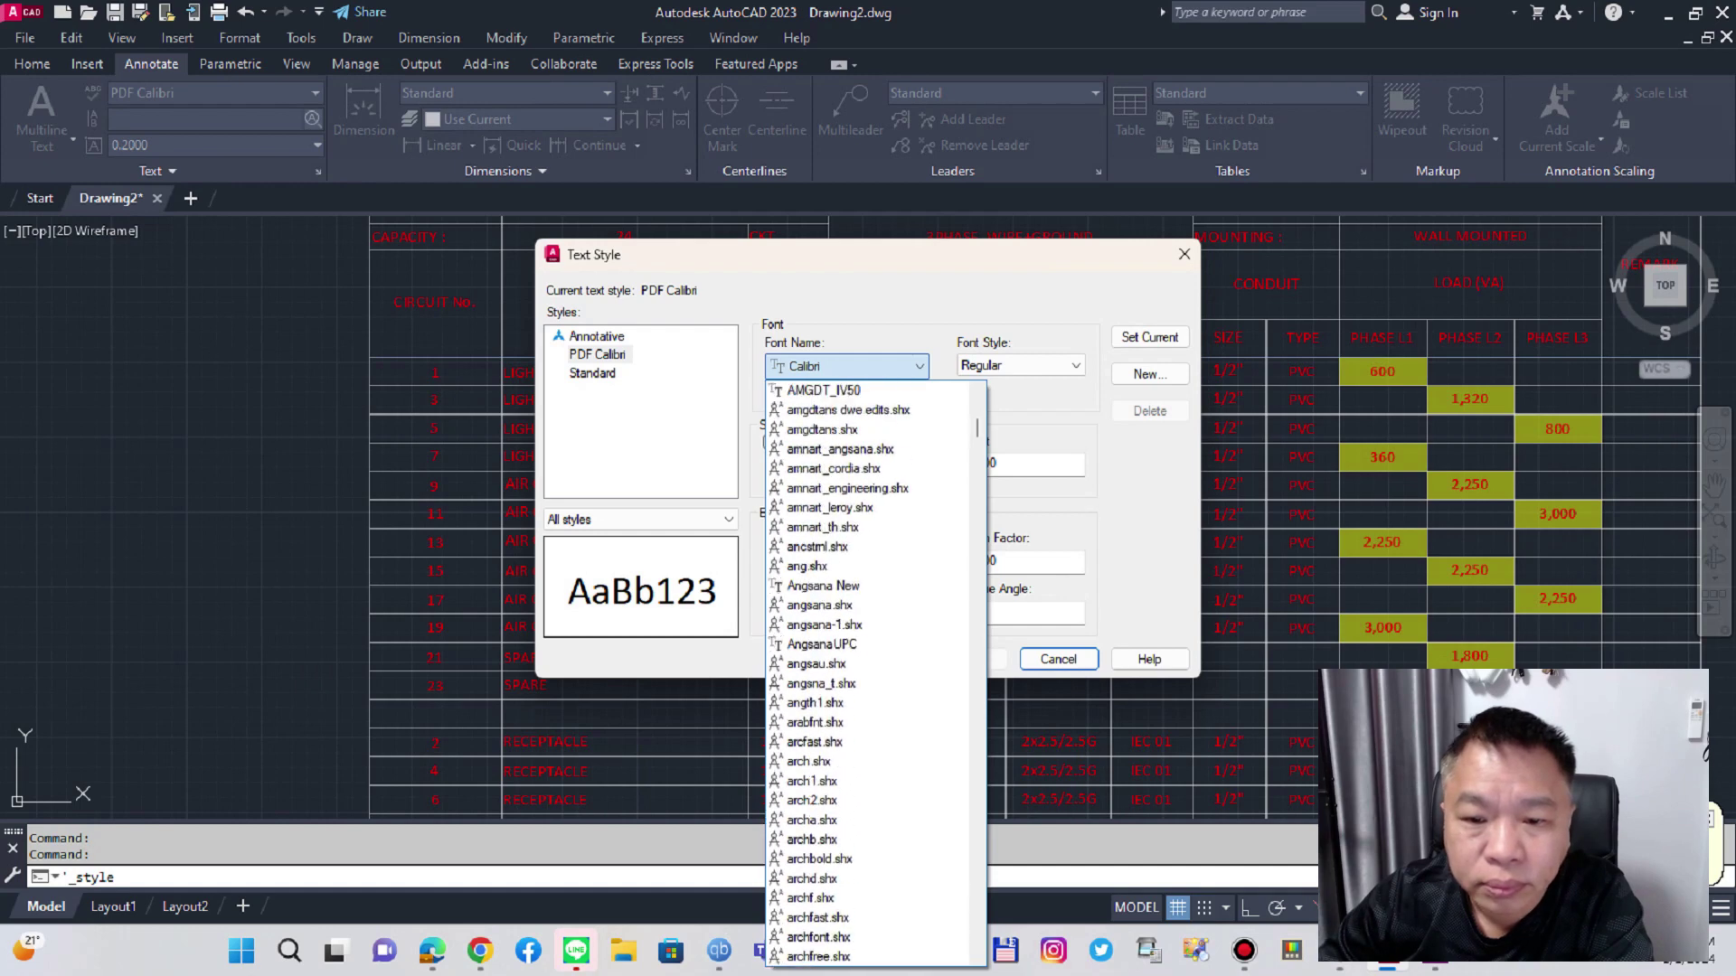
pyautogui.click(819, 605)
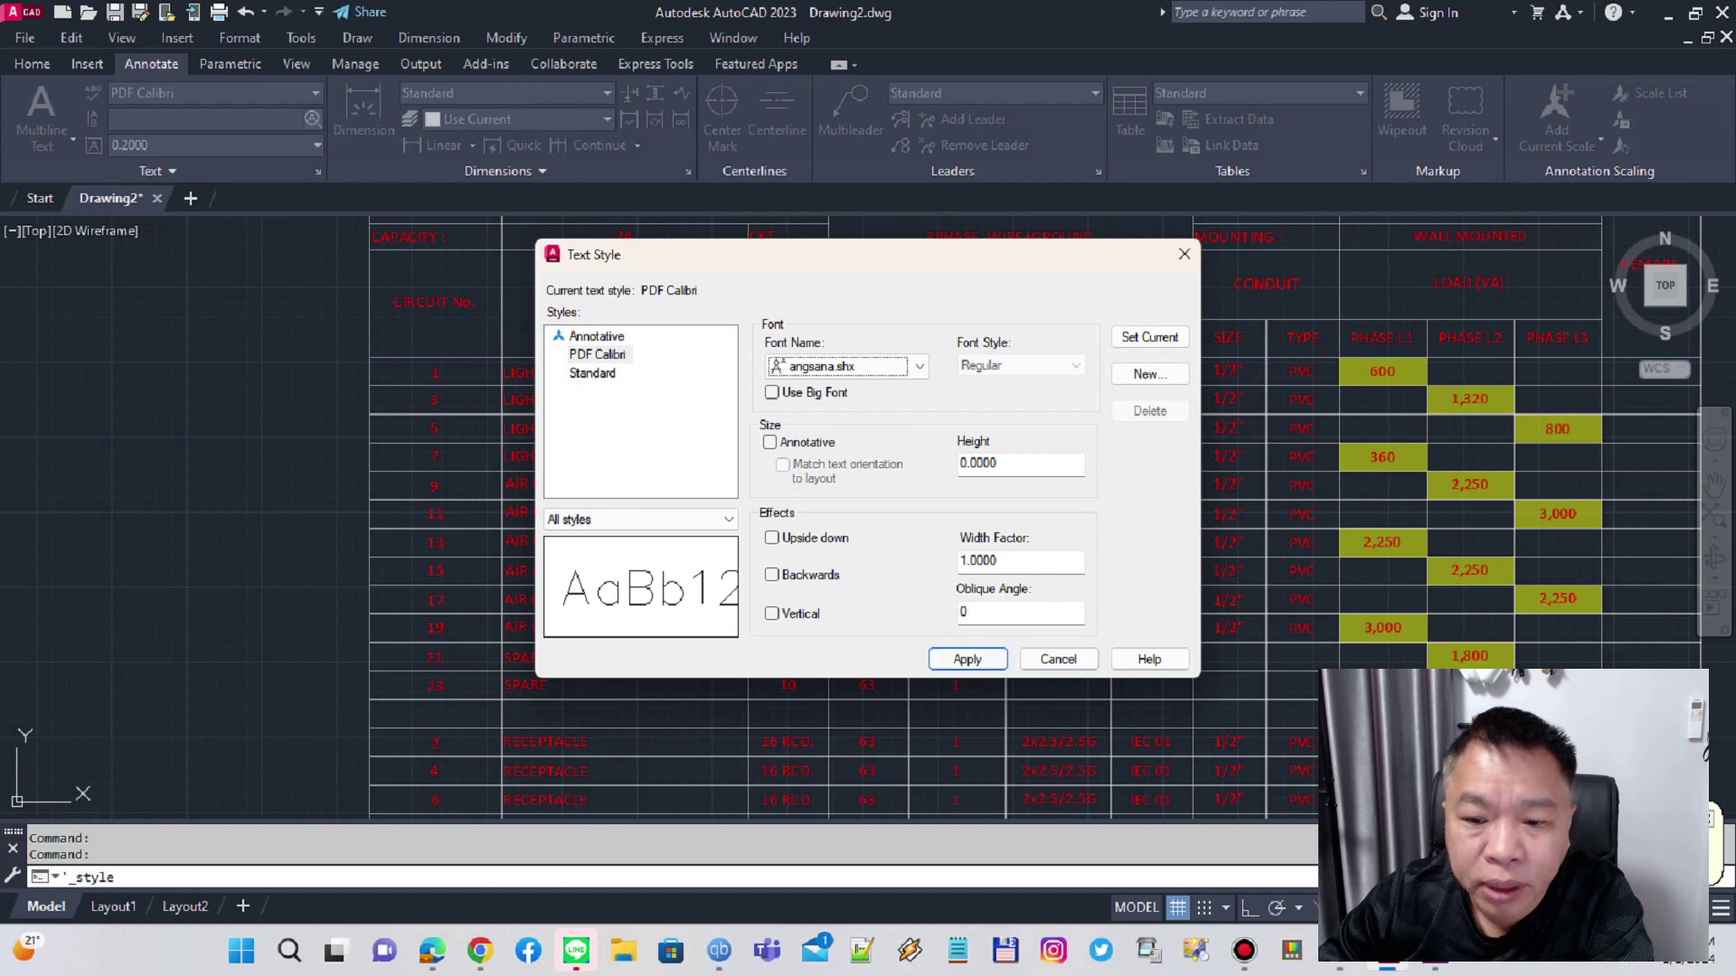
pyautogui.click(1058, 659)
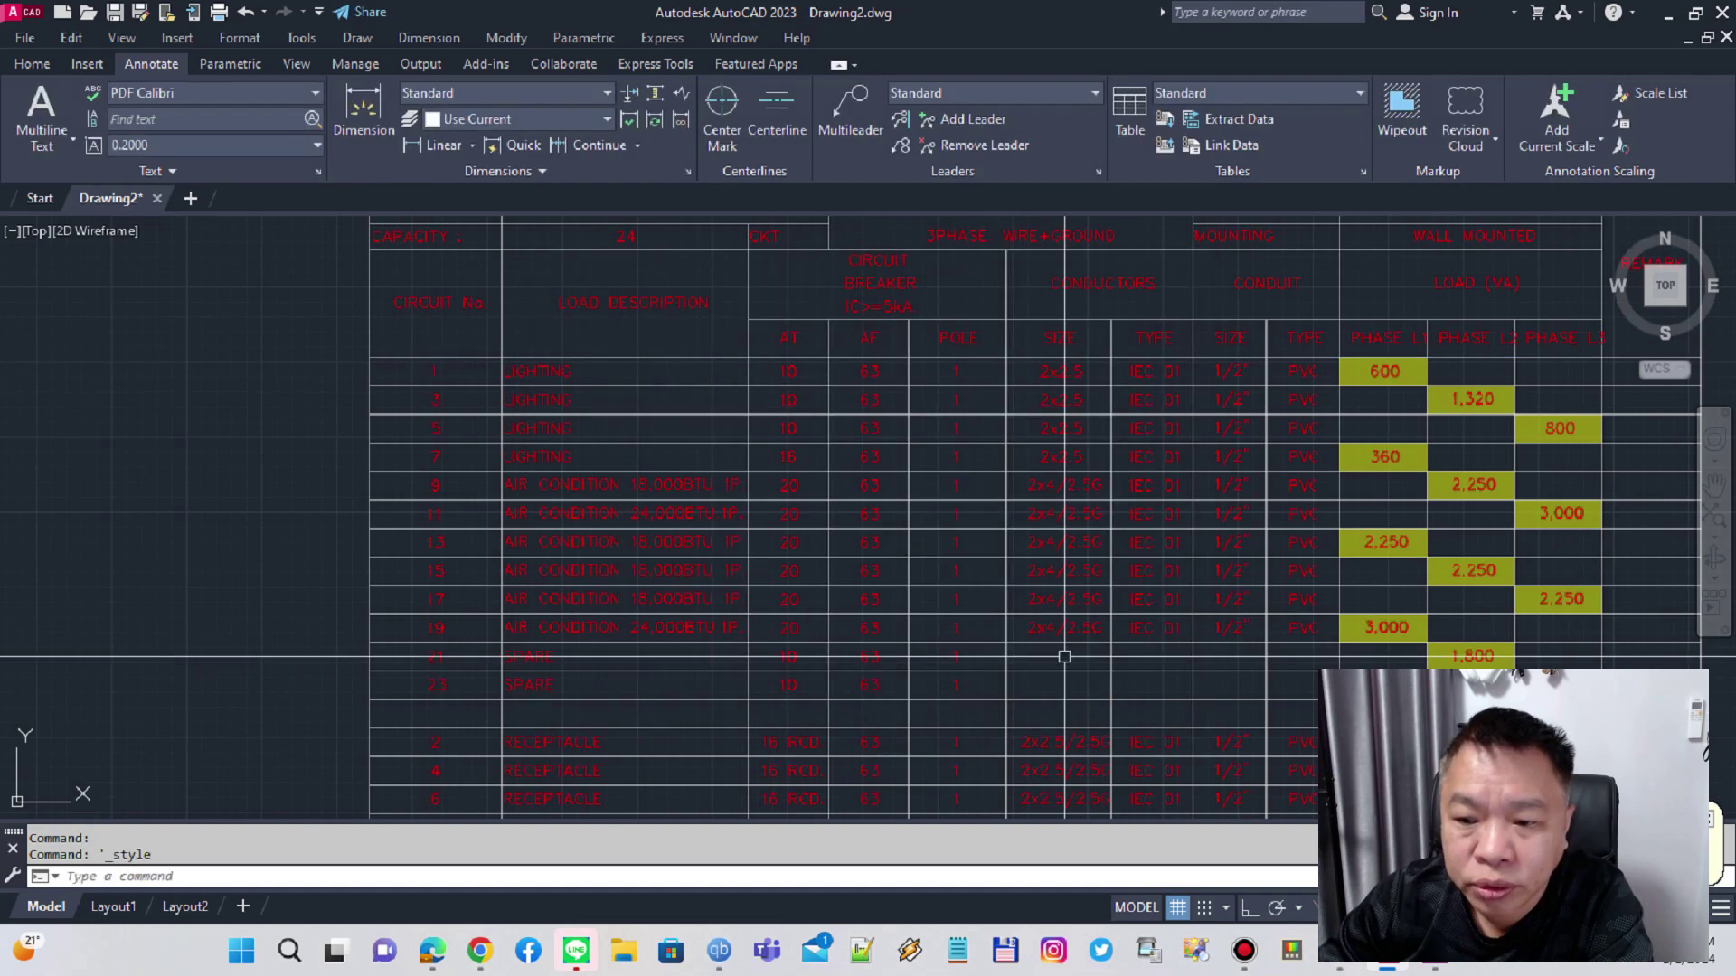
pyautogui.scroll(3, 542, 362)
pyautogui.scroll(3, 597, 407)
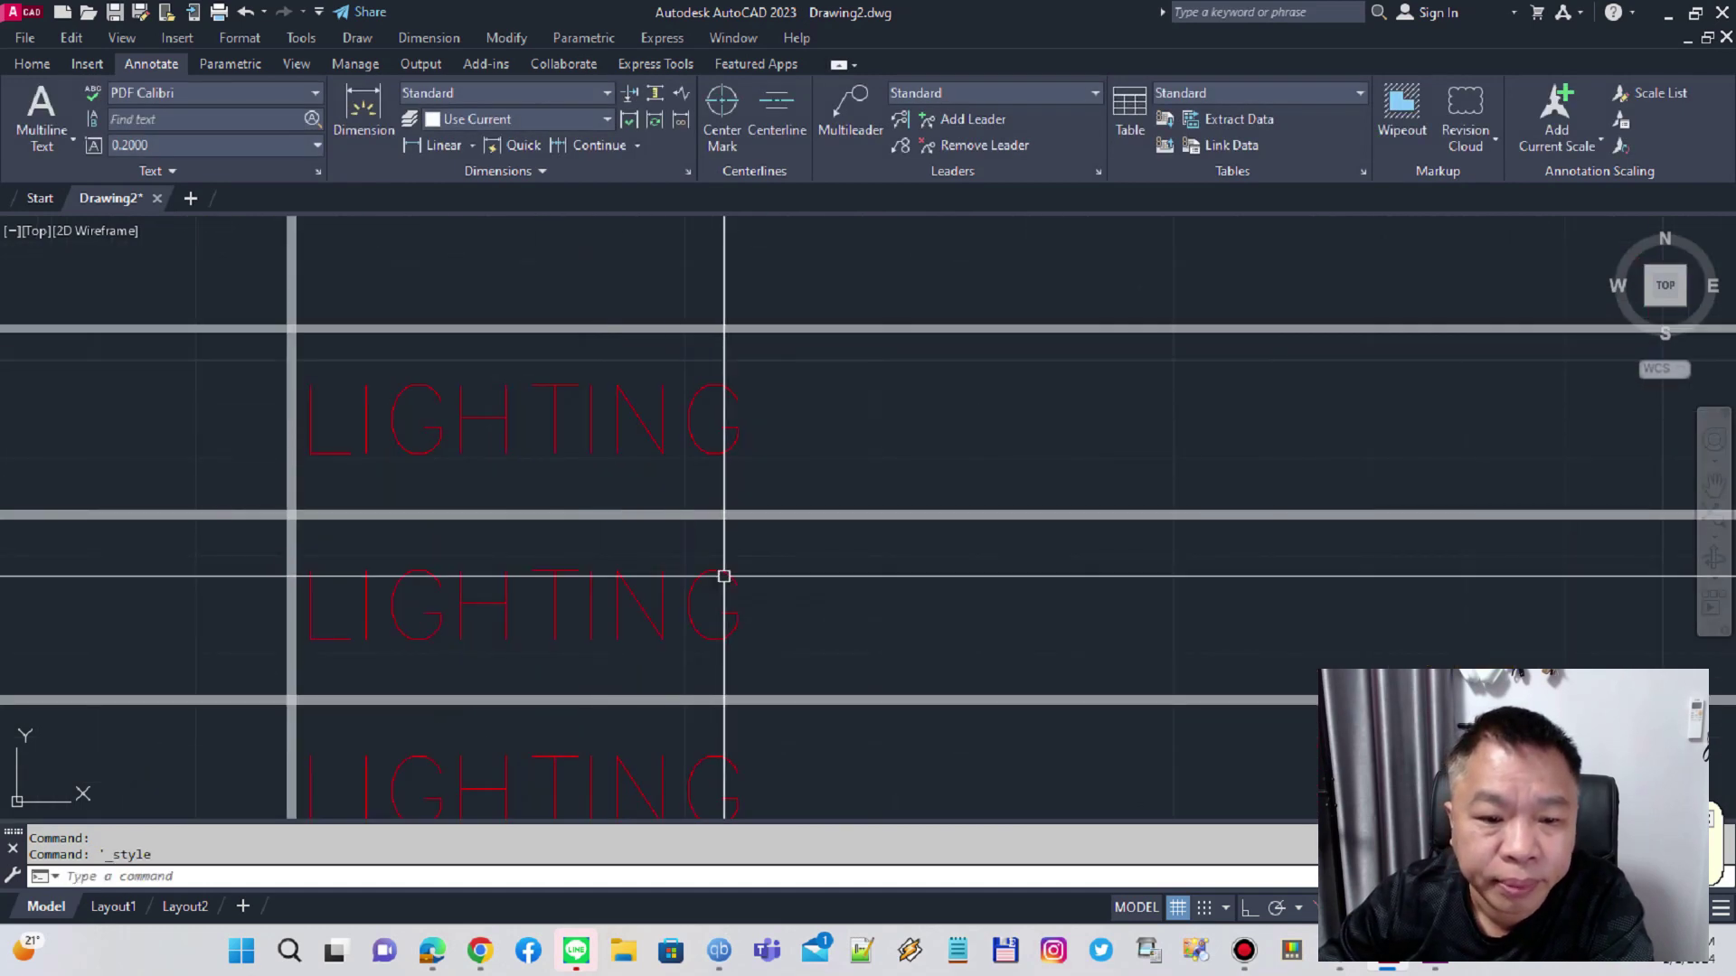
pyautogui.scroll(-1, 719, 556)
pyautogui.scroll(-3, 685, 611)
pyautogui.scroll(-3, 741, 506)
pyautogui.scroll(2, 831, 506)
pyautogui.scroll(2, 844, 506)
pyautogui.scroll(-4, 844, 510)
pyautogui.scroll(3, 678, 510)
pyautogui.scroll(2, 678, 508)
pyautogui.scroll(-5, 677, 510)
pyautogui.scroll(4, 892, 537)
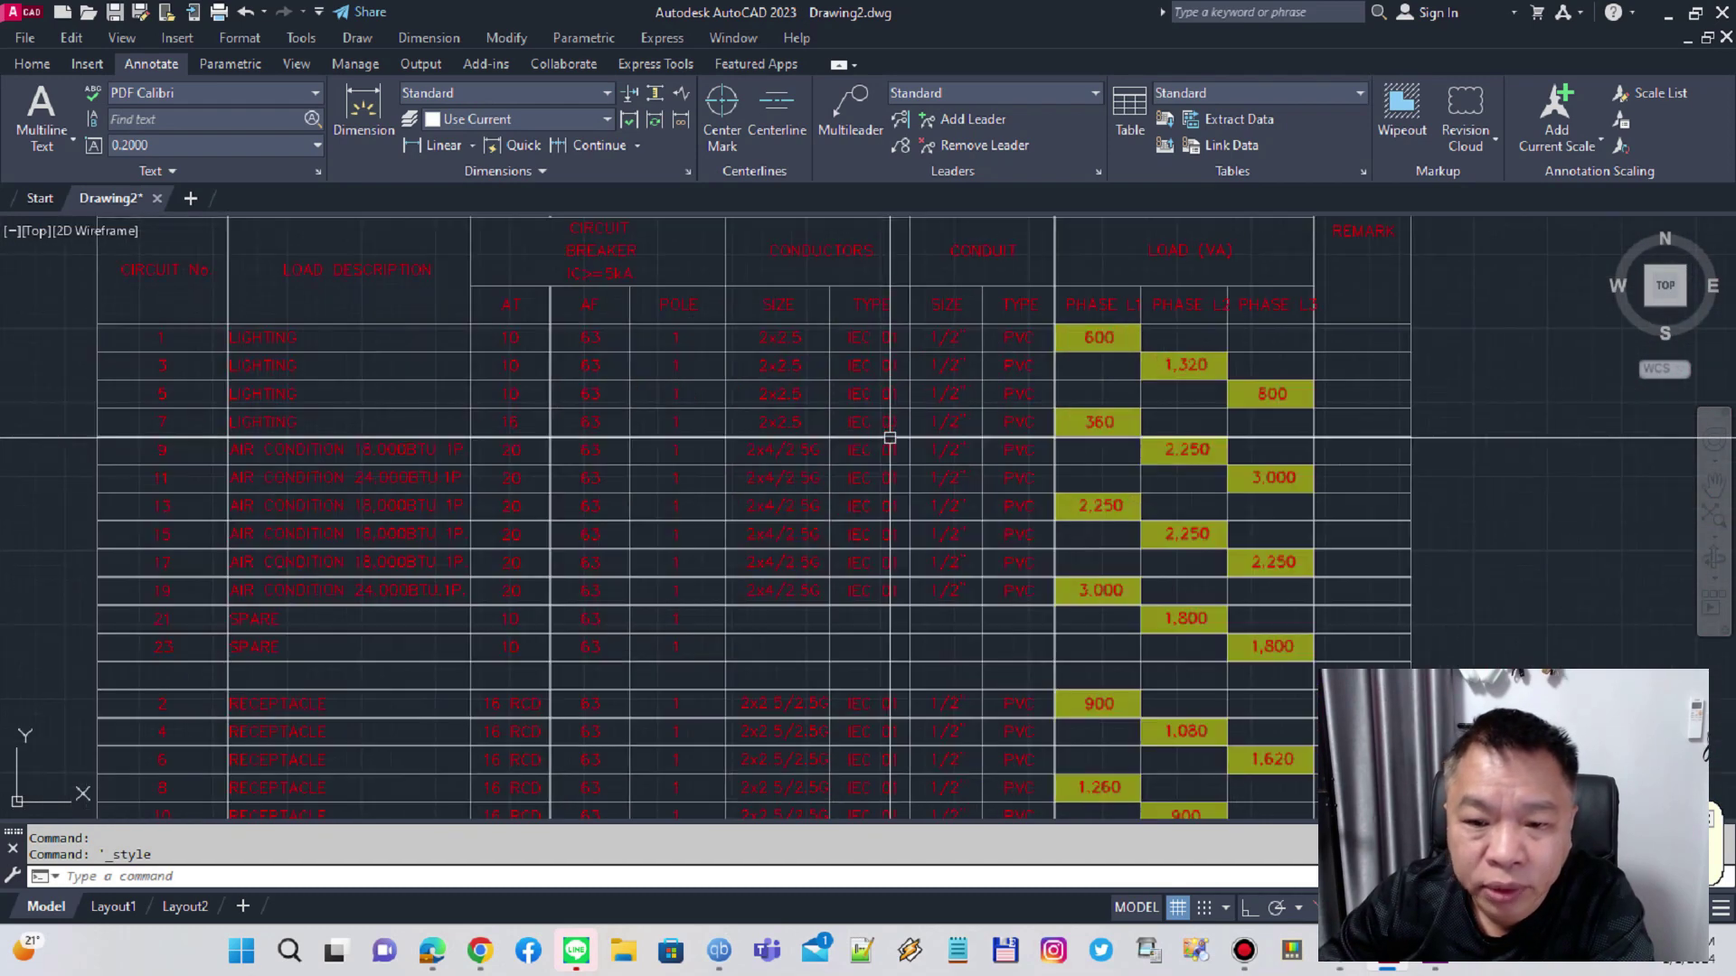
pyautogui.scroll(-2, 887, 437)
pyautogui.click(31, 63)
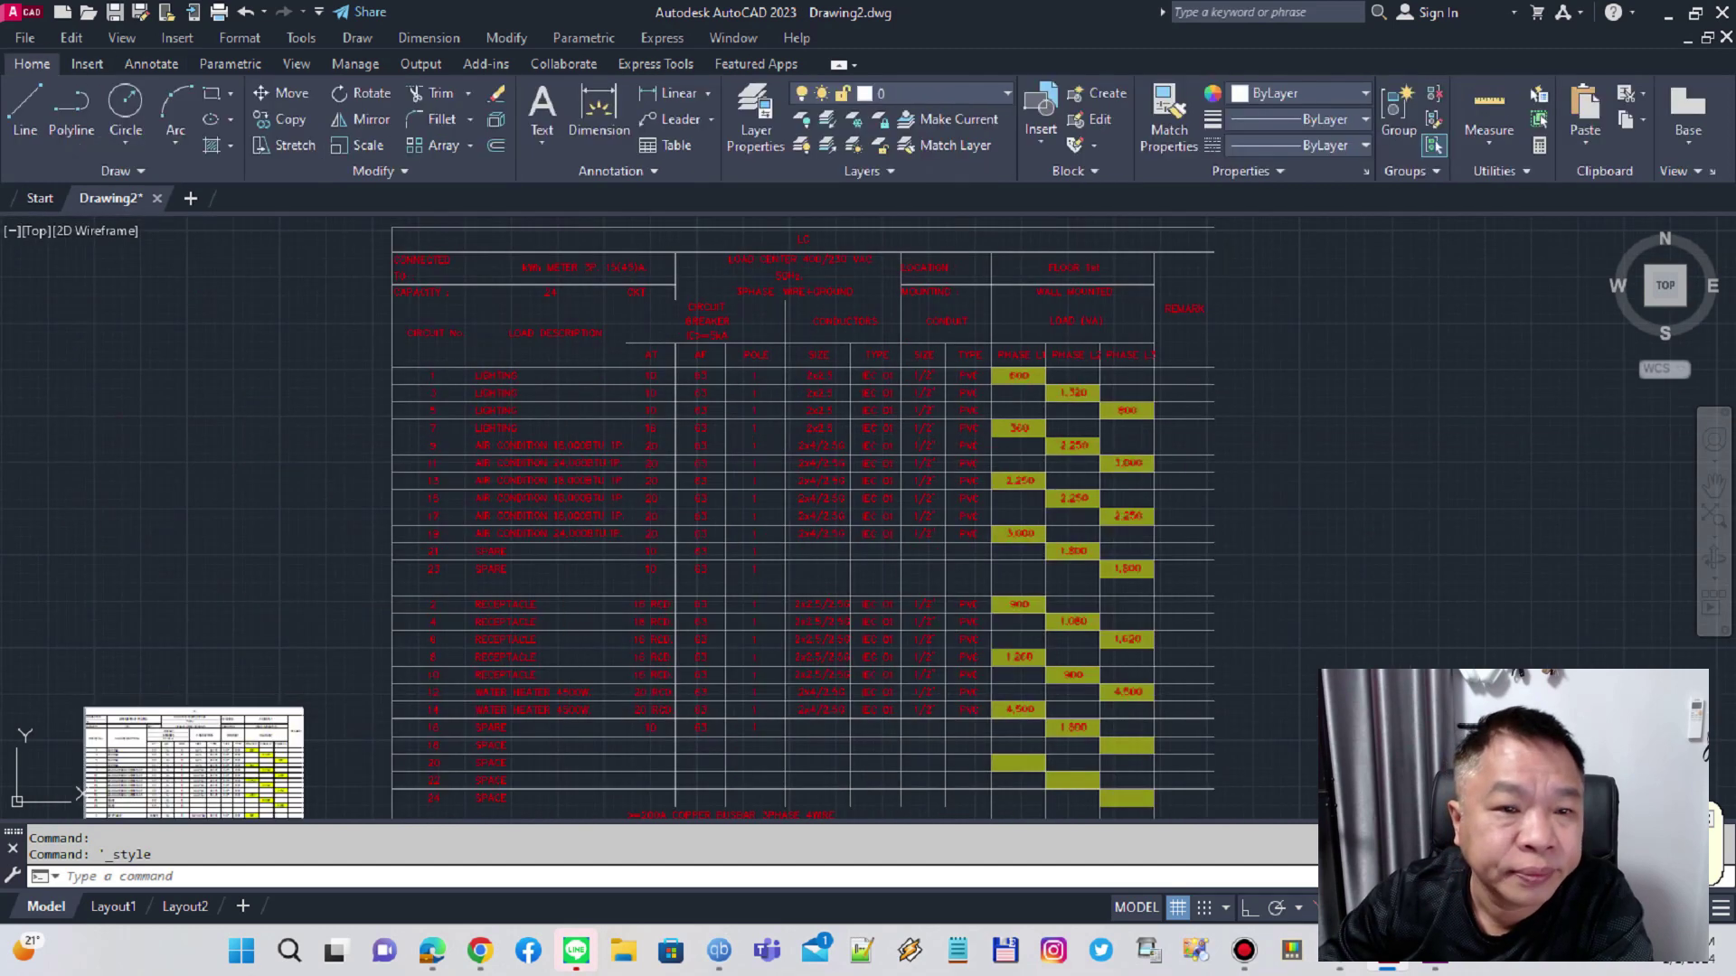
# - Set the PDF_Geometry layer colour to magenta
pyautogui.click(756, 122)
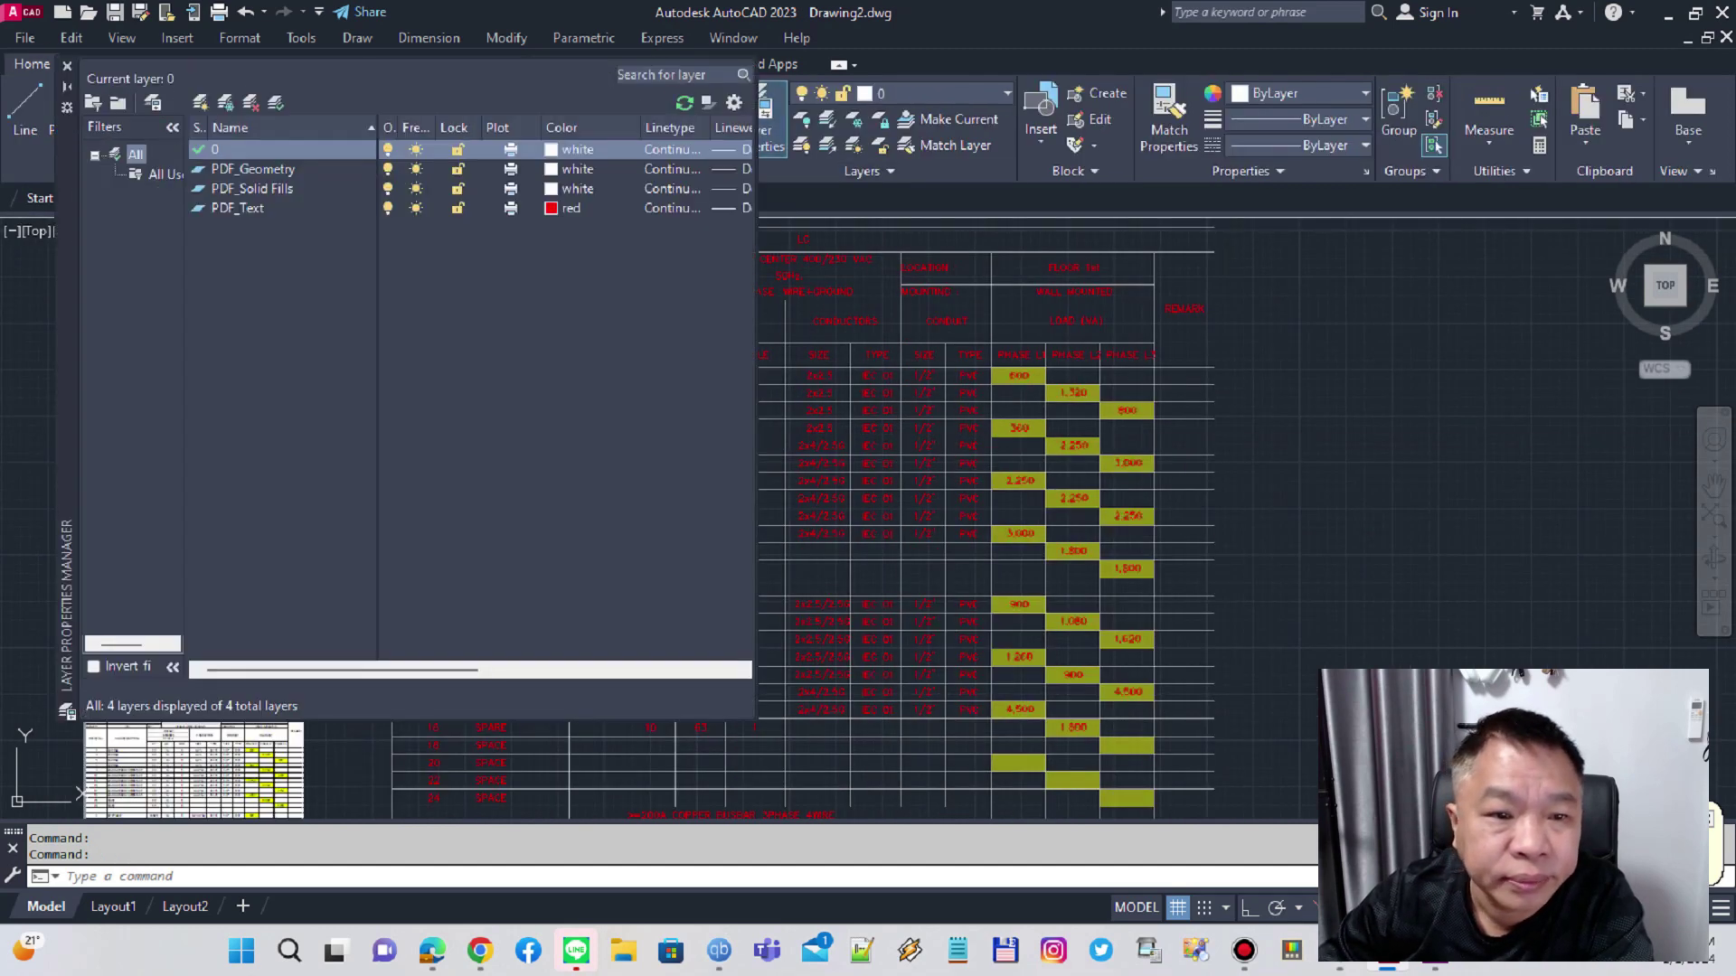
pyautogui.click(252, 188)
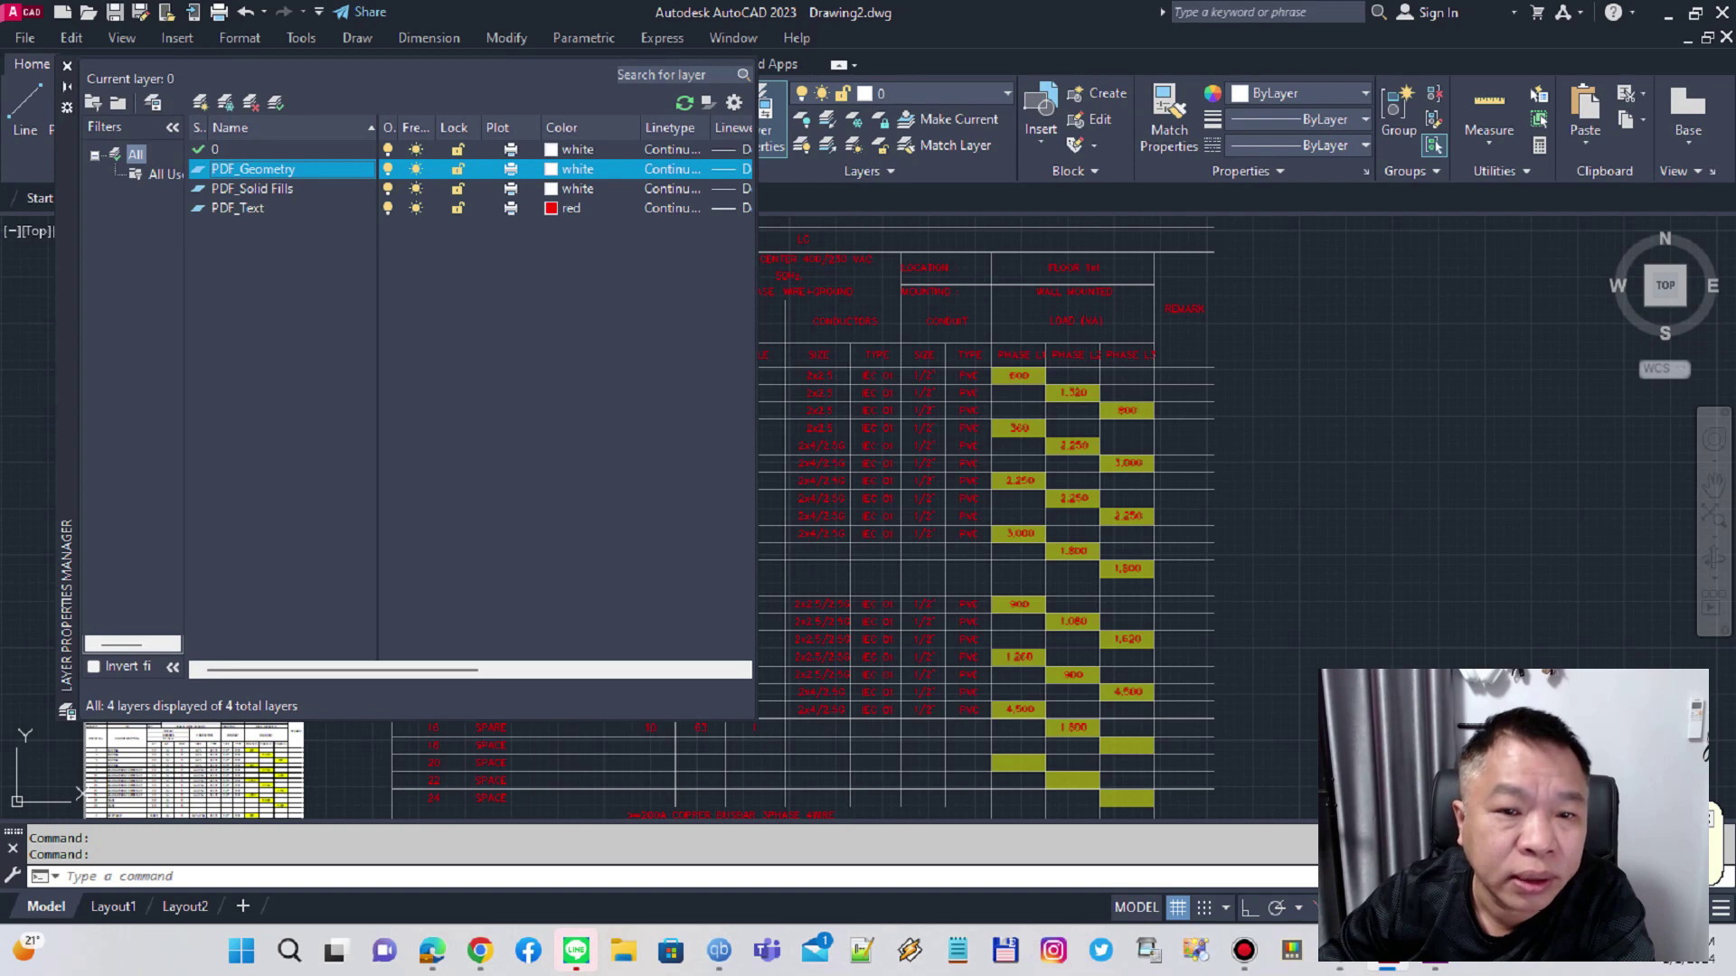
pyautogui.click(569, 169)
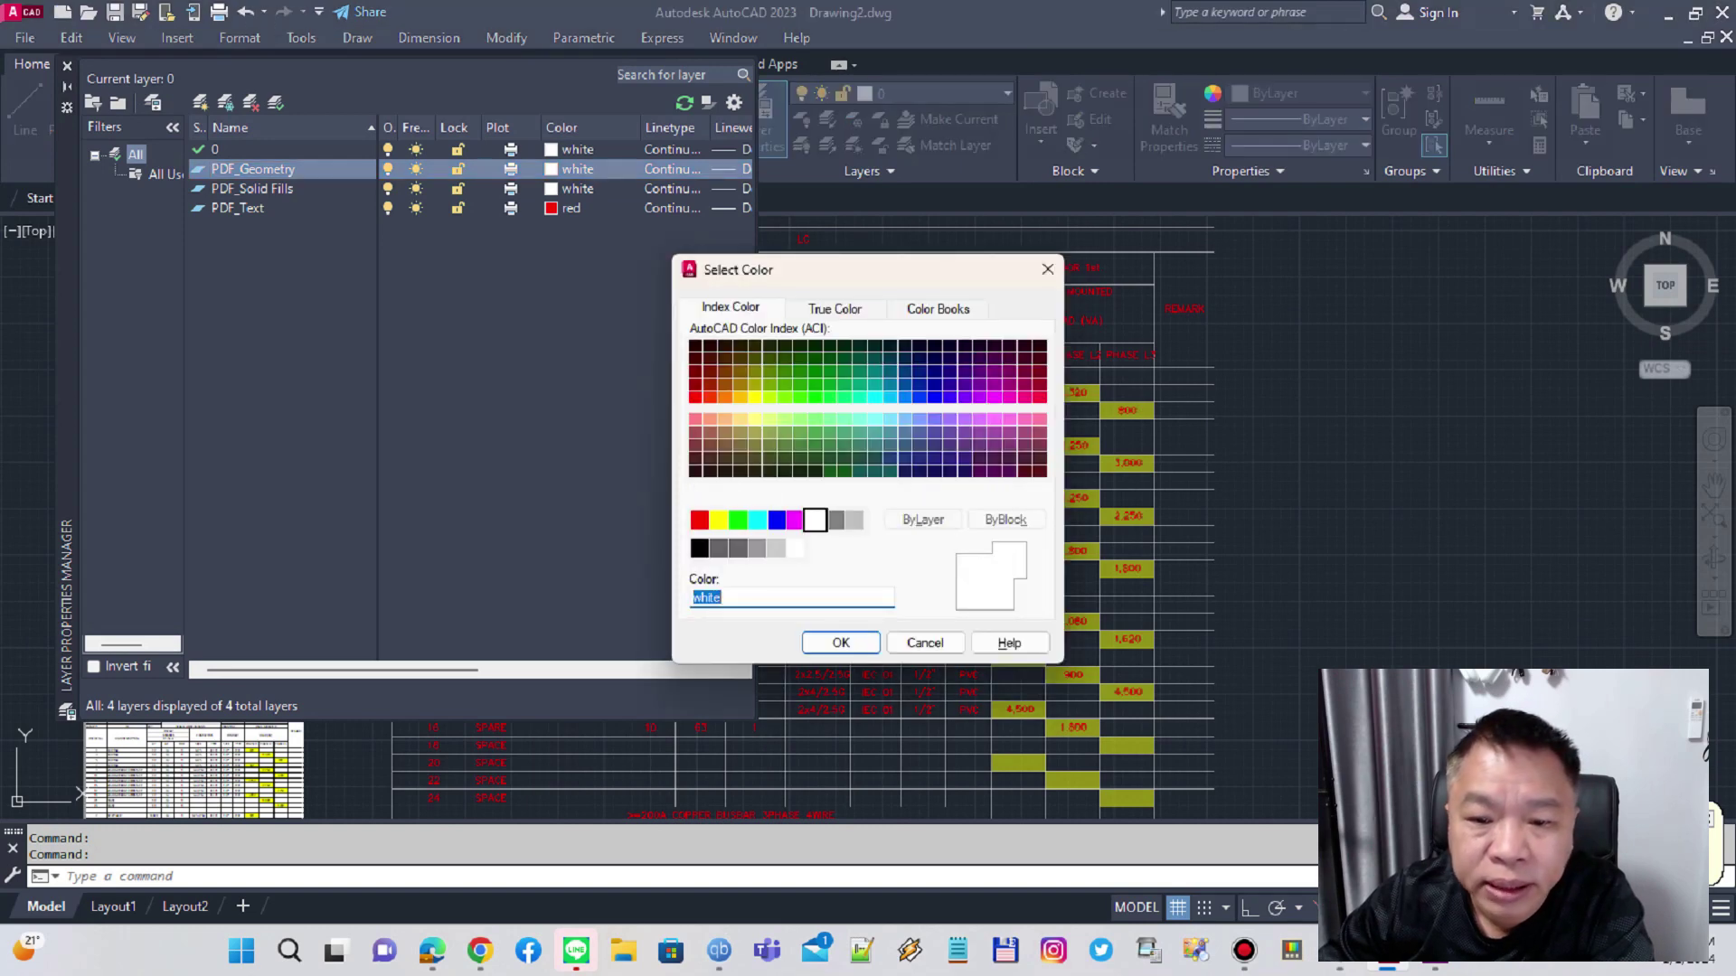
pyautogui.click(795, 520)
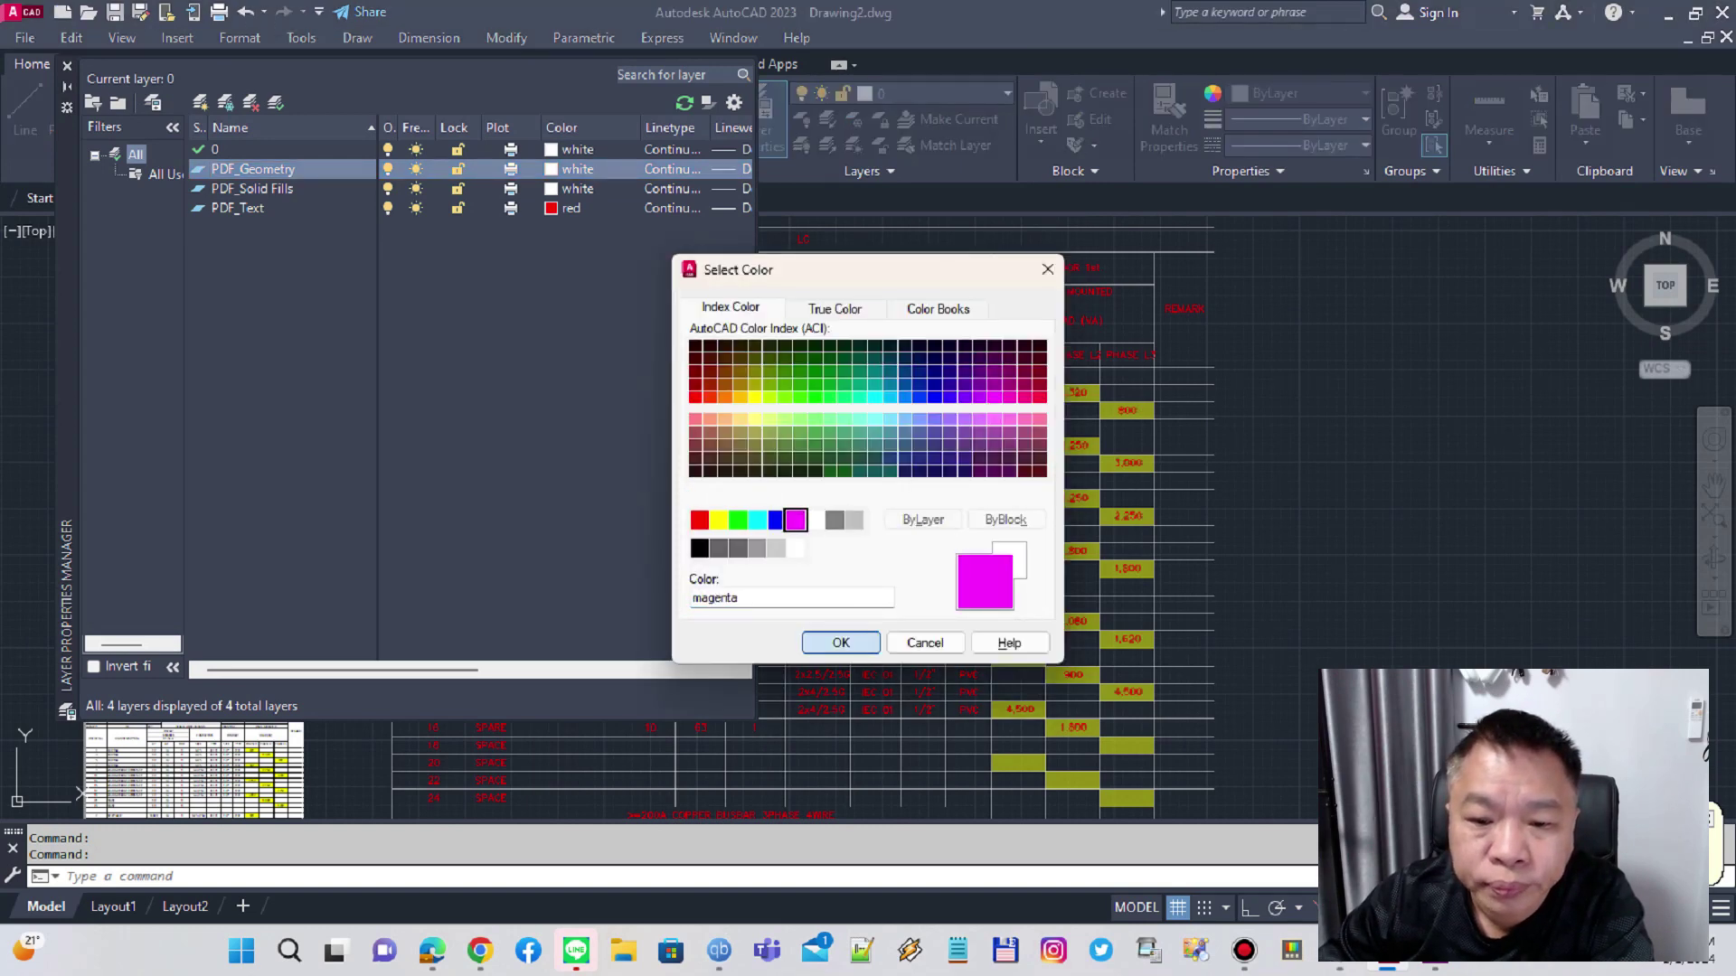
pyautogui.click(841, 643)
# - Pan to the table header and check an object's layer near the table top
pyautogui.scroll(-2, 1104, 473)
pyautogui.scroll(6, 937, 409)
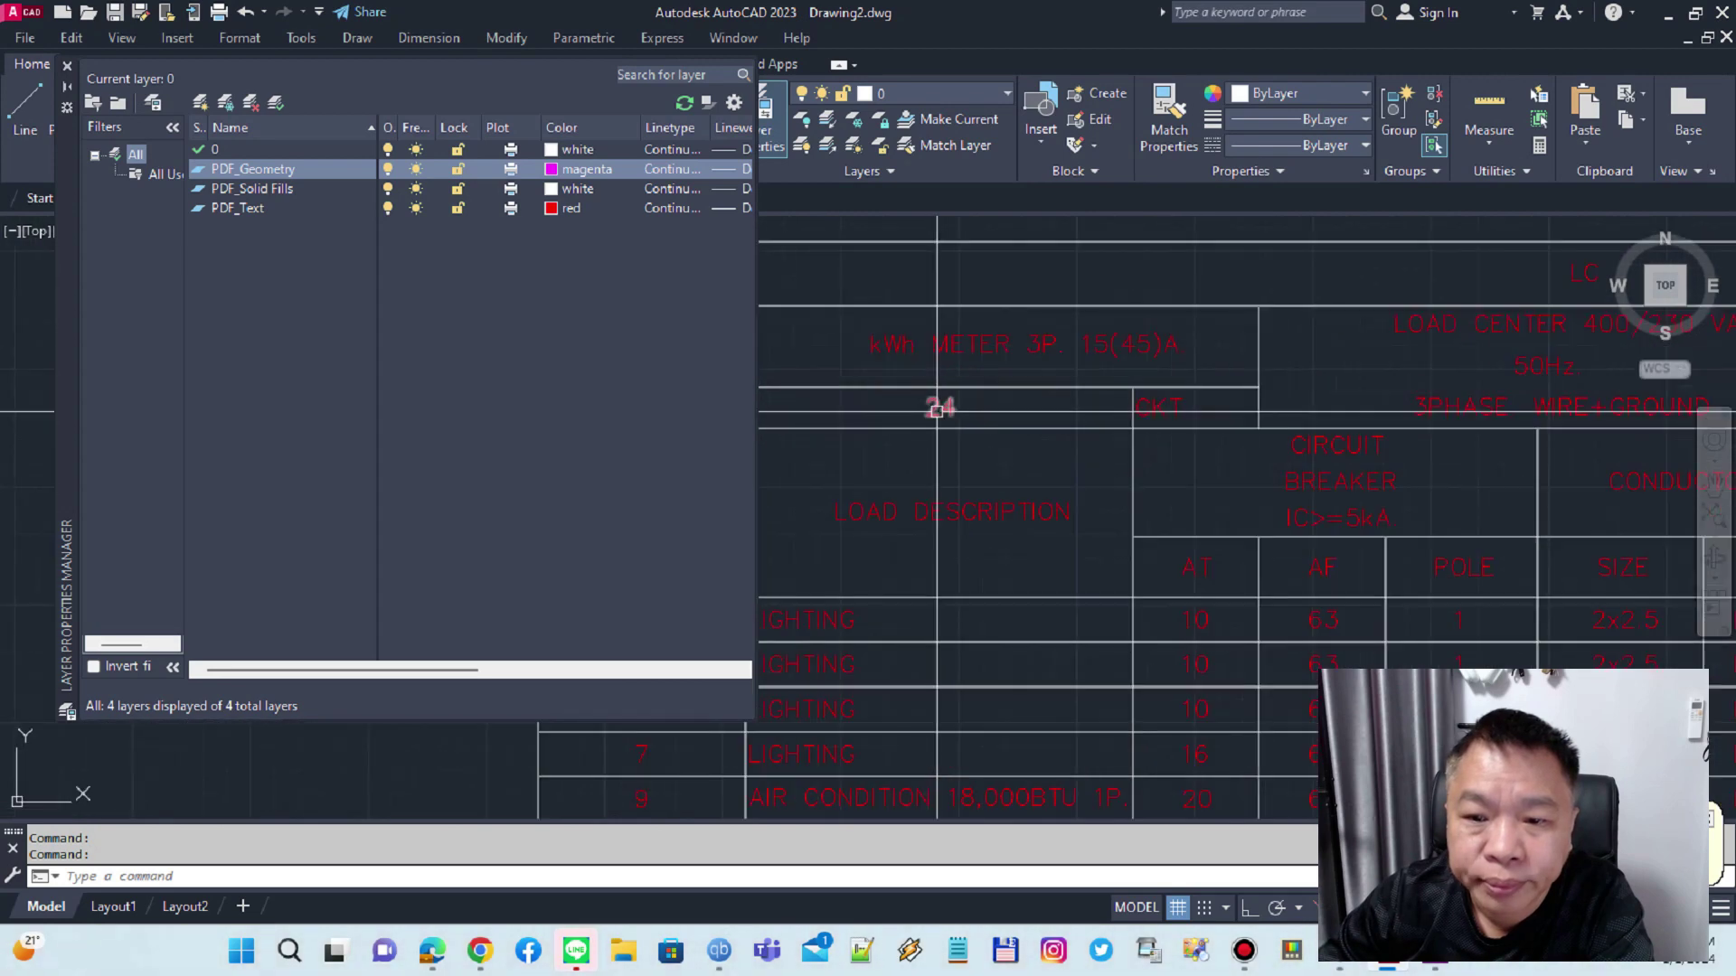
pyautogui.moveTo(1054, 459); pyautogui.dragTo(1217, 474, button='middle')
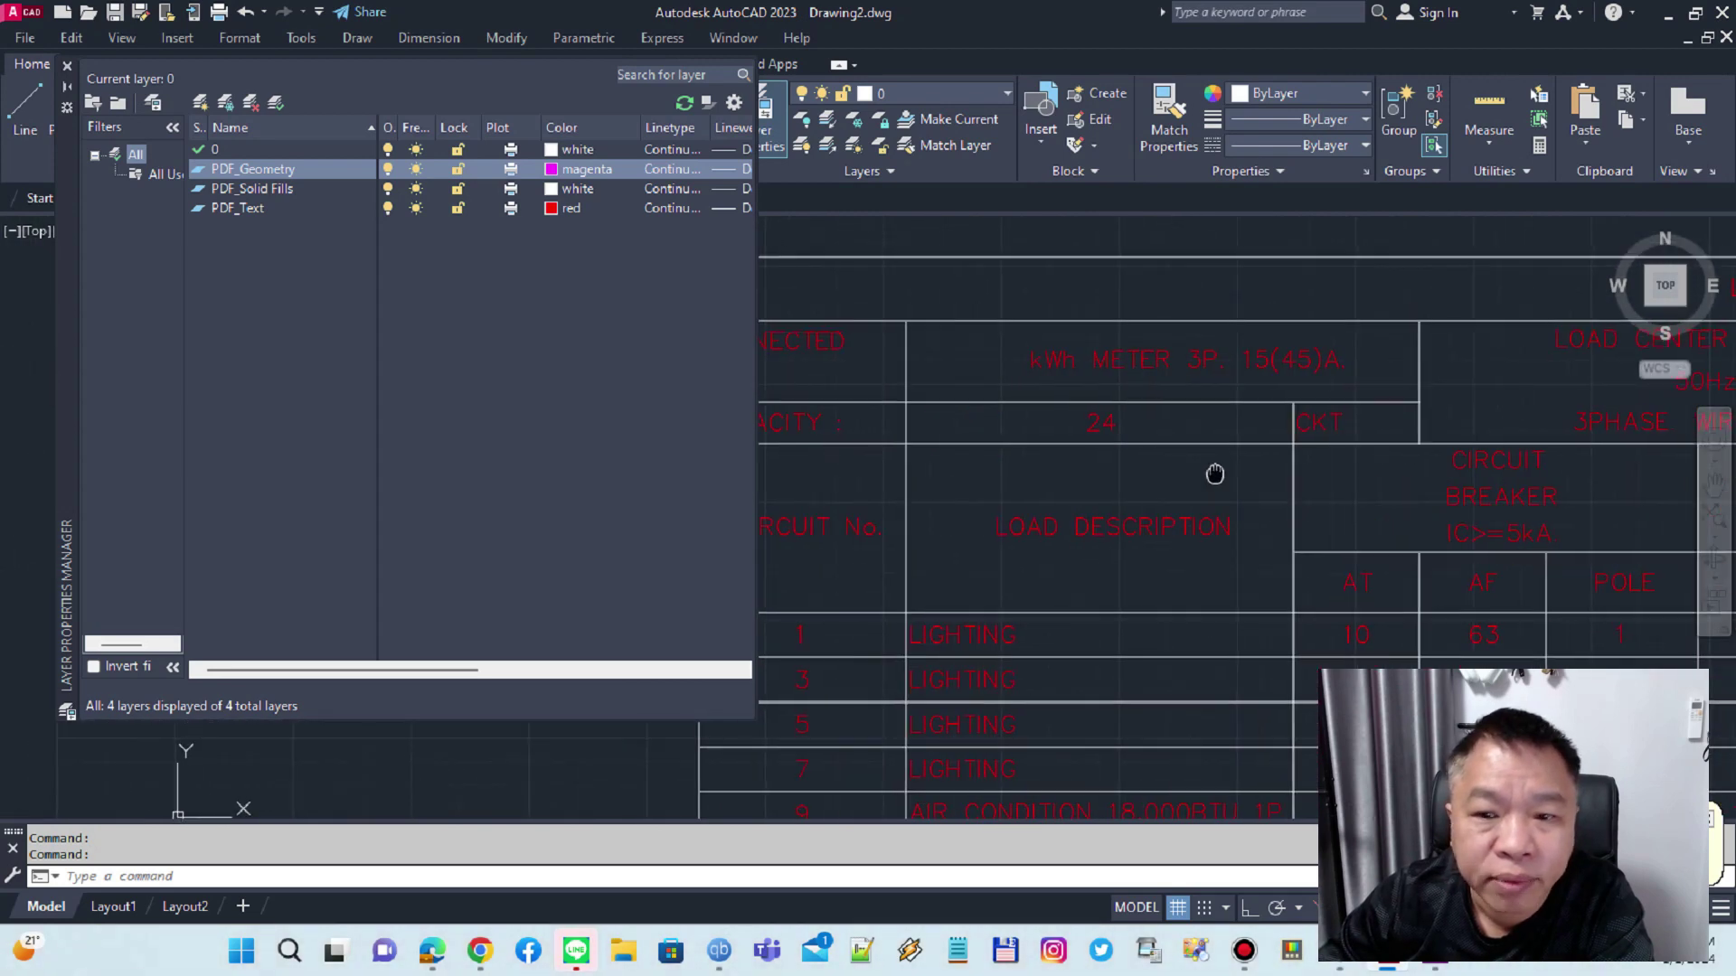
pyautogui.click(1219, 318)
pyautogui.press('Escape')
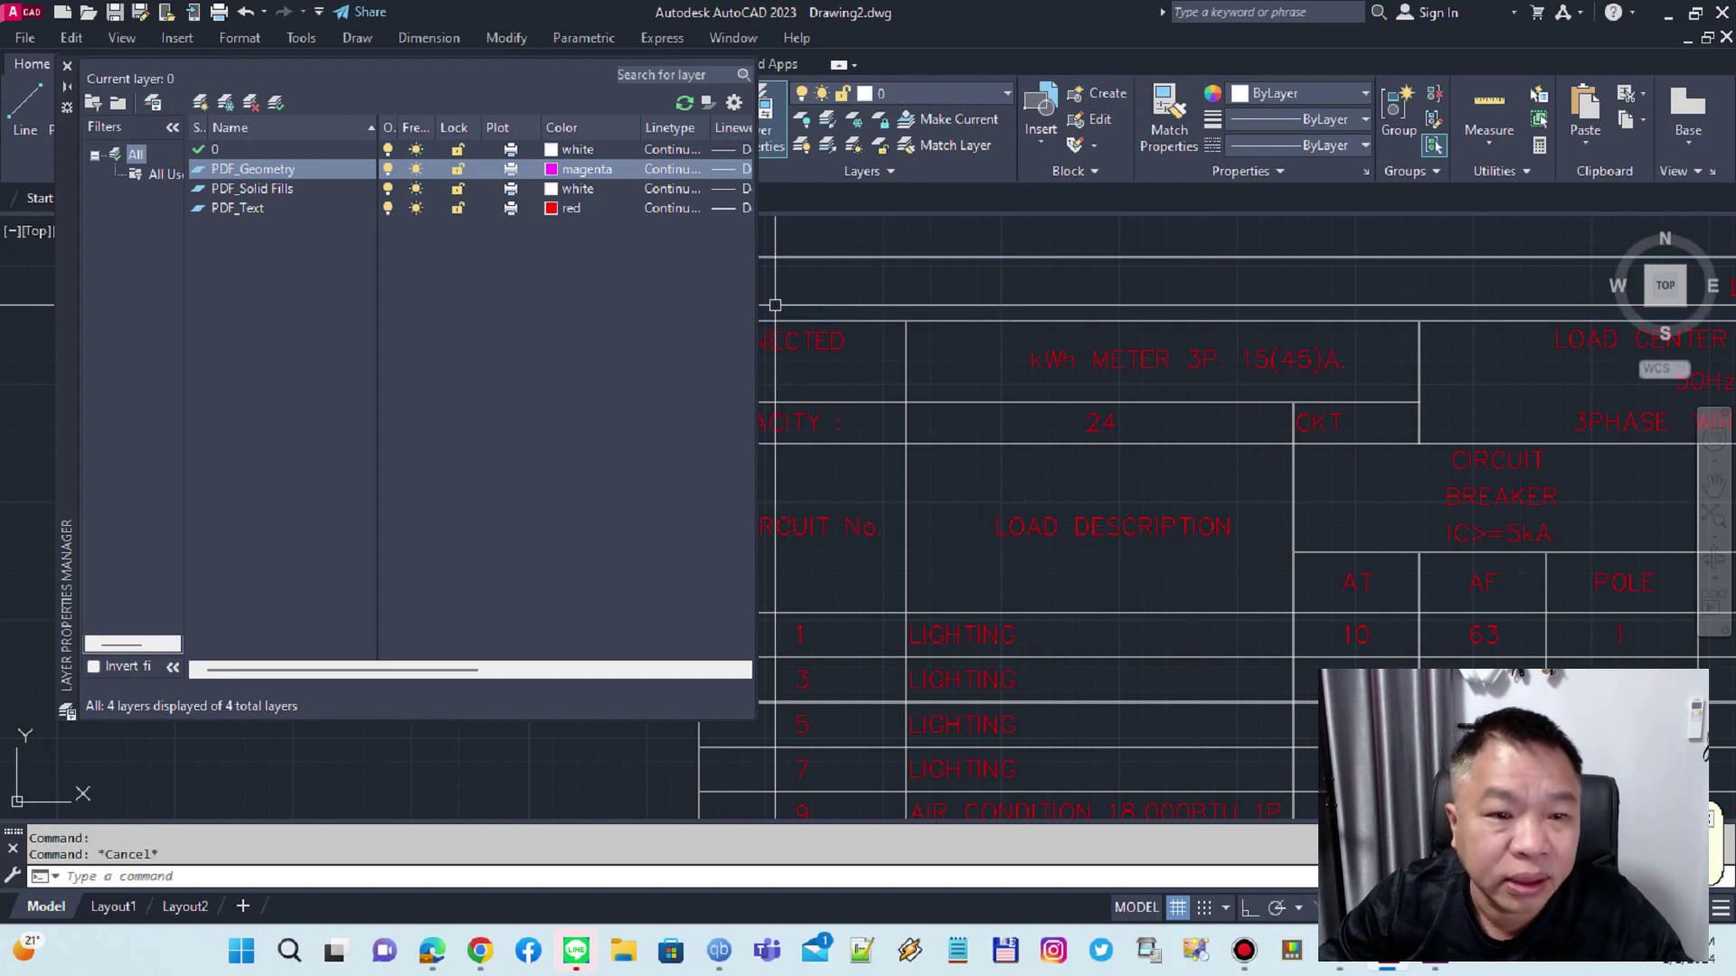
# - Set the PDF_Solid Fills layer colour to magenta
pyautogui.click(253, 188)
pyautogui.click(570, 188)
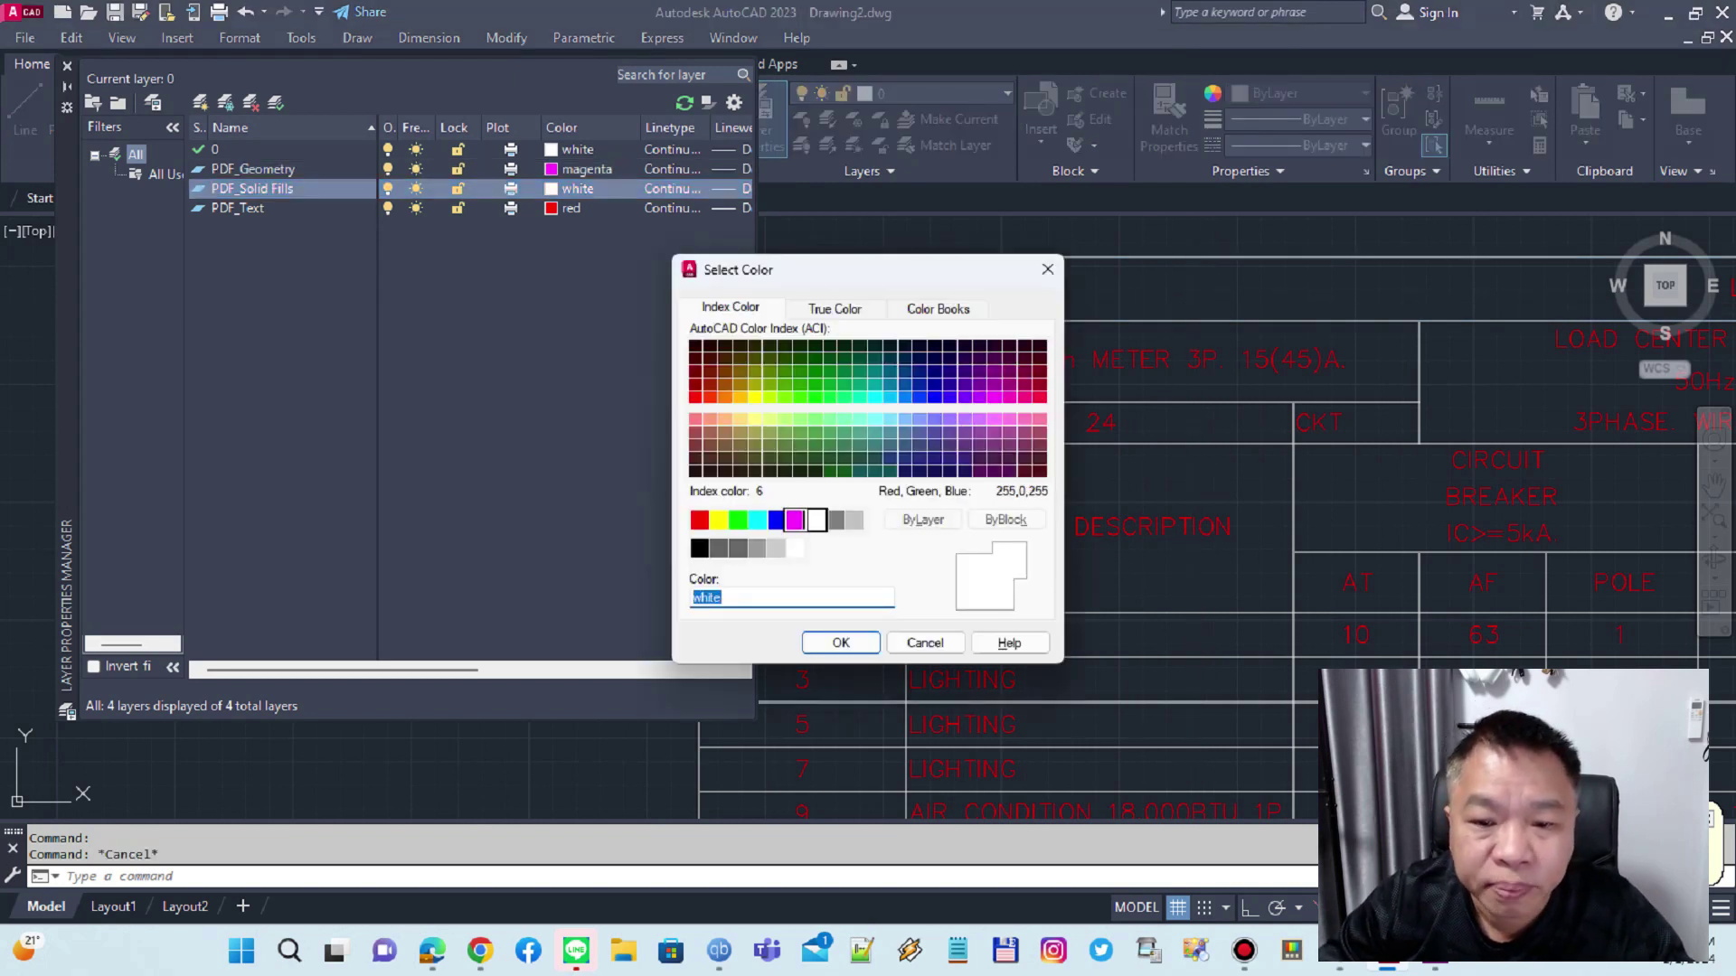
pyautogui.click(795, 520)
pyautogui.click(840, 643)
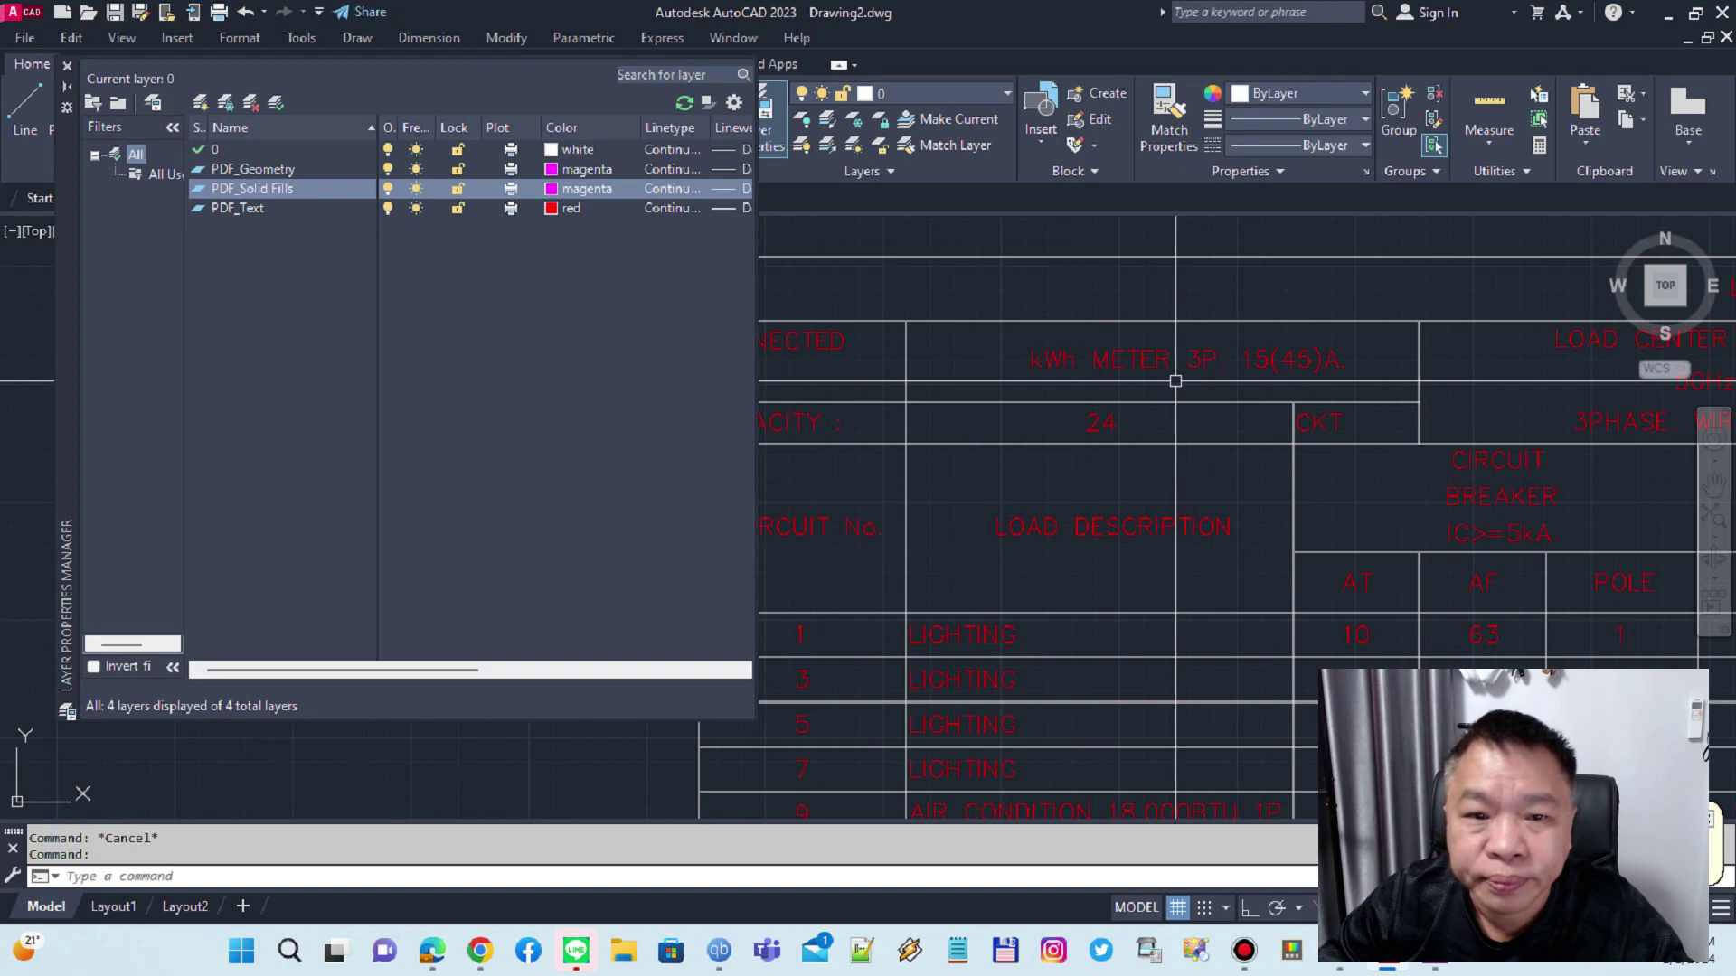
pyautogui.scroll(-5, 1175, 380)
pyautogui.scroll(1, 1085, 388)
pyautogui.scroll(2, 1092, 349)
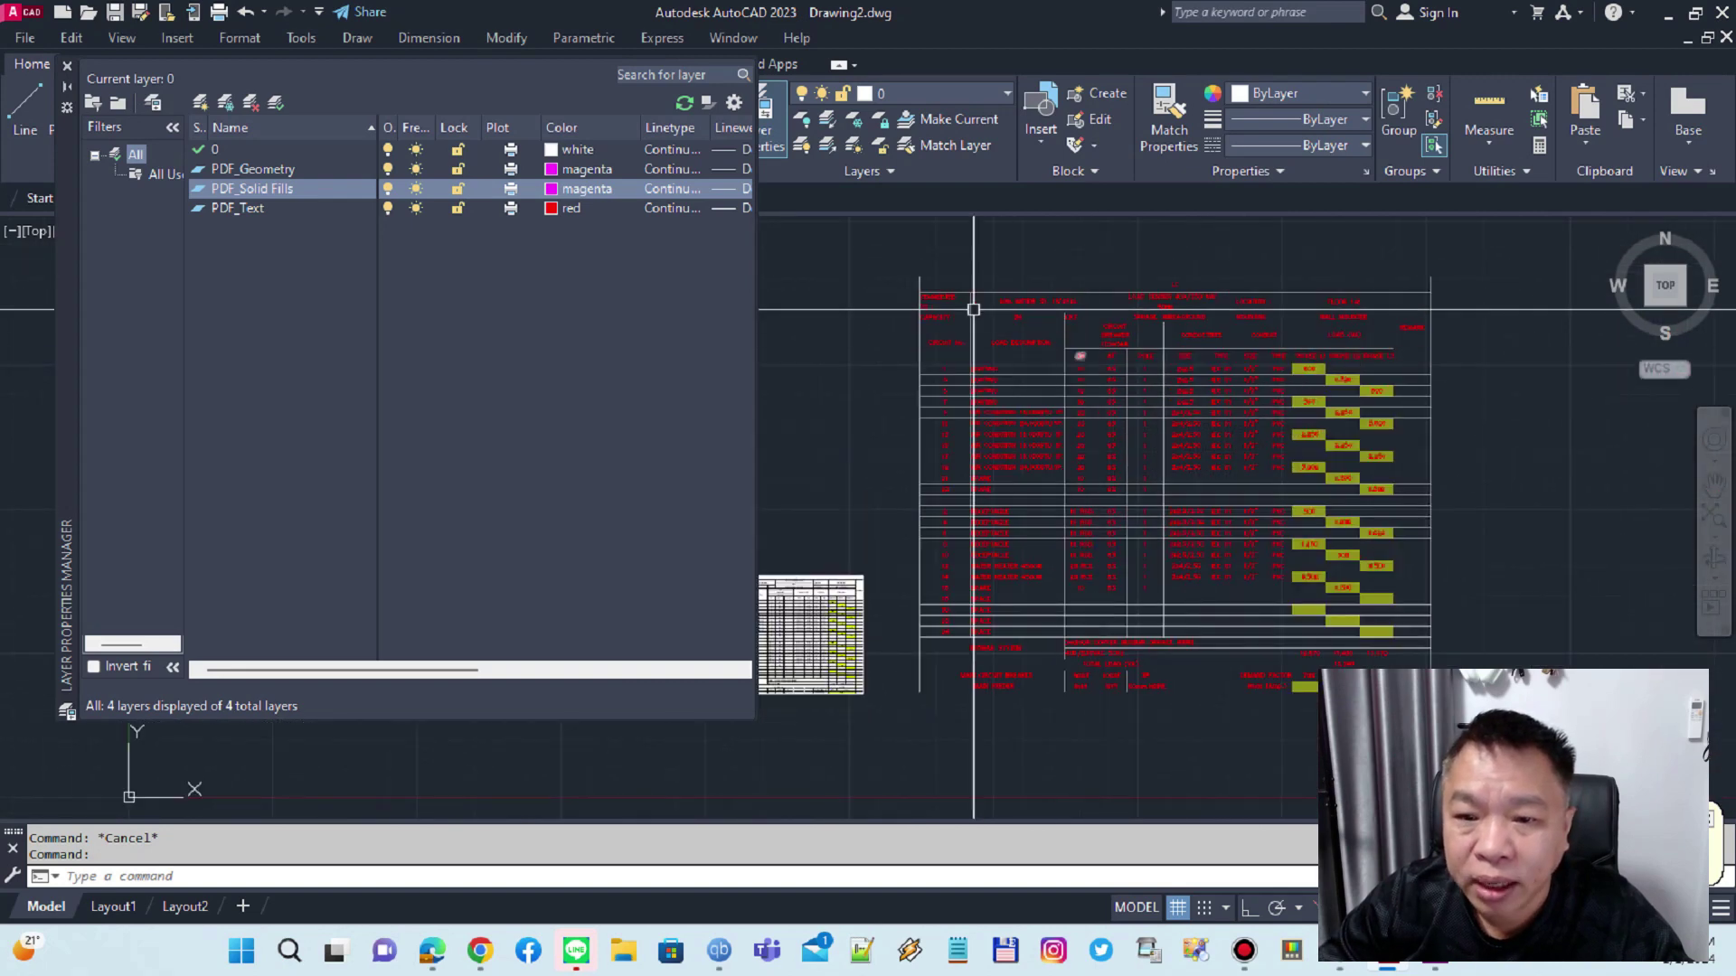
pyautogui.scroll(-2, 974, 309)
# - Window-select the imported table and set its colour to ByLayer
pyautogui.click(900, 232)
pyautogui.click(1355, 344)
pyautogui.click(1365, 93)
pyautogui.click(1266, 112)
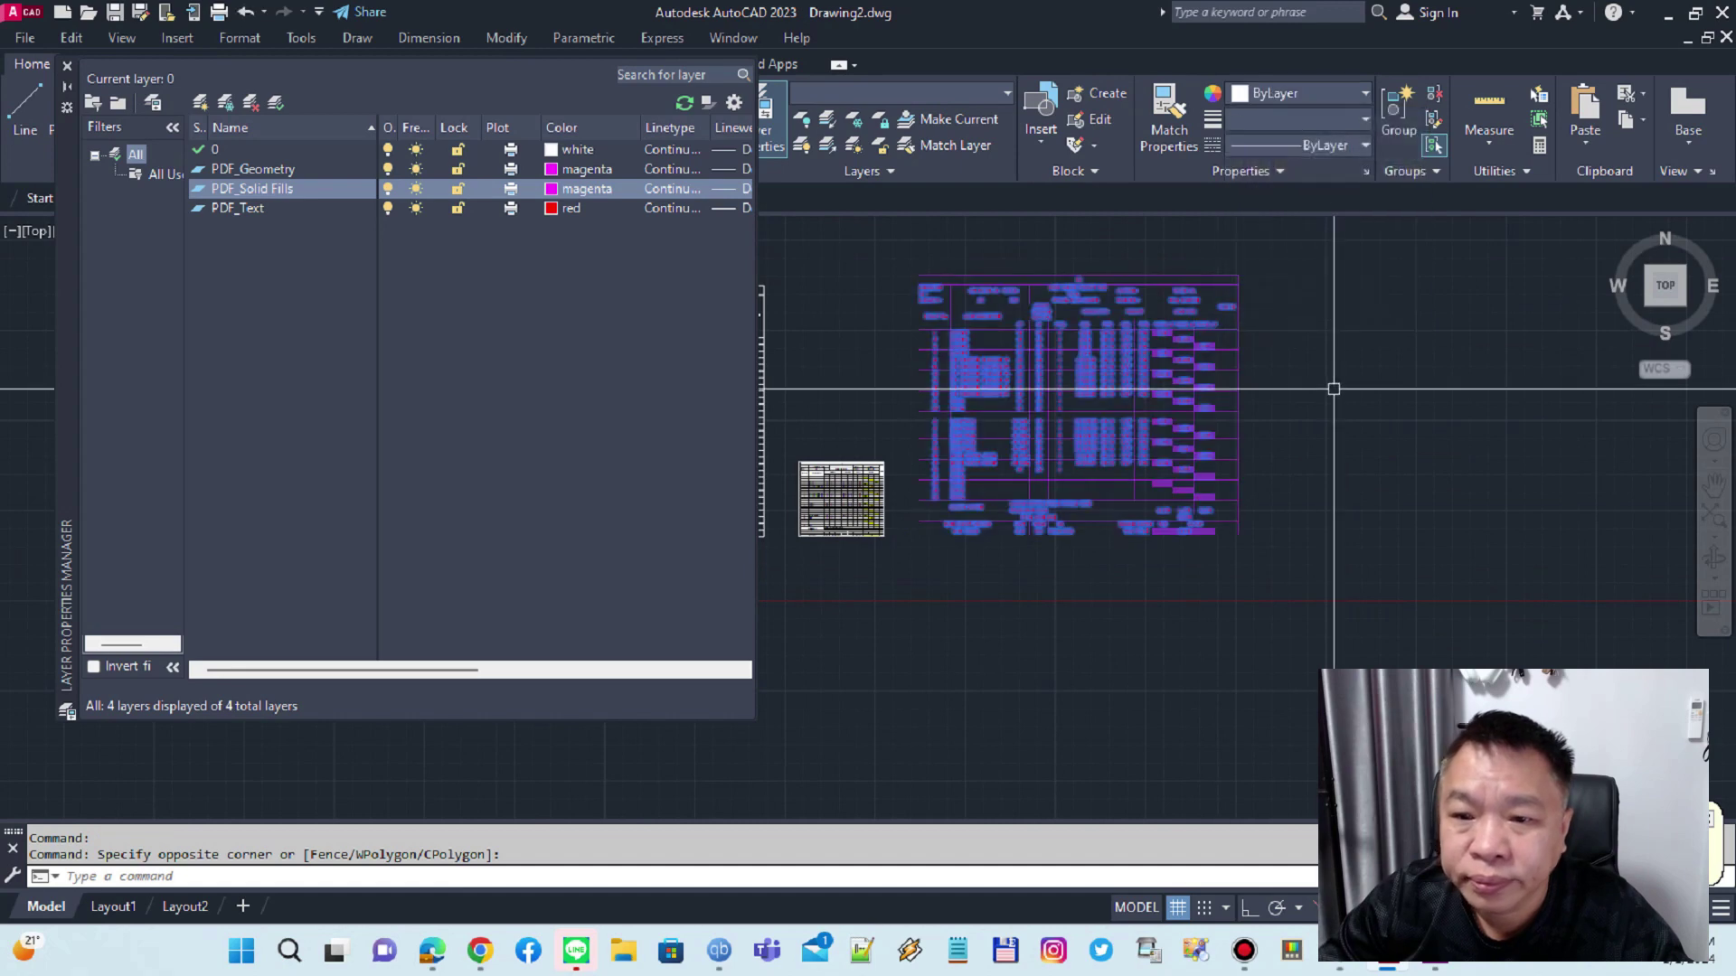
pyautogui.press('Escape')
pyautogui.scroll(5, 1333, 389)
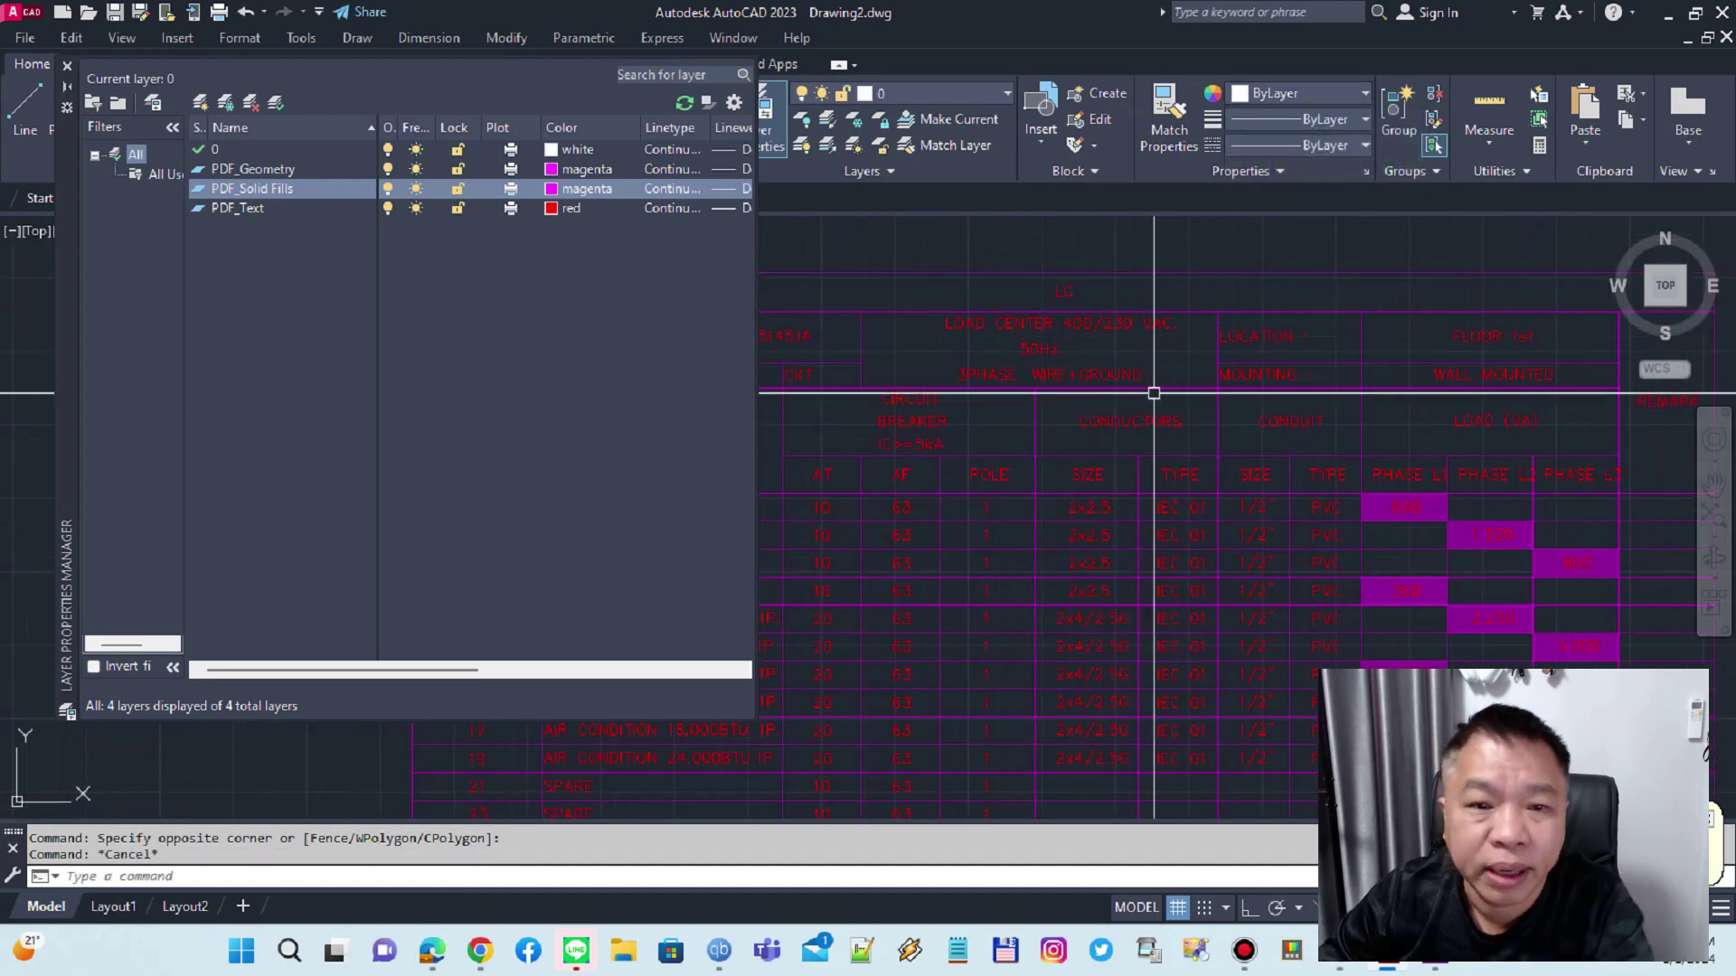
pyautogui.click(253, 169)
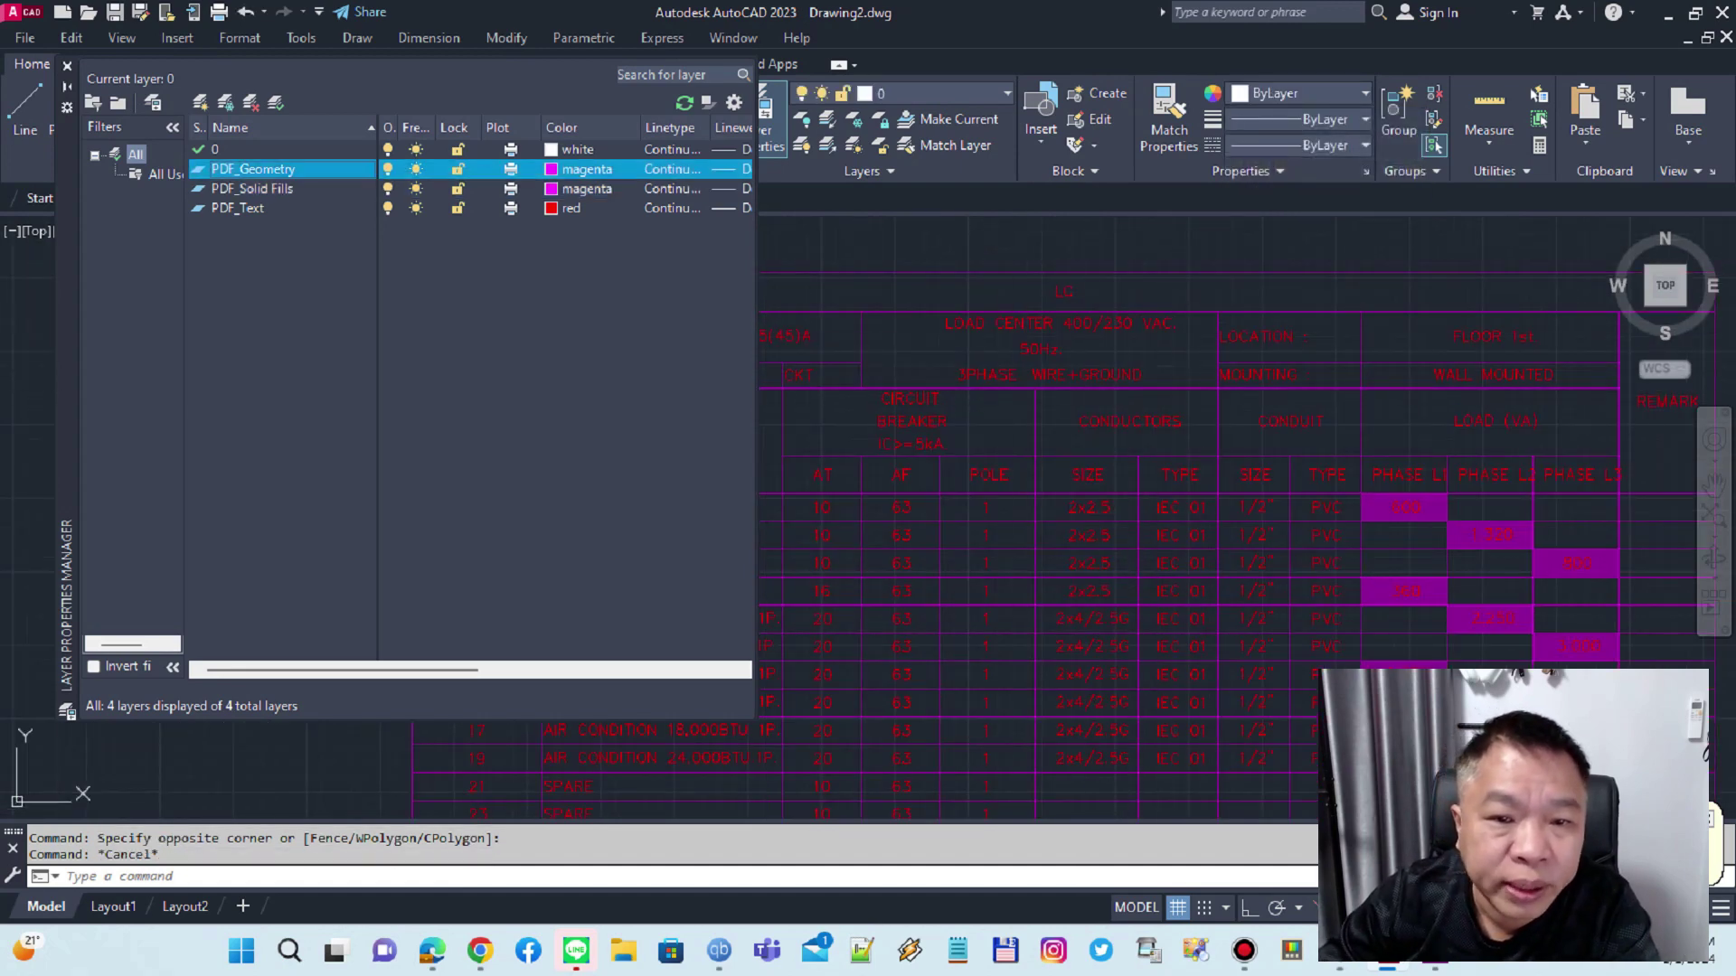
# - Recolour PDF_Geometry blue and recentre the view to check the table
pyautogui.click(579, 169)
pyautogui.click(776, 520)
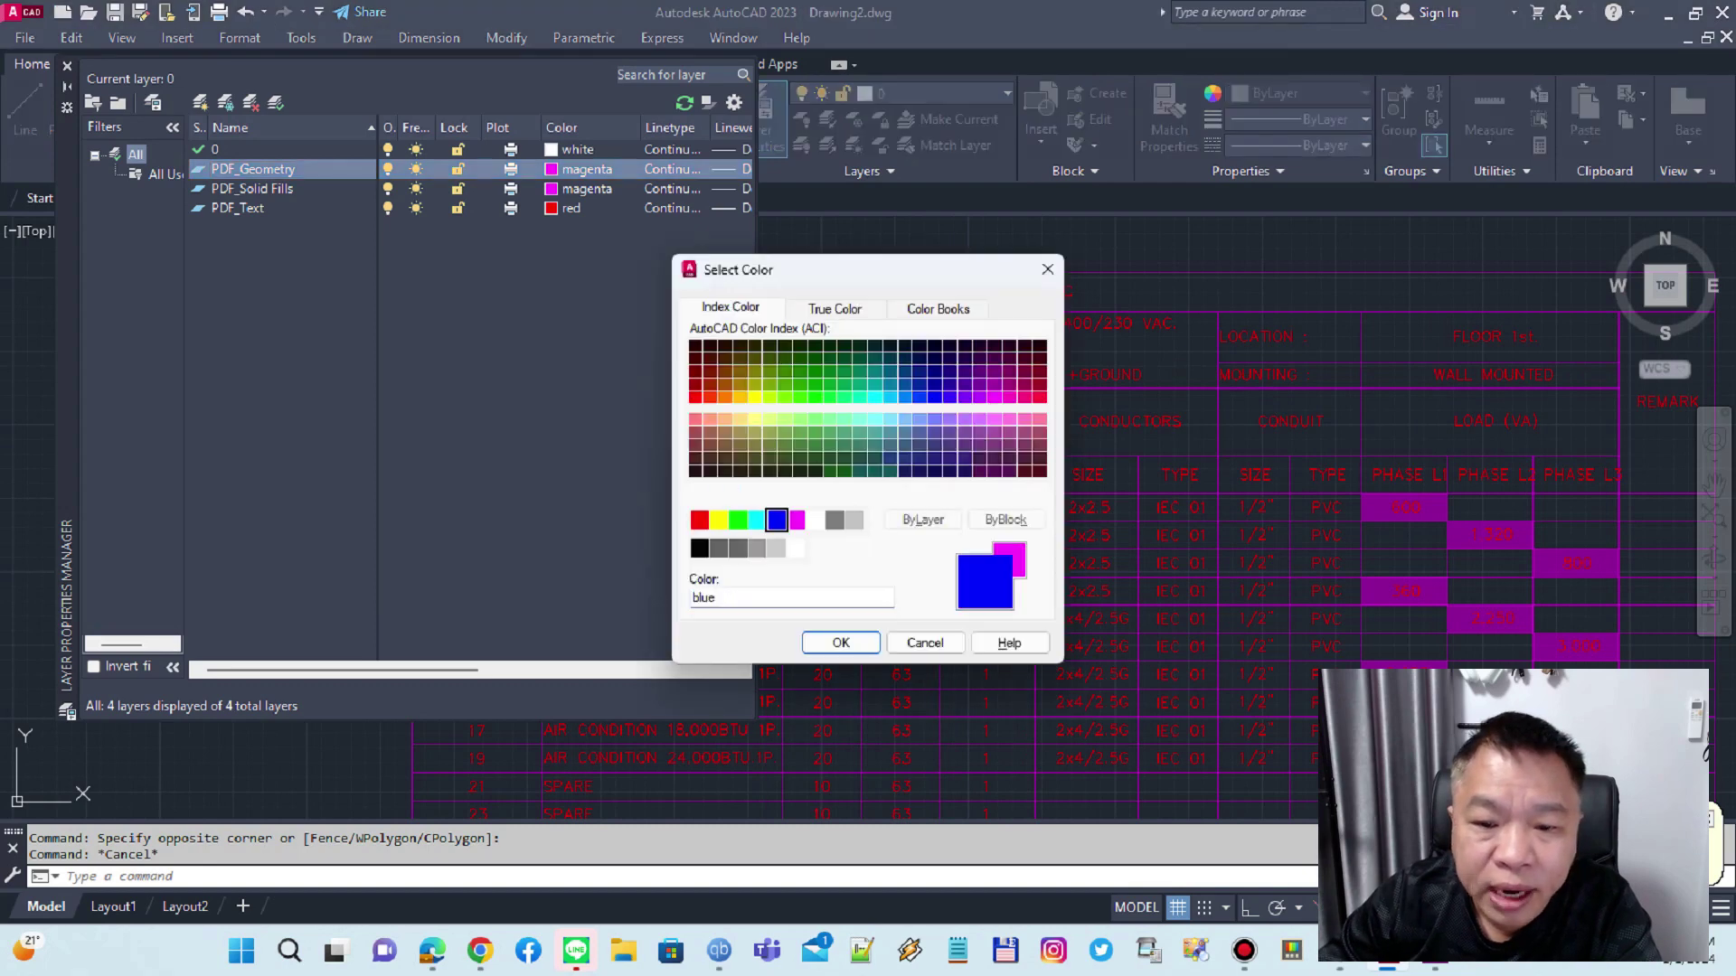
pyautogui.click(841, 642)
pyautogui.scroll(-3, 1135, 452)
pyautogui.moveTo(1135, 469); pyautogui.dragTo(1232, 311, button='middle')
pyautogui.scroll(5, 1232, 310)
pyautogui.scroll(3, 1205, 574)
pyautogui.scroll(2, 1202, 573)
pyautogui.scroll(-6, 1317, 398)
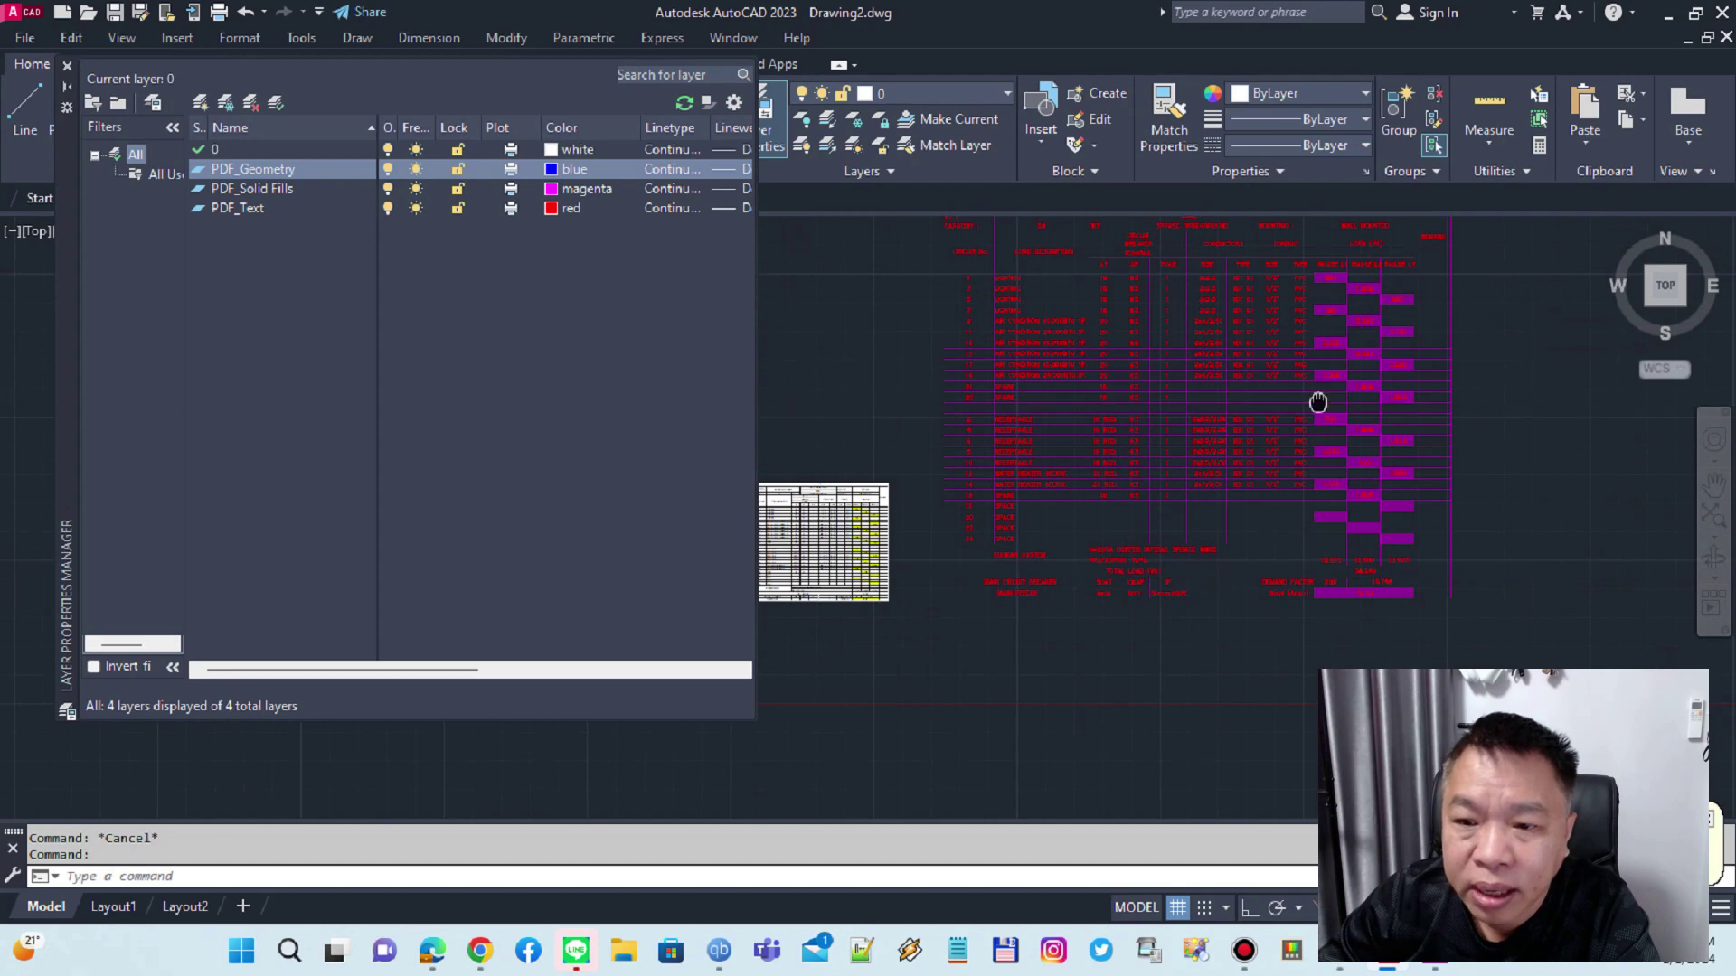
pyautogui.scroll(1, 1192, 520)
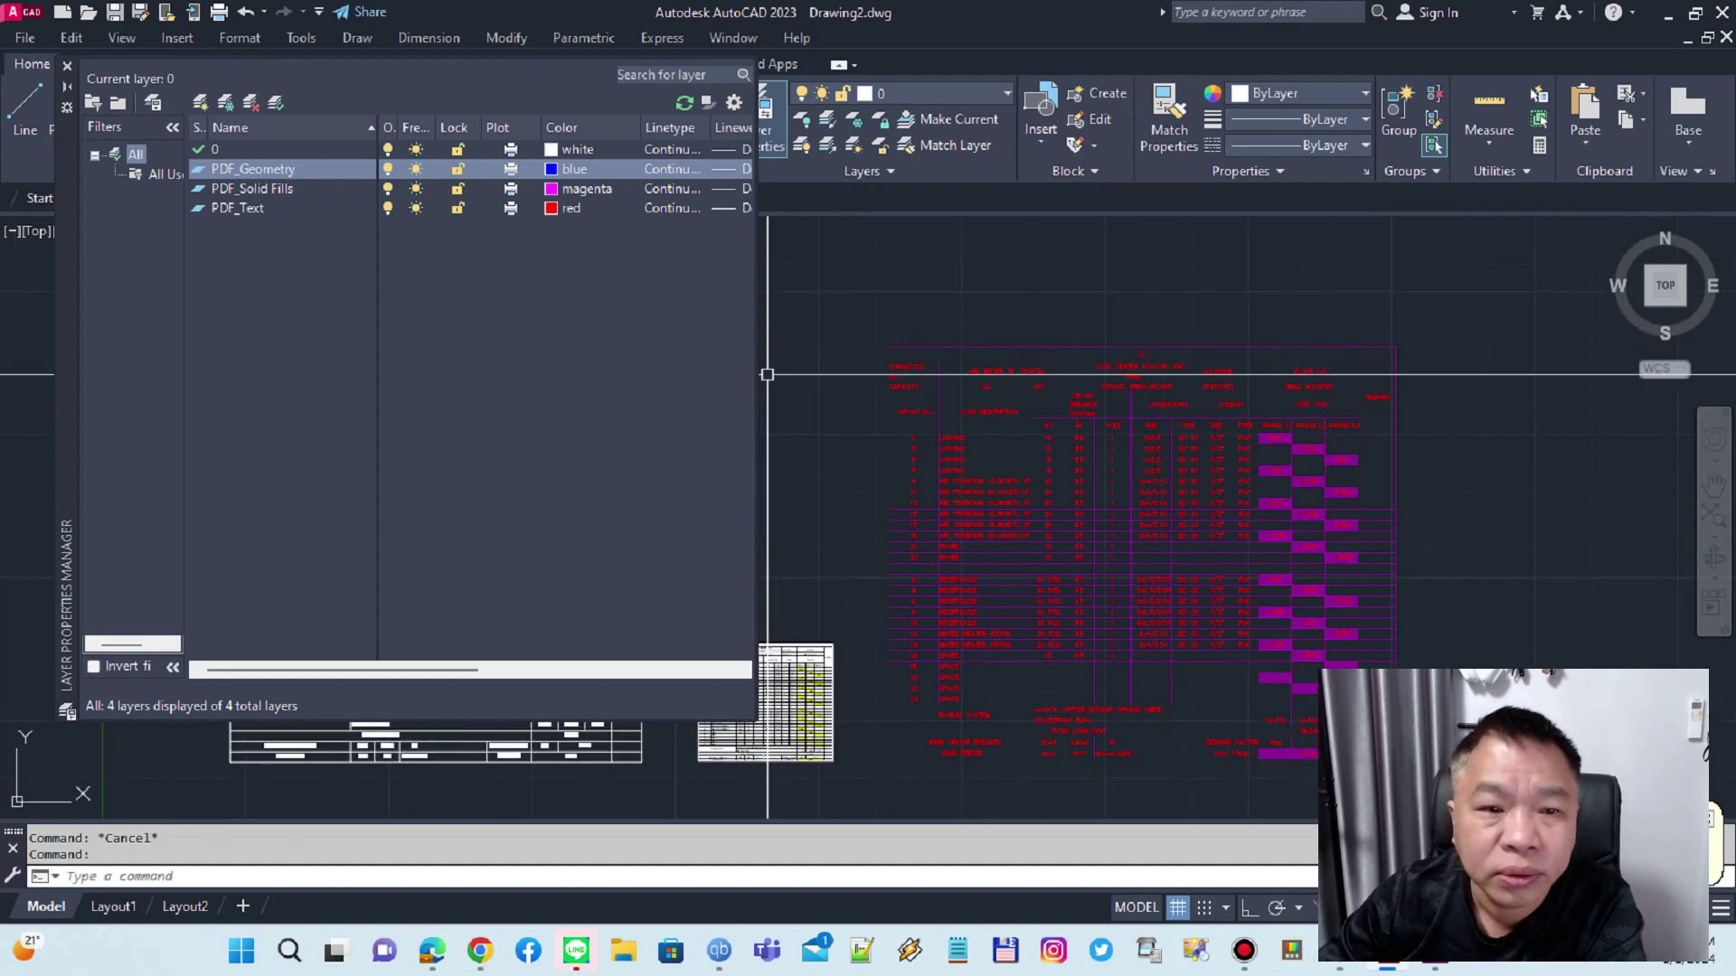
pyautogui.click(262, 188)
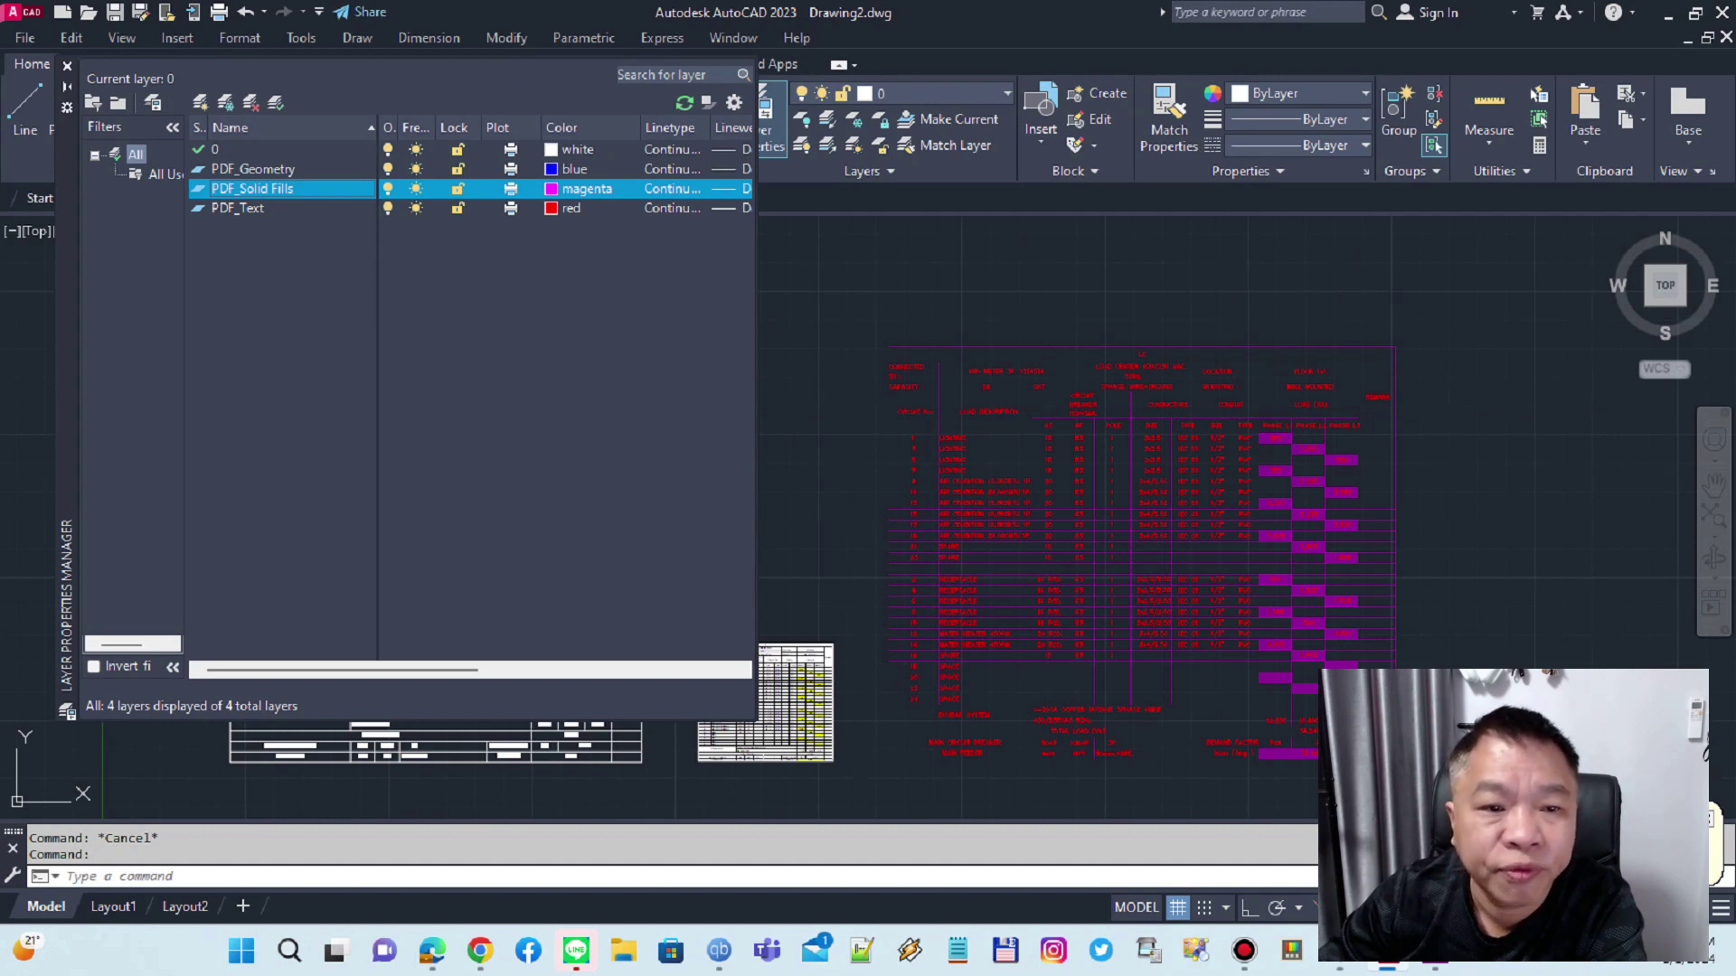
# - Set the PDF_Solid Fills layer colour to blue
pyautogui.click(579, 188)
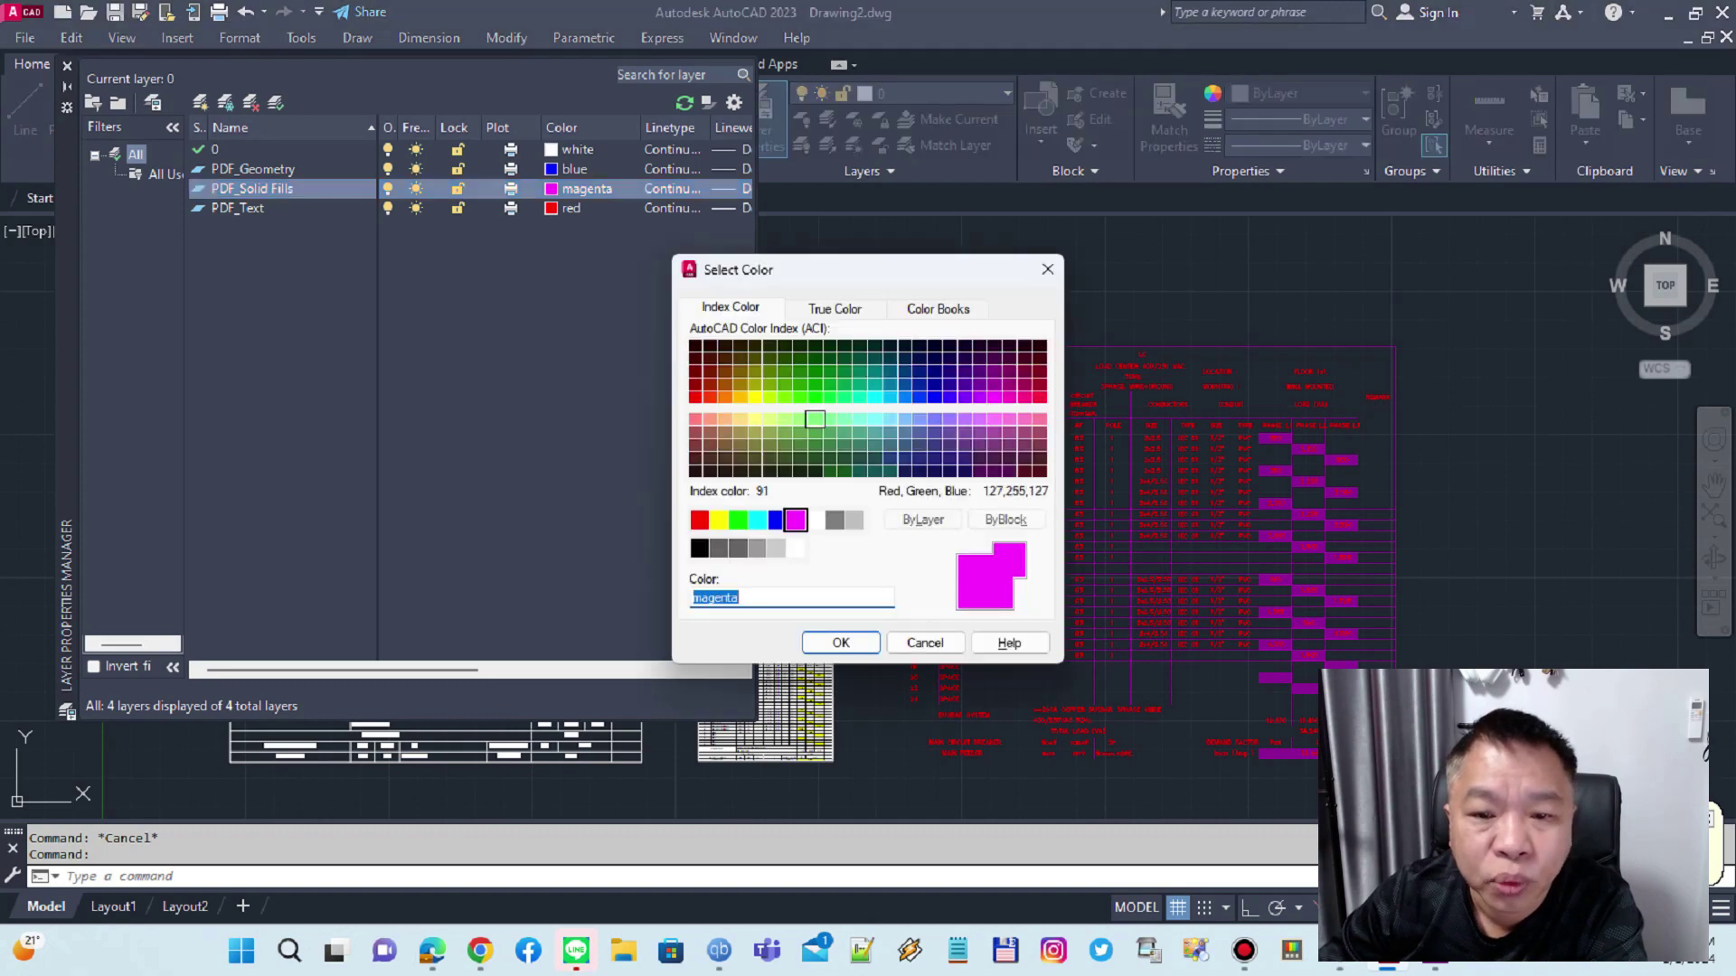
pyautogui.click(776, 520)
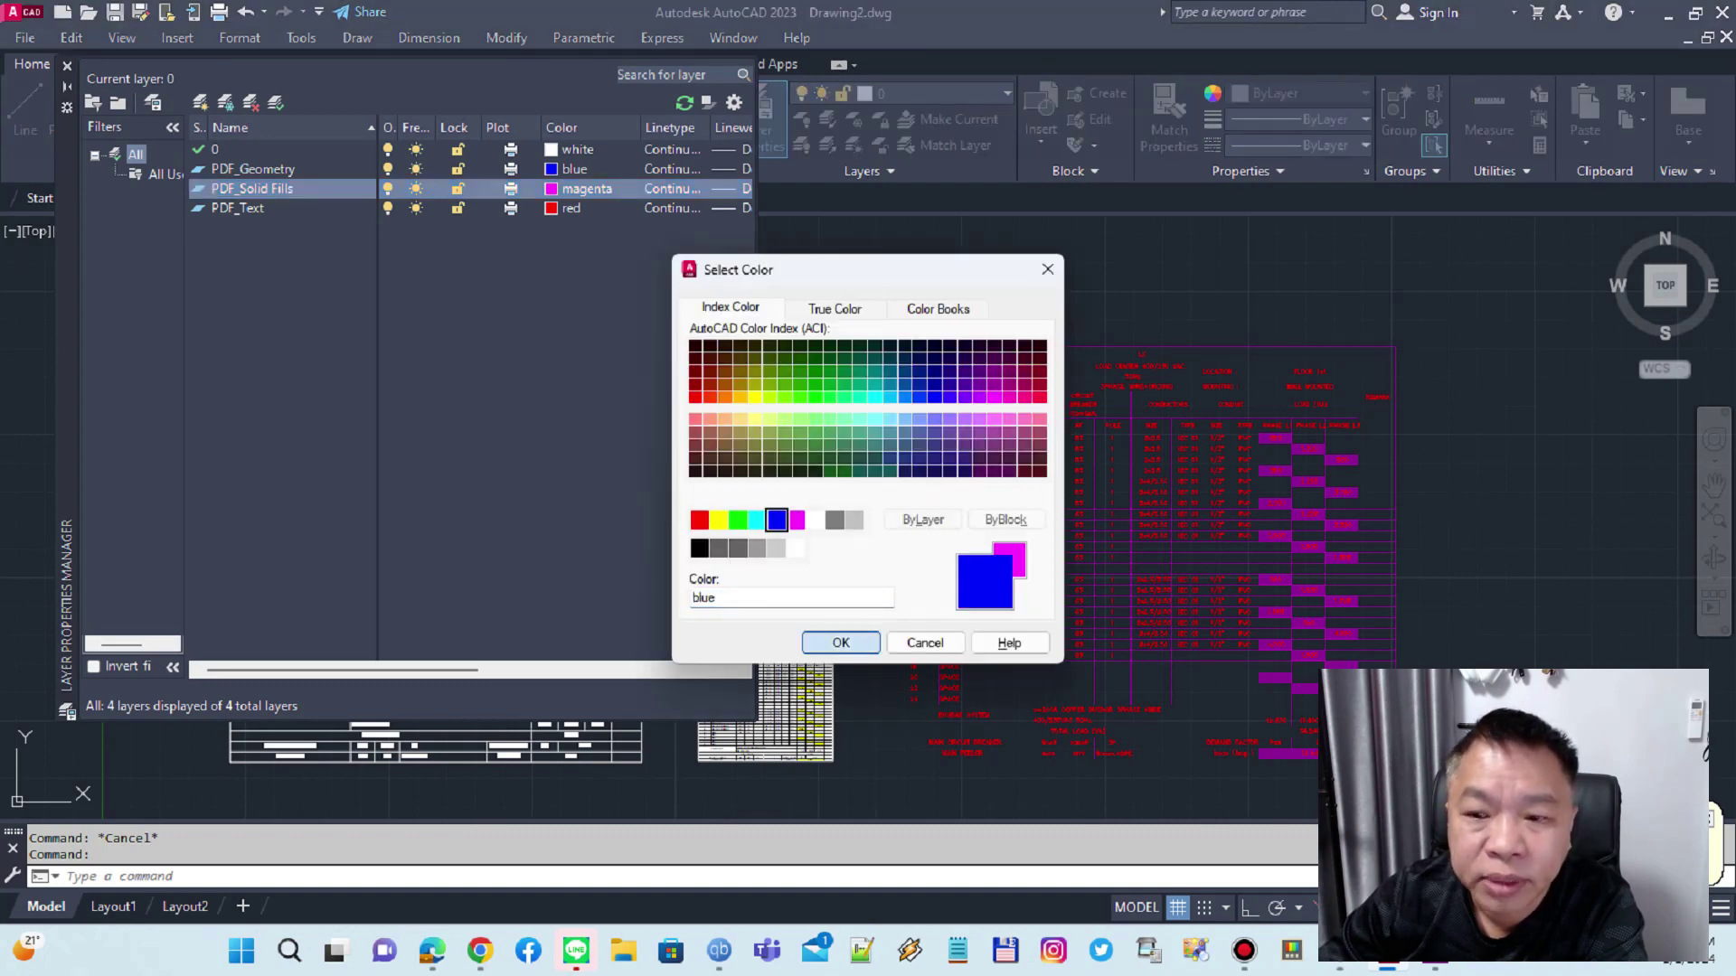
pyautogui.click(841, 643)
pyautogui.scroll(2, 1337, 391)
pyautogui.scroll(5, 1068, 342)
pyautogui.scroll(-5, 1068, 342)
pyautogui.scroll(-2, 863, 242)
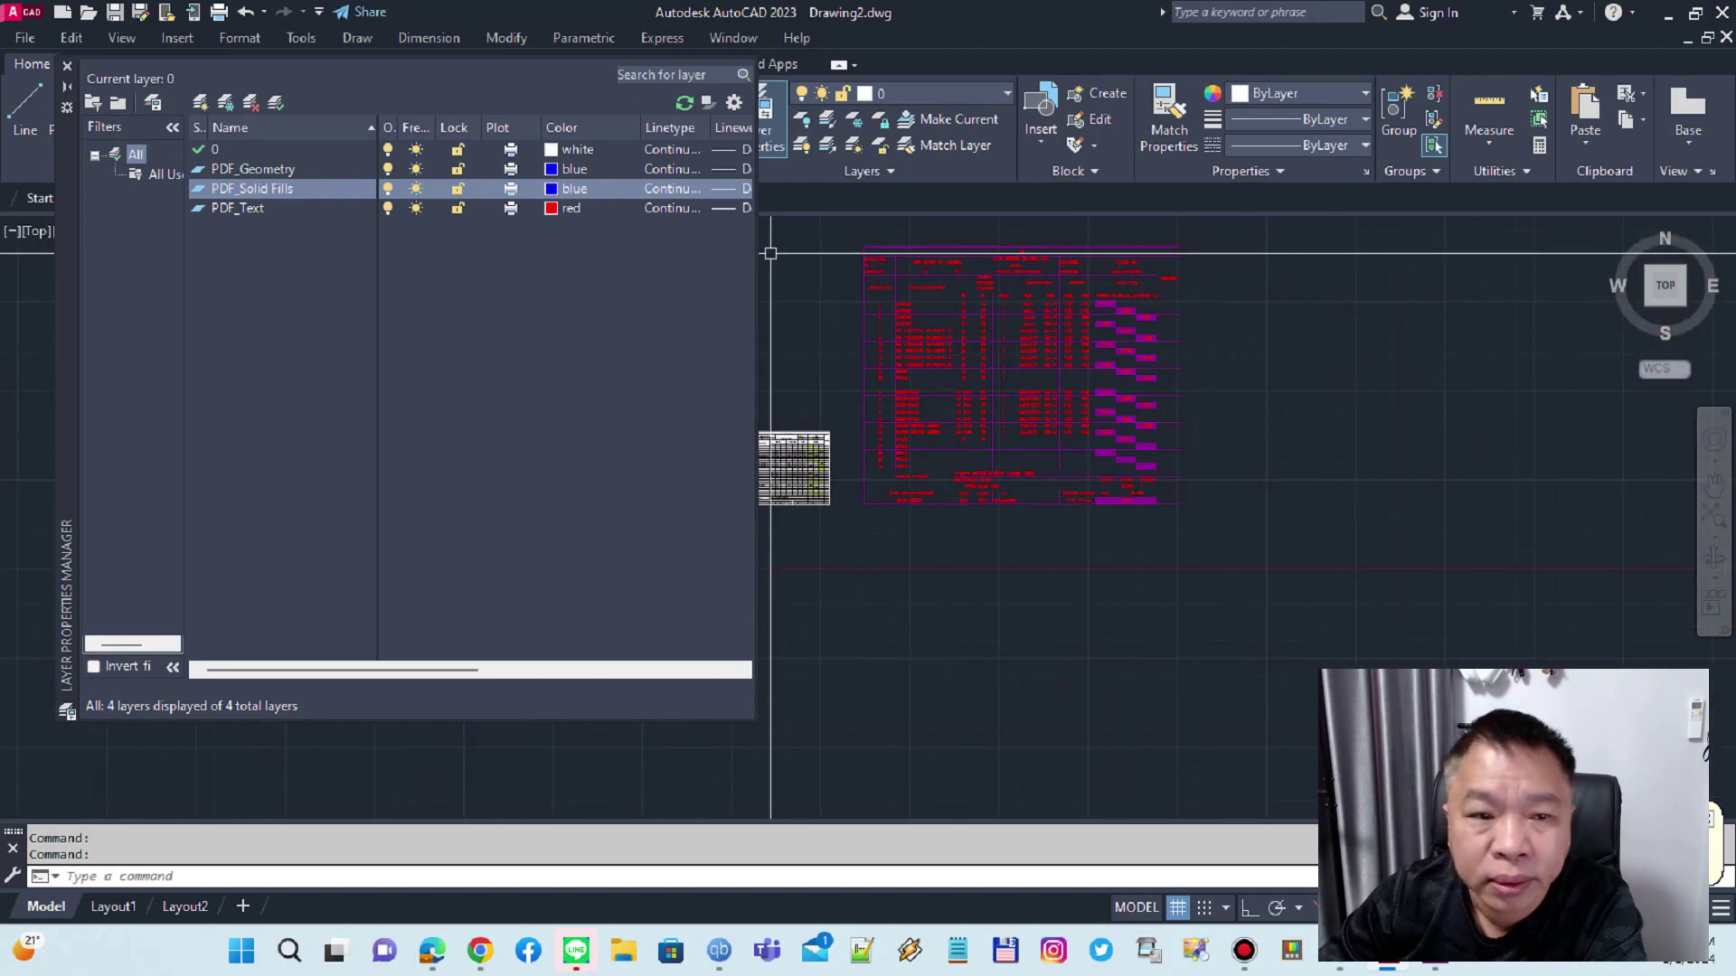
# - Window-select the imported PDF table and set its colour to ByLayer
pyautogui.click(855, 237)
pyautogui.click(1357, 313)
pyautogui.click(1365, 93)
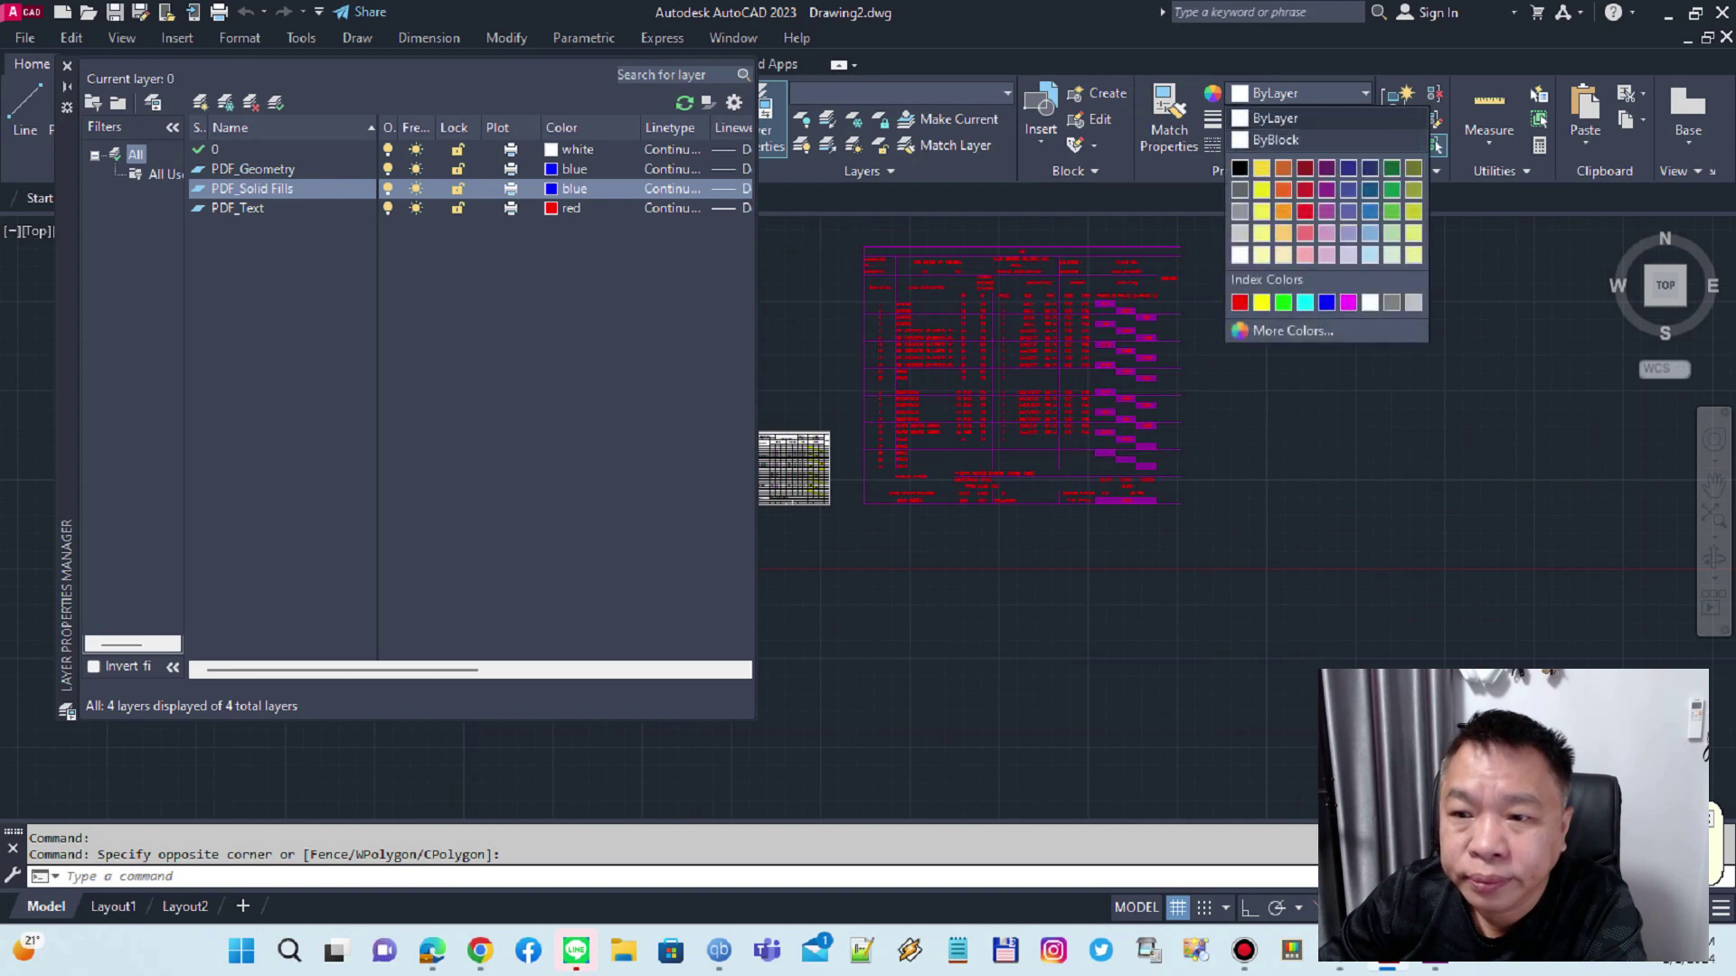
pyautogui.click(1275, 118)
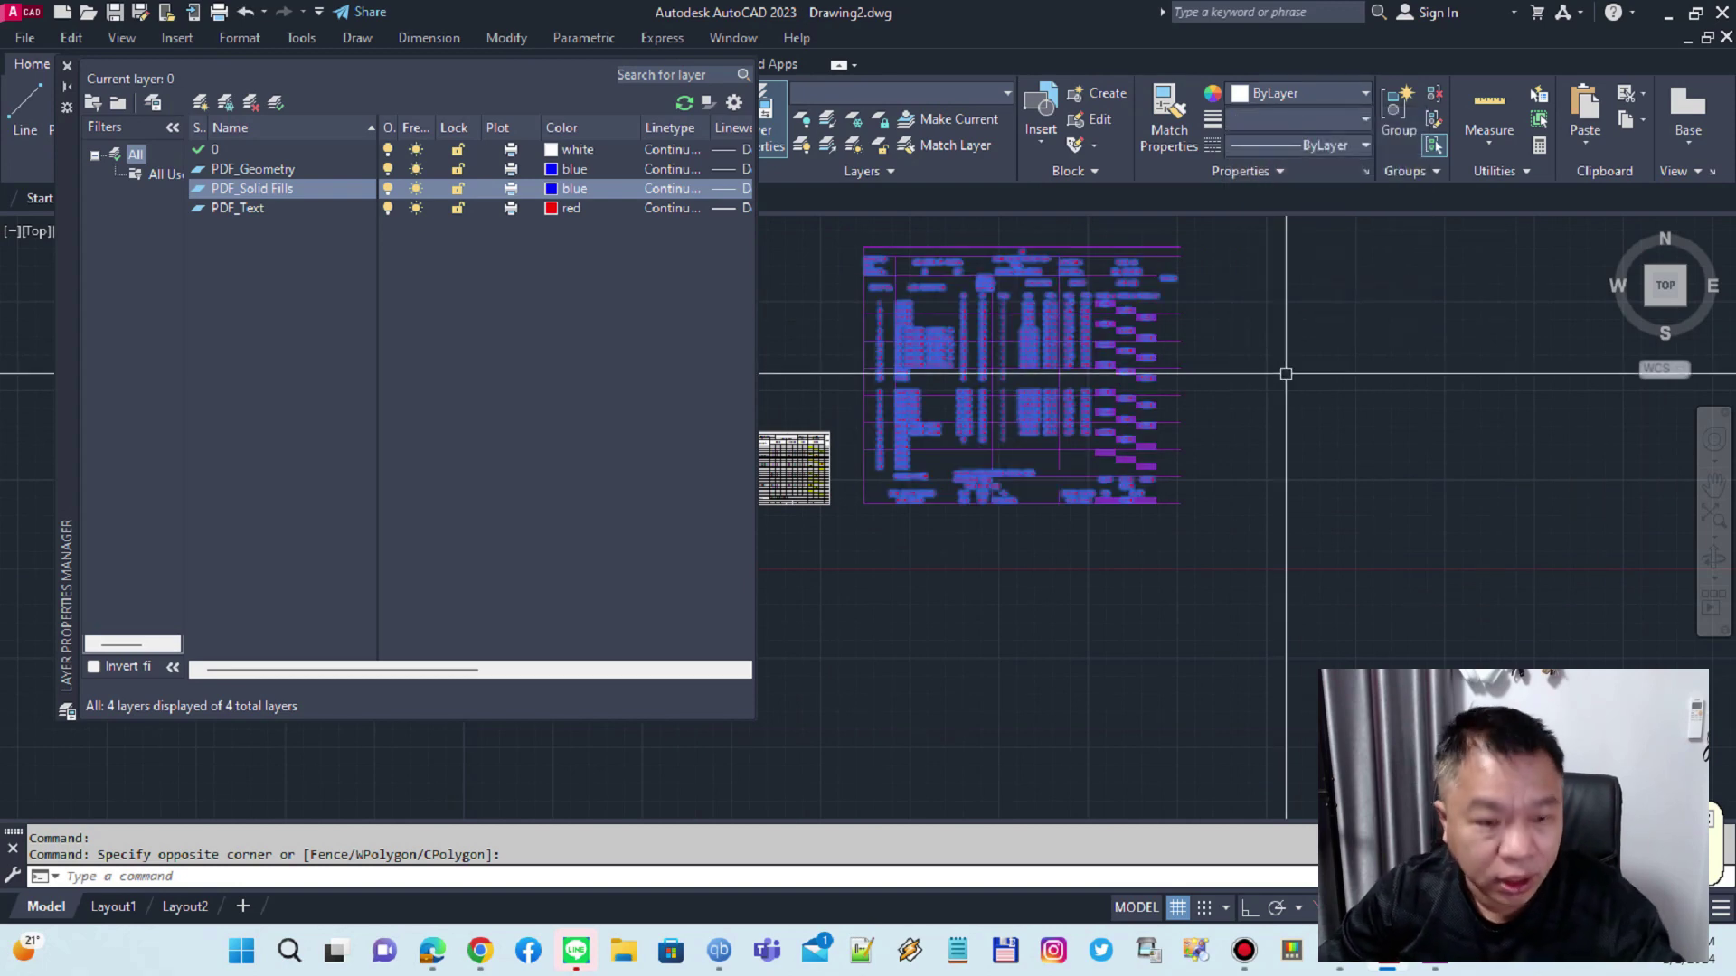
pyautogui.press('Escape')
pyautogui.scroll(5, 1209, 274)
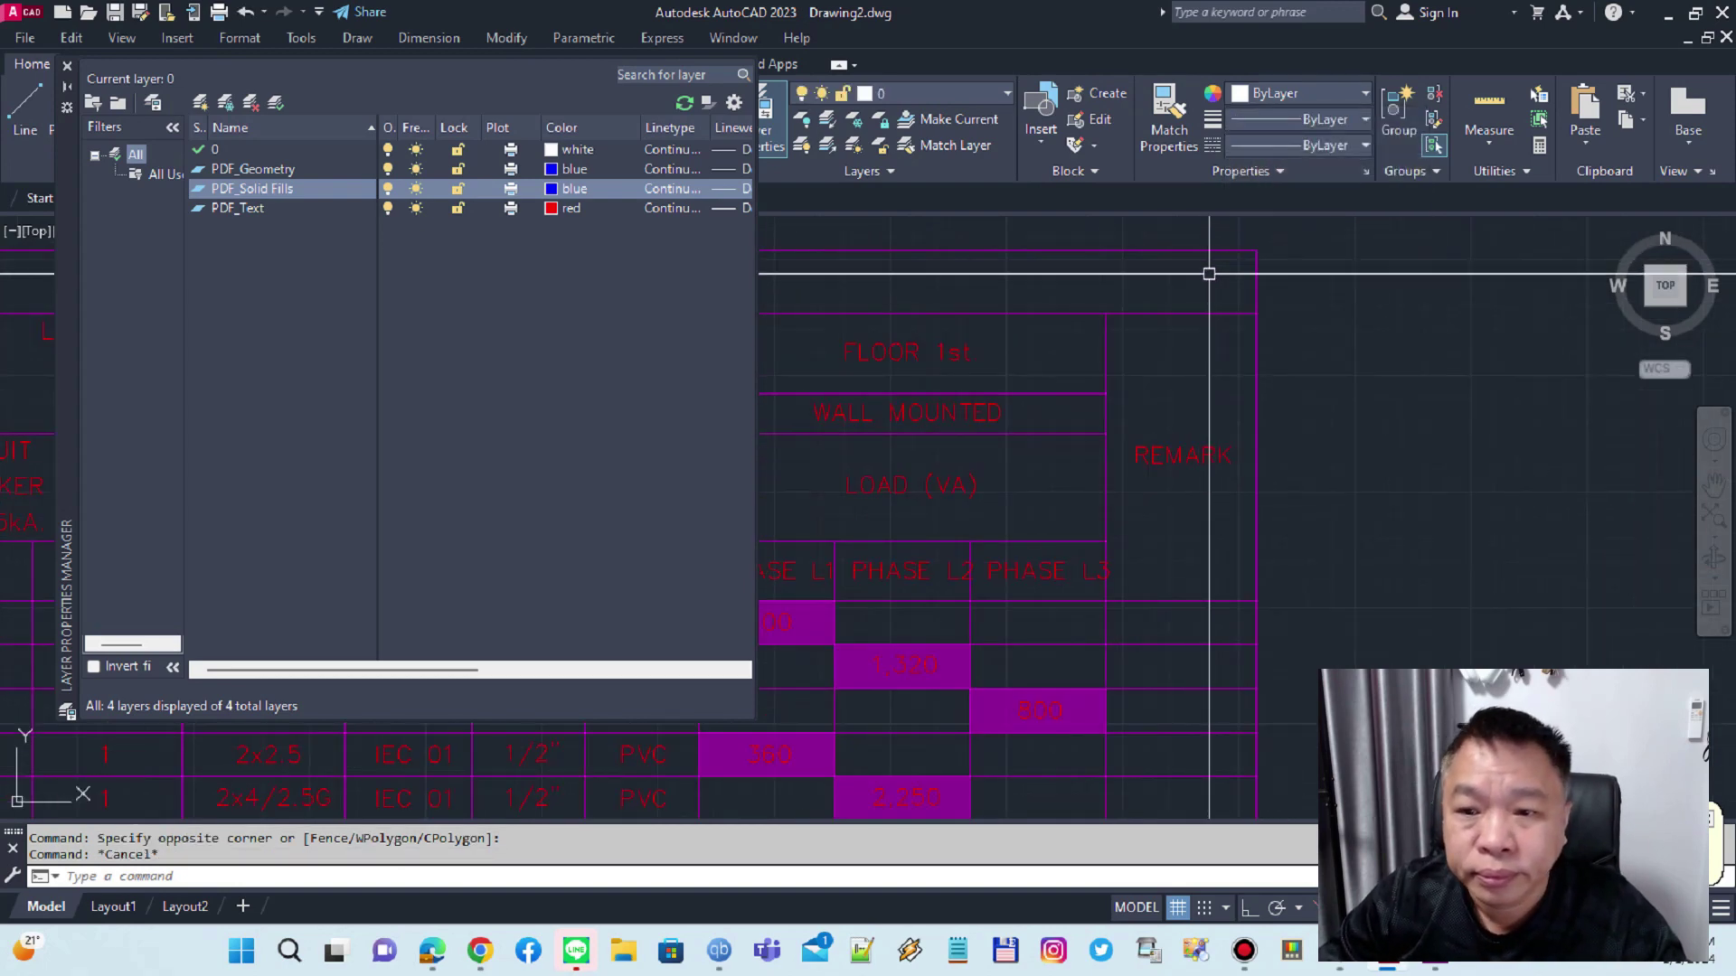
pyautogui.scroll(-5, 1248, 349)
pyautogui.scroll(-2, 1335, 350)
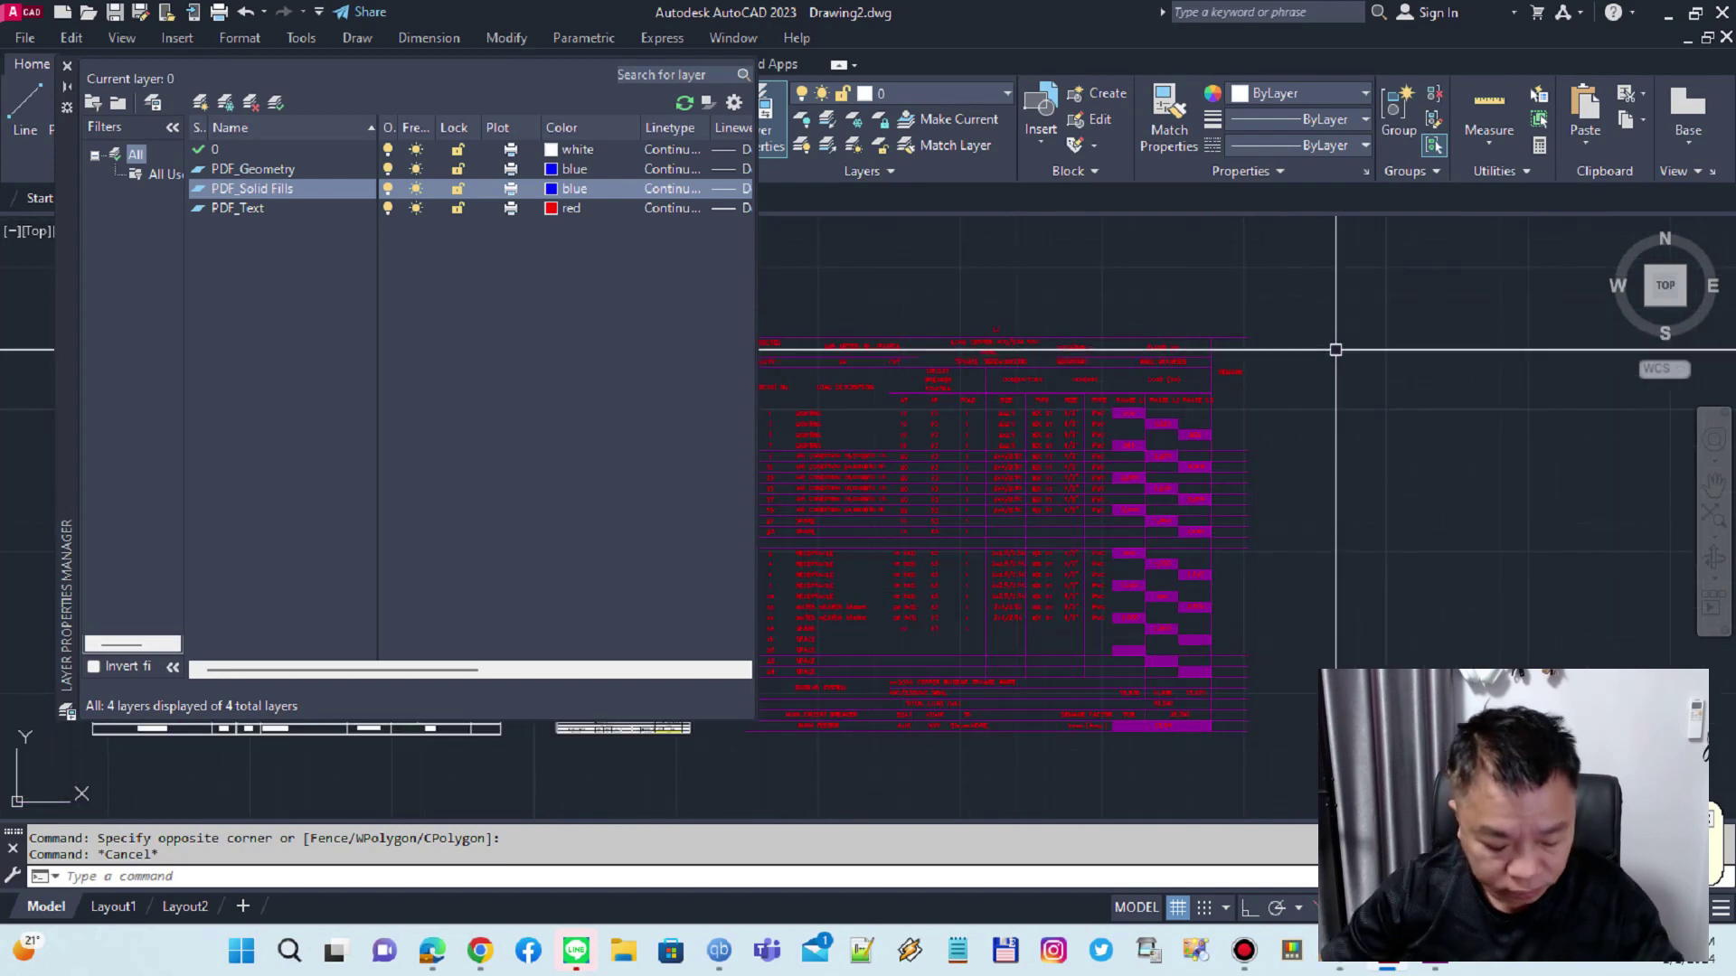
# - Run REGEN and pan across the tables to inspect the blue fills
pyautogui.write('regen')
pyautogui.press('Return')
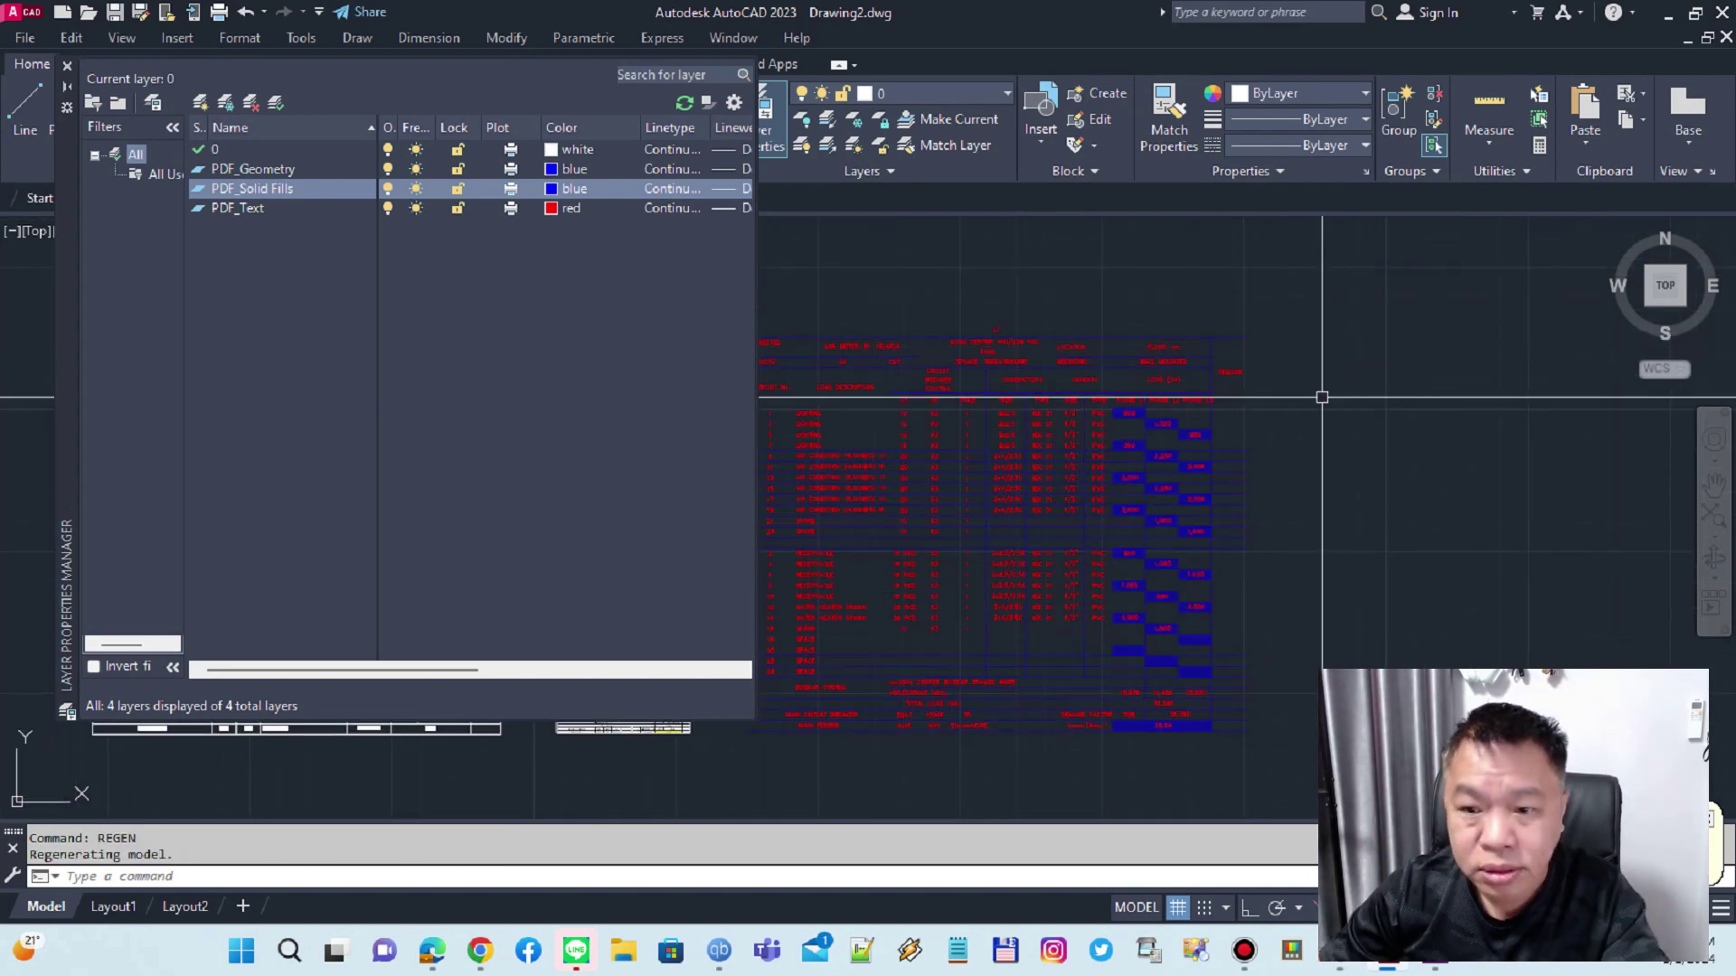
pyautogui.moveTo(1302, 417); pyautogui.dragTo(1462, 417, button='middle')
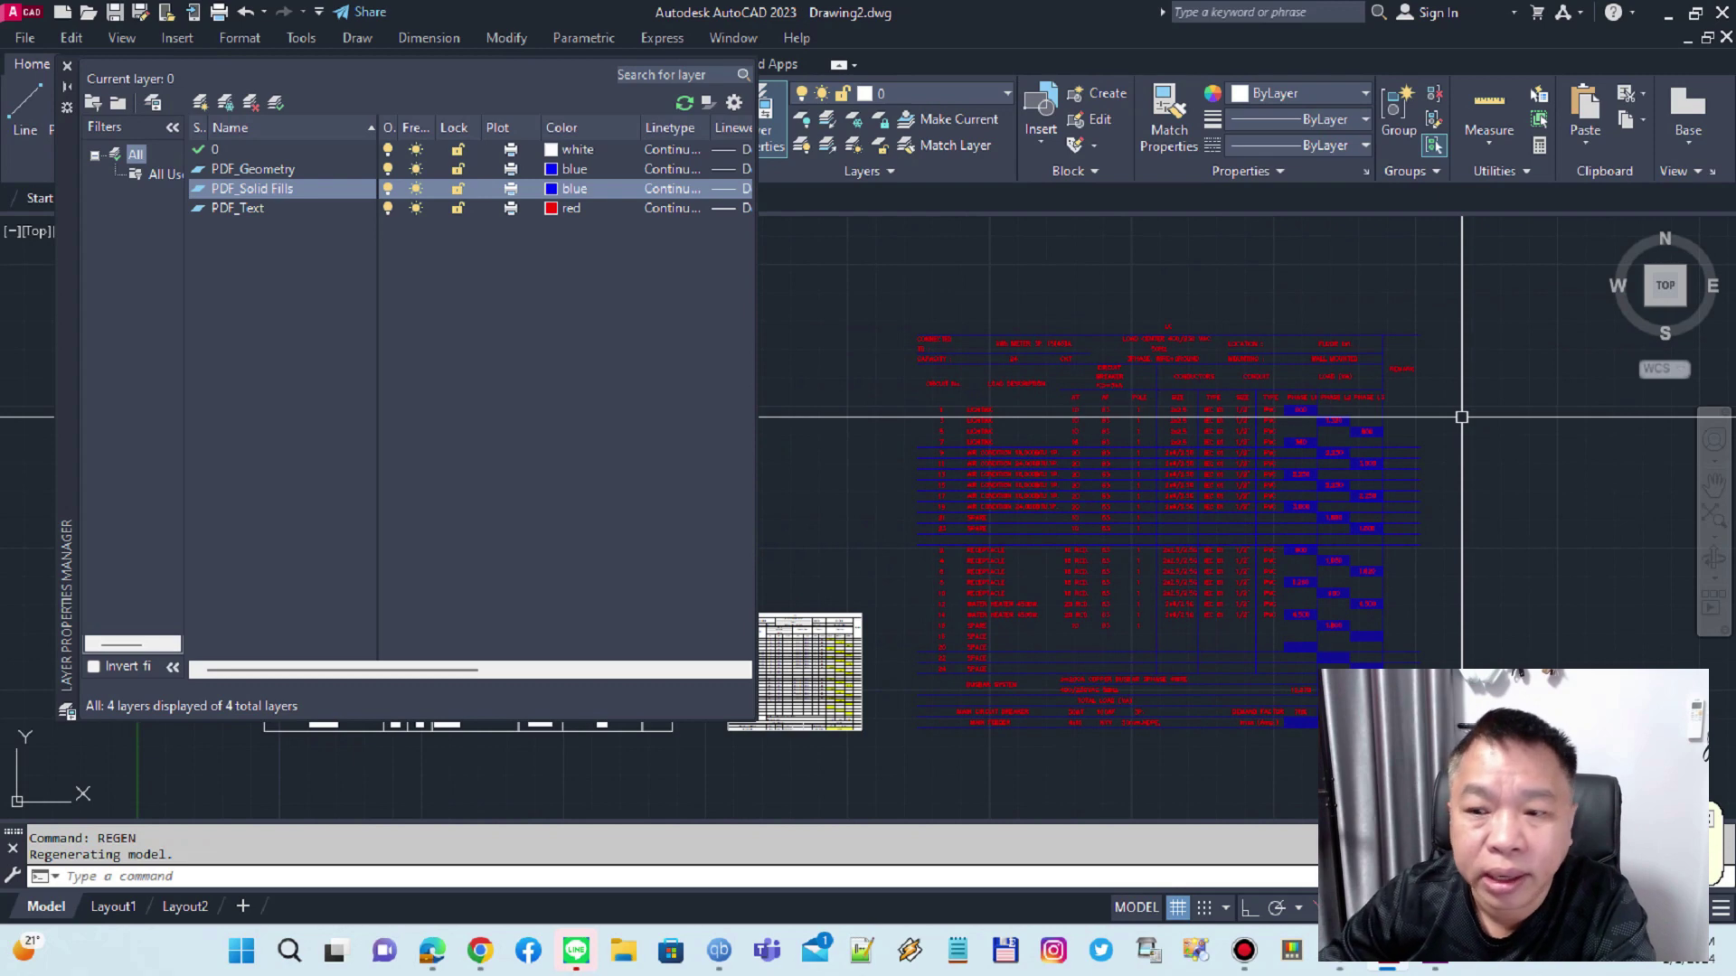
pyautogui.scroll(6, 1437, 386)
pyautogui.scroll(-3, 1437, 383)
pyautogui.scroll(-2, 1436, 383)
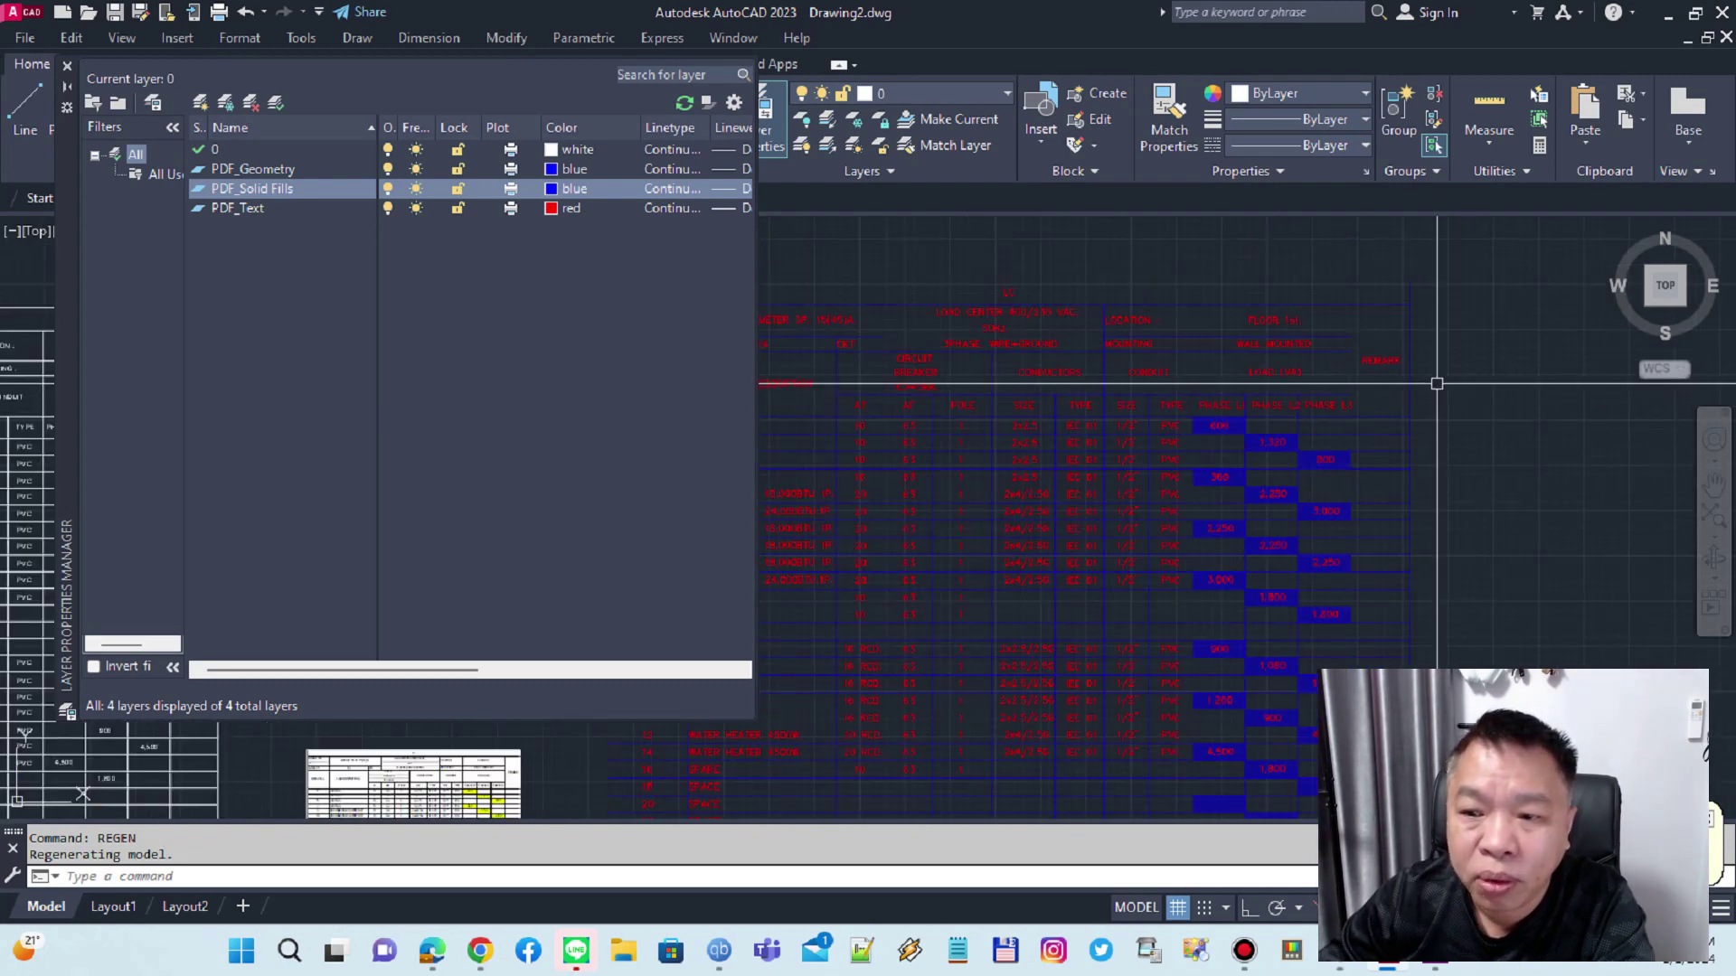
pyautogui.scroll(2, 1310, 426)
pyautogui.scroll(2, 1310, 425)
pyautogui.scroll(-3, 1104, 476)
pyautogui.scroll(2, 1104, 476)
pyautogui.moveTo(1104, 477); pyautogui.dragTo(1411, 417, button='middle')
pyautogui.scroll(-2, 1411, 417)
pyautogui.scroll(-2, 1244, 344)
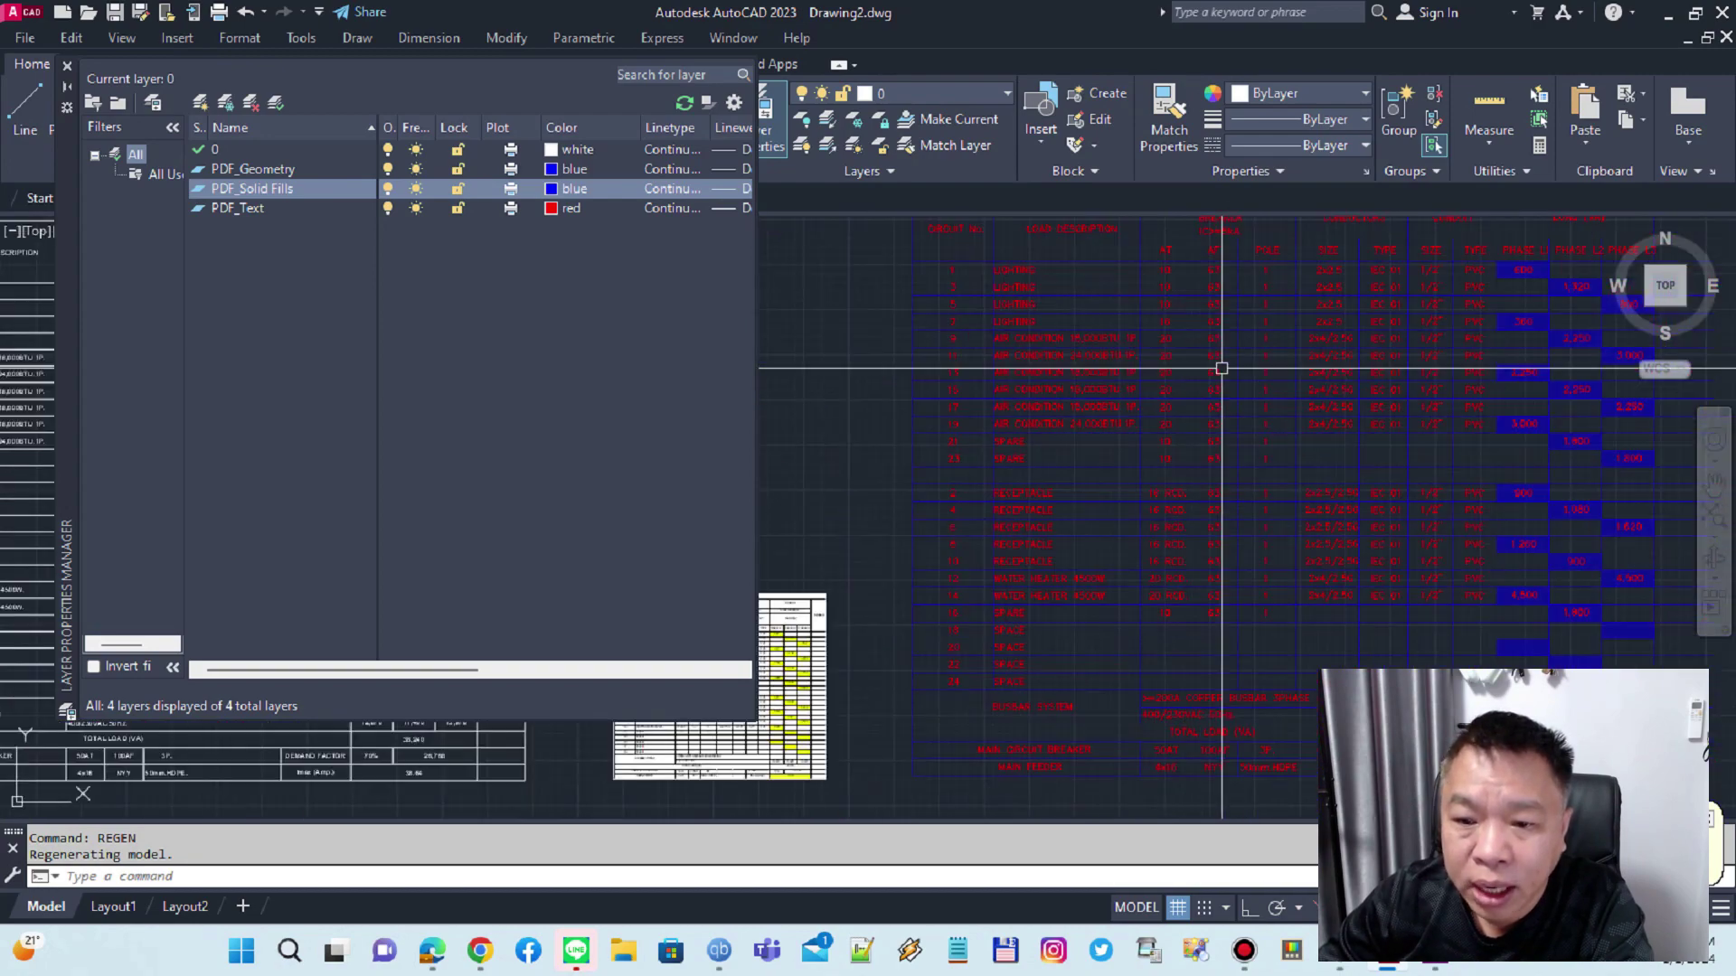
pyautogui.moveTo(1313, 415); pyautogui.dragTo(1224, 457, button='middle')
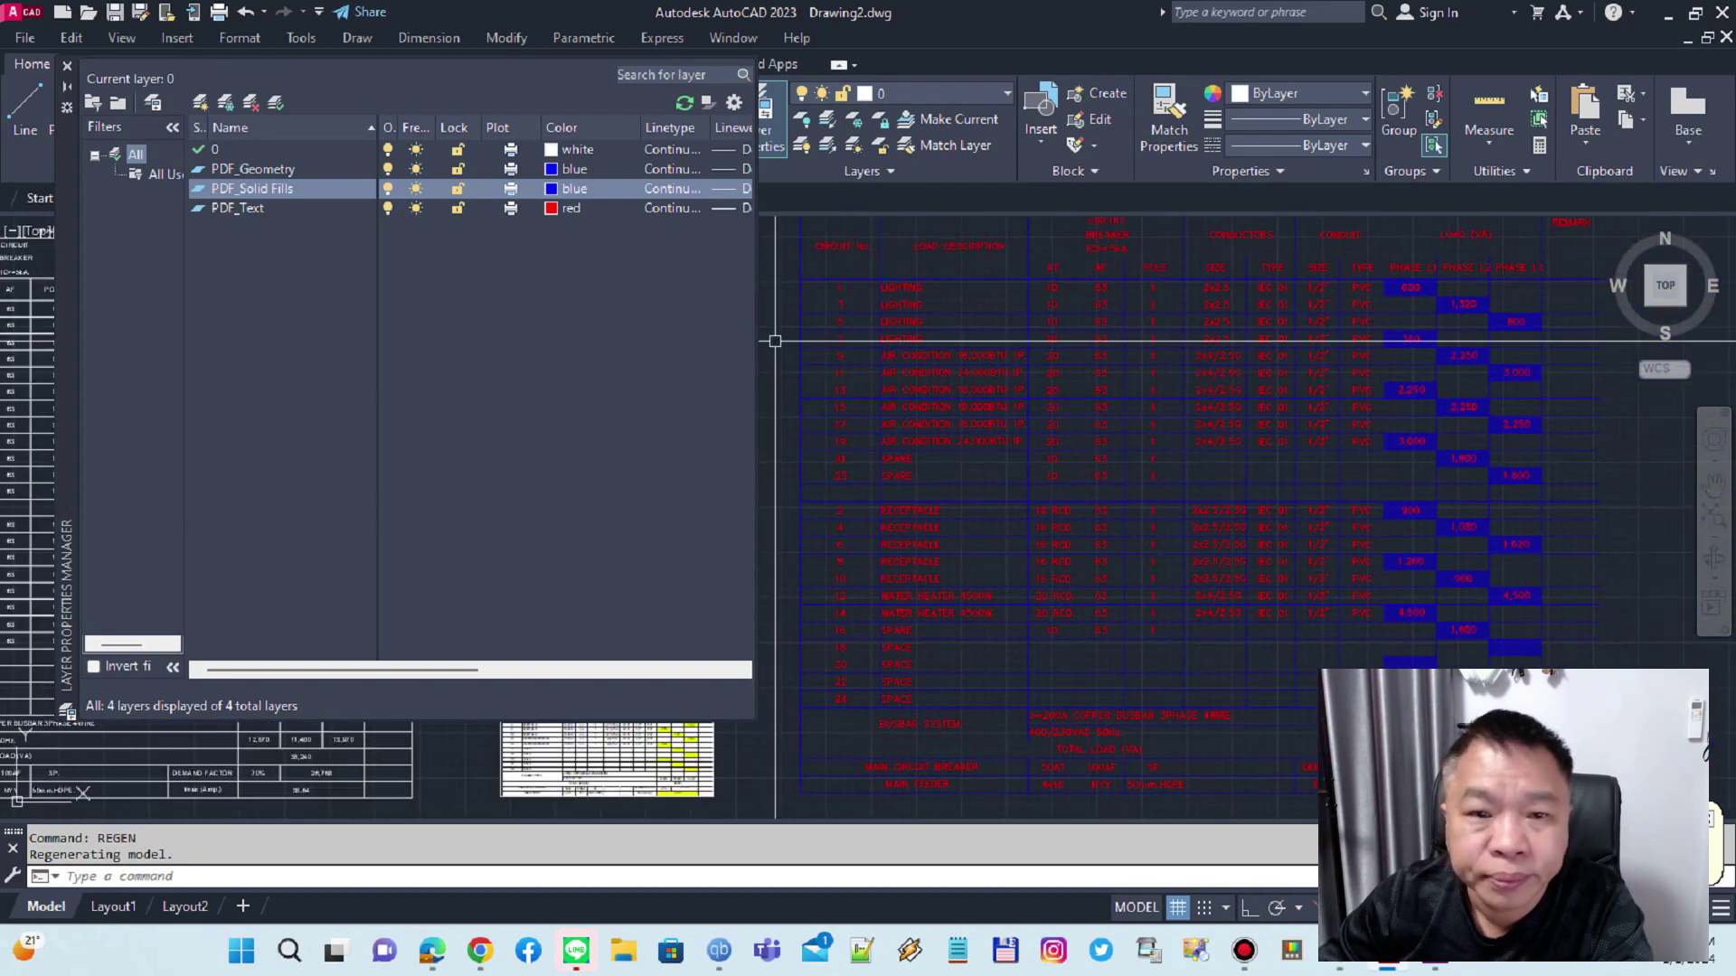
pyautogui.click(569, 188)
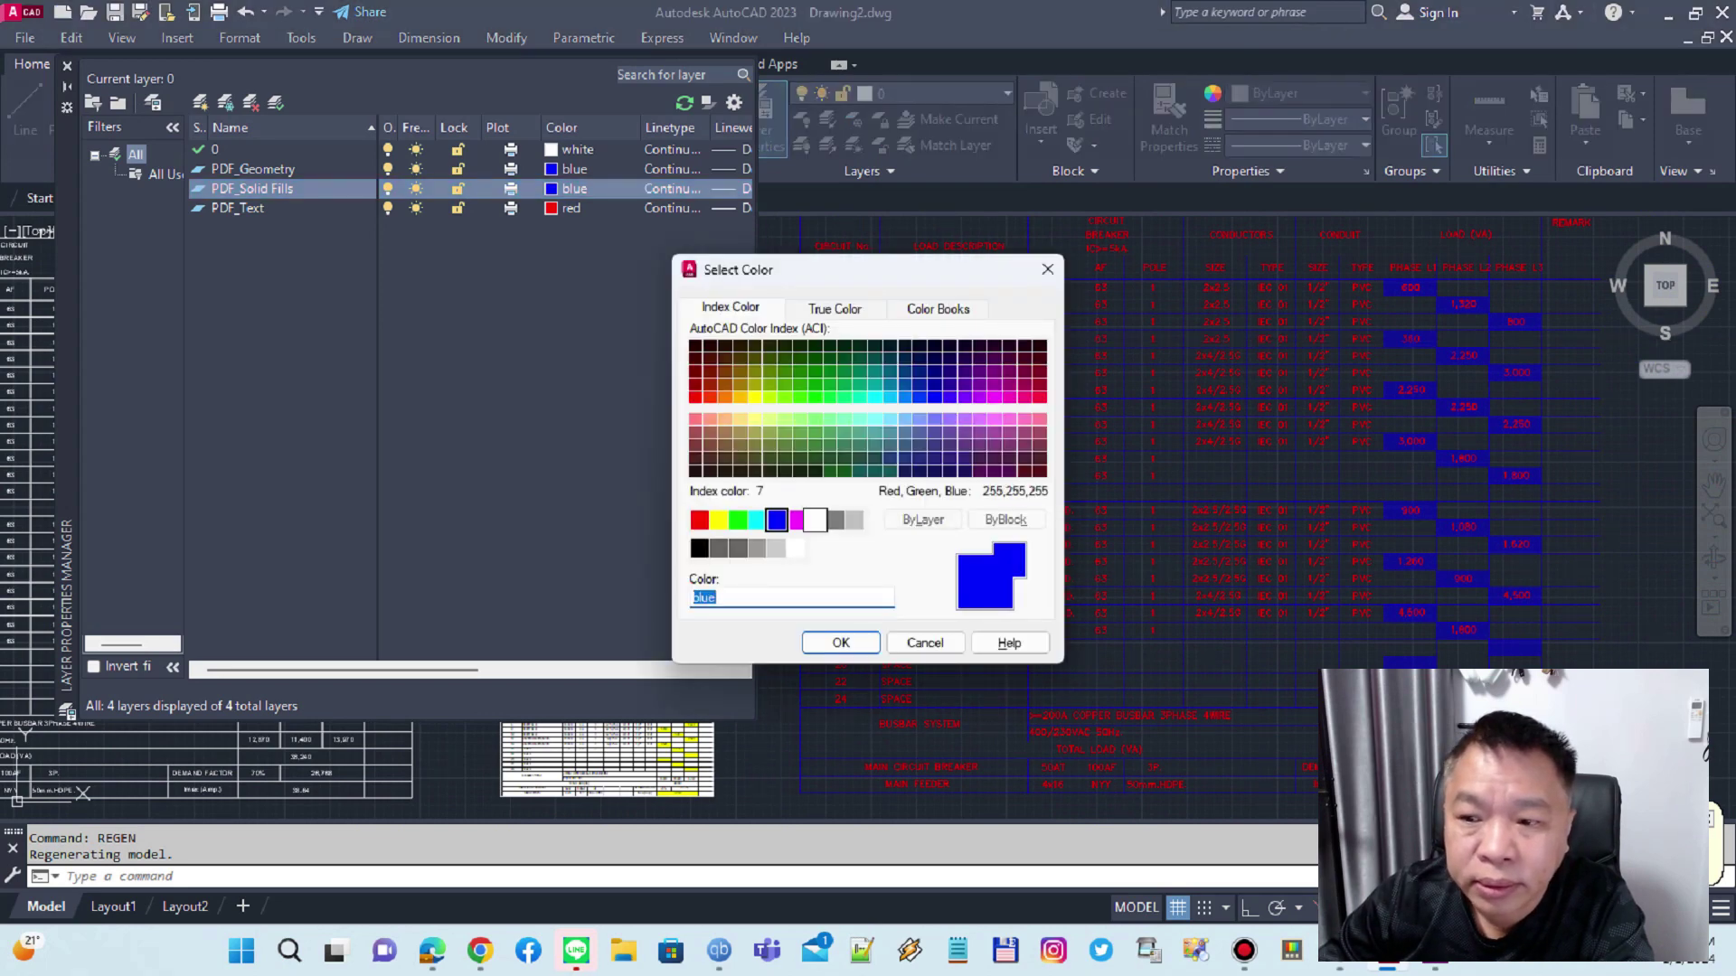
# - Make PDF_Solid Fills magenta and refresh the drawing to show magenta fills
pyautogui.click(796, 520)
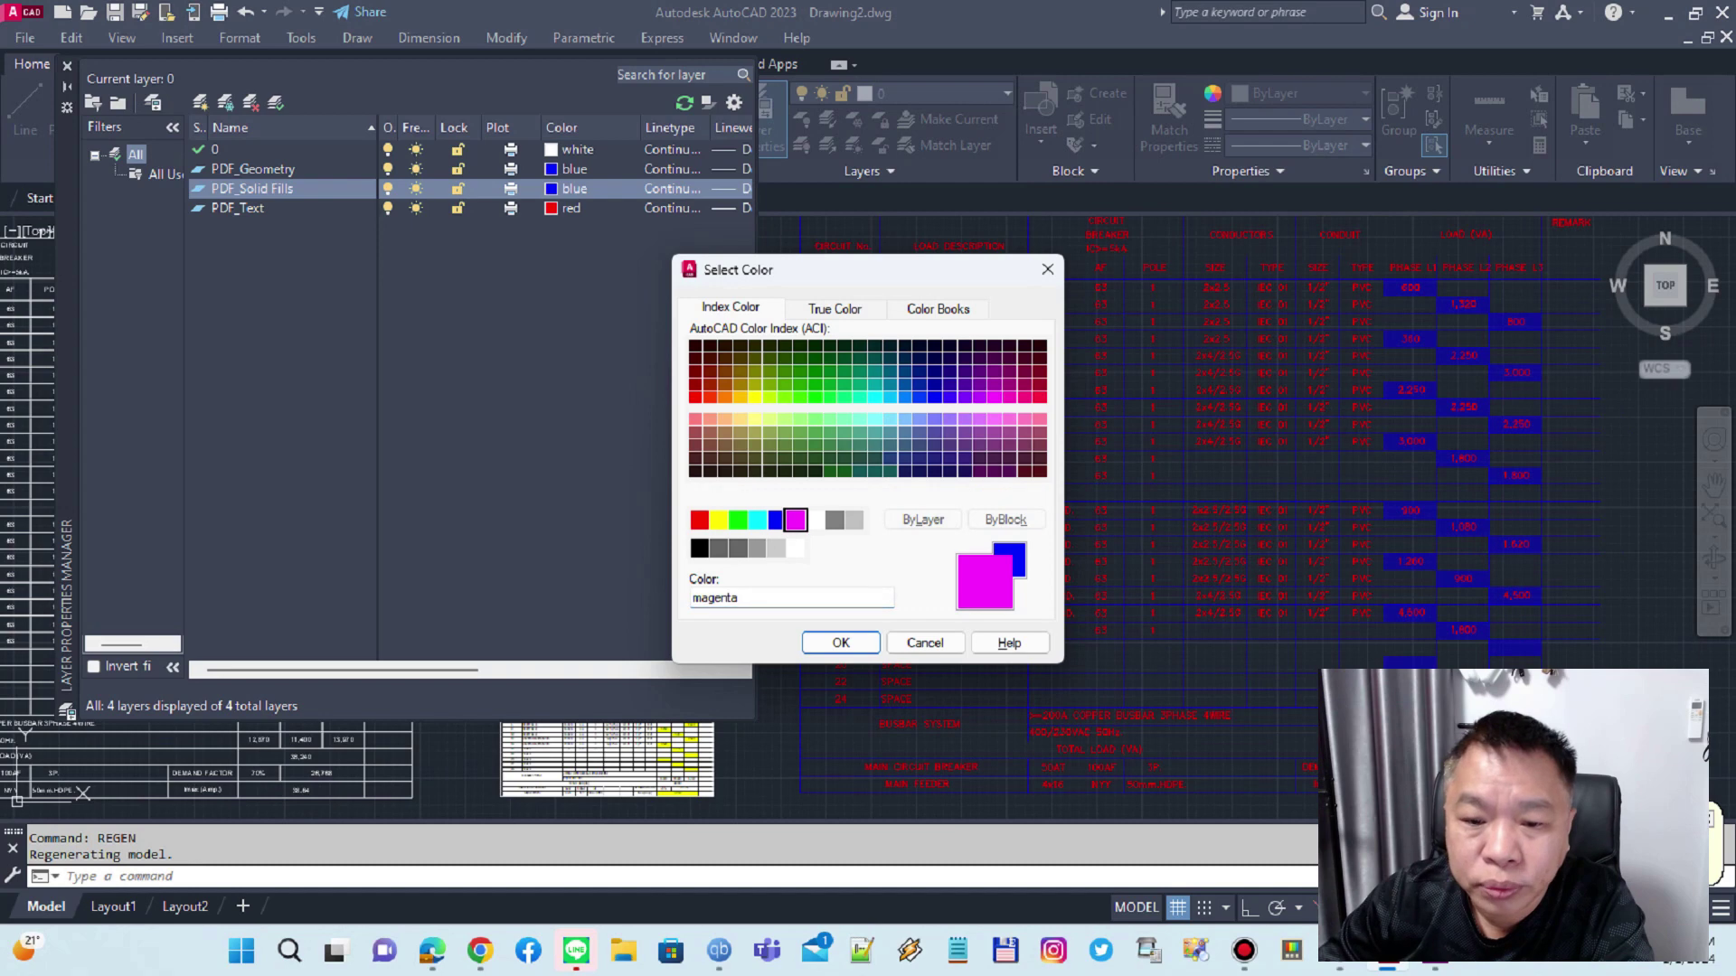
pyautogui.click(841, 642)
pyautogui.scroll(-4, 1068, 472)
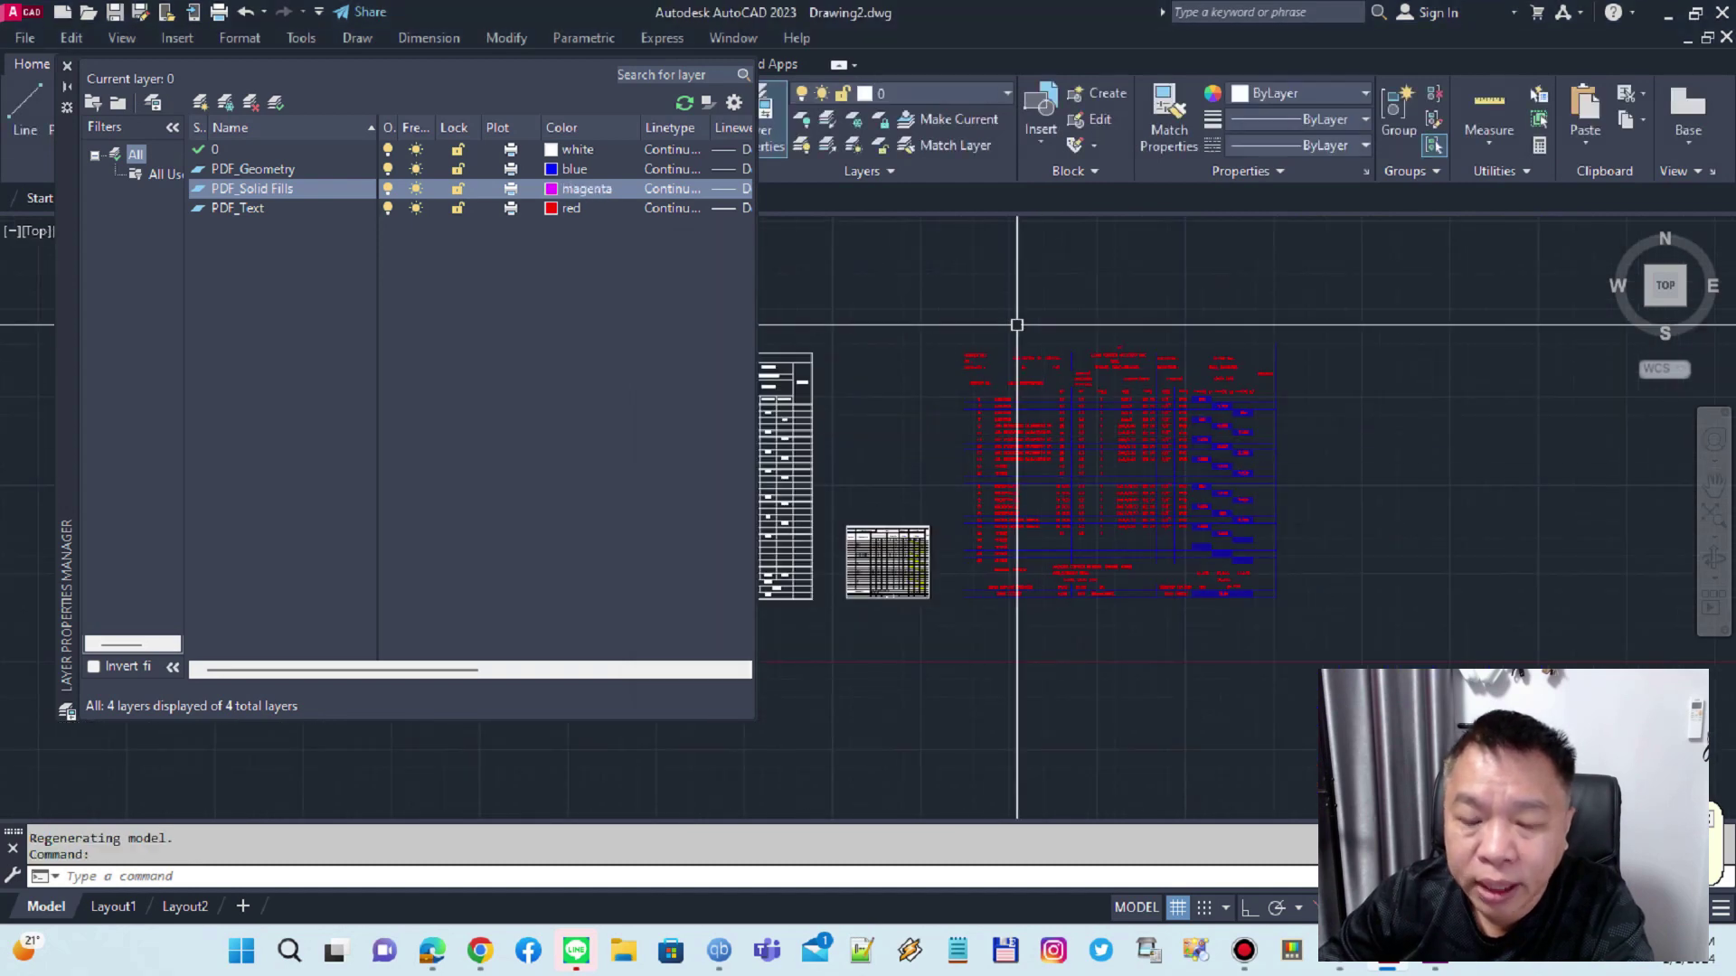
pyautogui.scroll(3, 1148, 353)
pyautogui.scroll(-1, 1149, 350)
pyautogui.write('r')
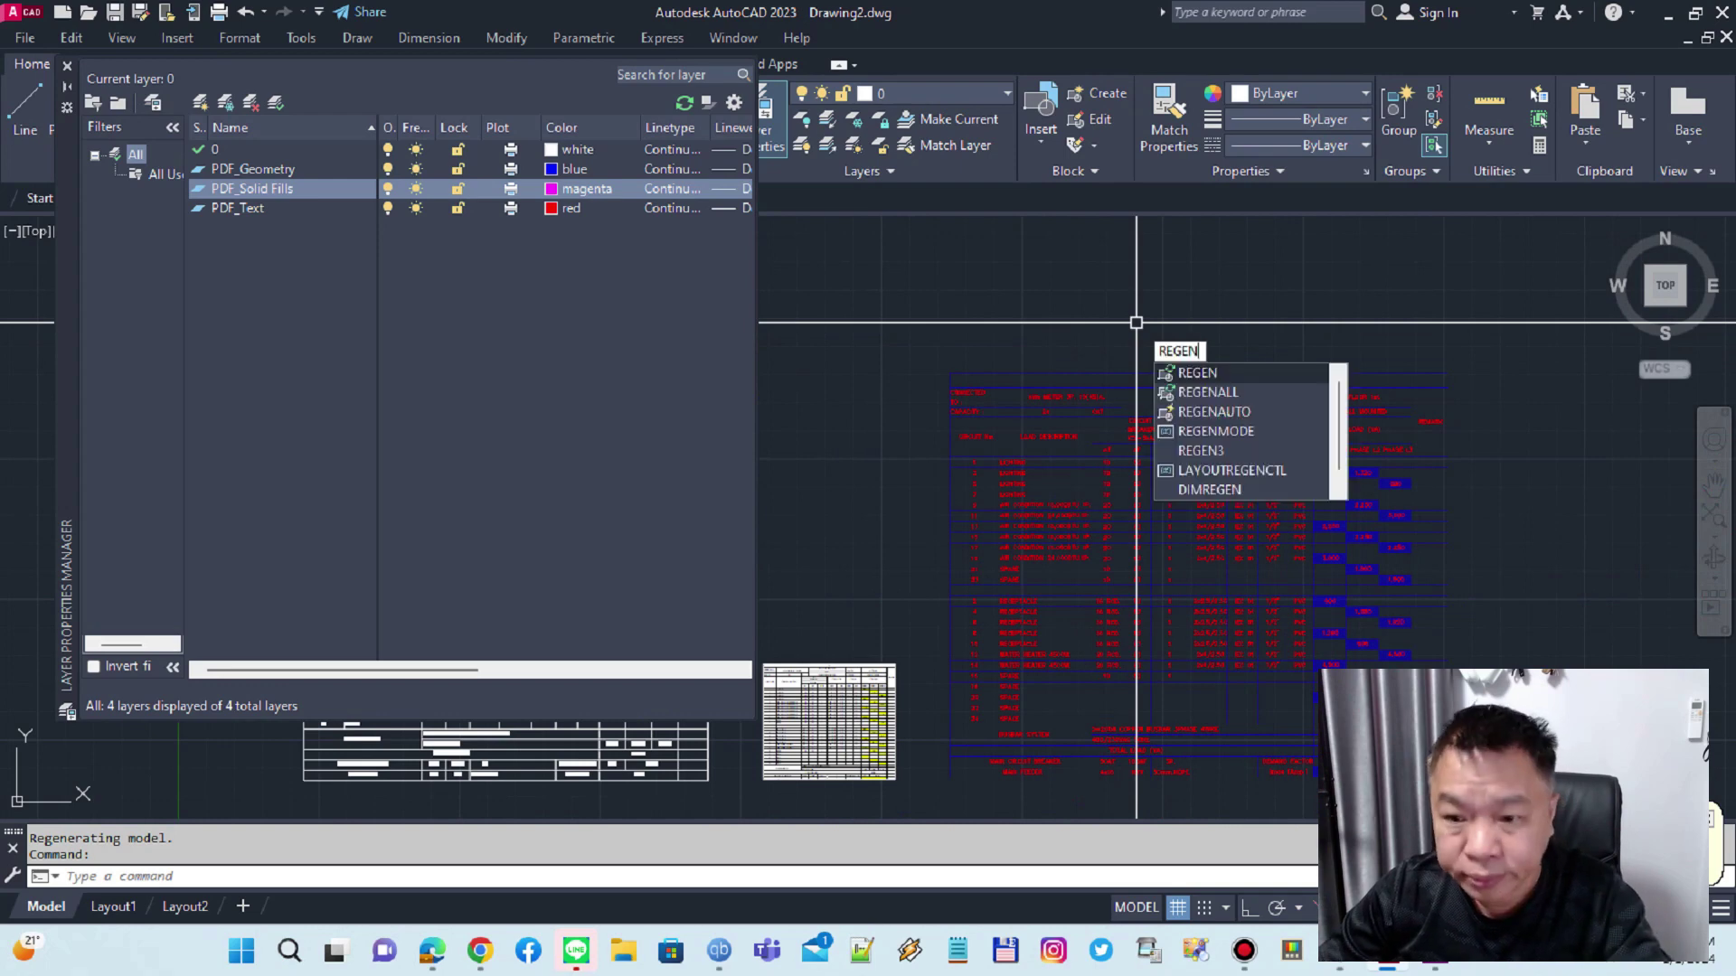
pyautogui.press('Return')
pyautogui.moveTo(1443, 485); pyautogui.dragTo(1384, 387, button='middle')
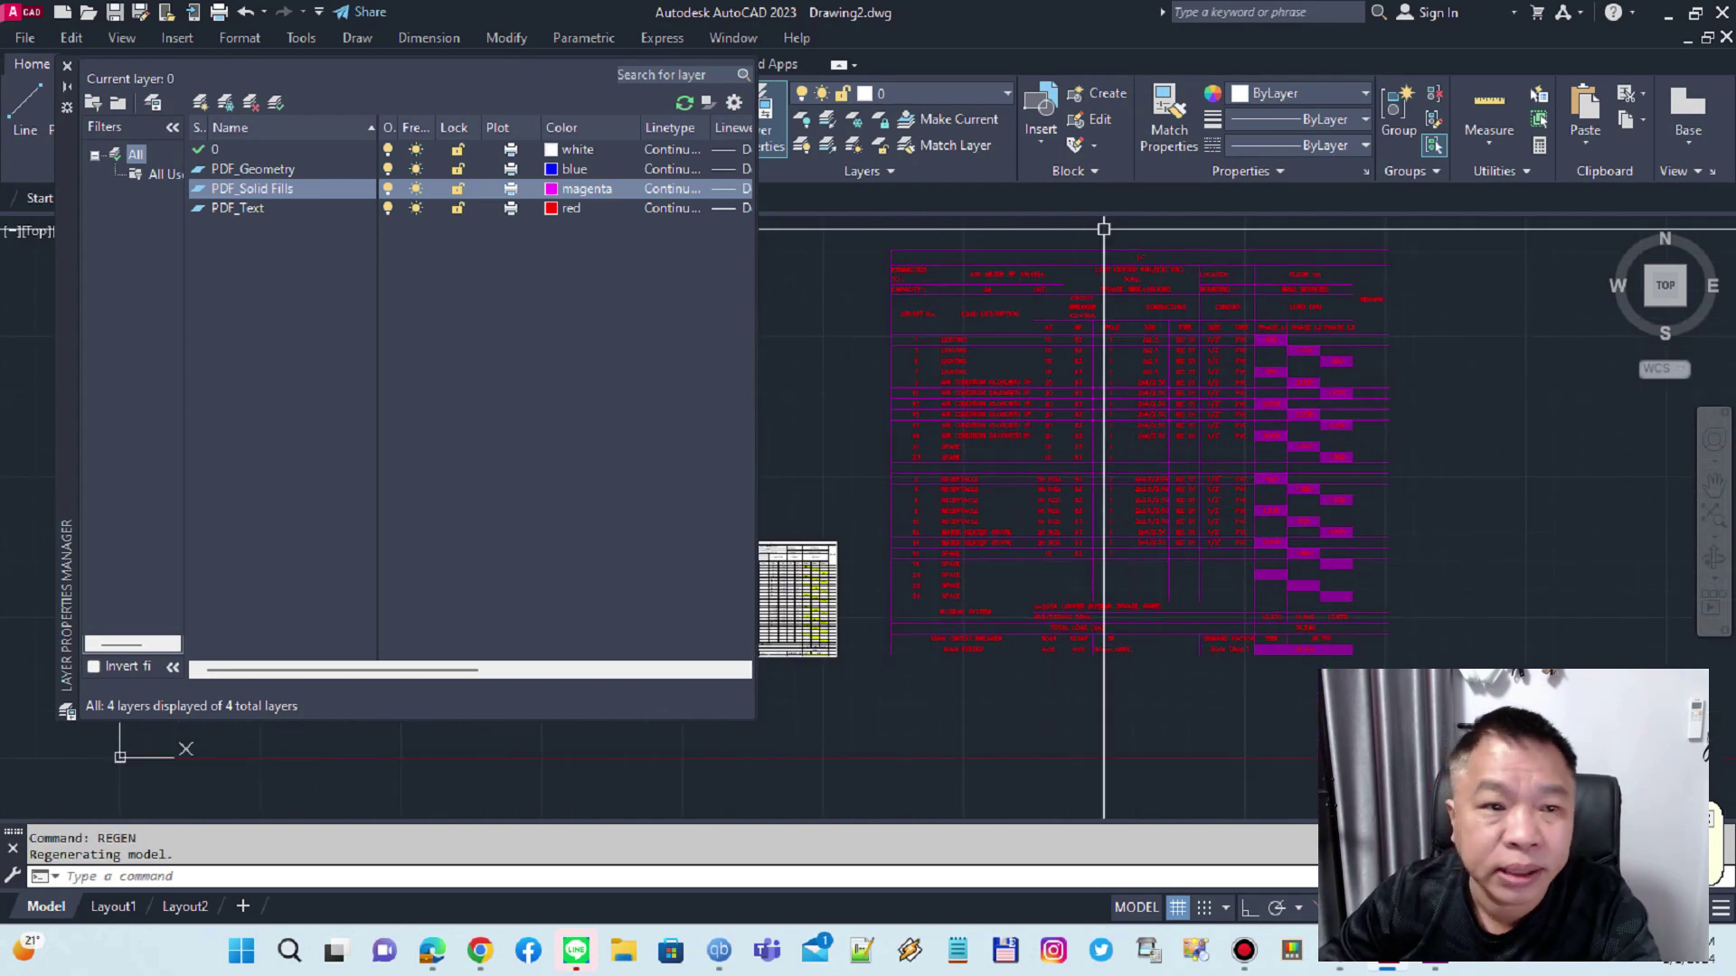
pyautogui.scroll(-3, 918, 472)
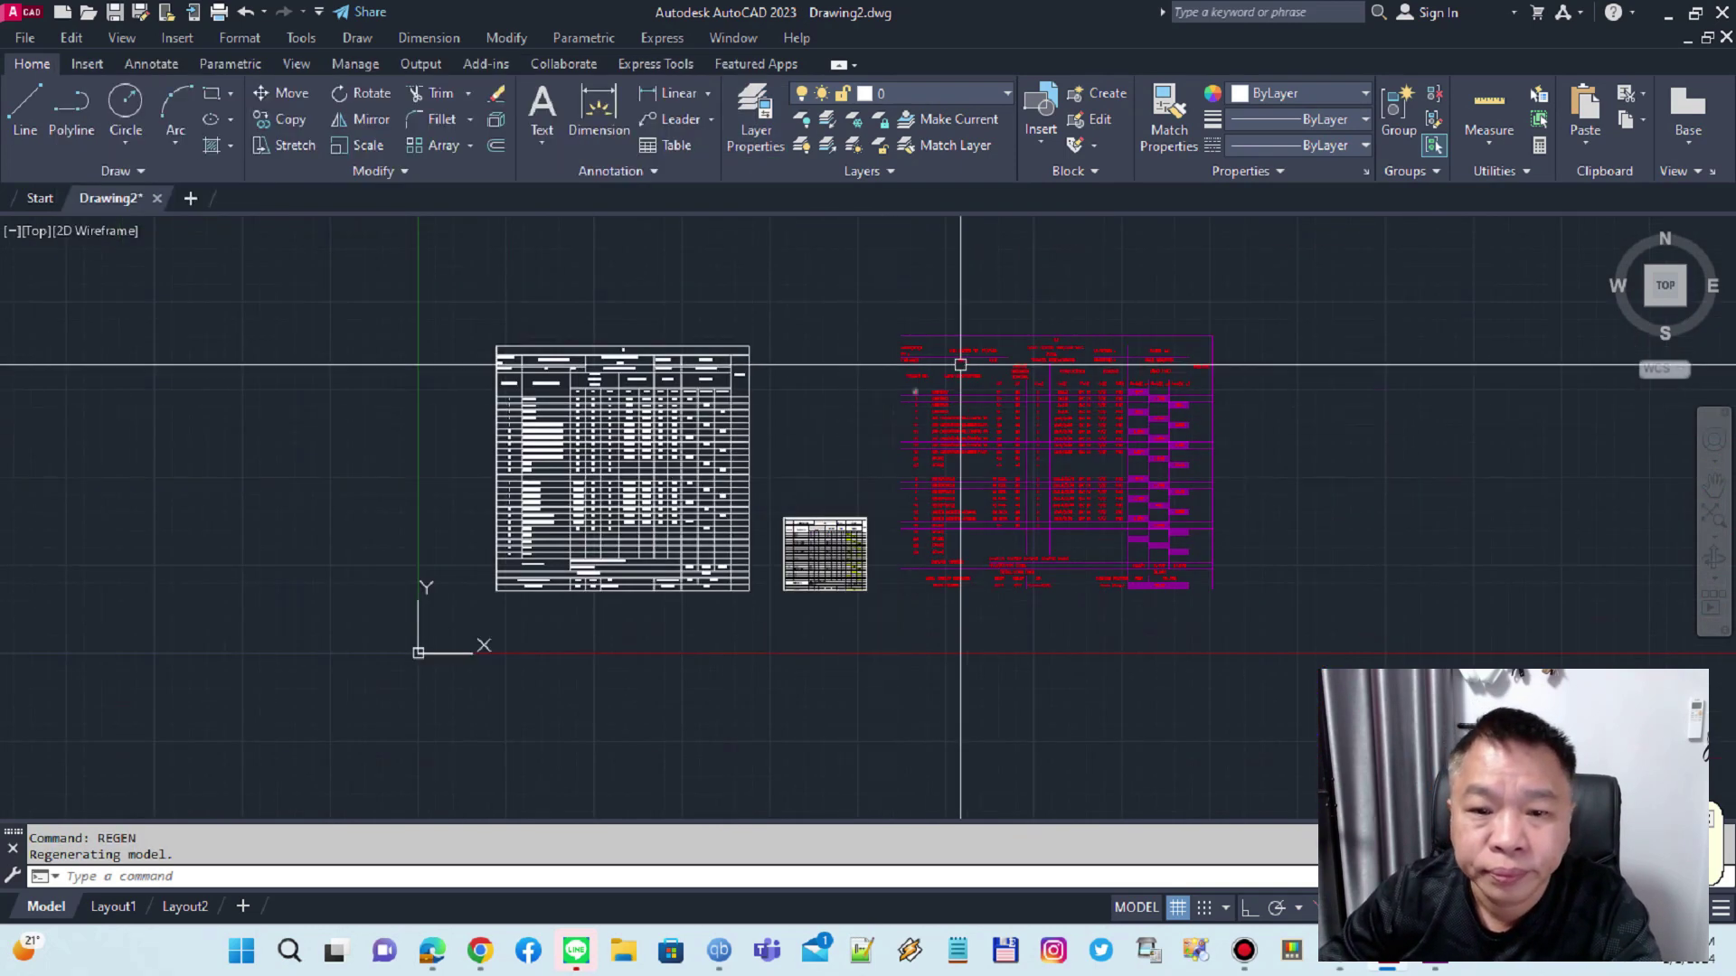
pyautogui.scroll(5, 940, 361)
pyautogui.scroll(-2, 932, 369)
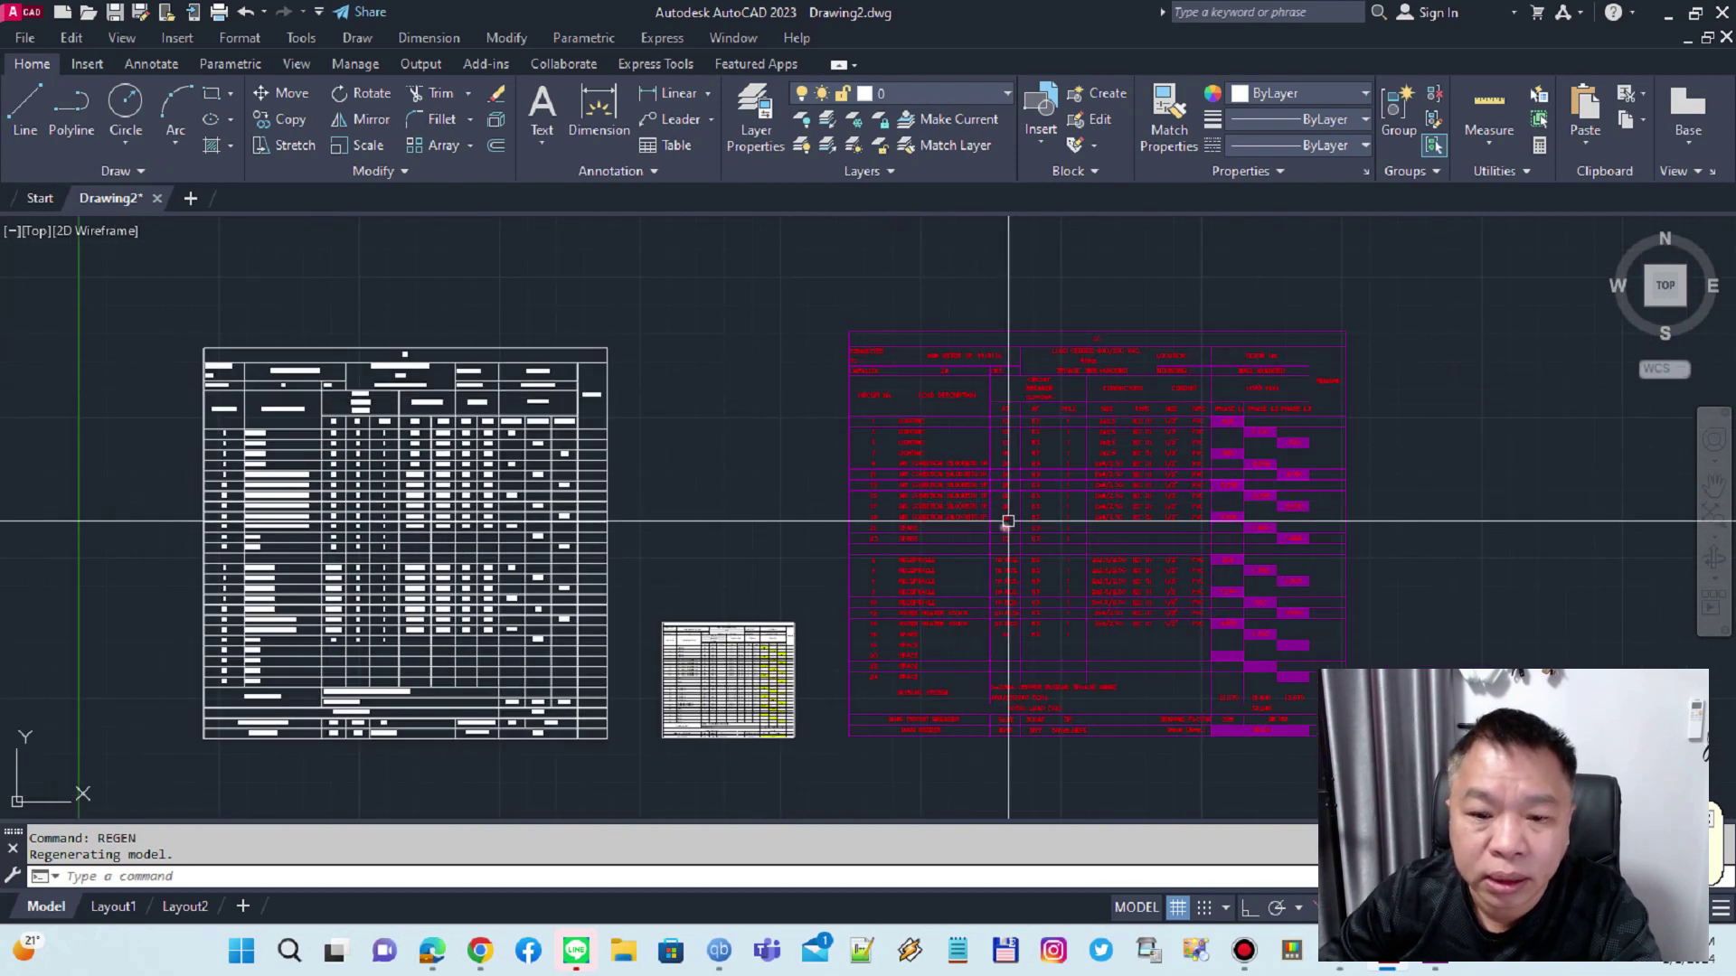
pyautogui.moveTo(971, 517)
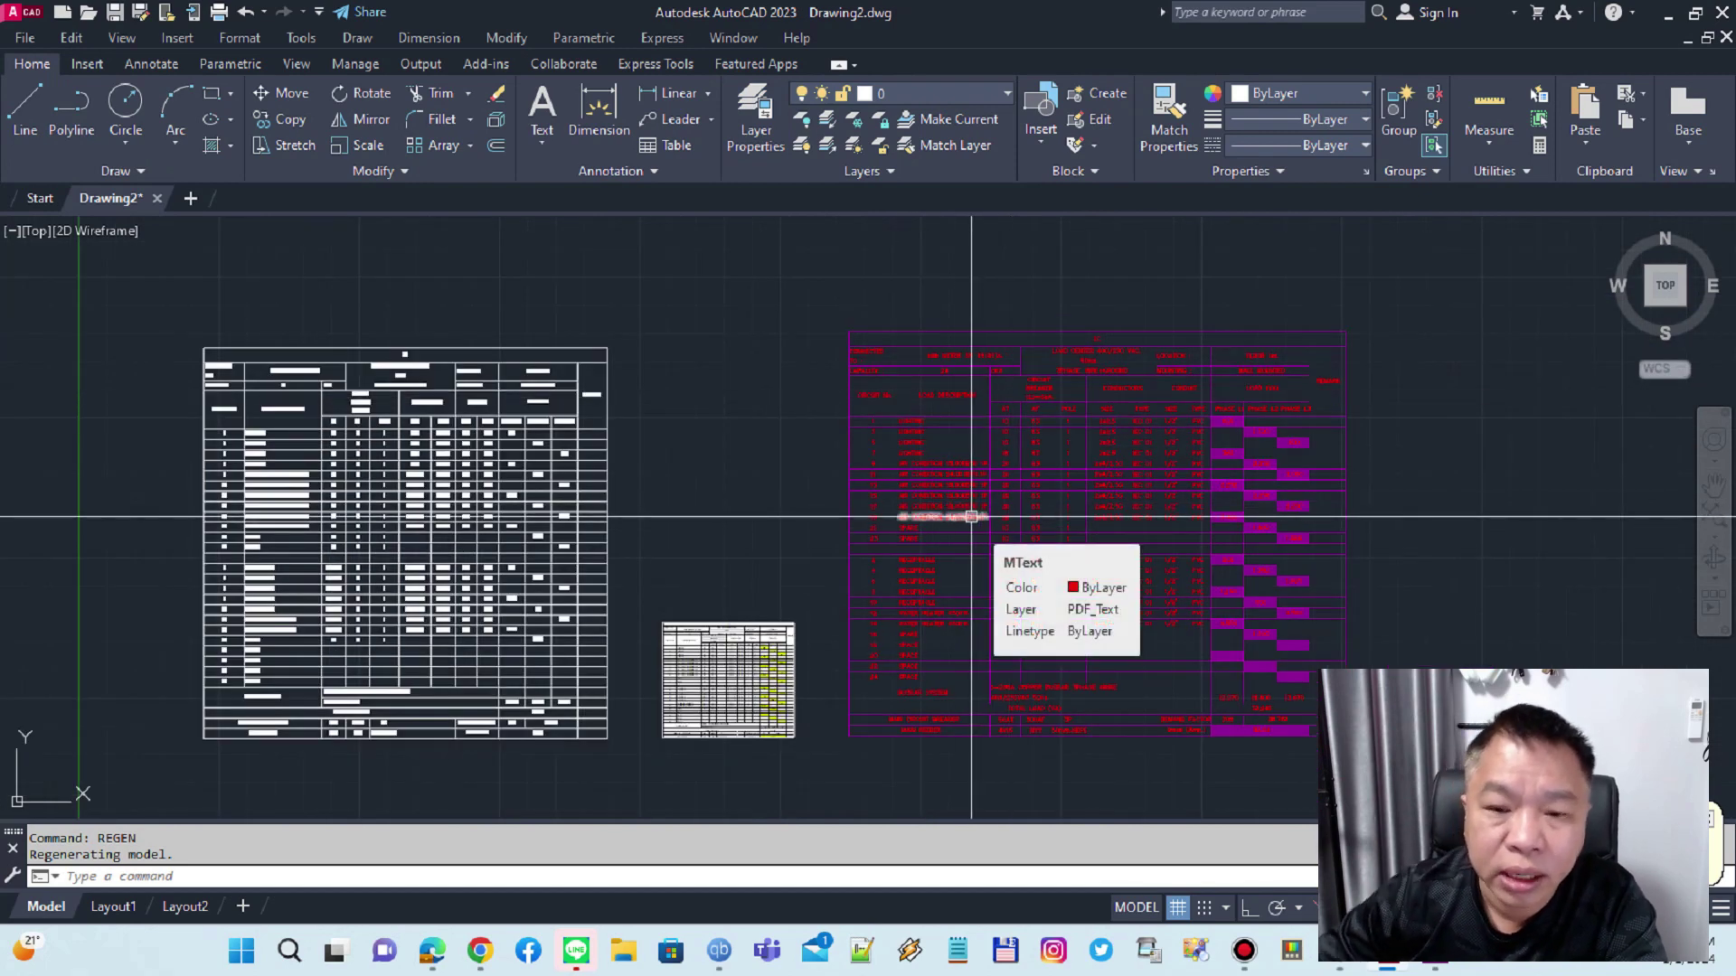
pyautogui.moveTo(1406, 504); pyautogui.dragTo(1260, 396, button='middle')
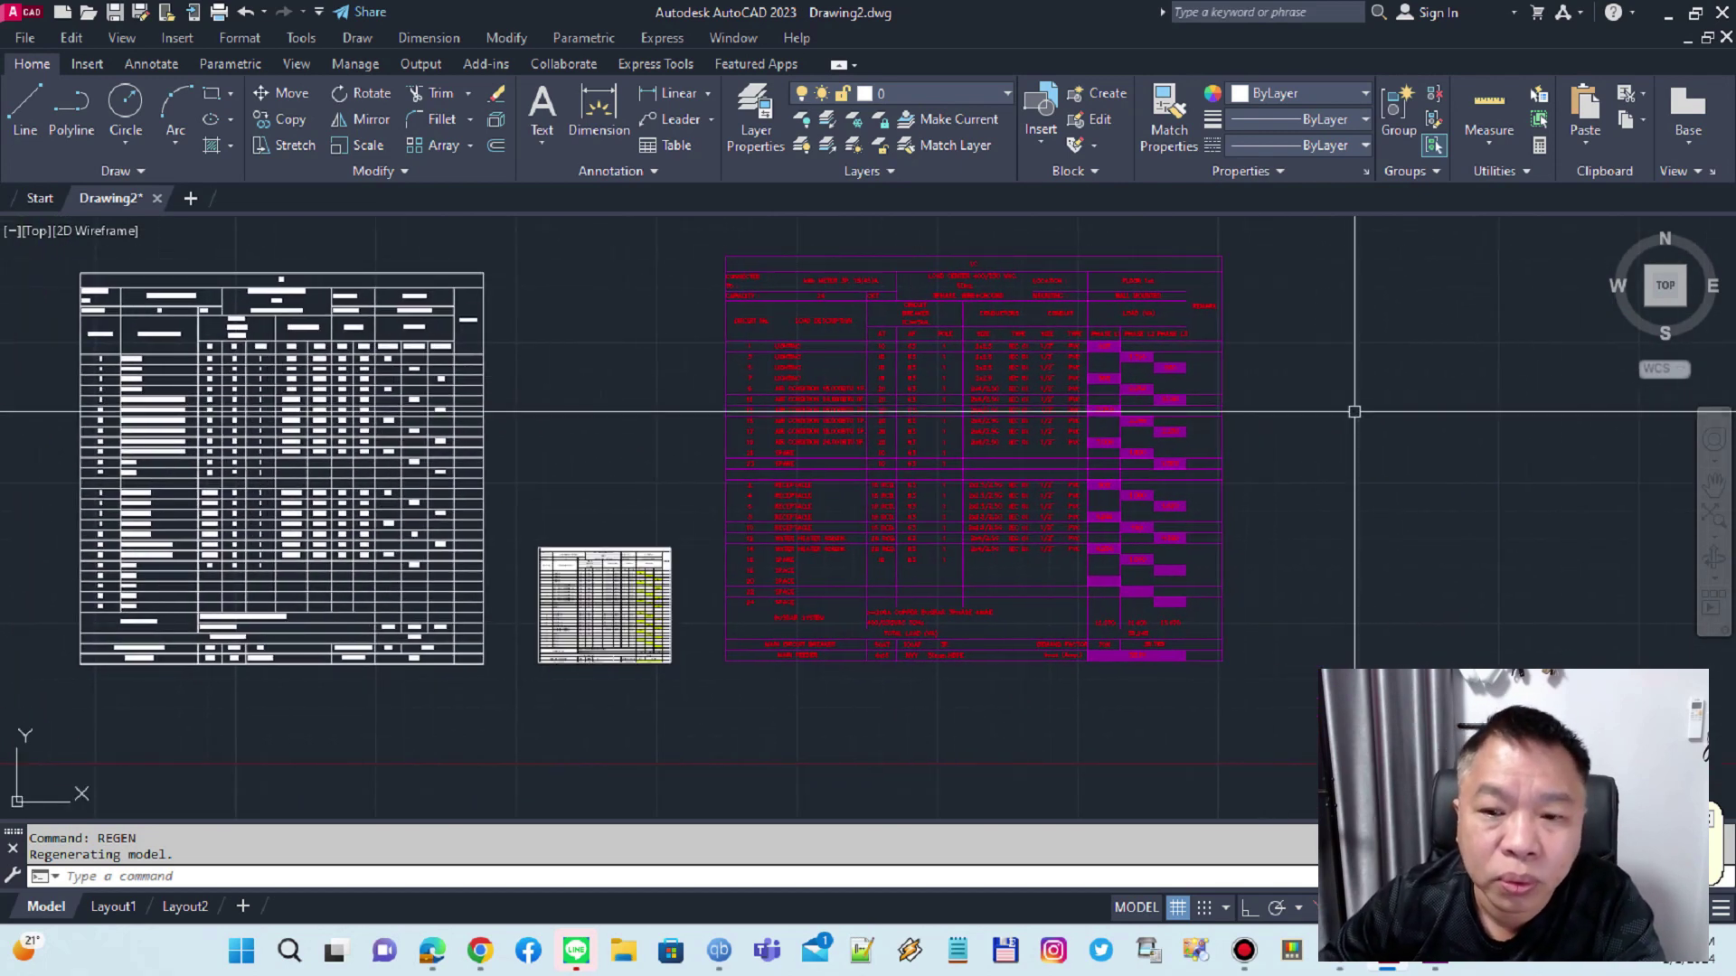
pyautogui.moveTo(1344, 491); pyautogui.dragTo(1393, 516, button='middle')
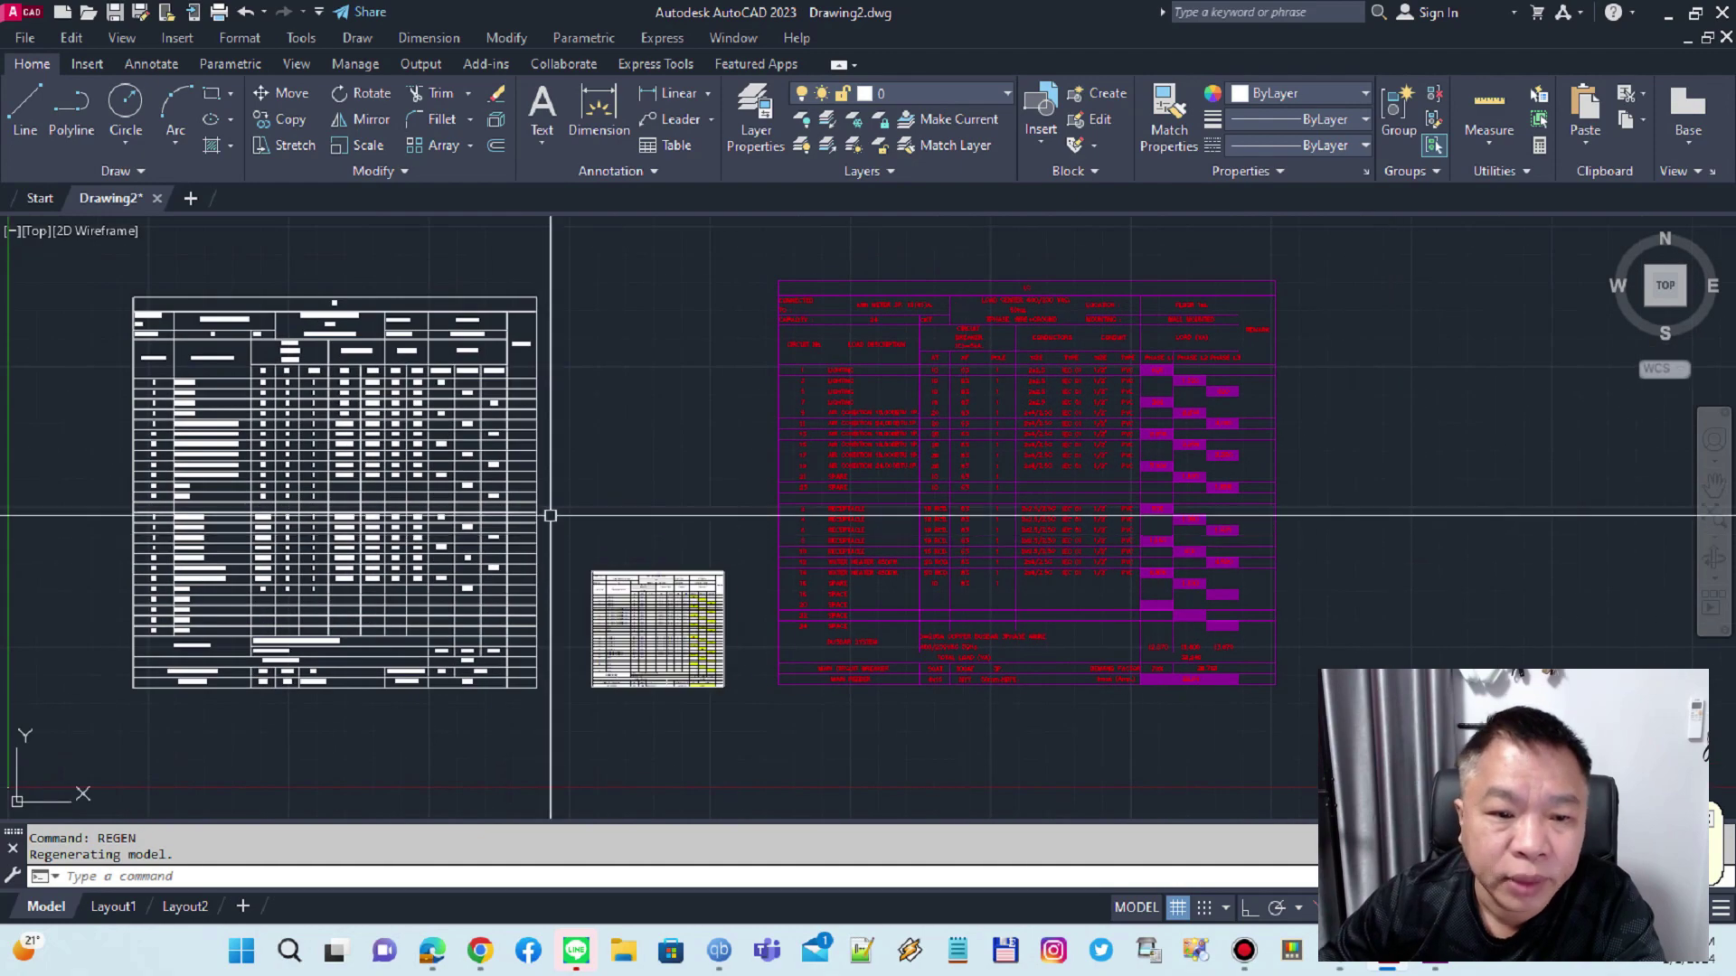
pyautogui.scroll(3, 995, 543)
pyautogui.moveTo(64, 326); pyautogui.dragTo(540, 600, button='middle')
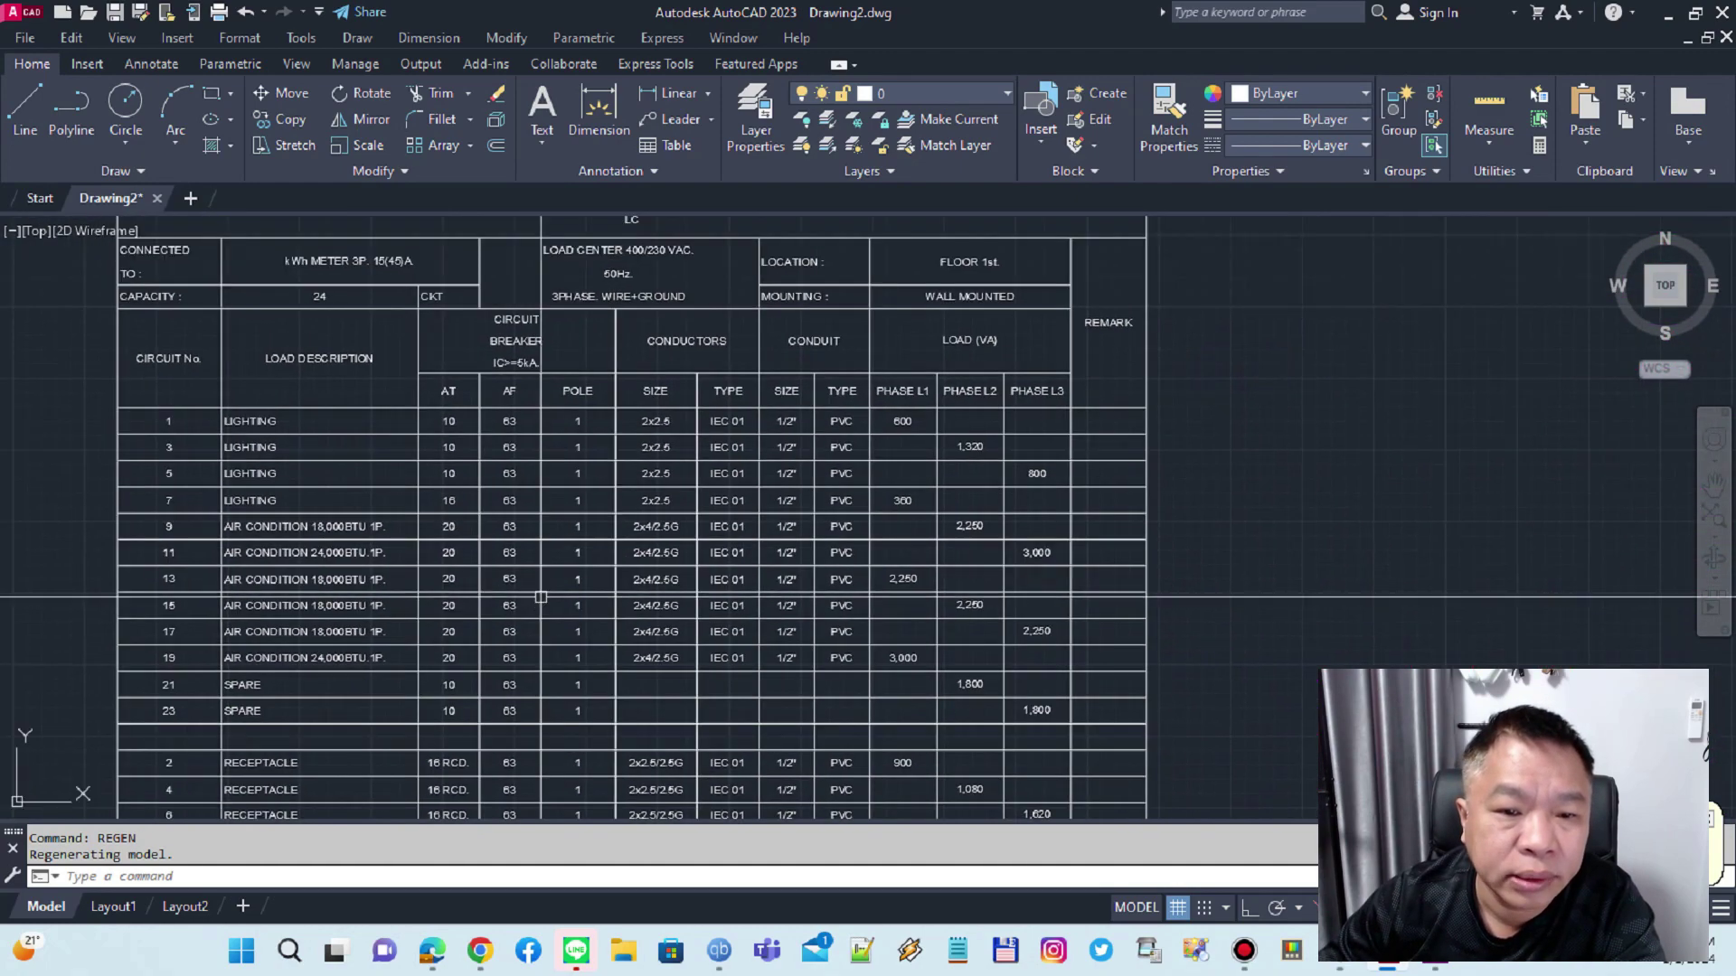
pyautogui.scroll(-4, 1040, 470)
pyautogui.moveTo(1099, 511); pyautogui.dragTo(986, 427, button='middle')
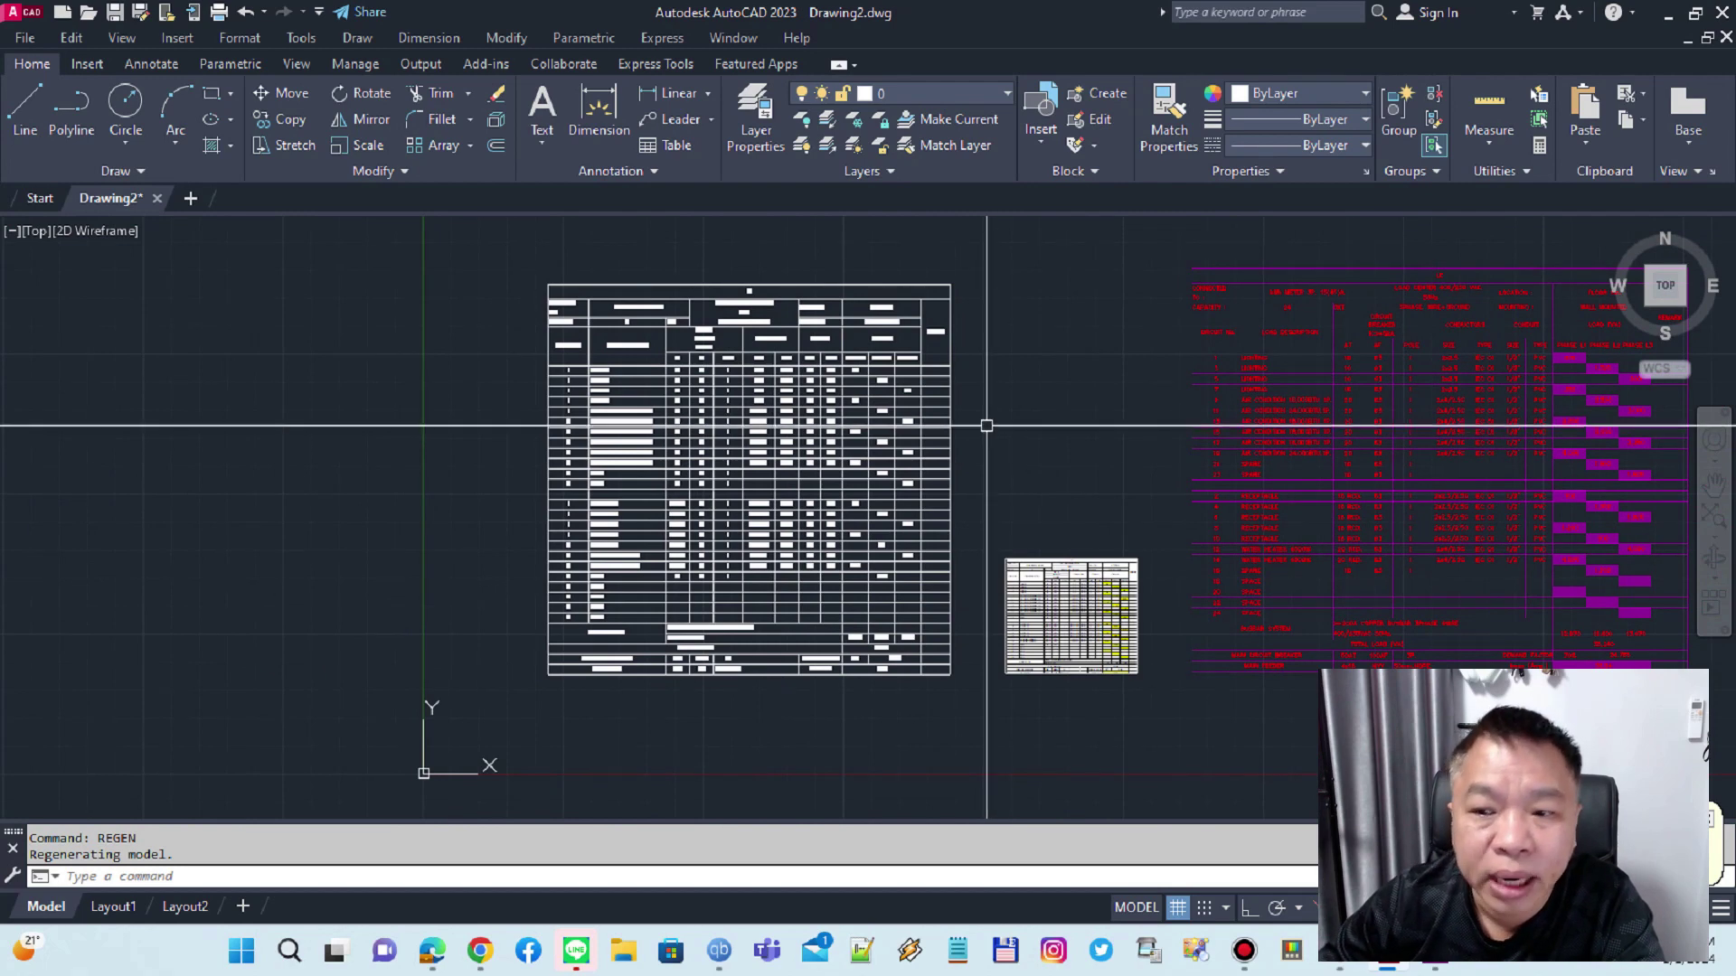
pyautogui.moveTo(1130, 470); pyautogui.dragTo(925, 451, button='middle')
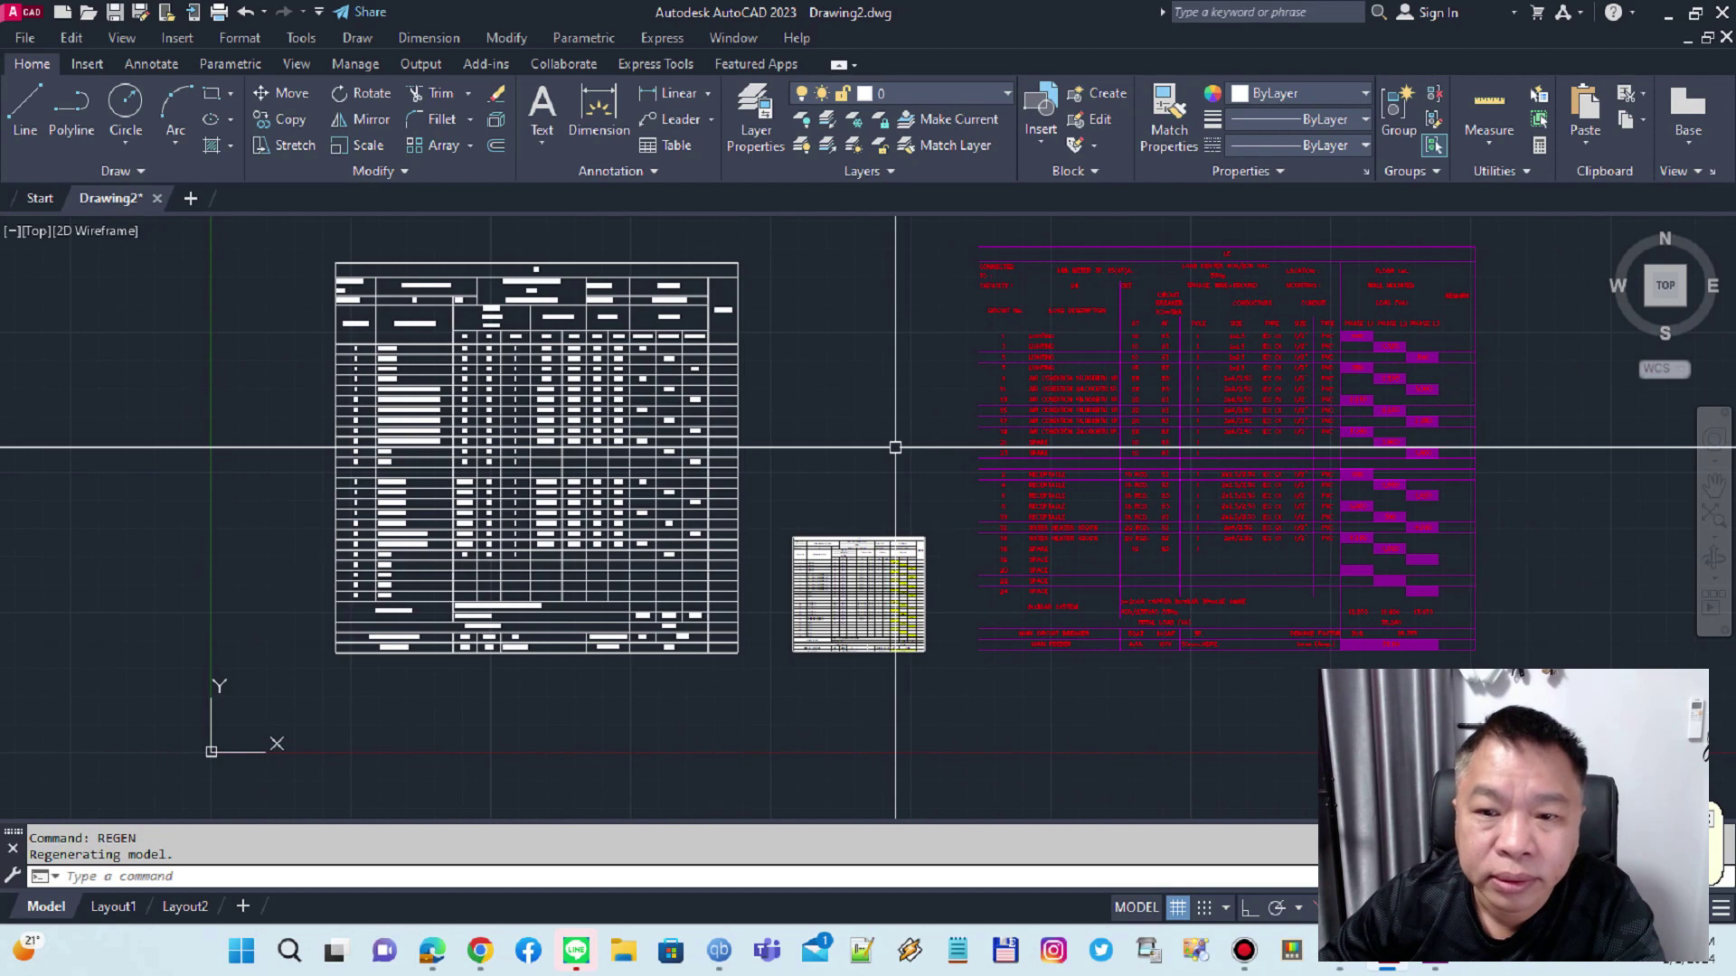
pyautogui.moveTo(941, 457); pyautogui.dragTo(806, 453, button='middle')
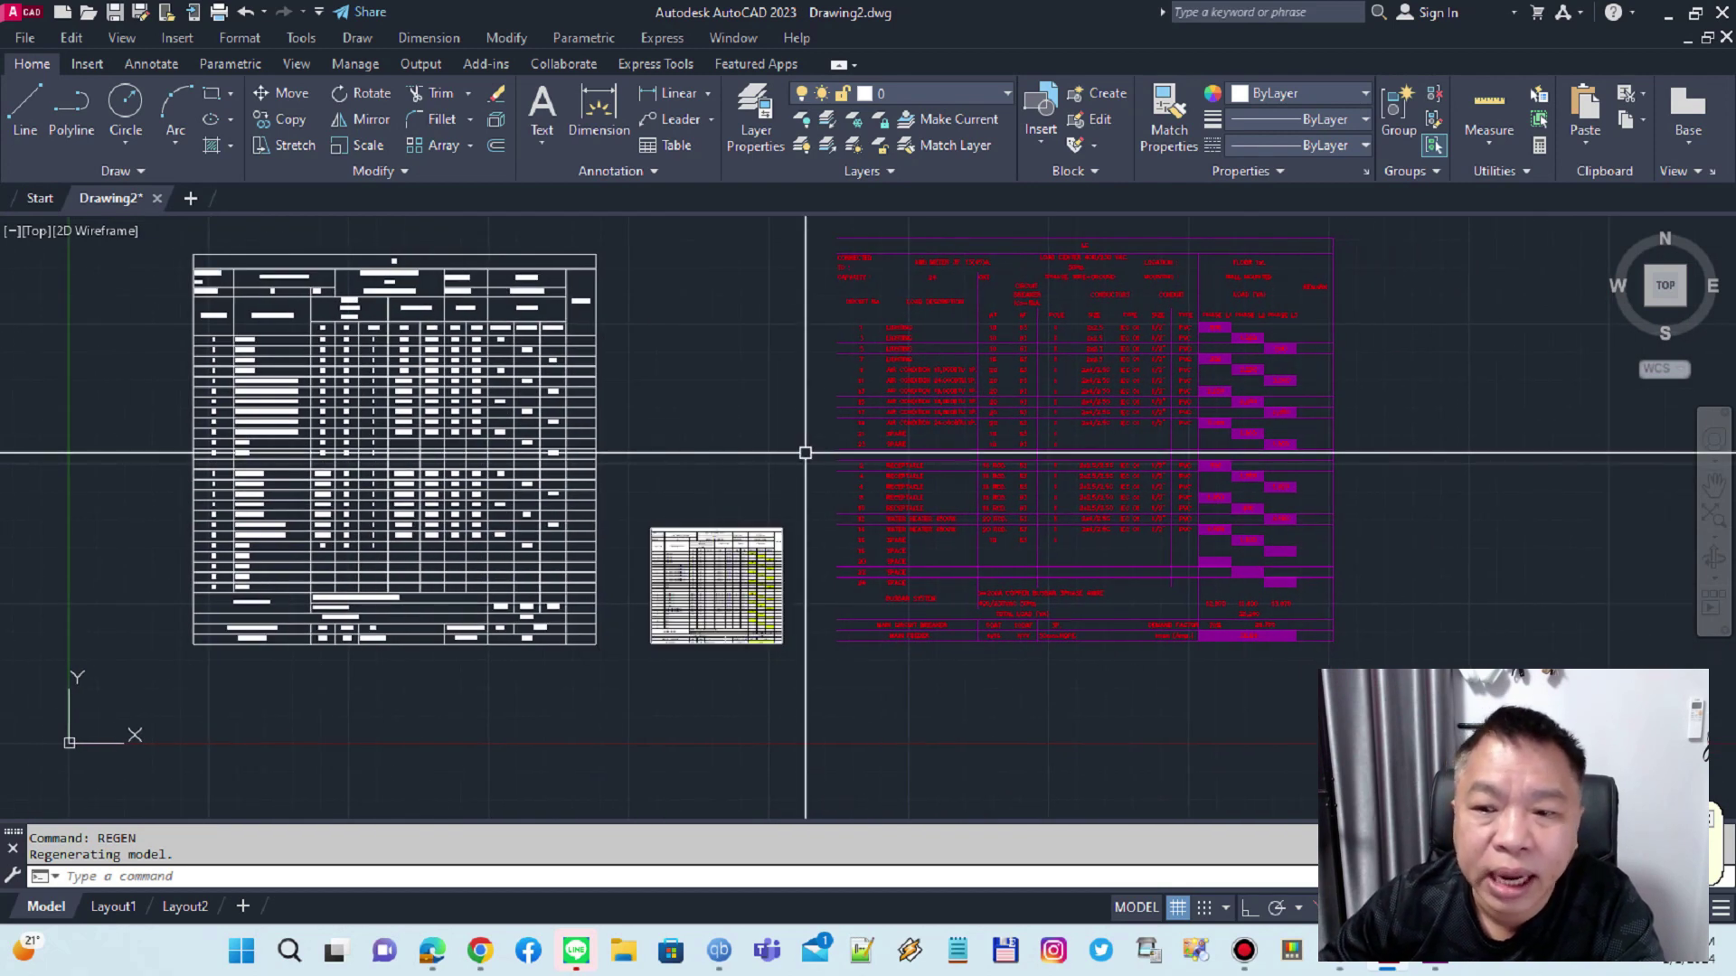
pyautogui.scroll(6, 1329, 349)
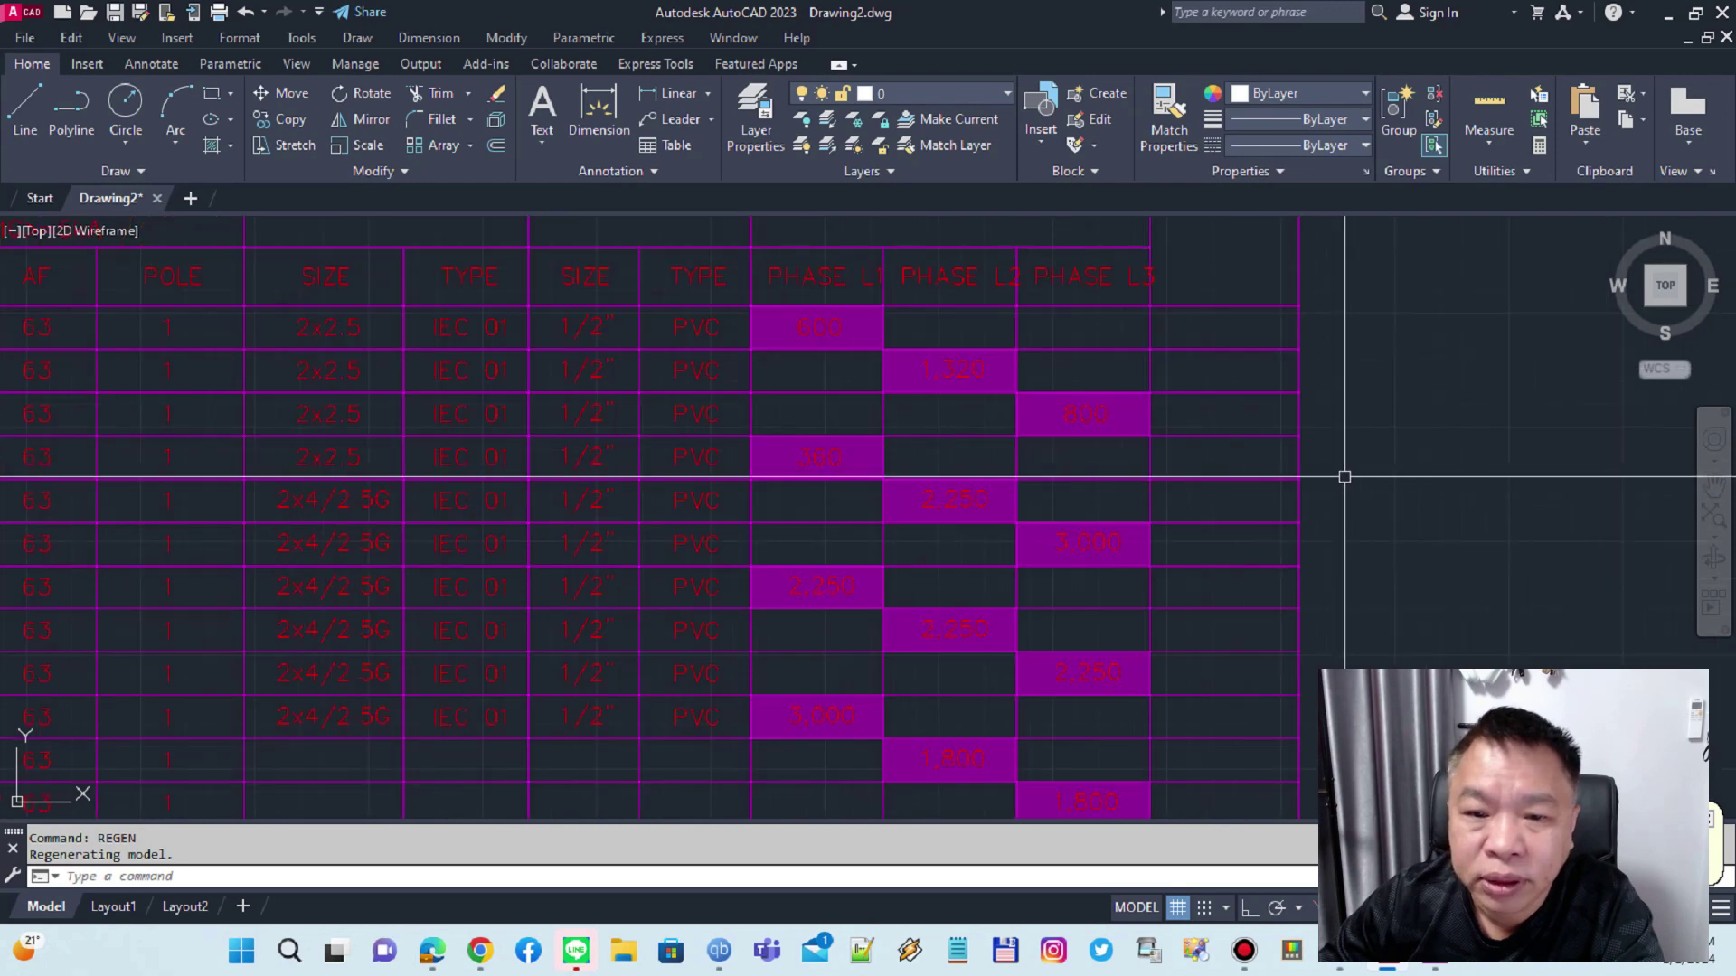
pyautogui.scroll(-2, 1347, 476)
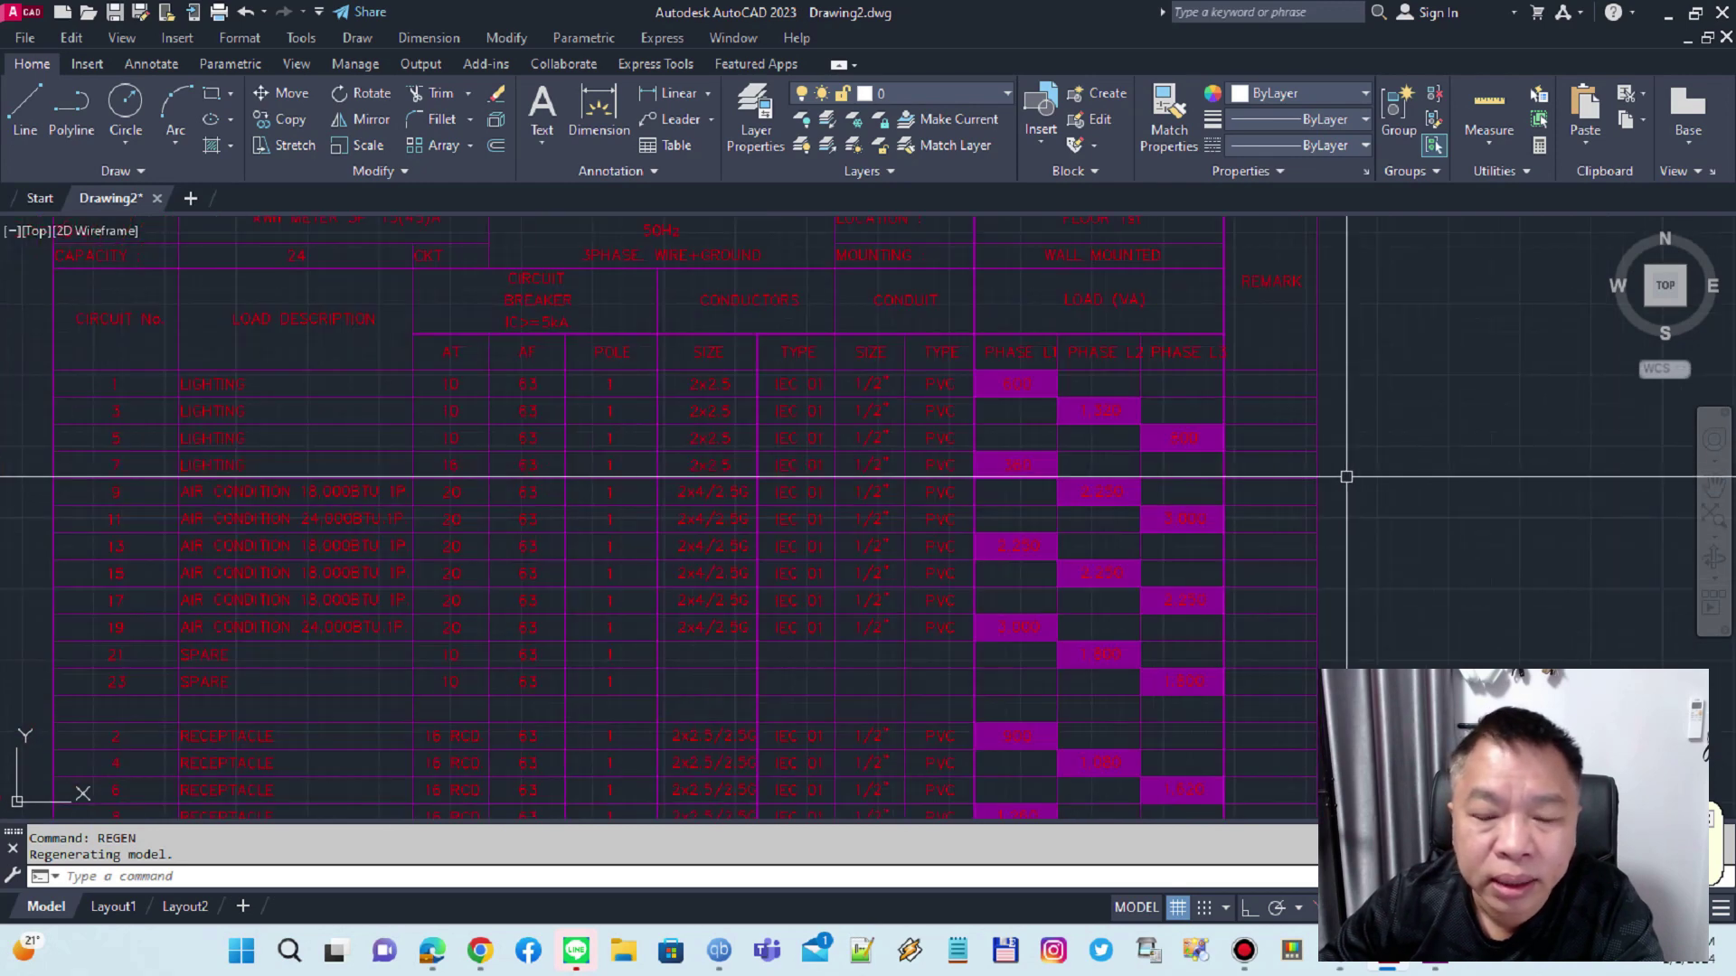
pyautogui.scroll(-2, 1374, 484)
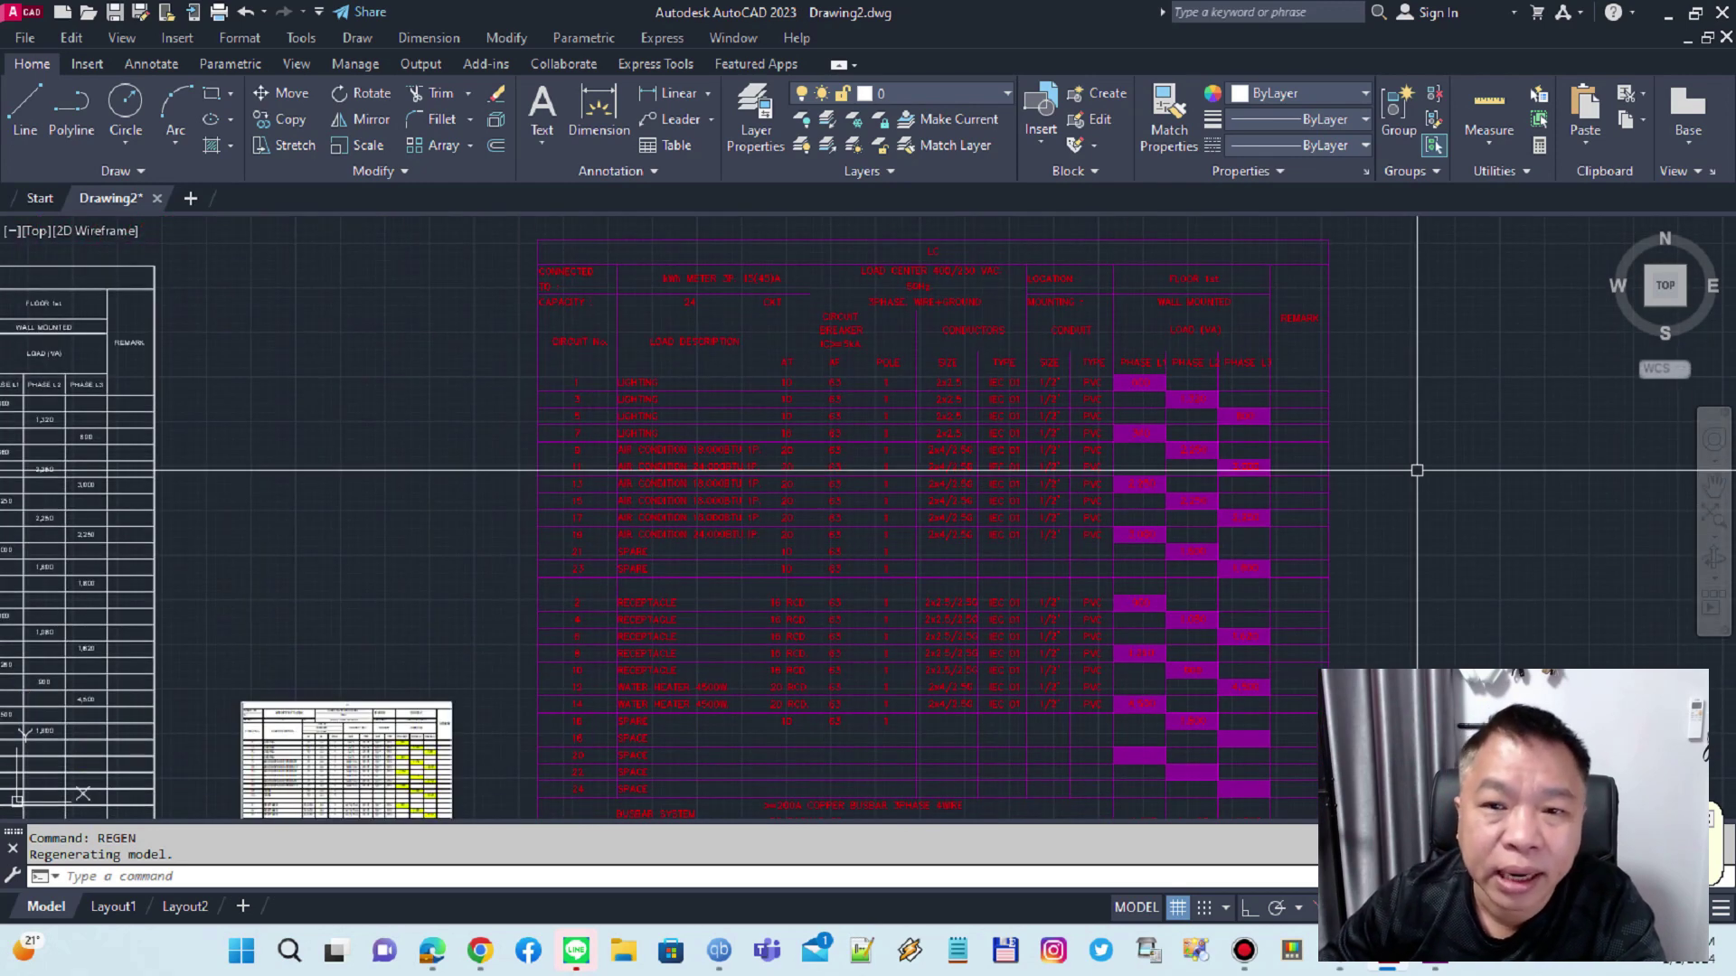
pyautogui.scroll(-2, 1415, 470)
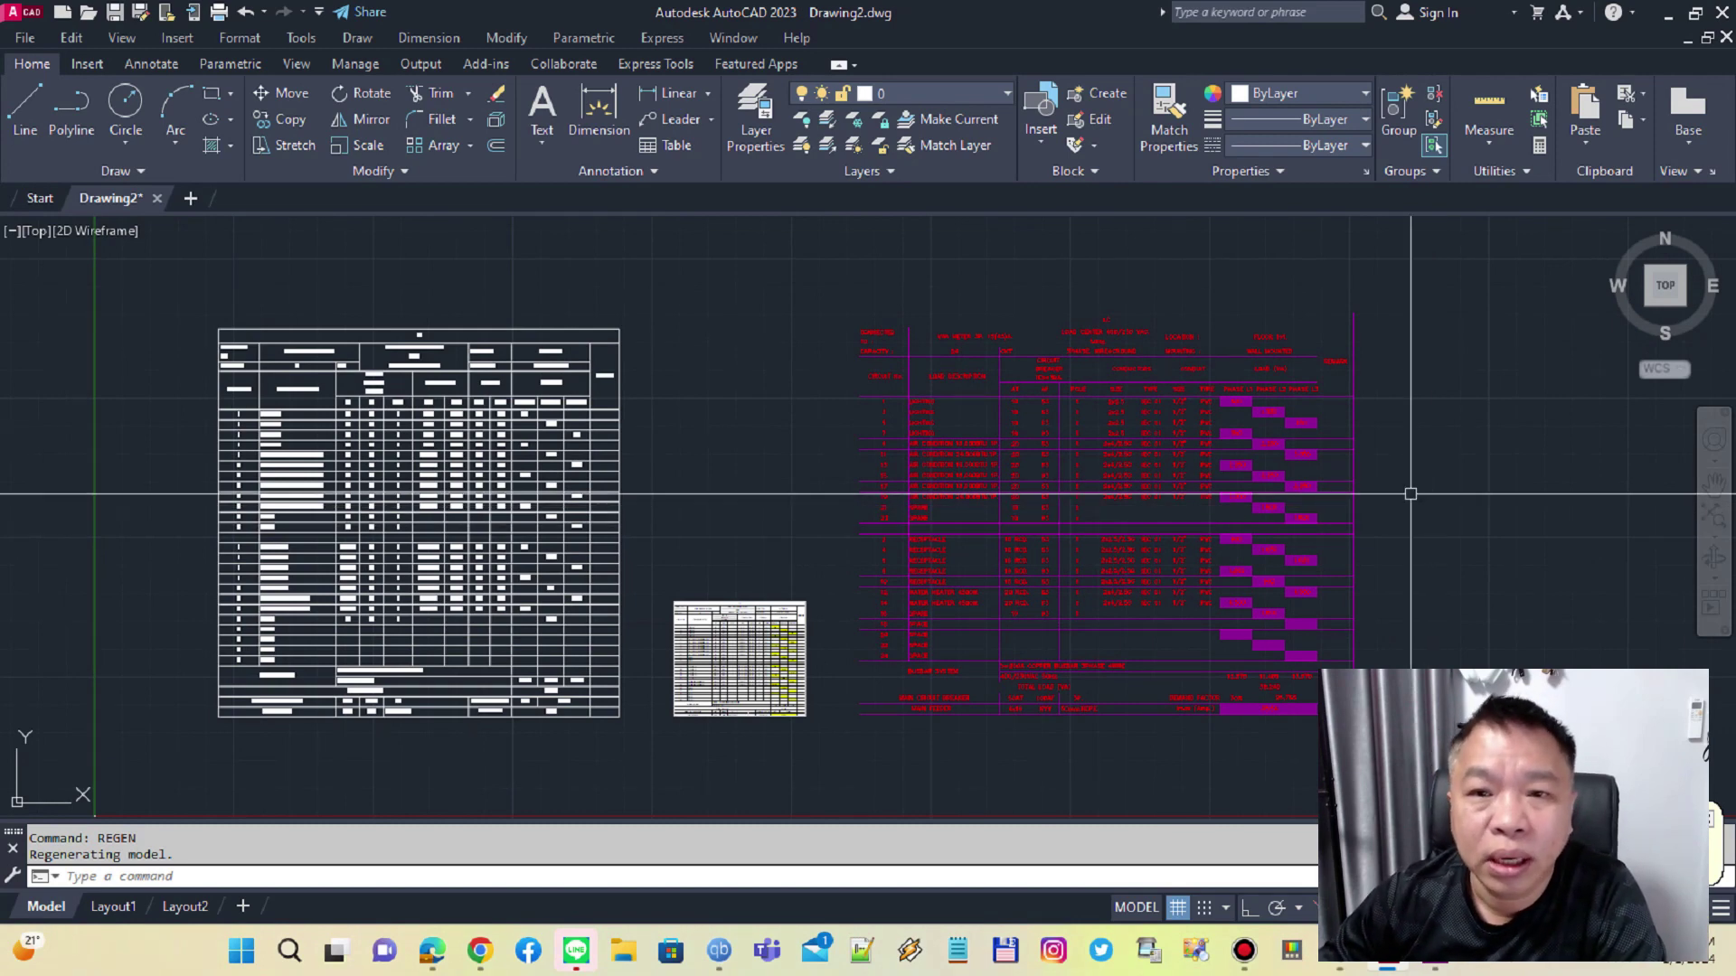
pyautogui.moveTo(1482, 472); pyautogui.dragTo(1466, 469, button='middle')
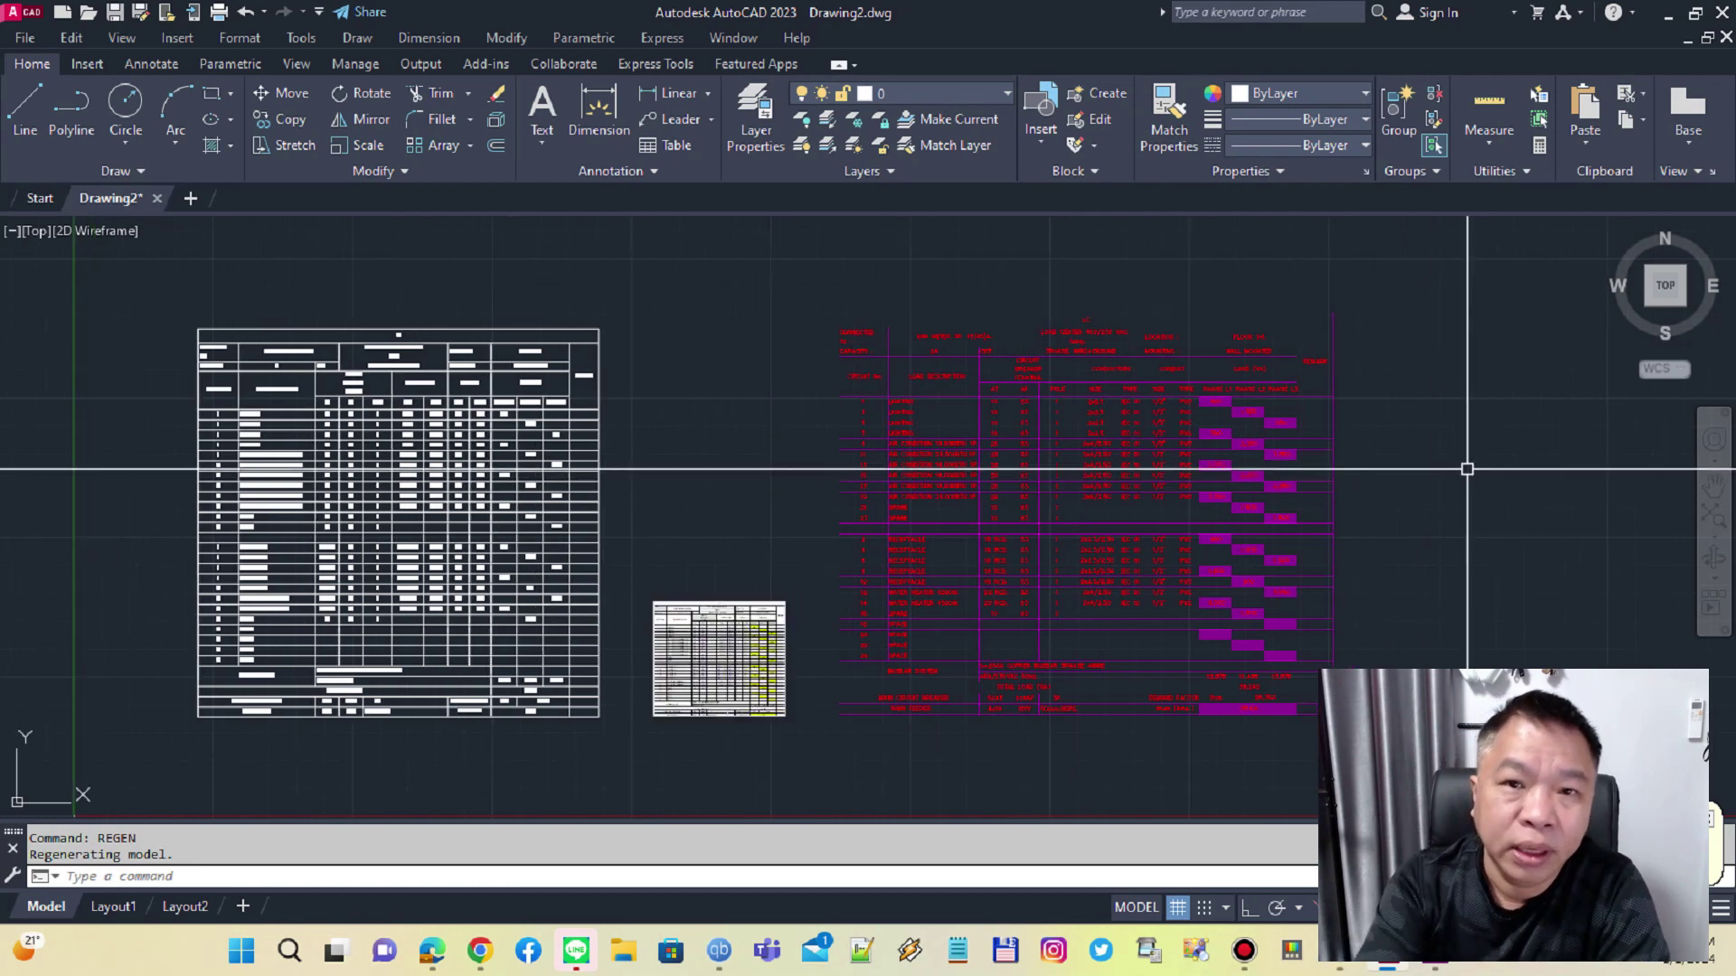